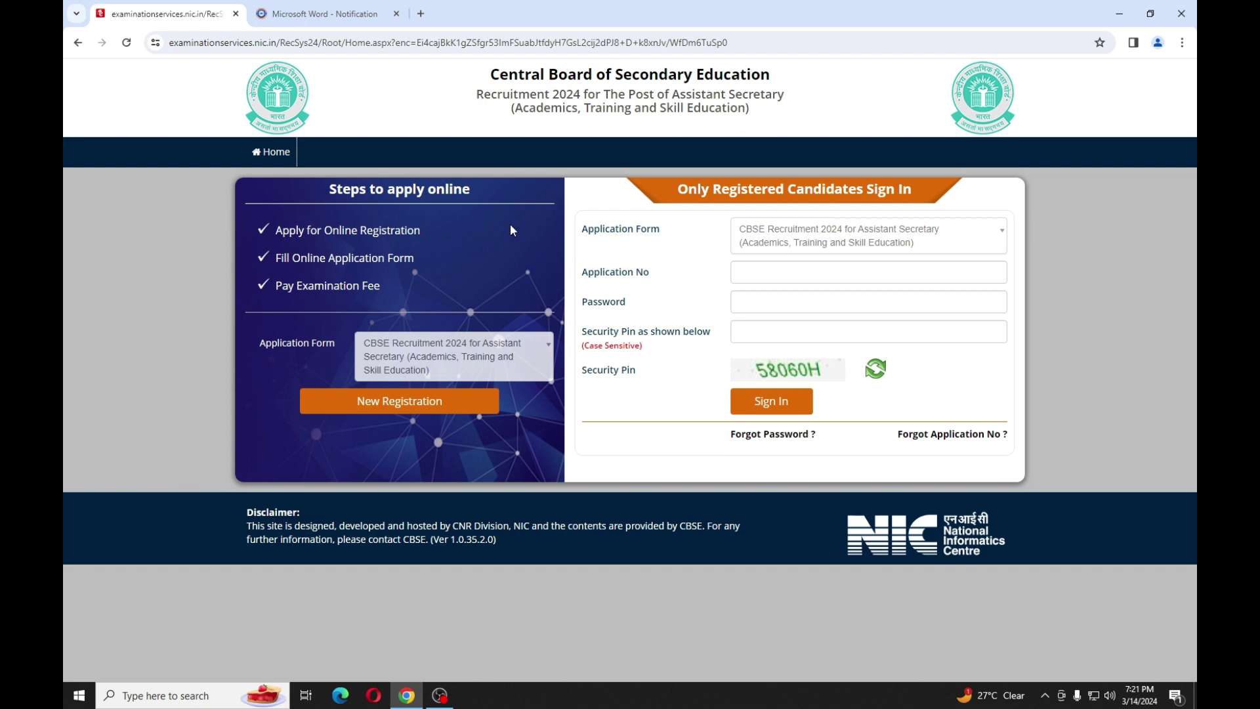
Switch to the 'Microsoft Word - Notification' tab showing the recruitment notification PDF
click(325, 14)
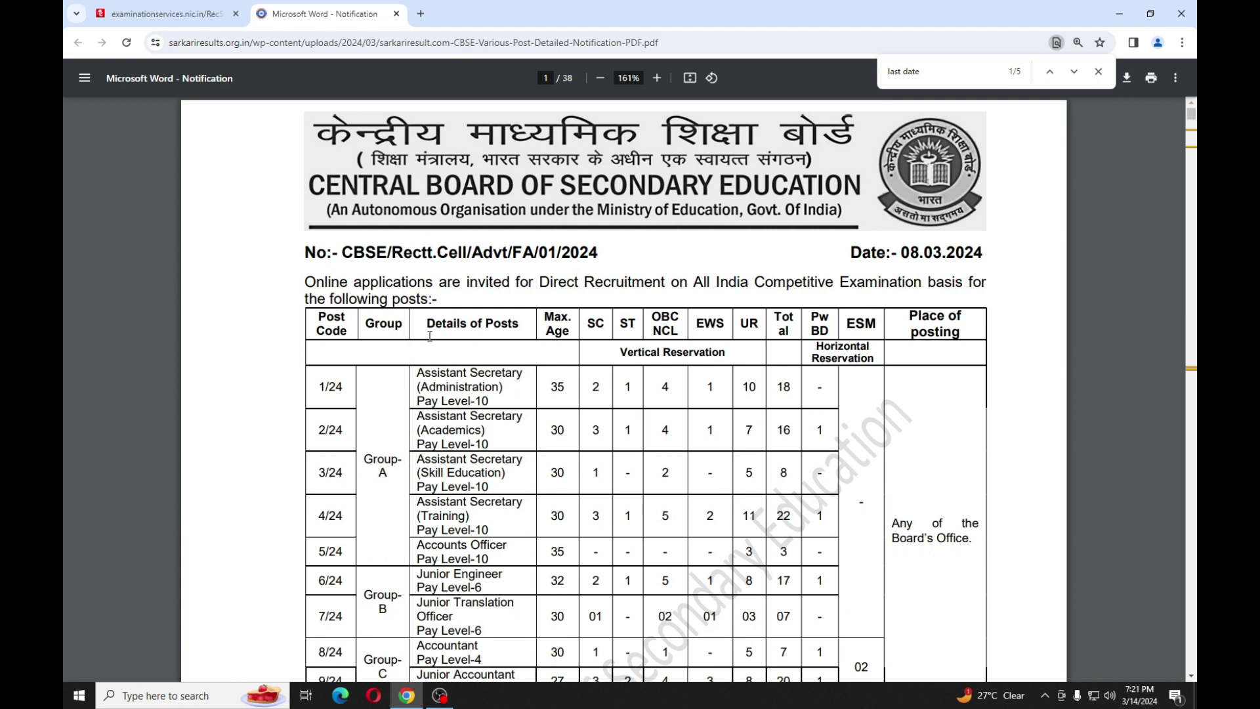
Scroll the notification from the posts table on page 1 down to section 3, Recruitment Rules, on page 4
scroll(492, 461, down, 1)
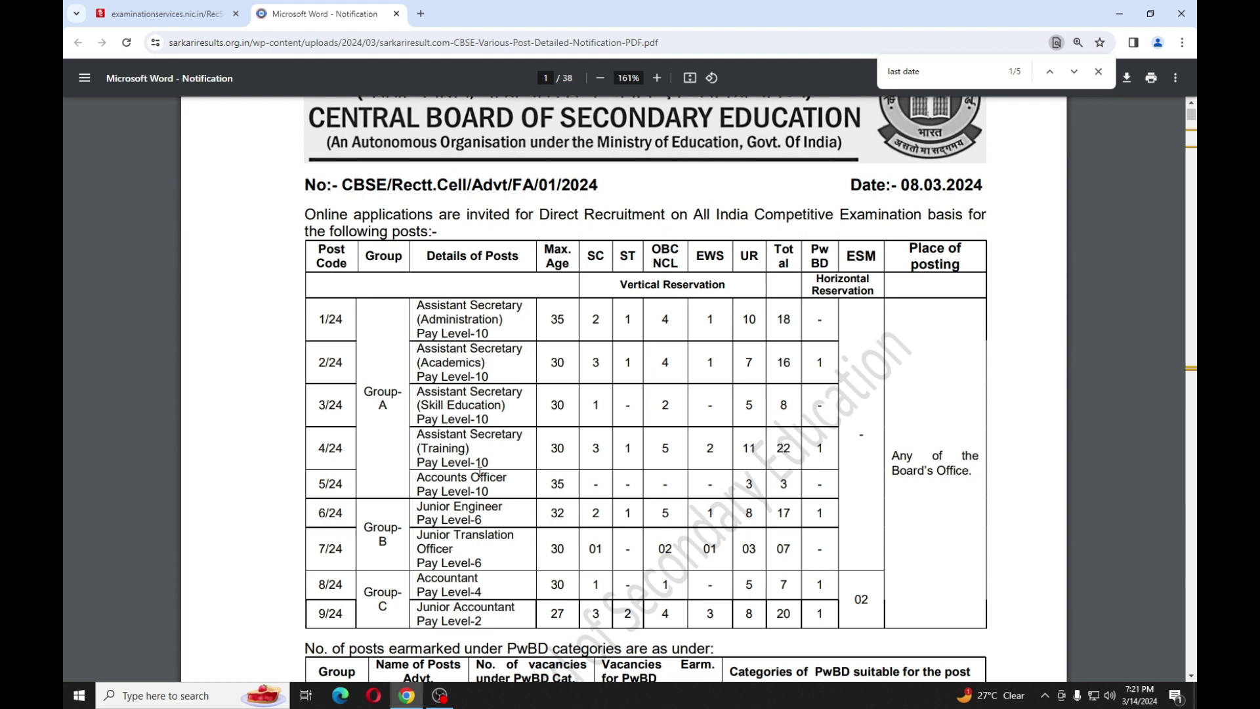
scroll(421, 476, down, 1)
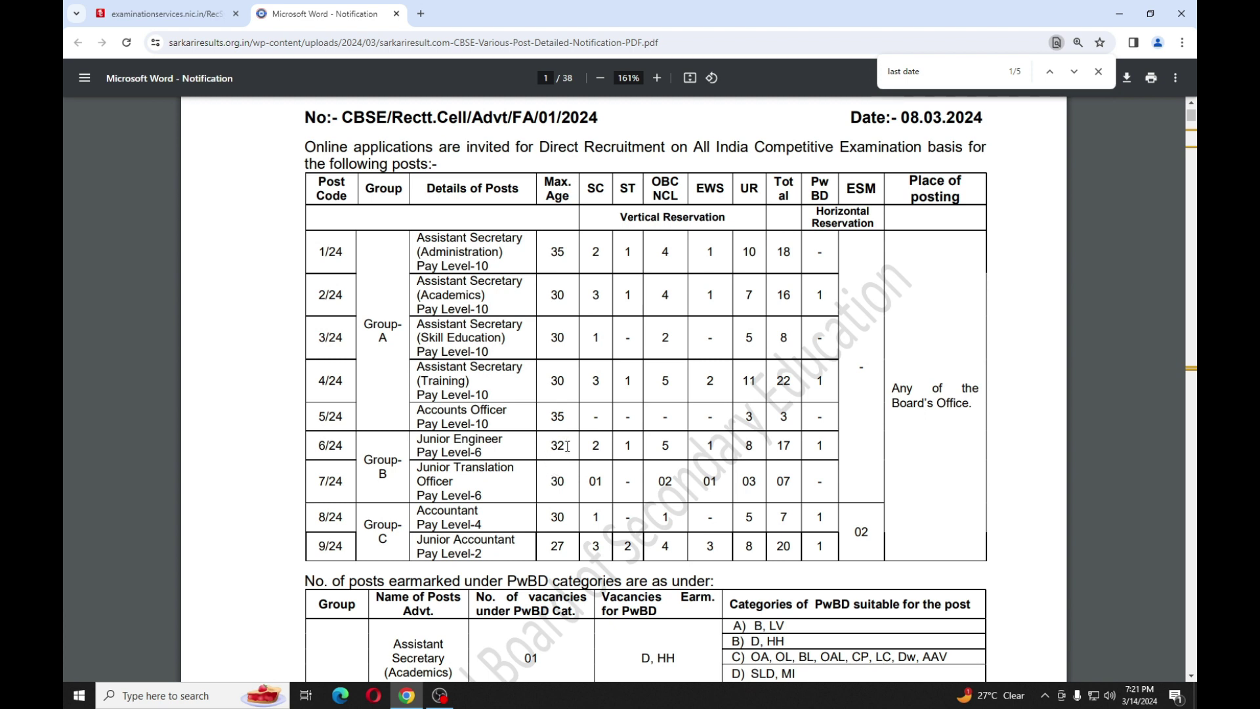
scroll(596, 294, down, 7)
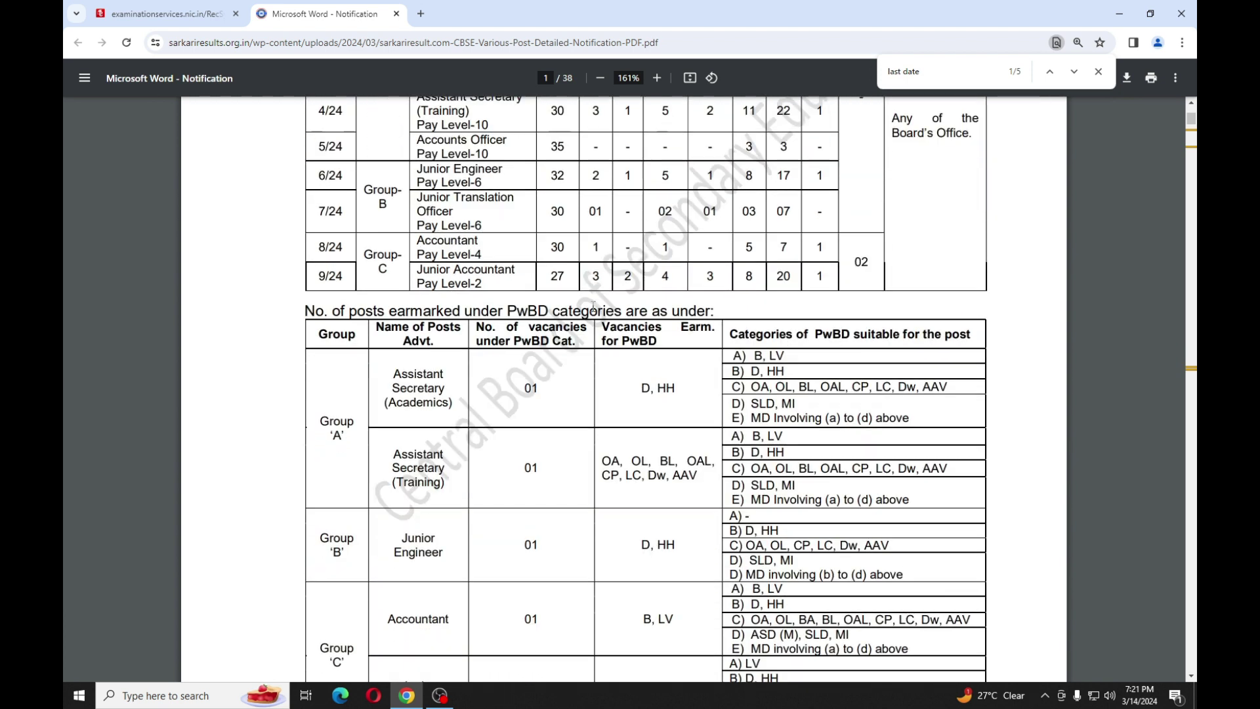
scroll(580, 307, down, 15)
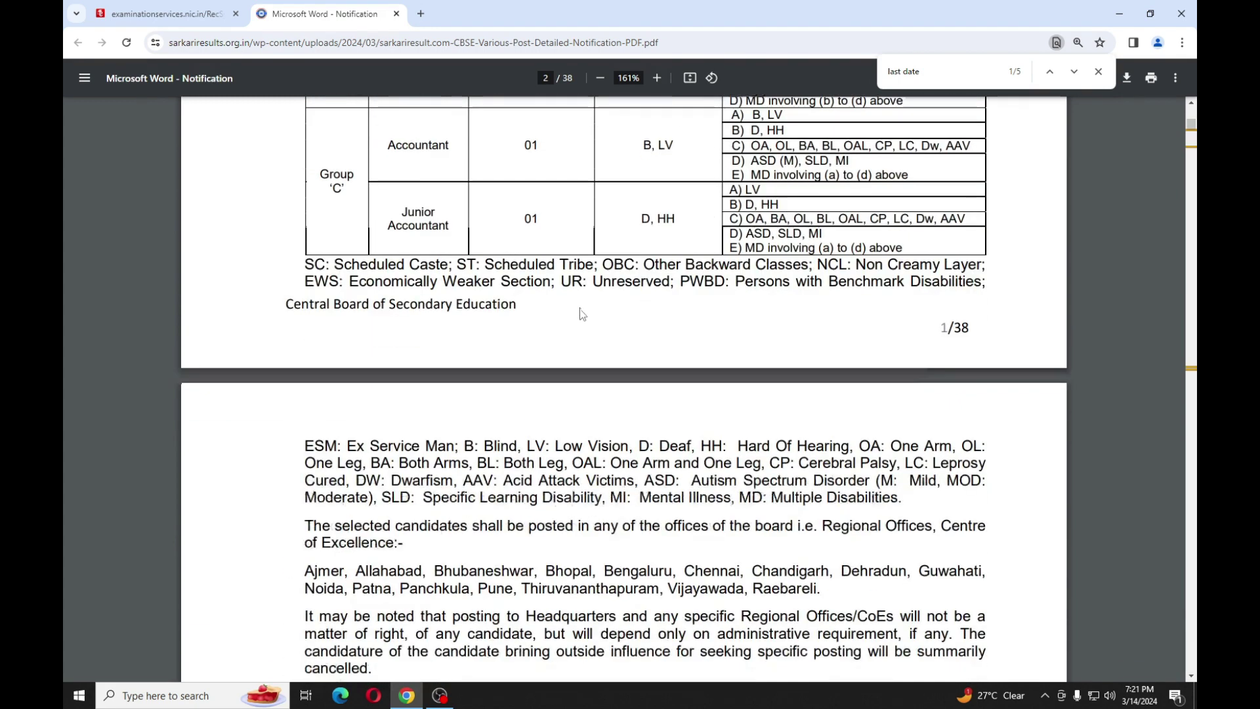
scroll(696, 288, down, 1)
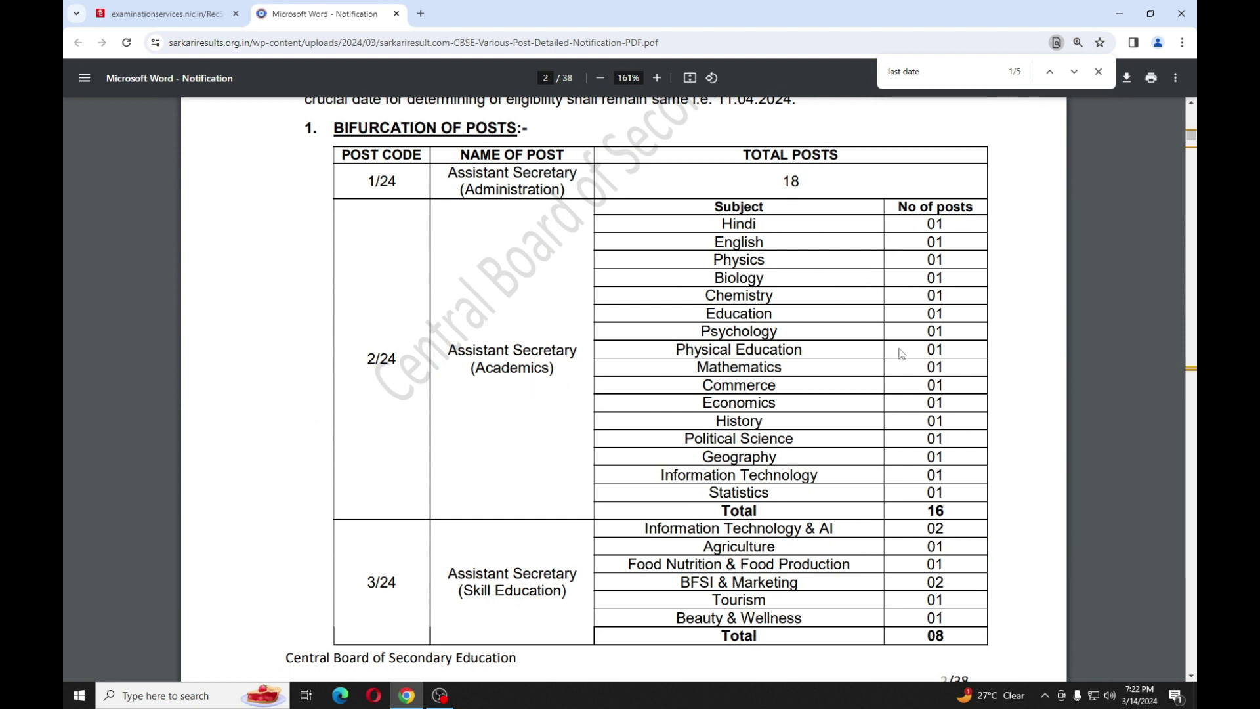
scroll(414, 463, down, 3)
scroll(646, 419, down, 7)
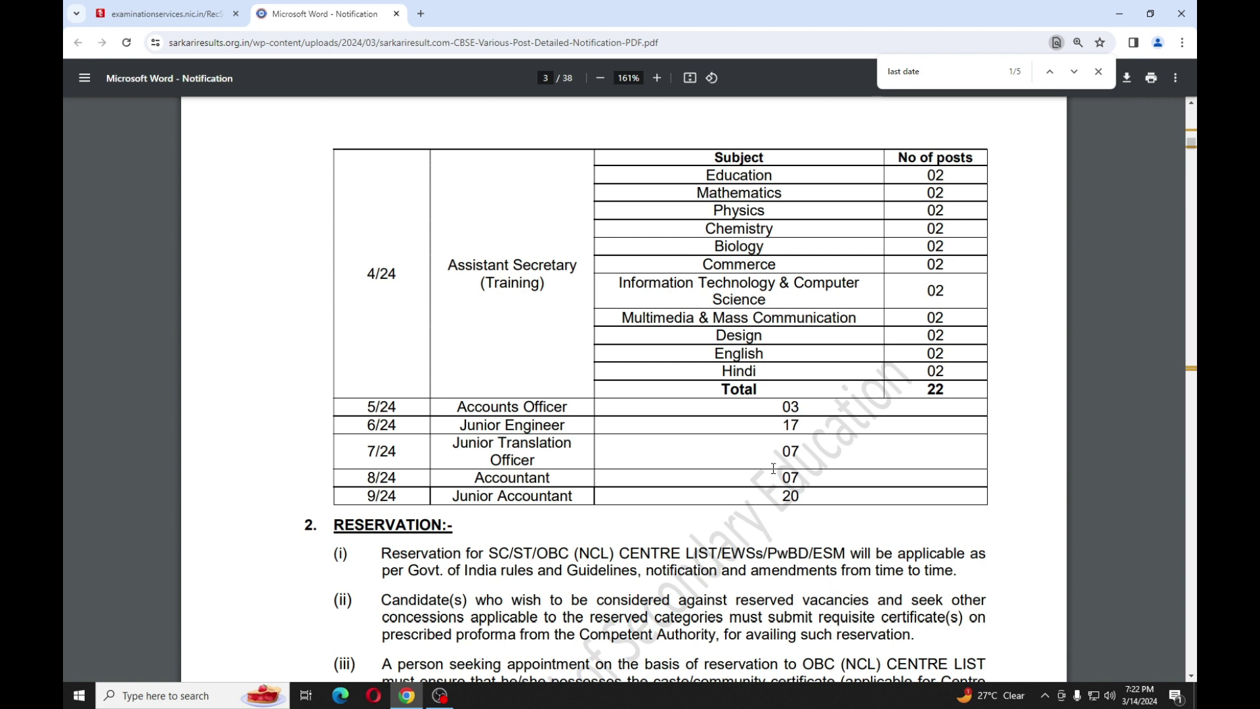
scroll(755, 447, down, 7)
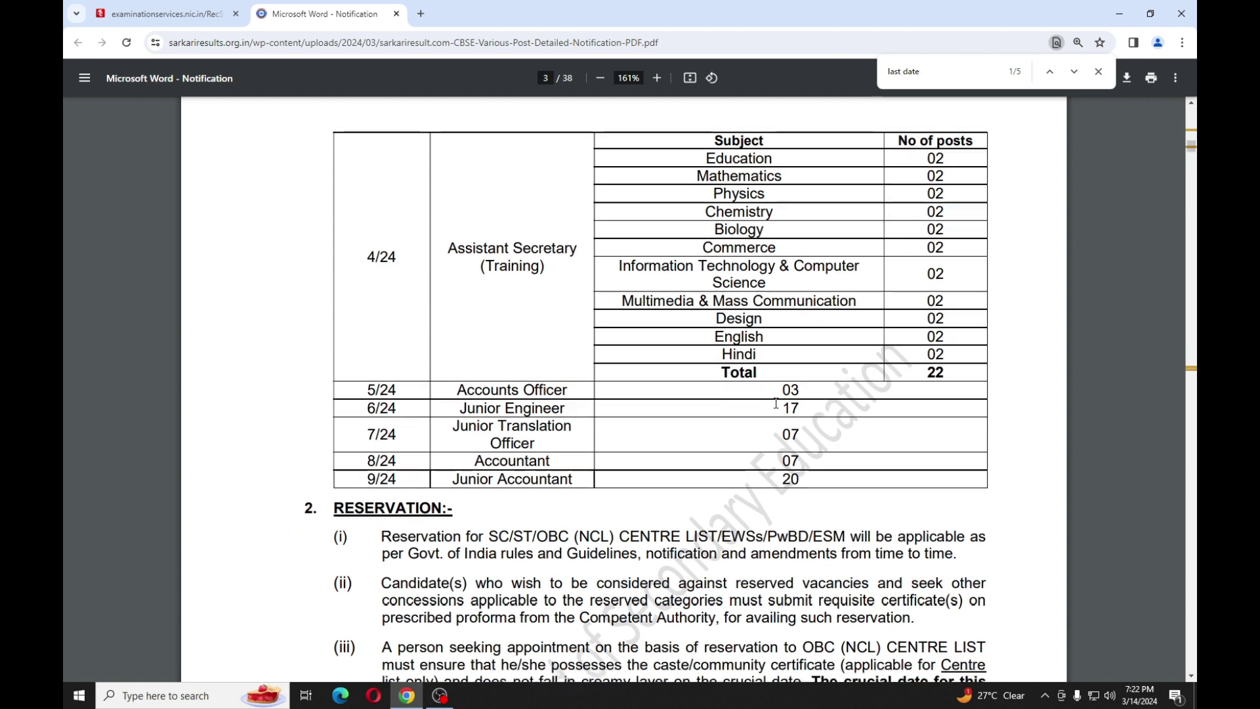
scroll(775, 425, down, 15)
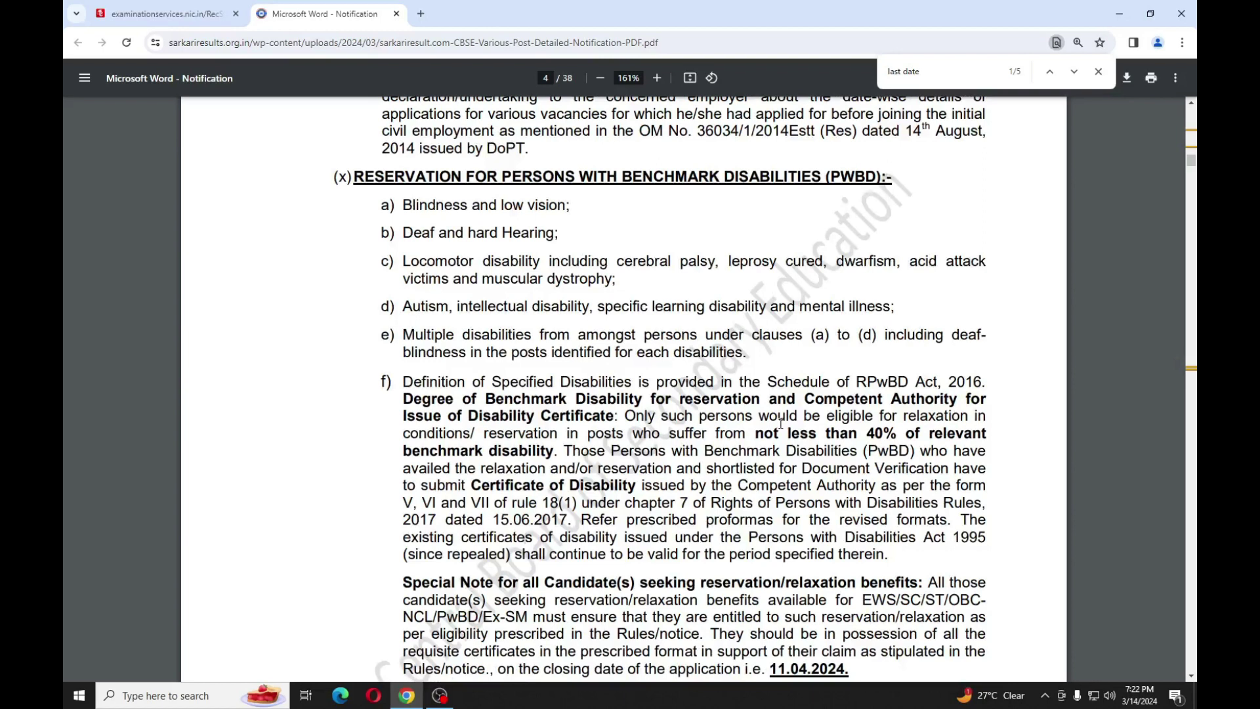
scroll(780, 433, down, 8)
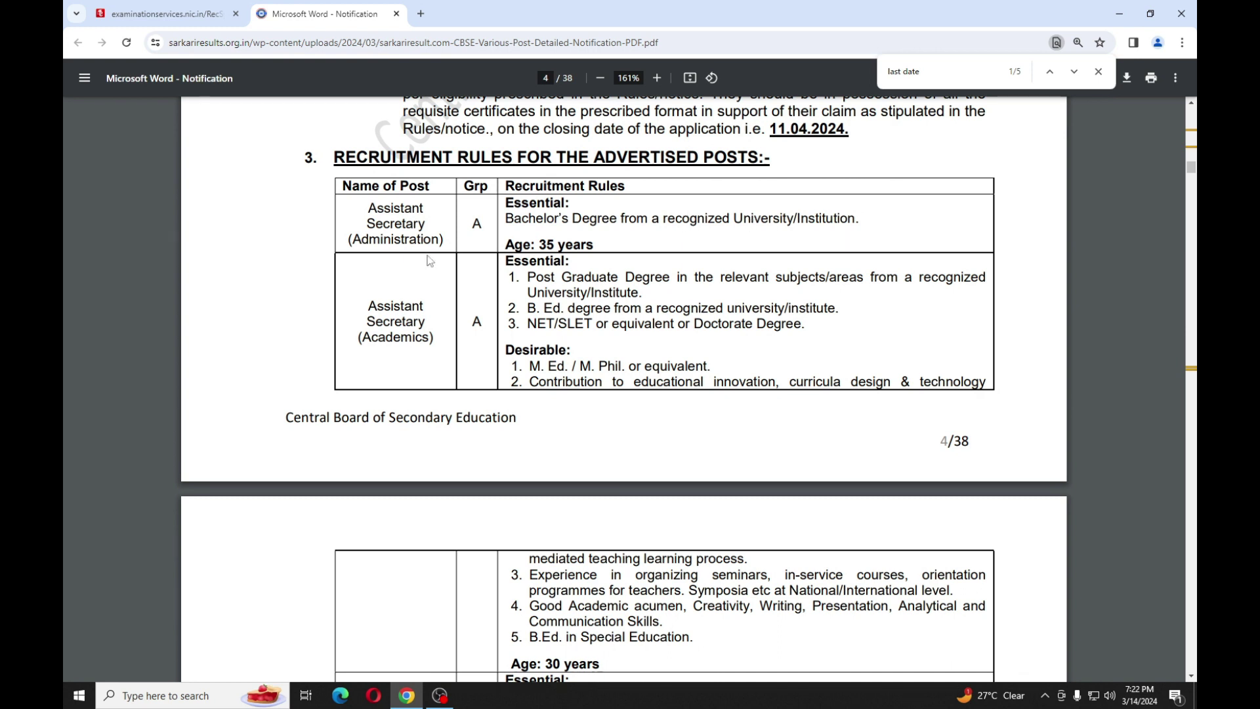
Highlight the Assistant Secretary post name and the Academics post's Desirable qualifications
drag(350, 240, 451, 239)
drag(372, 208, 418, 230)
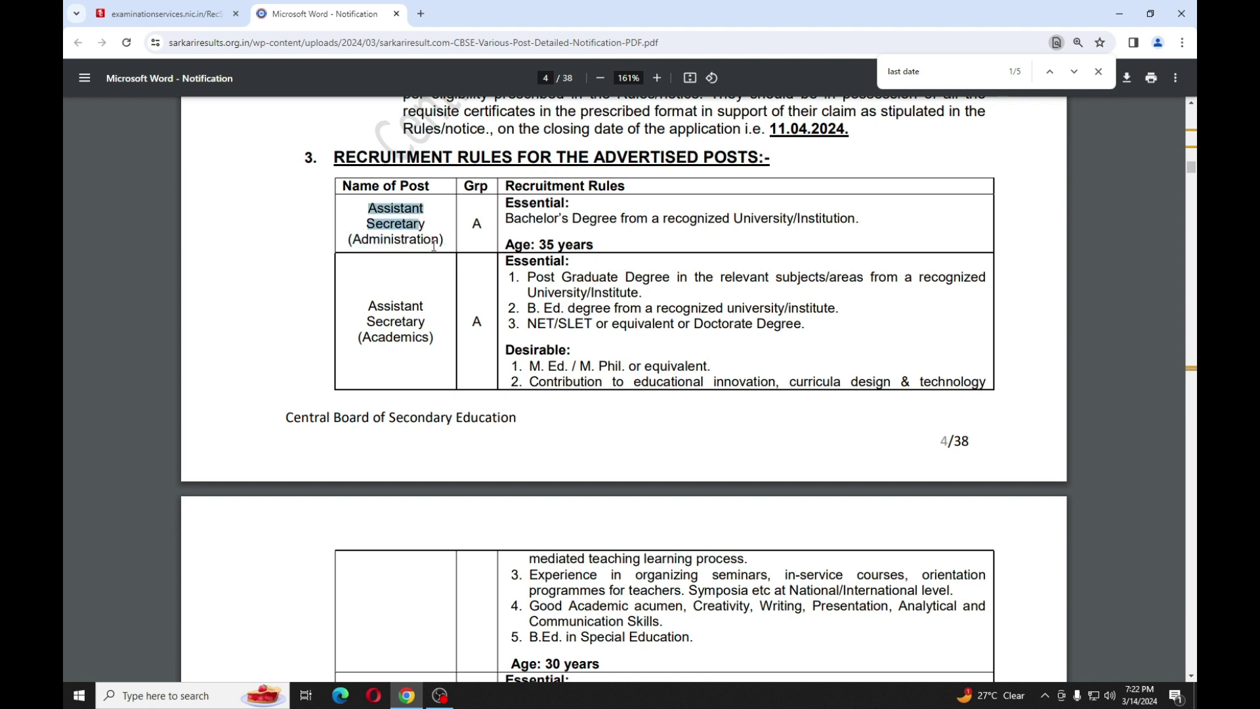
click(433, 246)
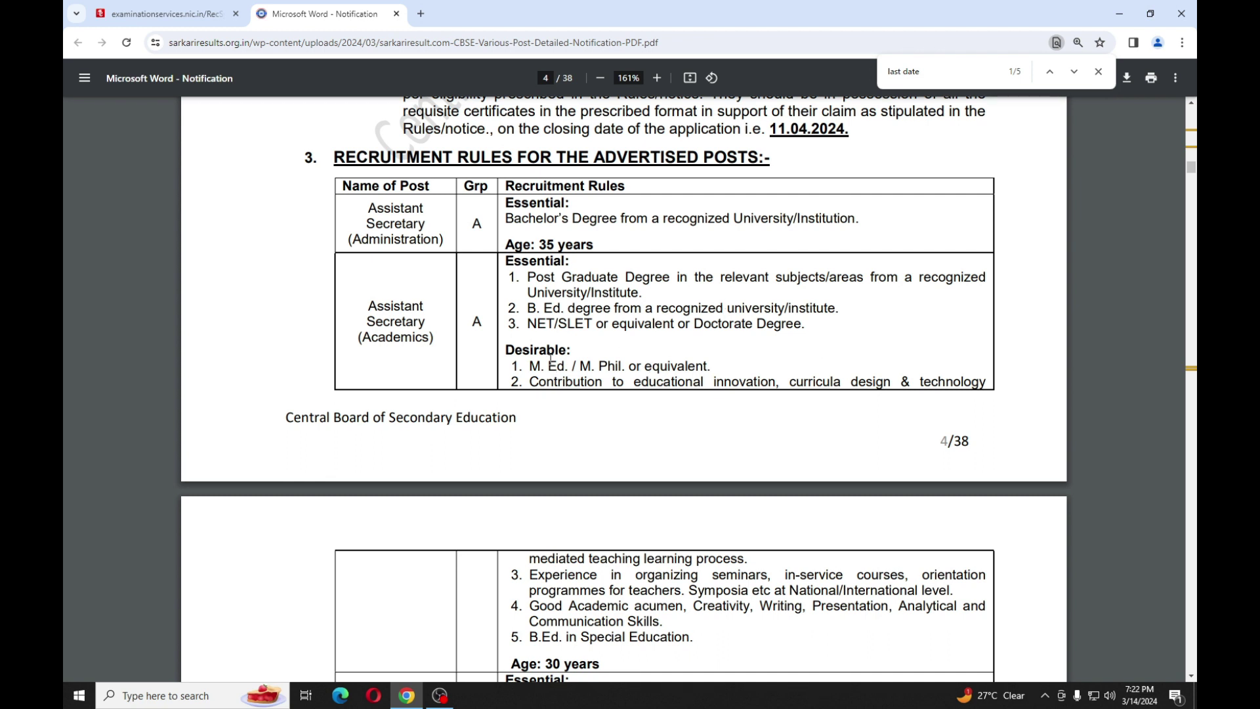
drag(504, 348, 973, 386)
scroll(653, 360, down, 3)
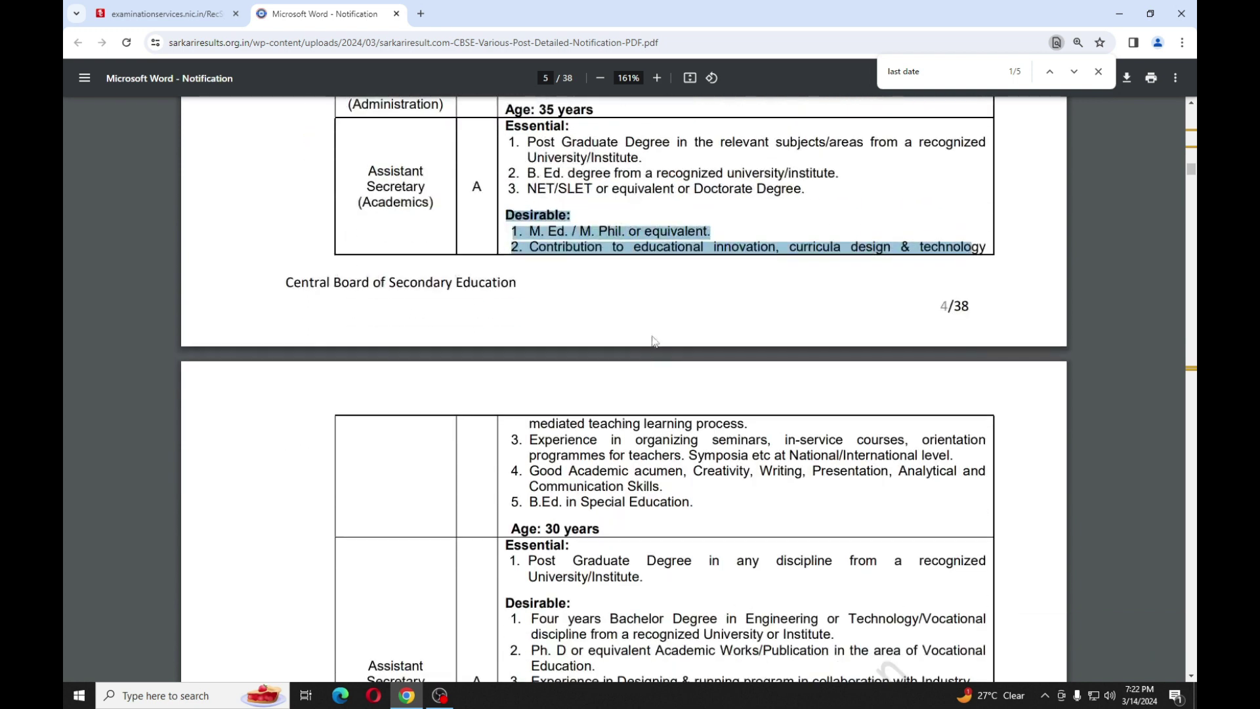
click(650, 431)
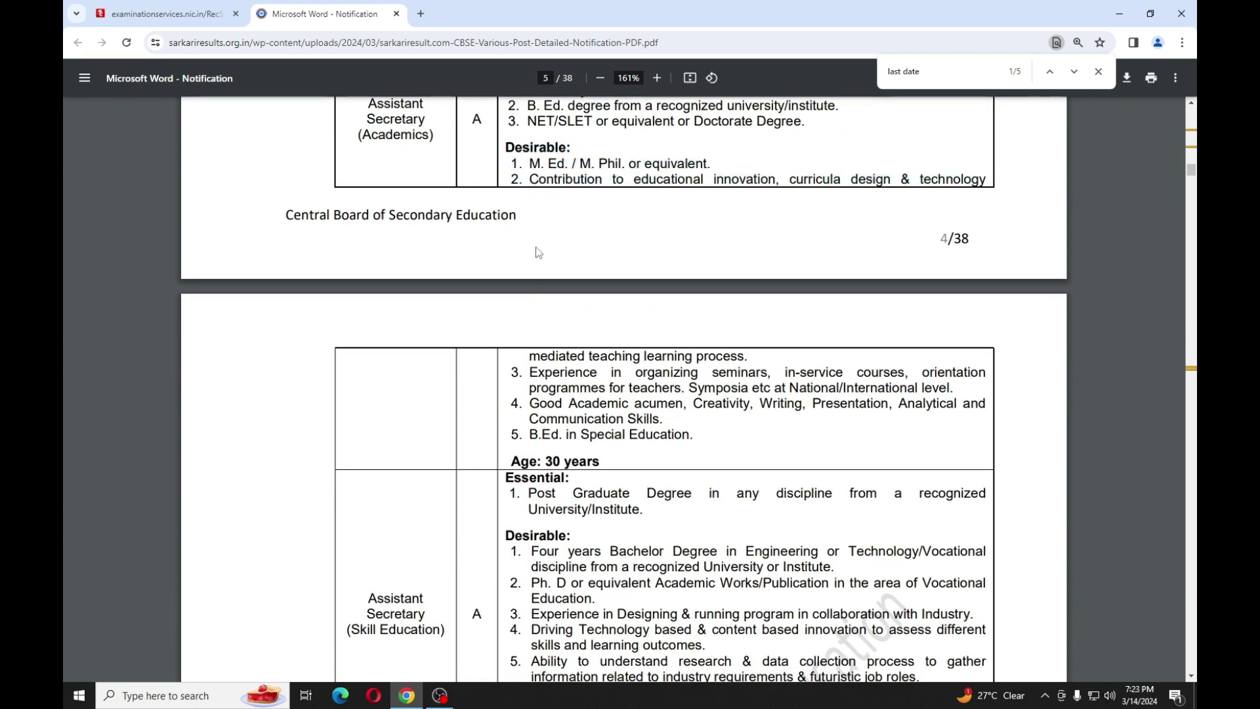
Highlight the Essential qualification, Skill Education Desirable and Training Essential qualifications in the rules table
scroll(565, 243, down, 2)
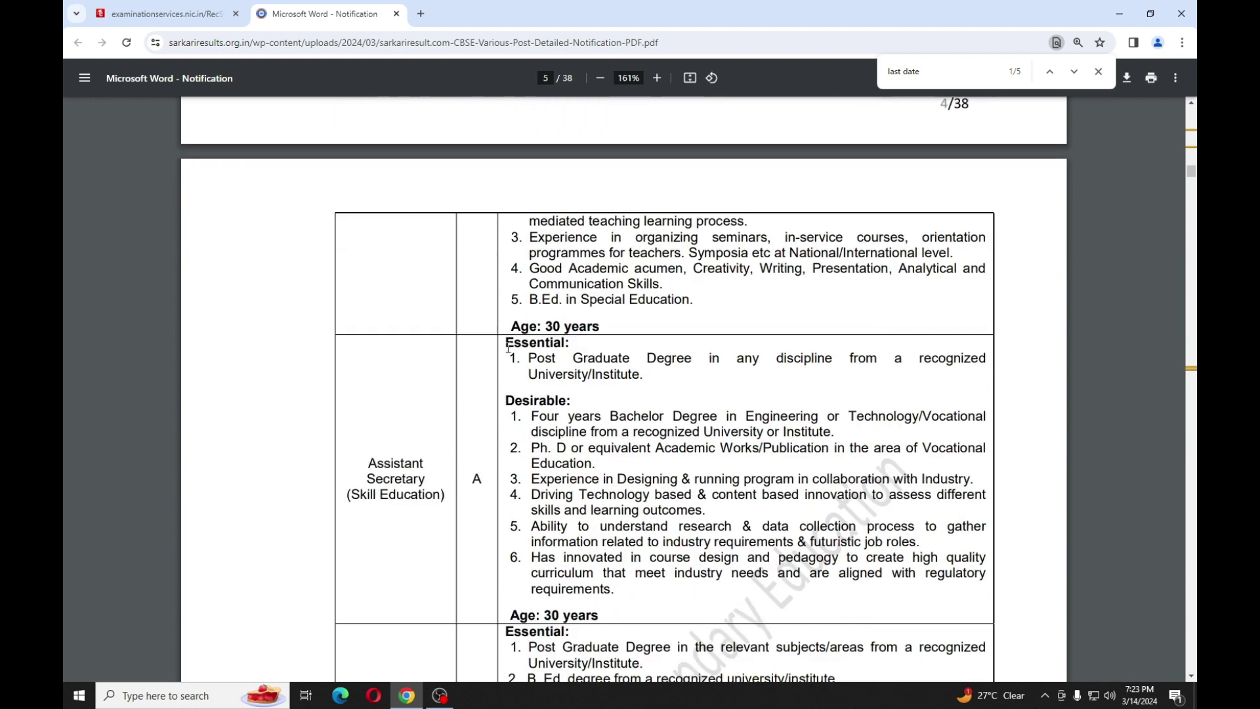
drag(508, 349, 642, 375)
scroll(618, 330, down, 1)
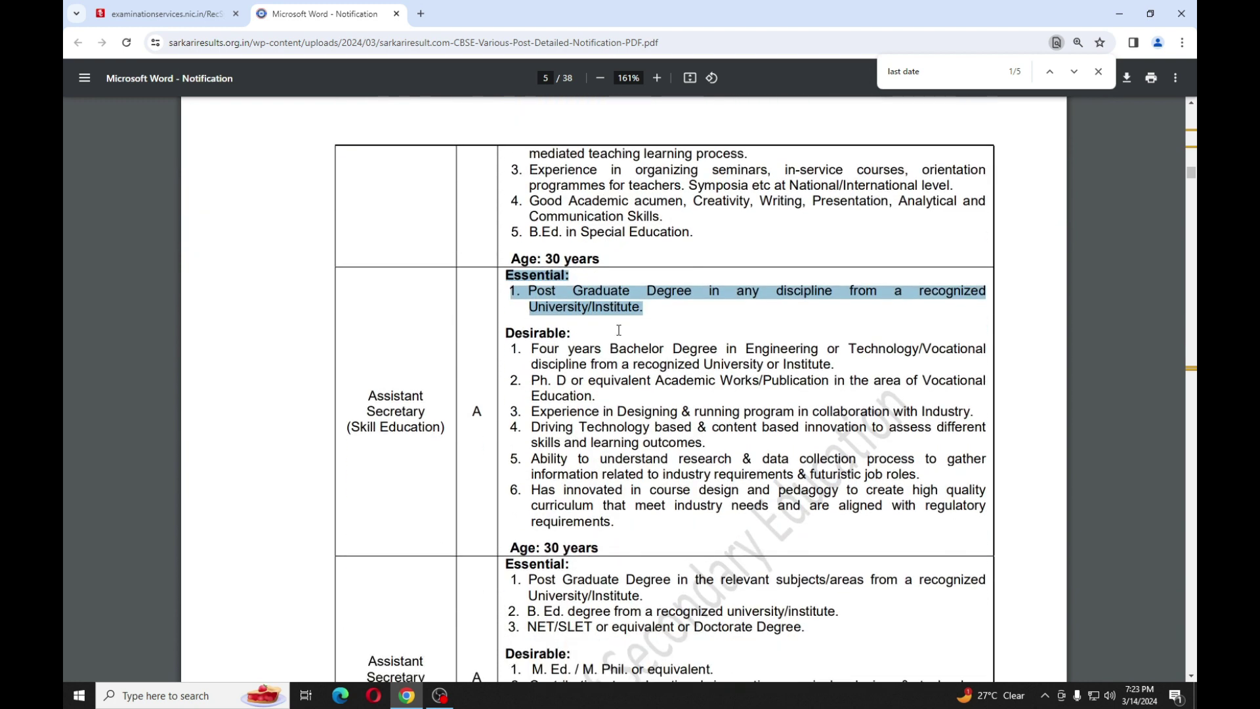
click(684, 313)
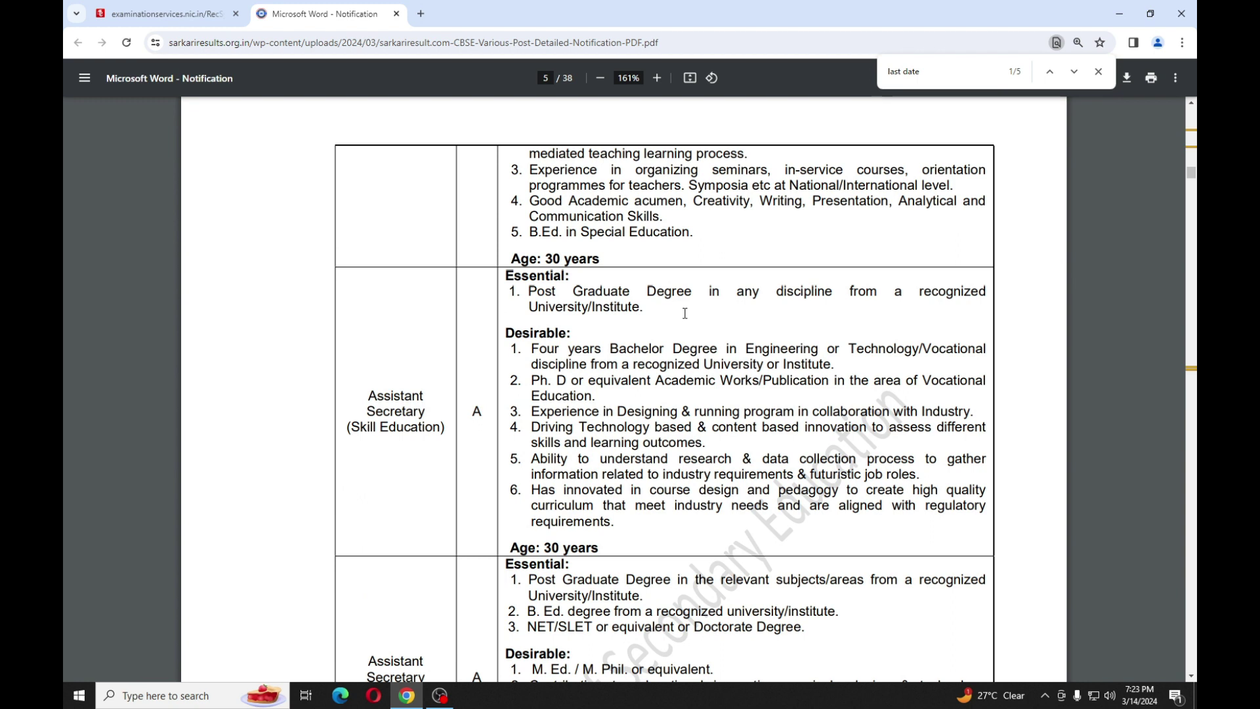
drag(539, 354, 688, 535)
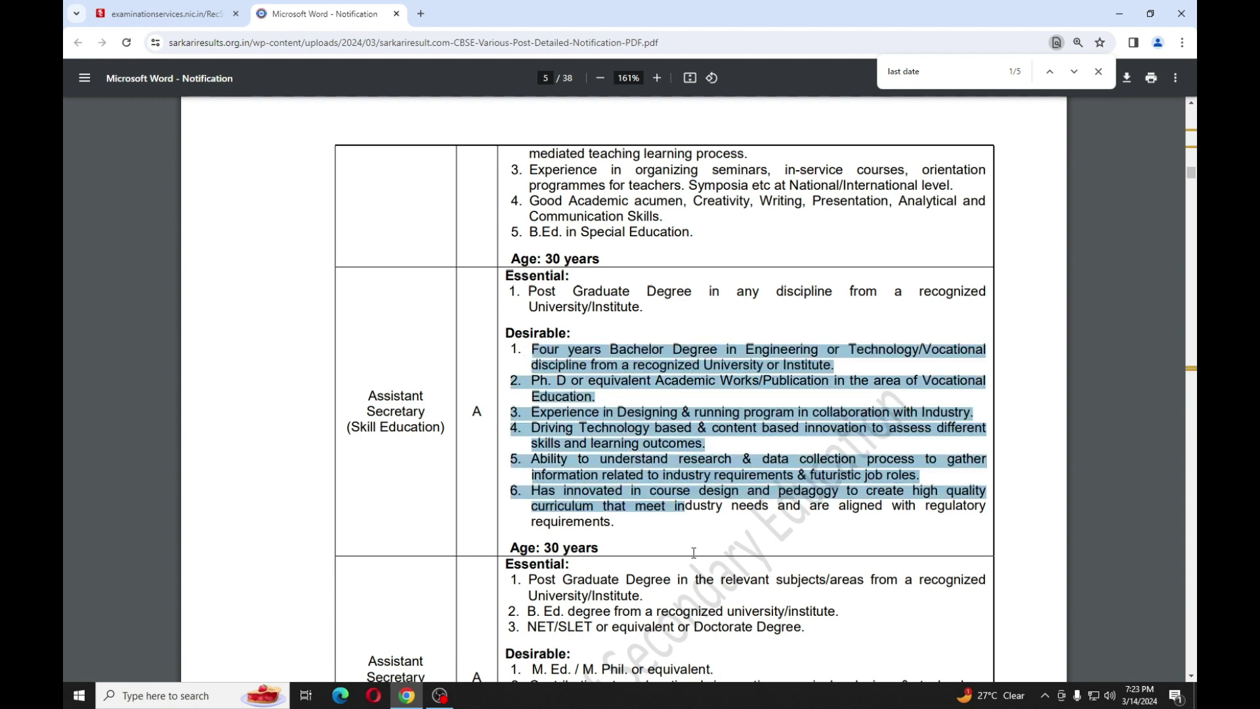
scroll(599, 422, down, 3)
scroll(599, 422, down, 1)
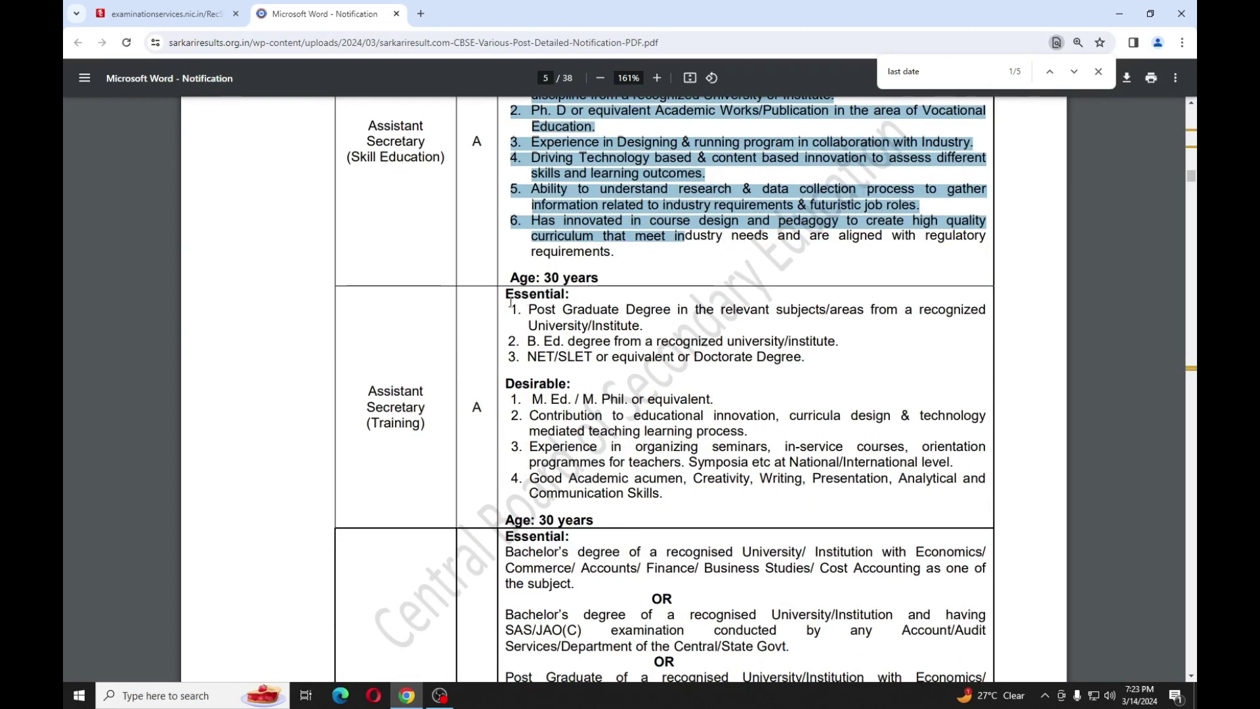
drag(525, 301, 829, 377)
scroll(708, 328, down, 6)
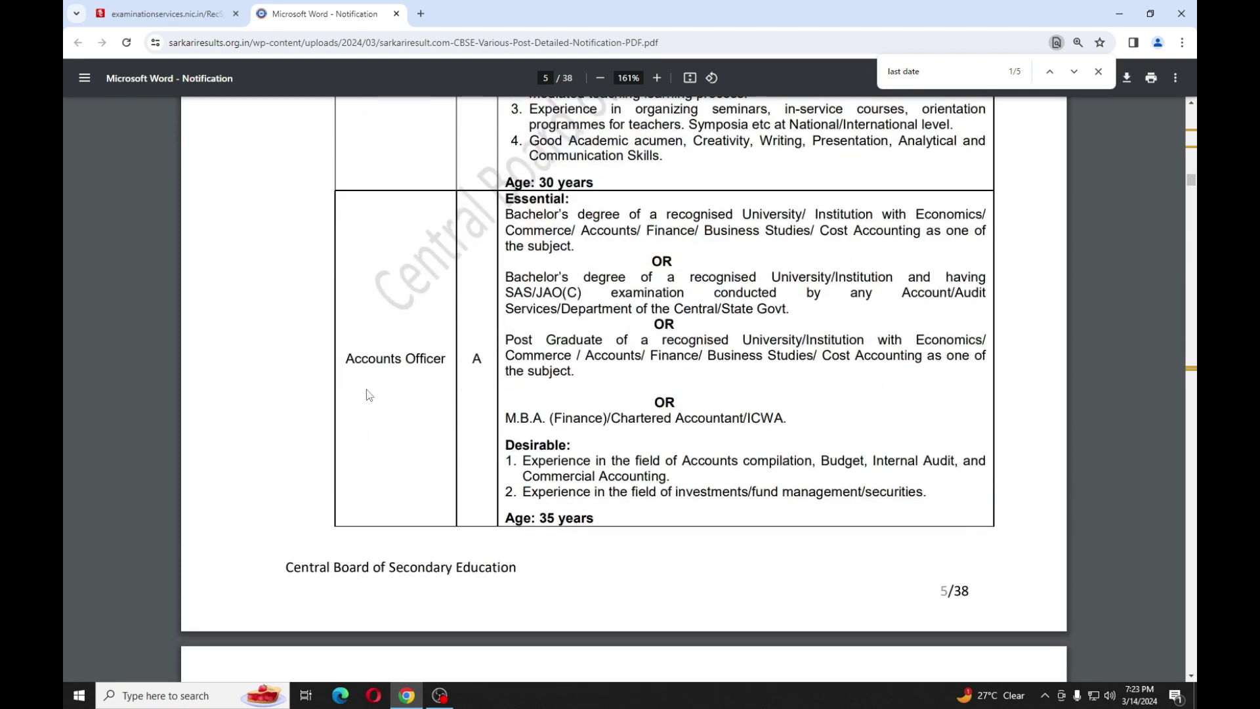
Highlight the Accounts Officer Essential qualifications and move on toward the Junior Engineer requirements
drag(506, 215, 807, 428)
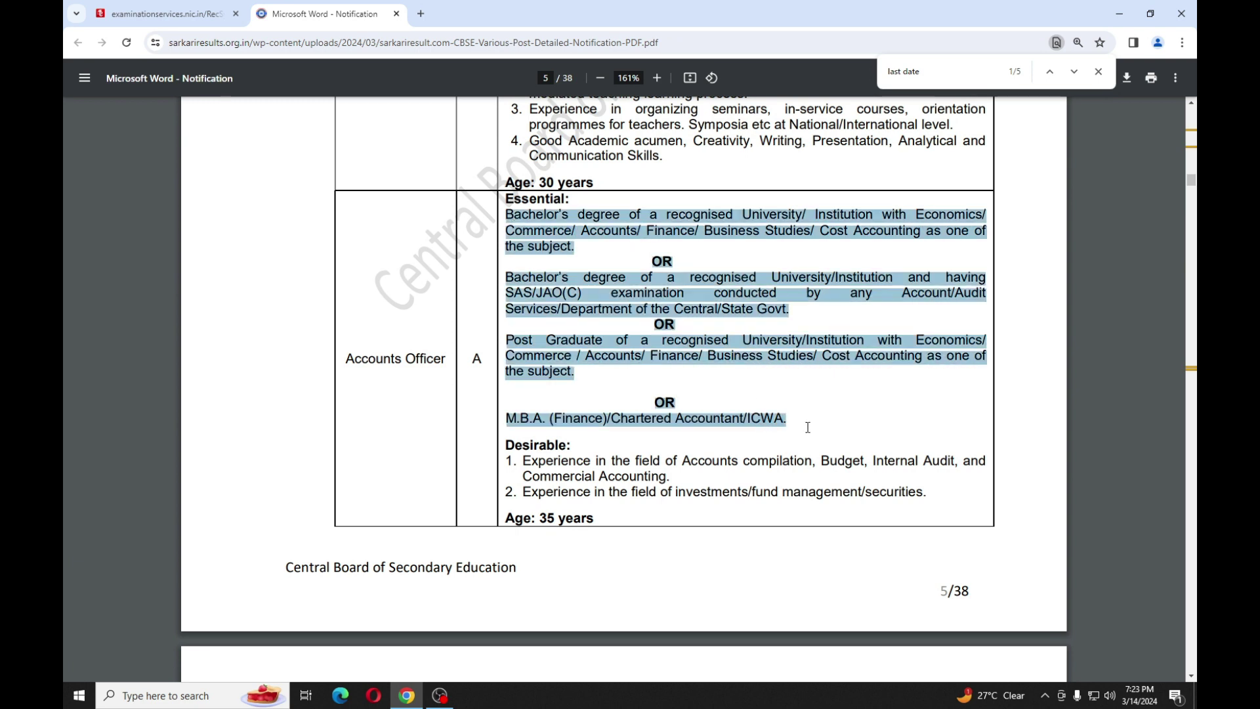
click(641, 231)
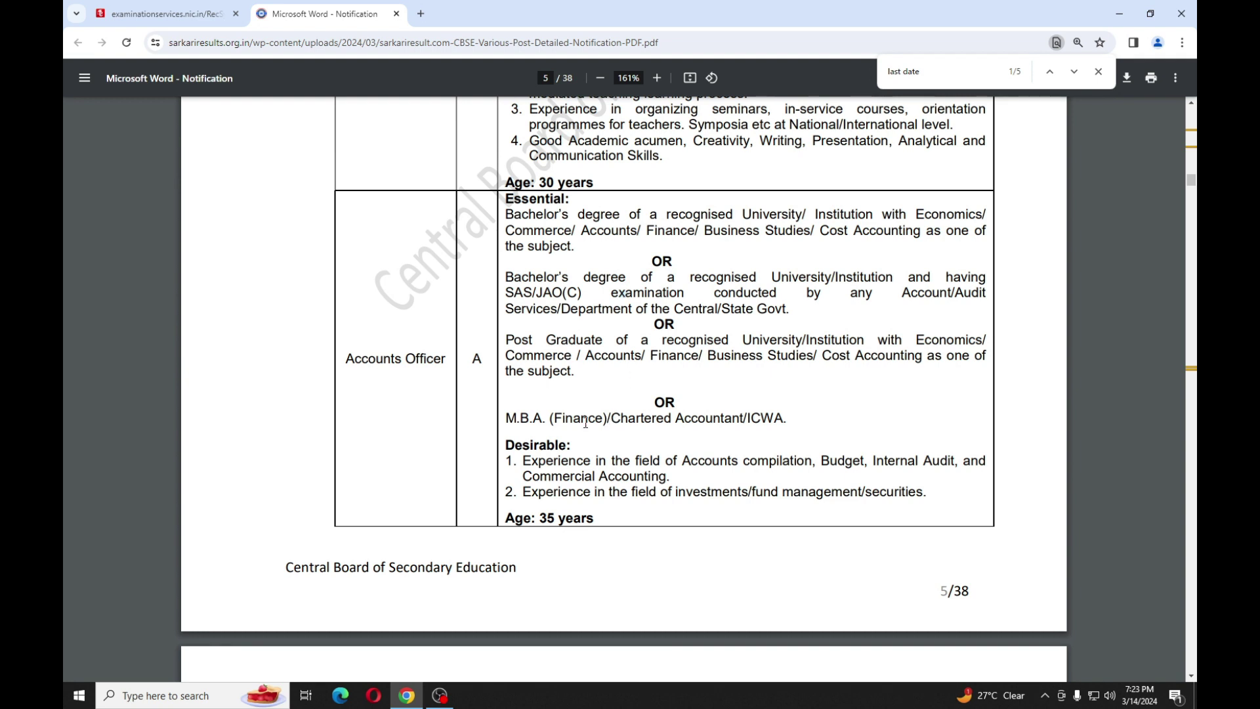
drag(508, 445, 722, 493)
scroll(580, 418, down, 3)
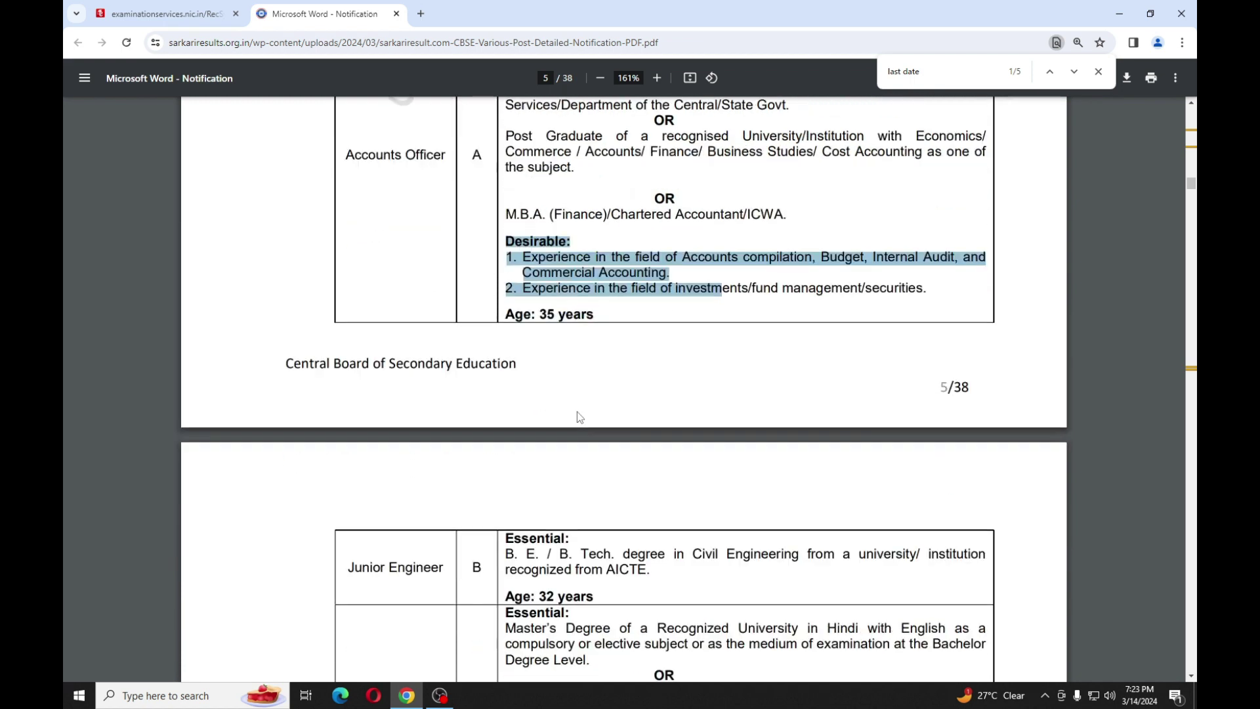
scroll(580, 418, down, 3)
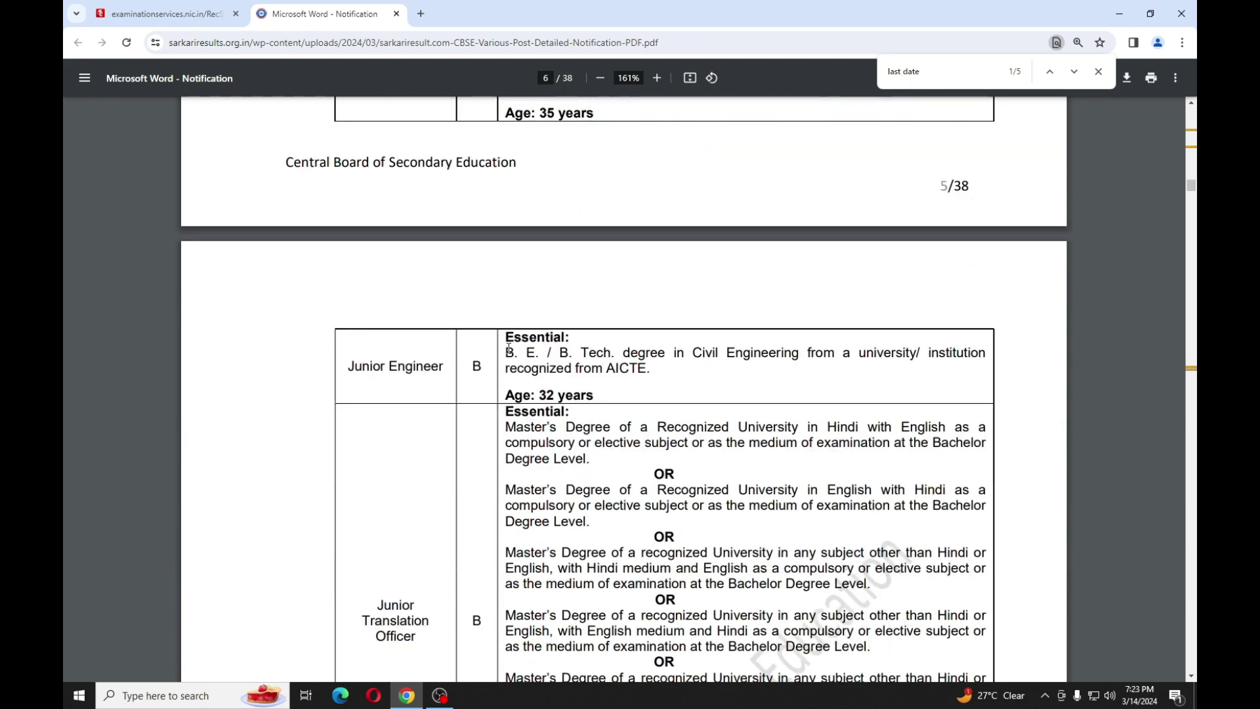
Highlight the B.E./B.Tech requirement and Junior Translation Officer Master's degree and translation diploma requirements
drag(509, 349, 592, 358)
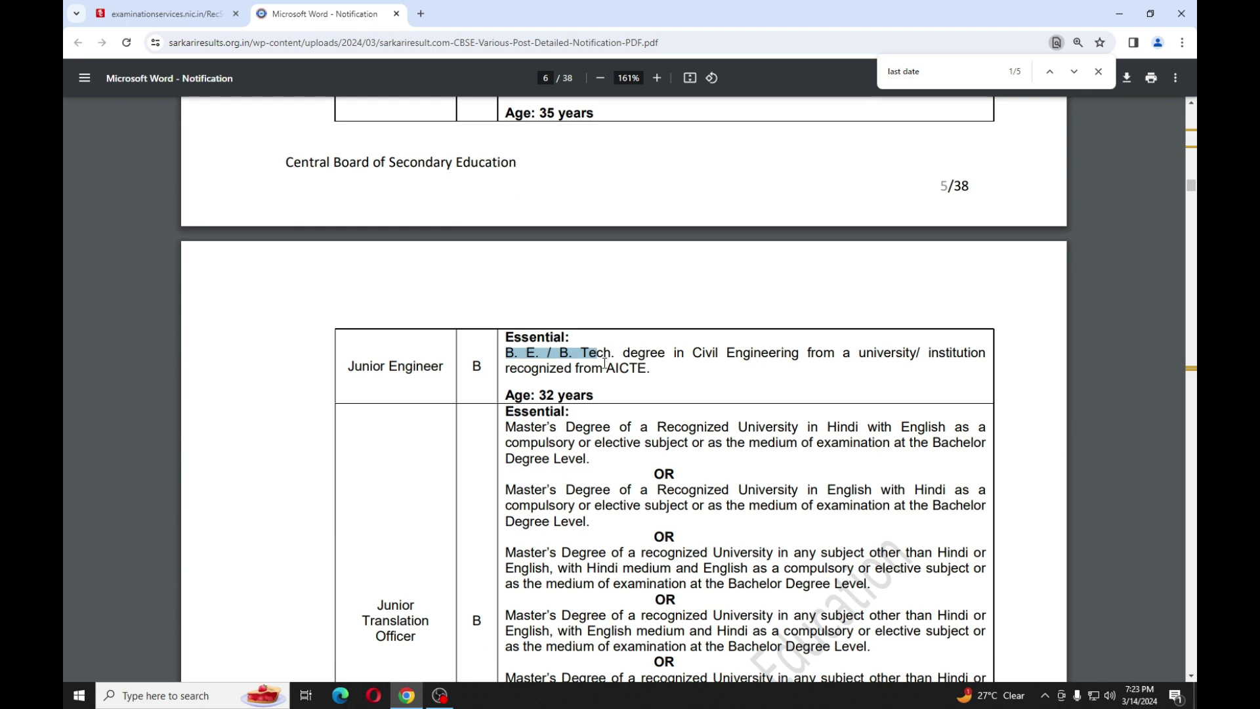
scroll(478, 445, down, 3)
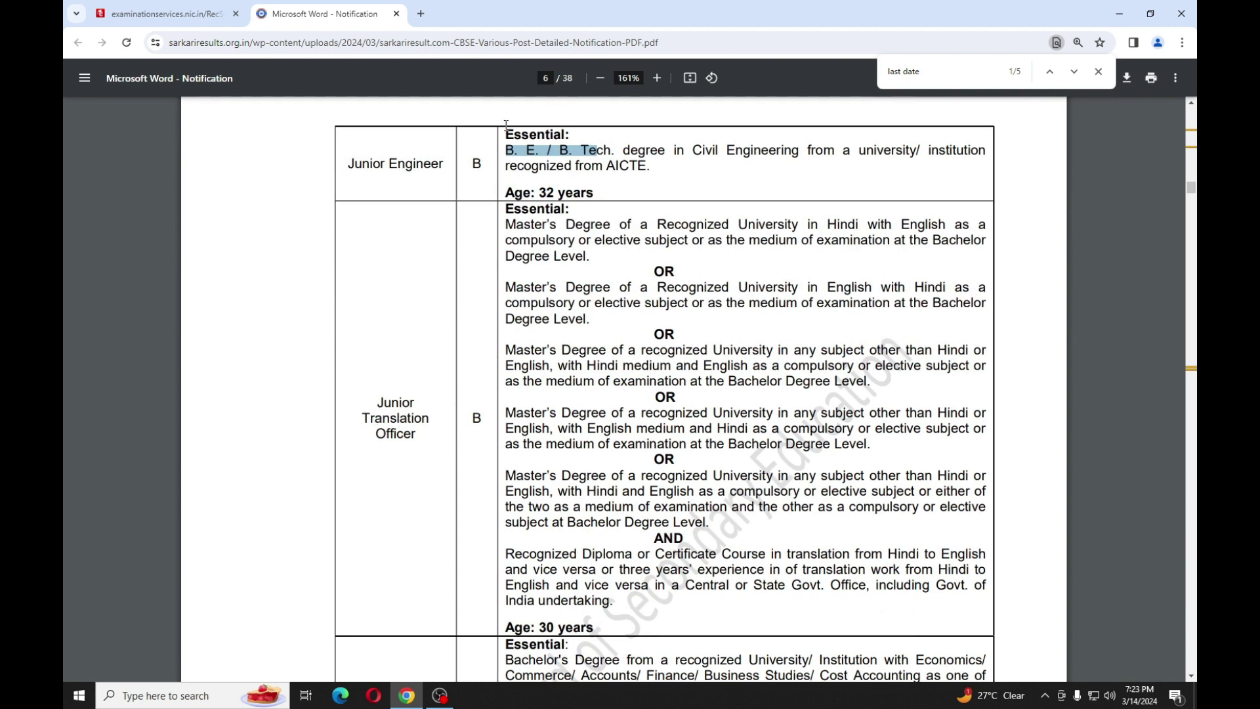
drag(506, 224, 720, 522)
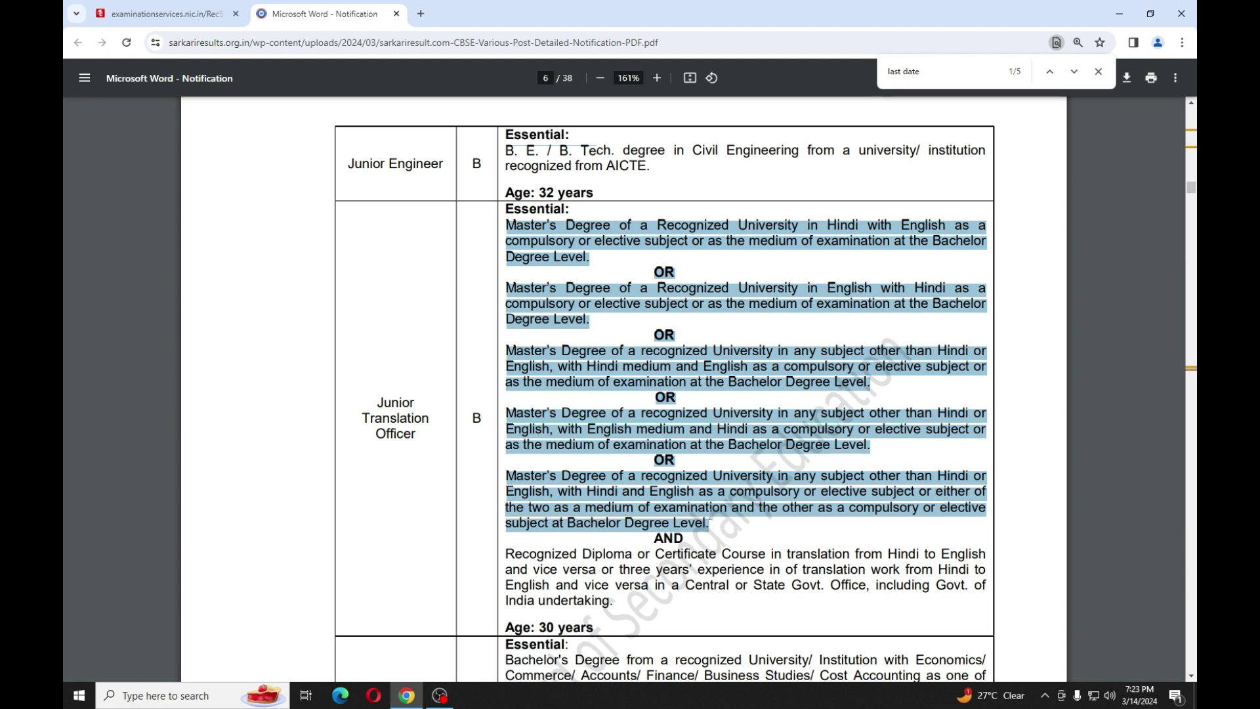
click(693, 543)
drag(509, 555, 642, 616)
drag(507, 225, 785, 555)
click(667, 295)
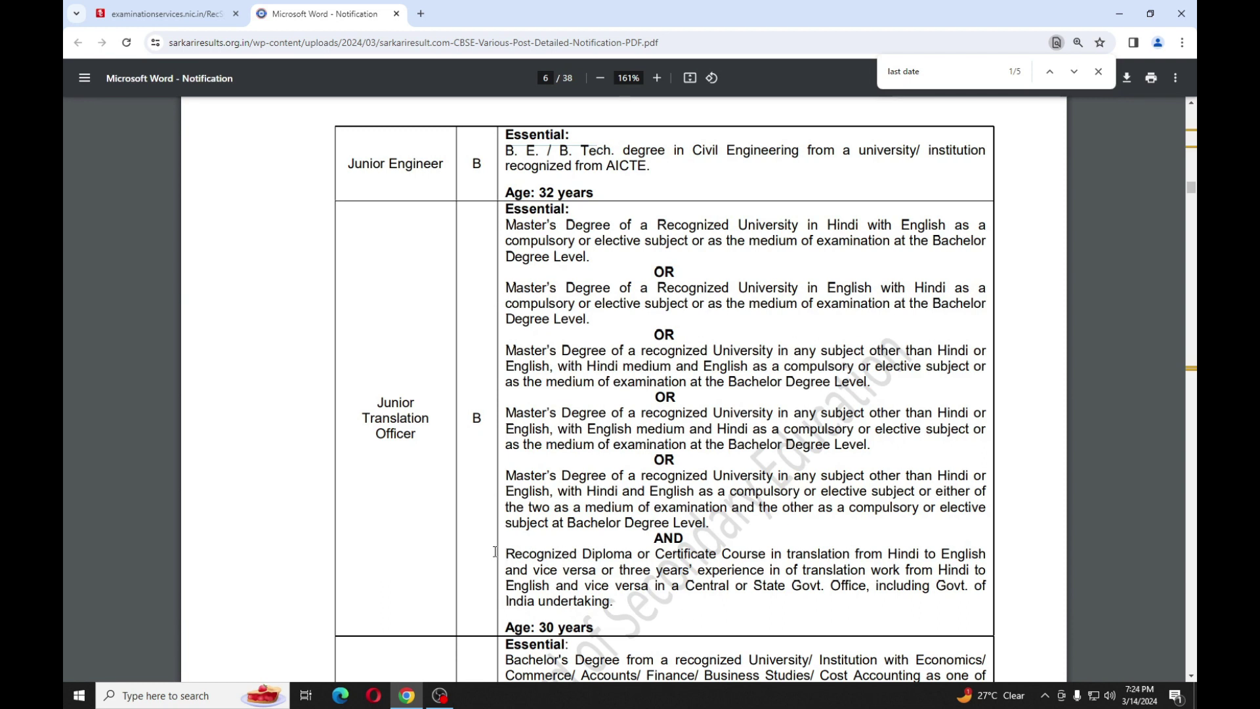
drag(507, 554, 649, 606)
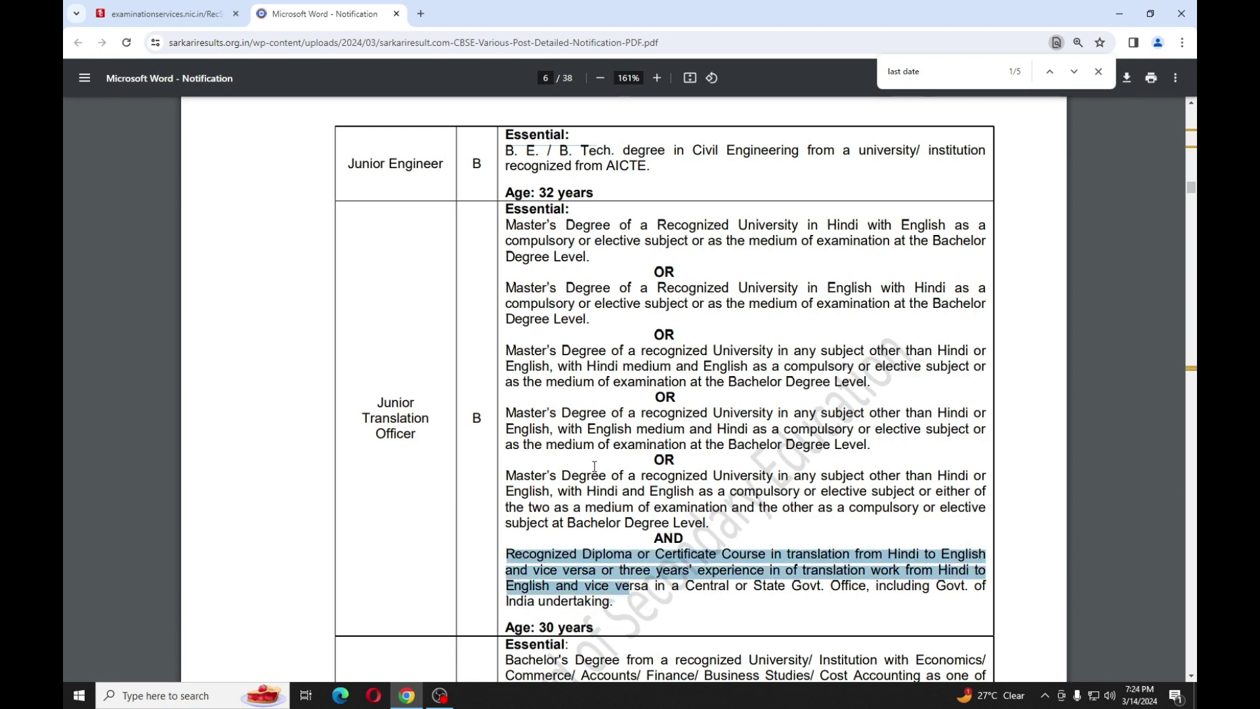
scroll(595, 469, down, 4)
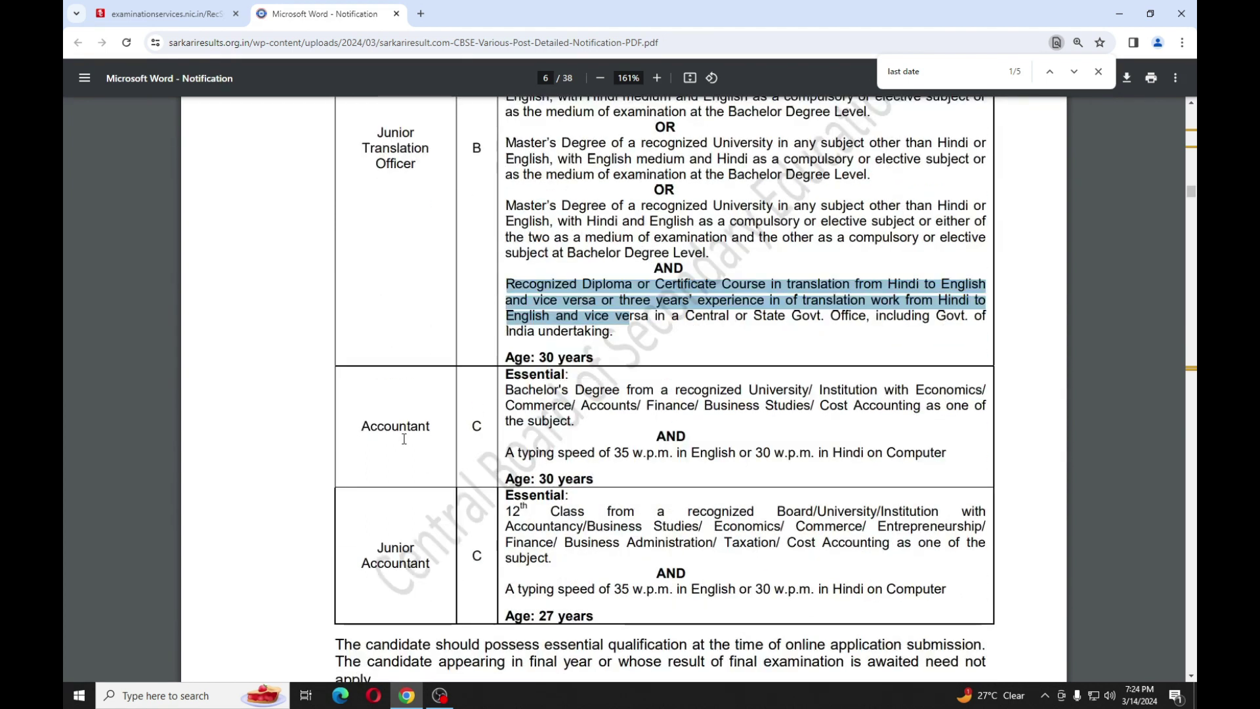
click(409, 436)
Highlight the Accountant's degree and typing speed requirements, then scroll to the AGE heading
drag(506, 391, 601, 426)
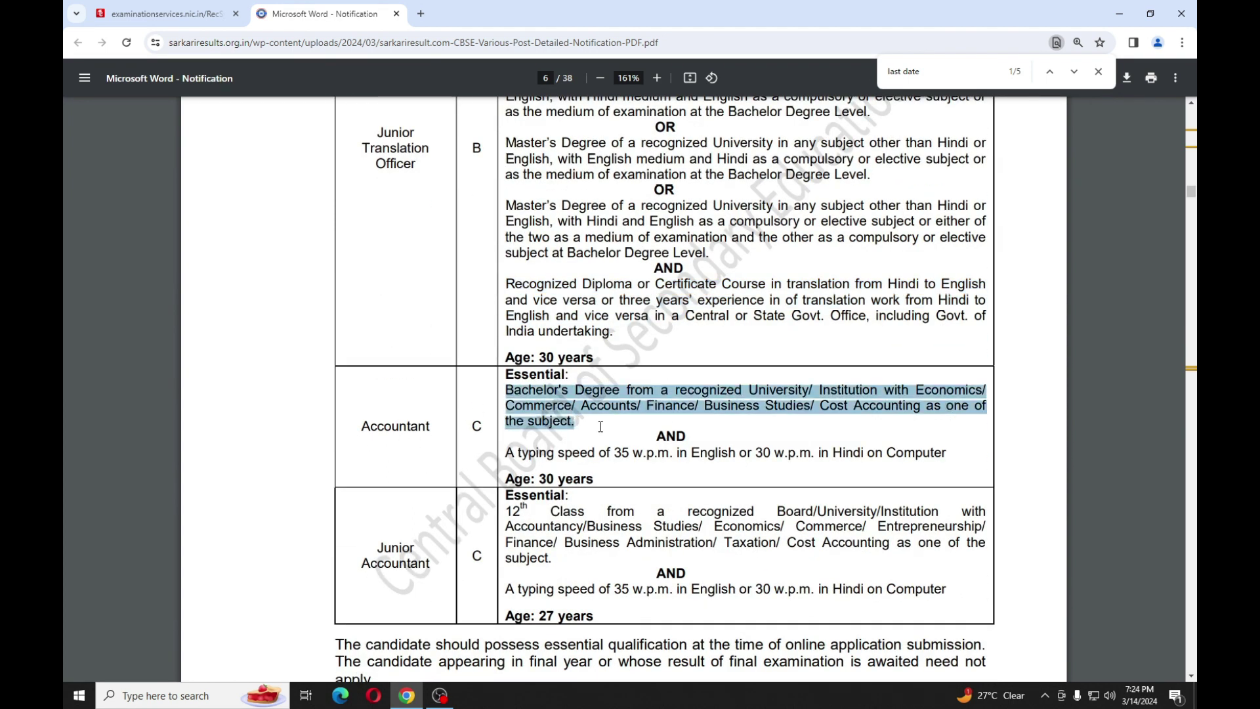
drag(506, 453, 680, 466)
click(596, 430)
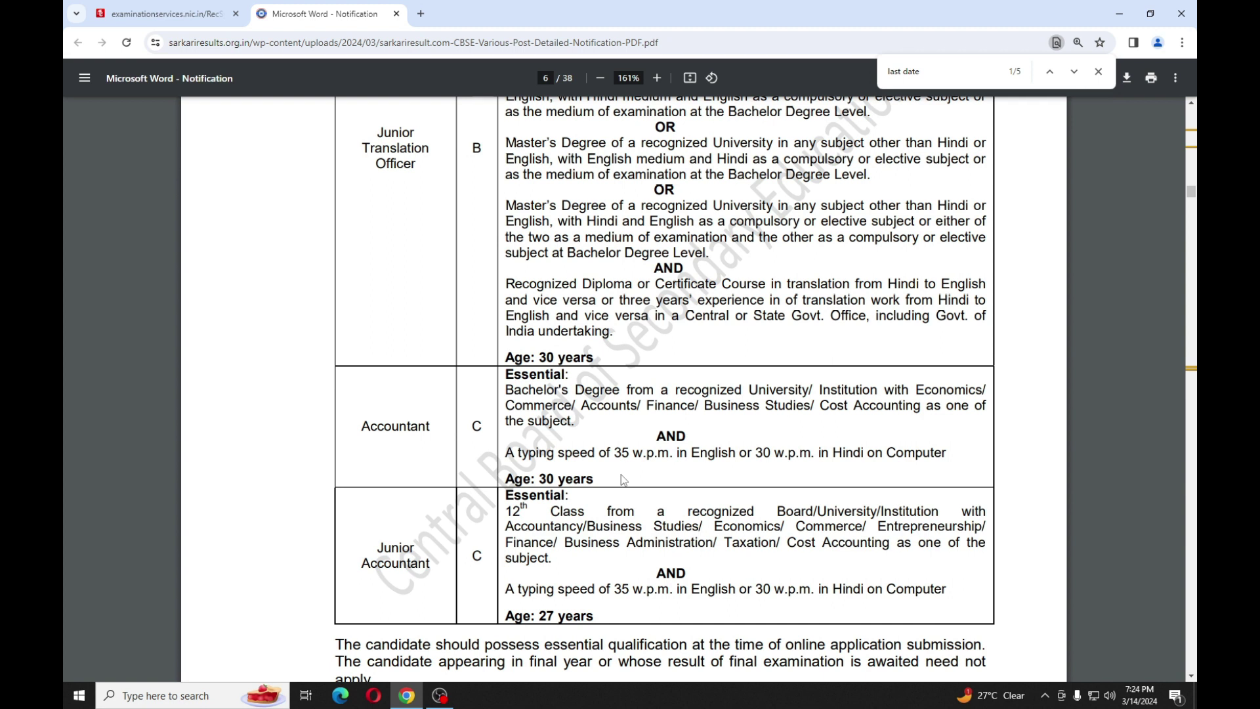
scroll(745, 481, down, 2)
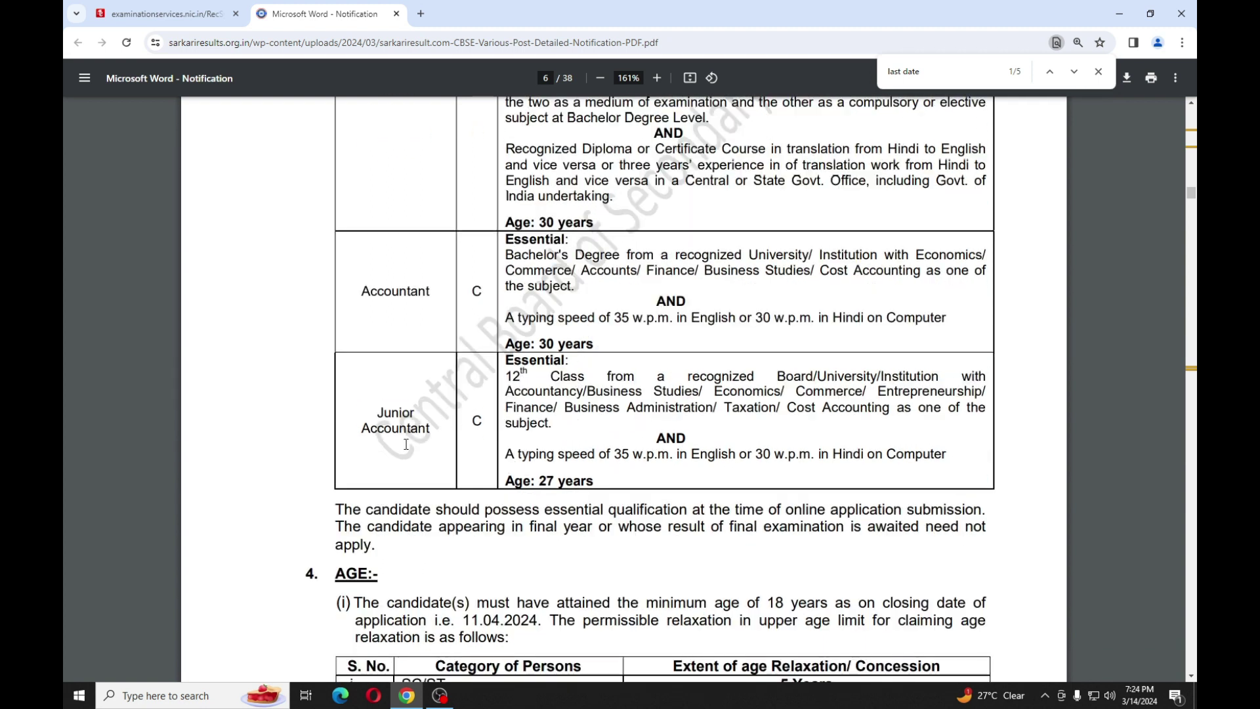
Highlight the Junior Accountant qualification and subject requirements
drag(508, 376, 939, 377)
click(605, 392)
drag(551, 426, 506, 384)
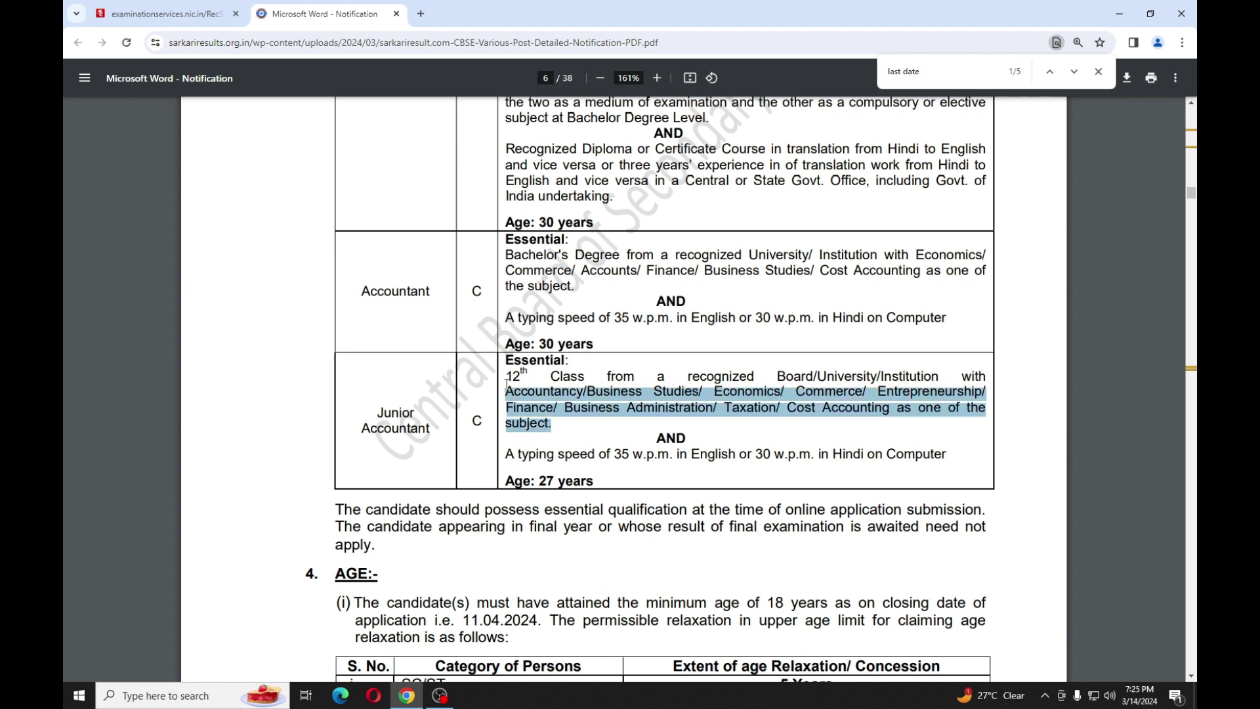
click(809, 369)
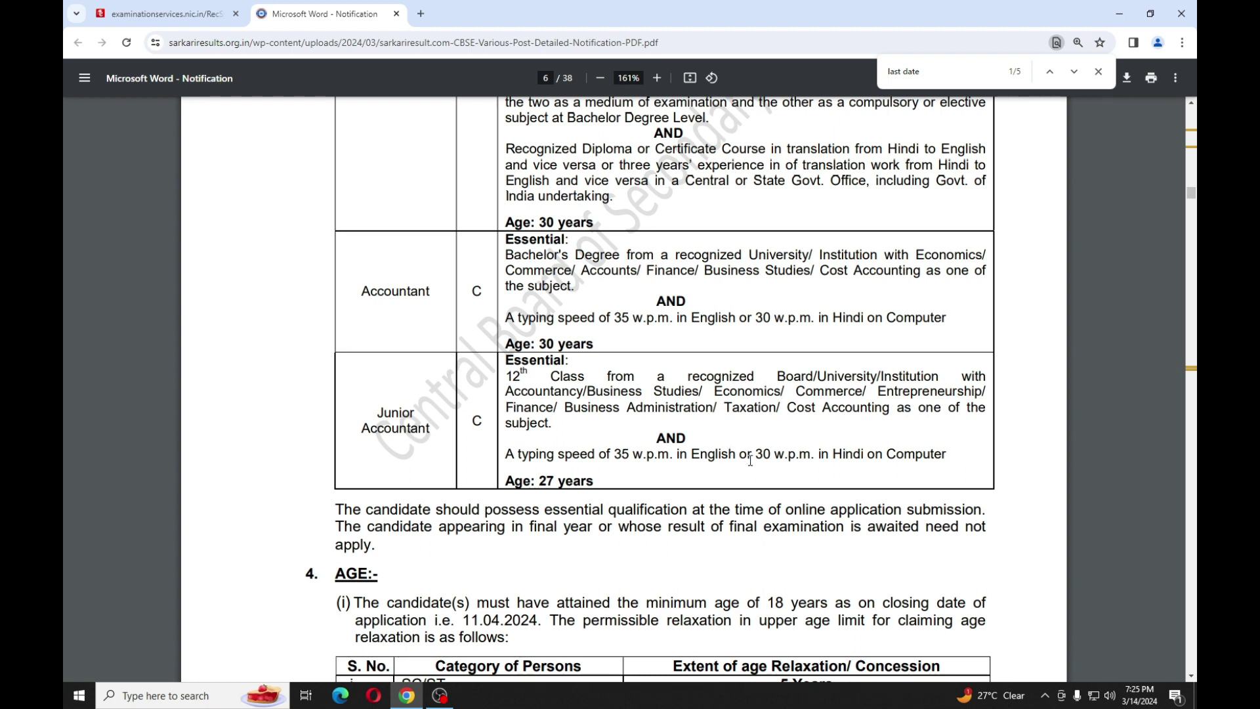
Read through the age relaxation and examination fee sections on page 7, then head back up
scroll(509, 431, down, 3)
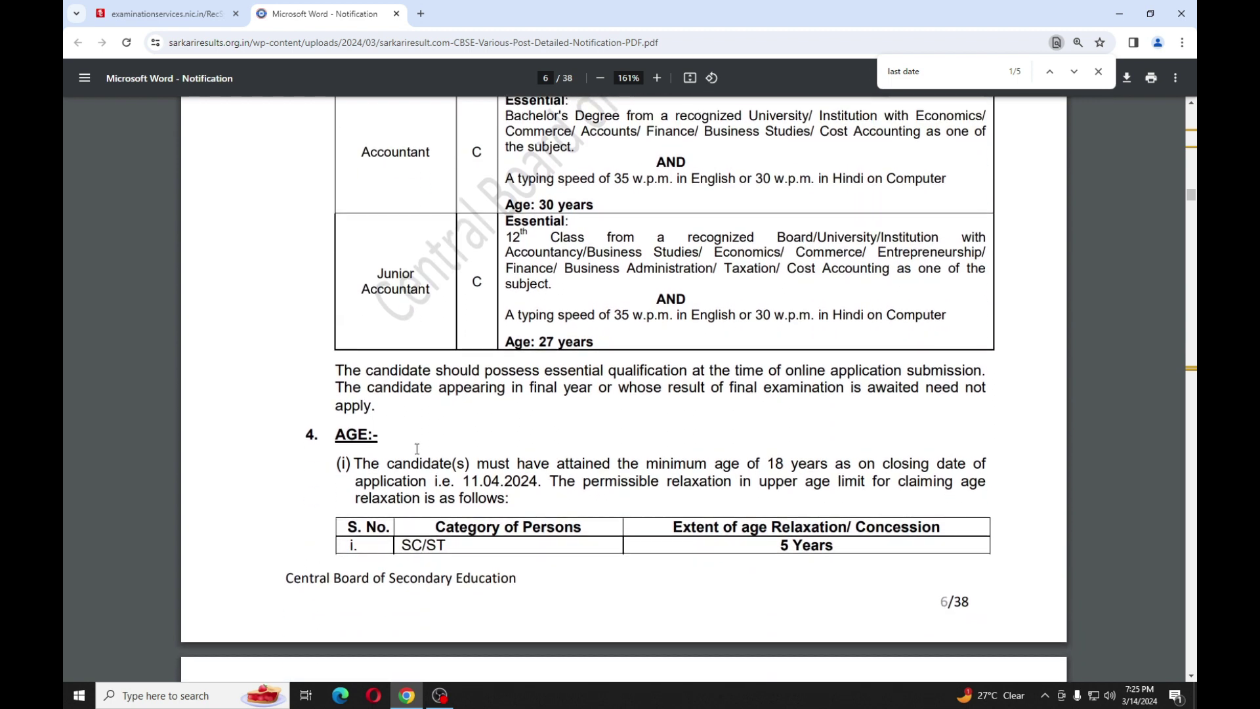
scroll(520, 449, down, 1)
scroll(601, 432, down, 2)
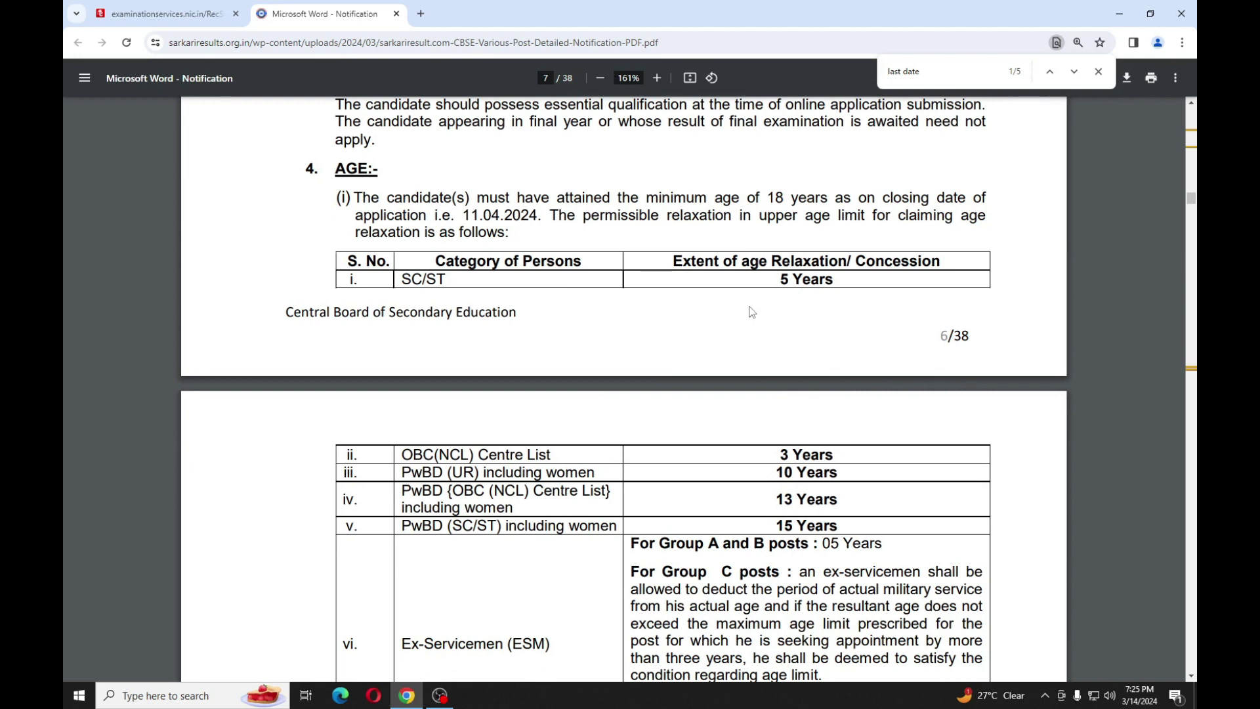
scroll(752, 310, down, 6)
scroll(751, 312, down, 2)
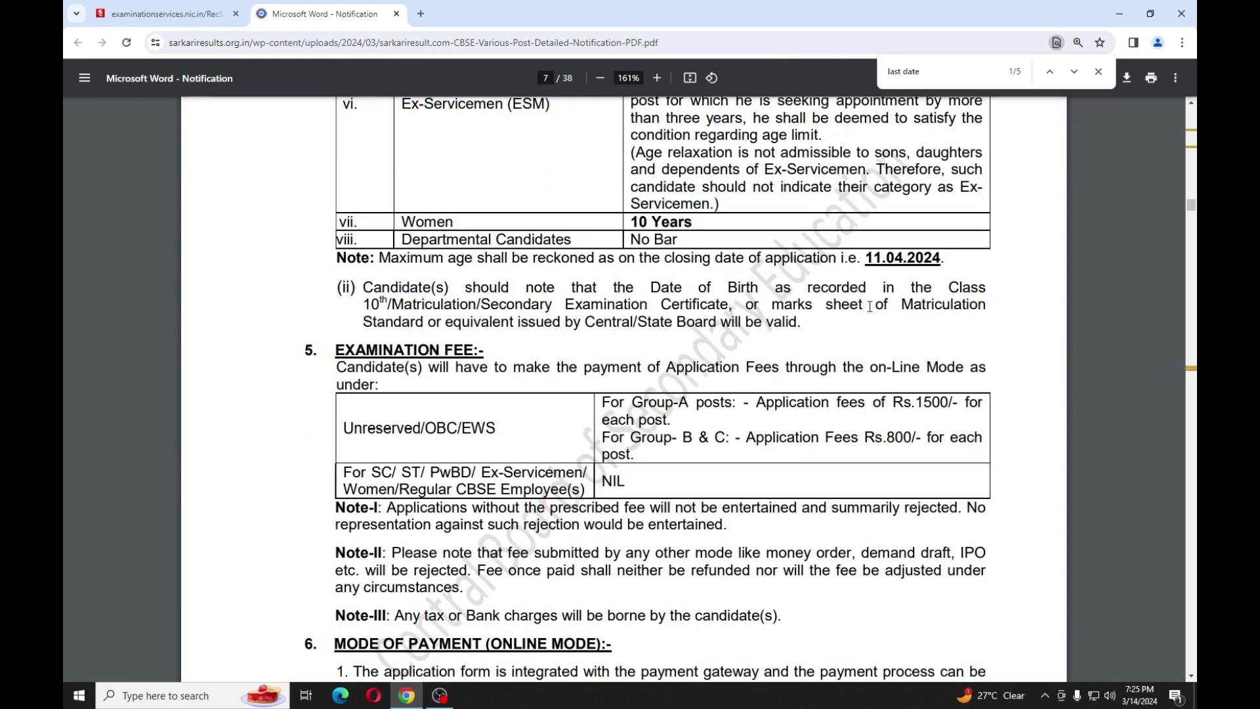
scroll(896, 330, up, 20)
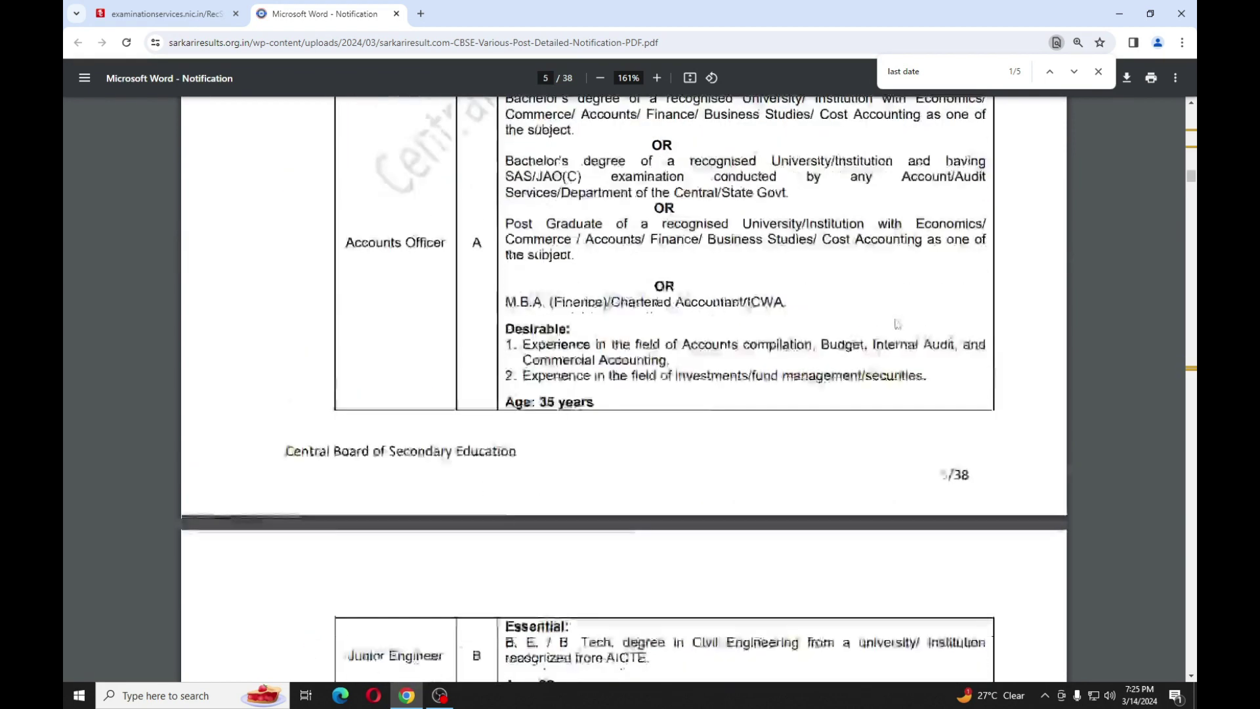
Review the posts and important dates on pages 2 and 1, then return to the portal sign-in tab
scroll(896, 322, up, 20)
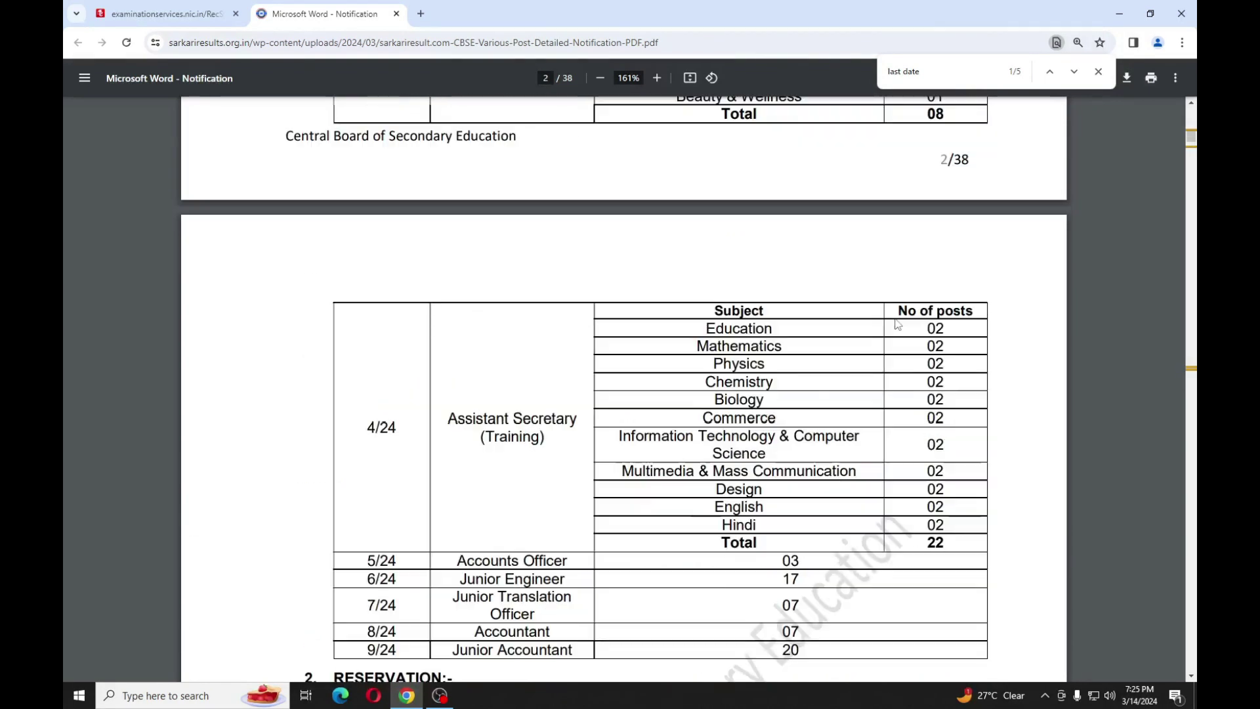
scroll(898, 323, up, 13)
scroll(898, 325, down, 6)
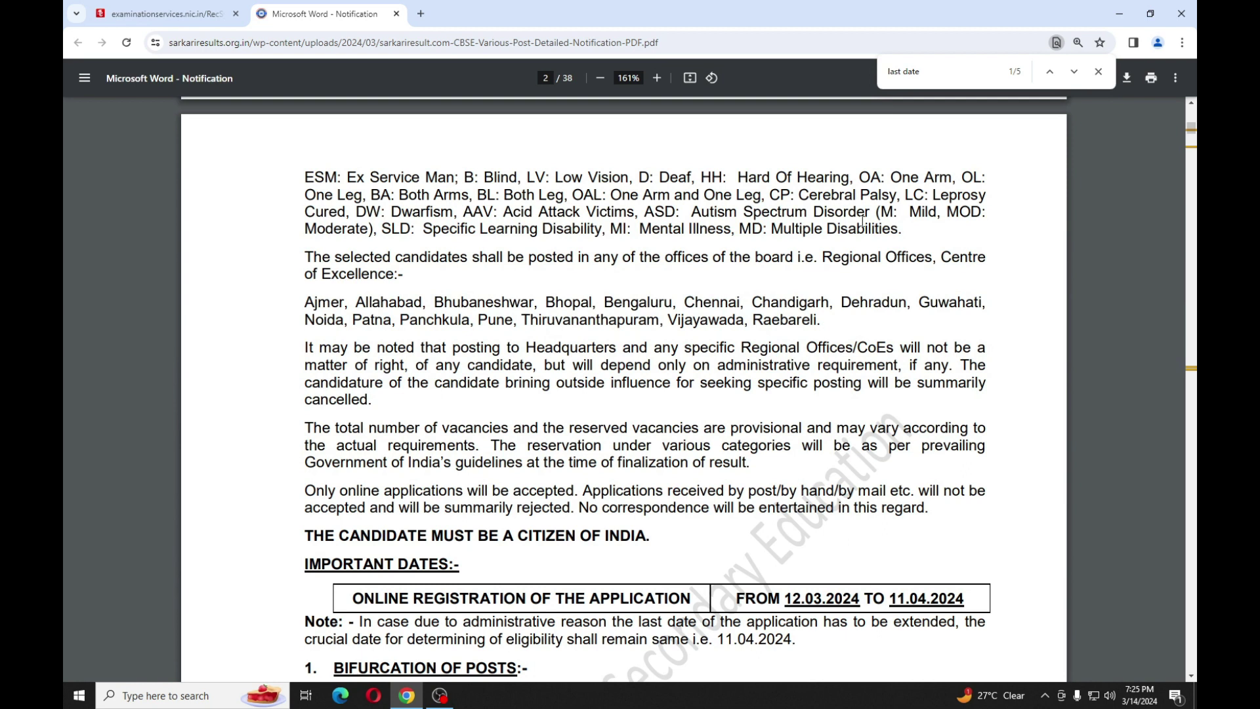
key(ctrl+Tab)
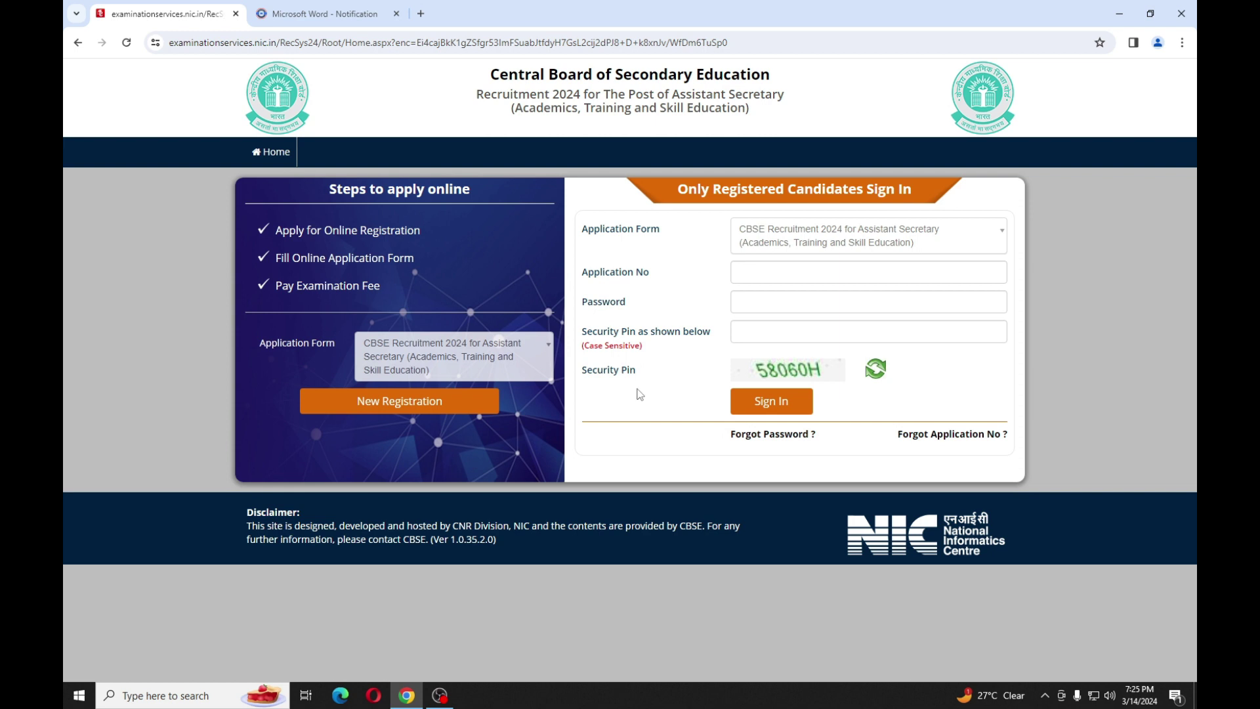
Start a New Registration and view, then close, the Information Bulletin PDF
click(415, 408)
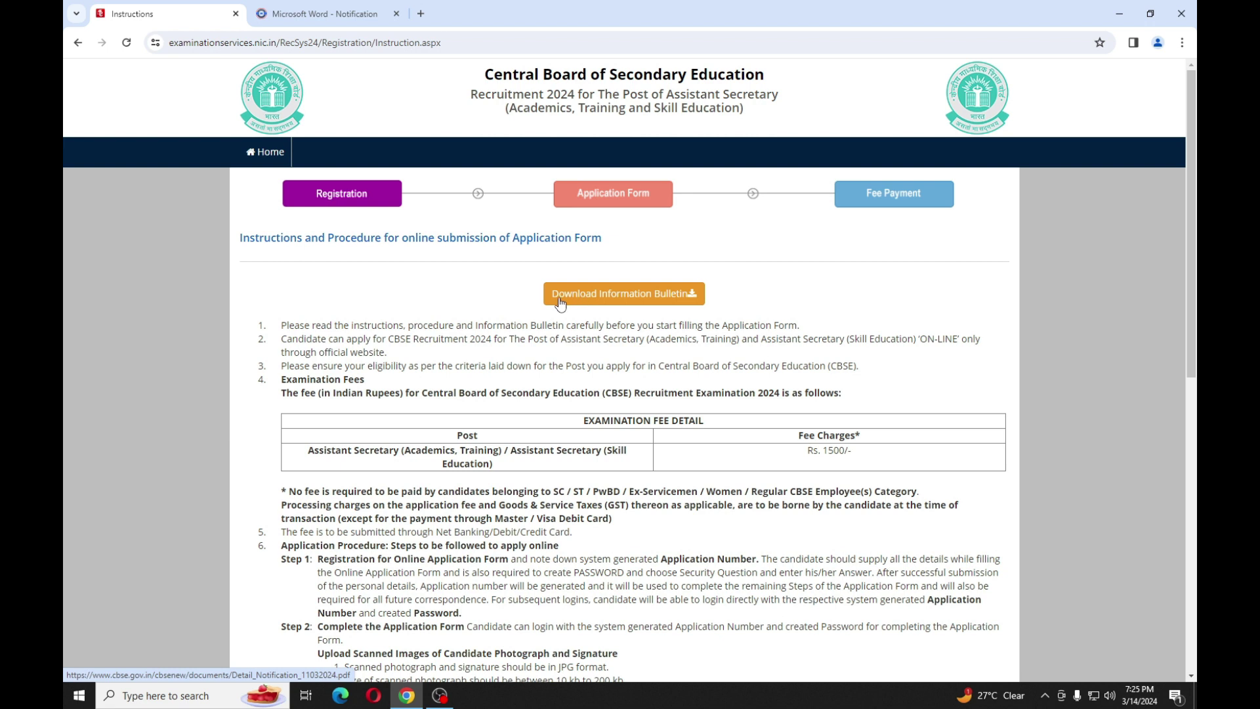
click(621, 303)
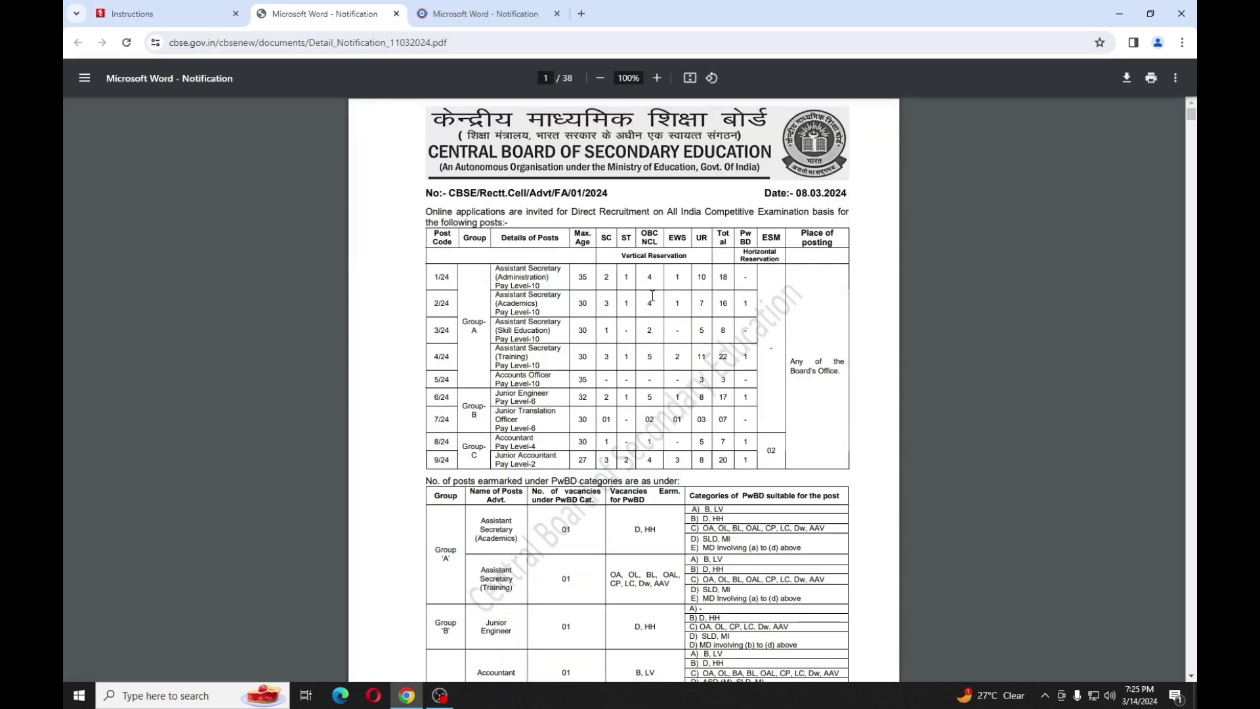
scroll(652, 296, down, 12)
scroll(623, 394, up, 6)
click(396, 13)
click(396, 14)
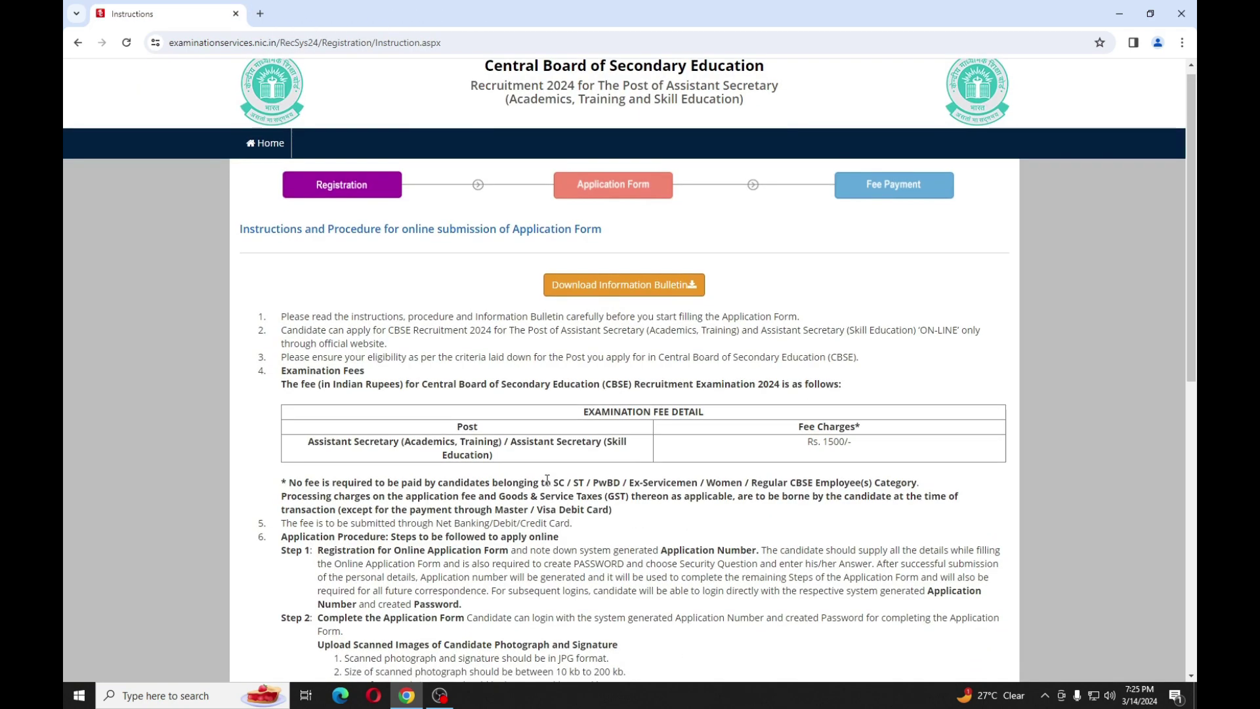
Accept the instructions declaration and proceed to Application Form Step 1
scroll(546, 480, down, 10)
click(244, 548)
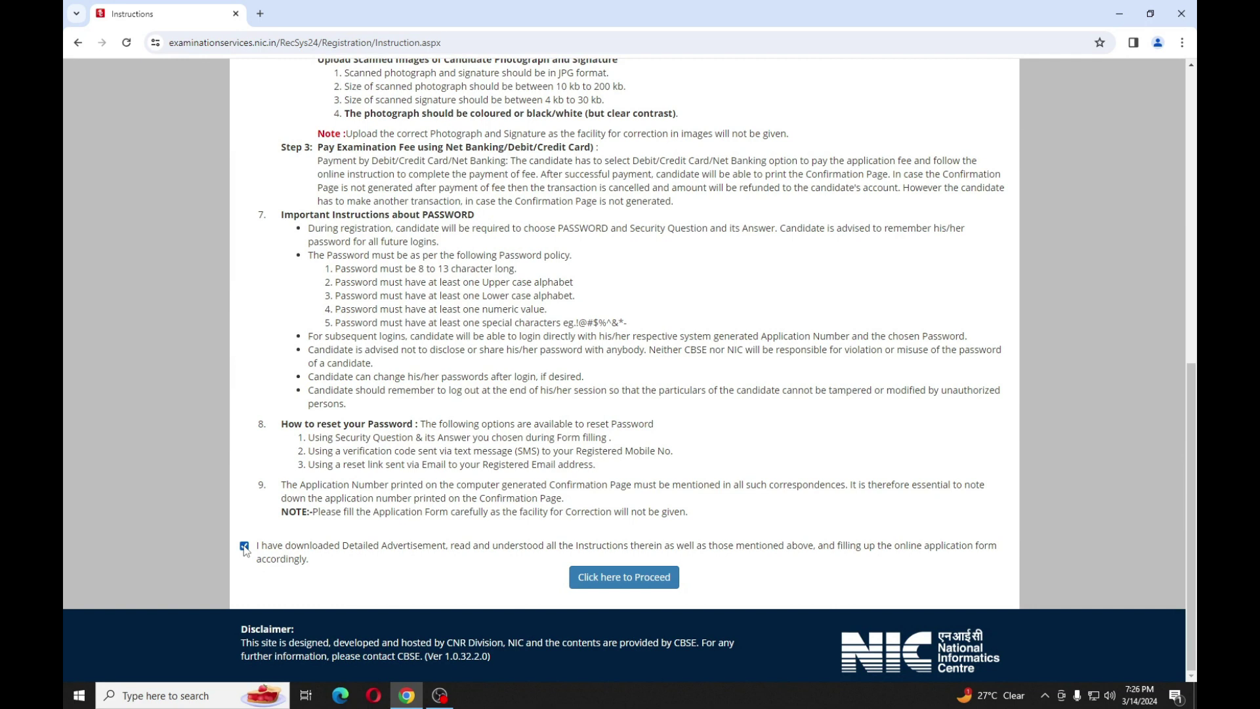
click(615, 586)
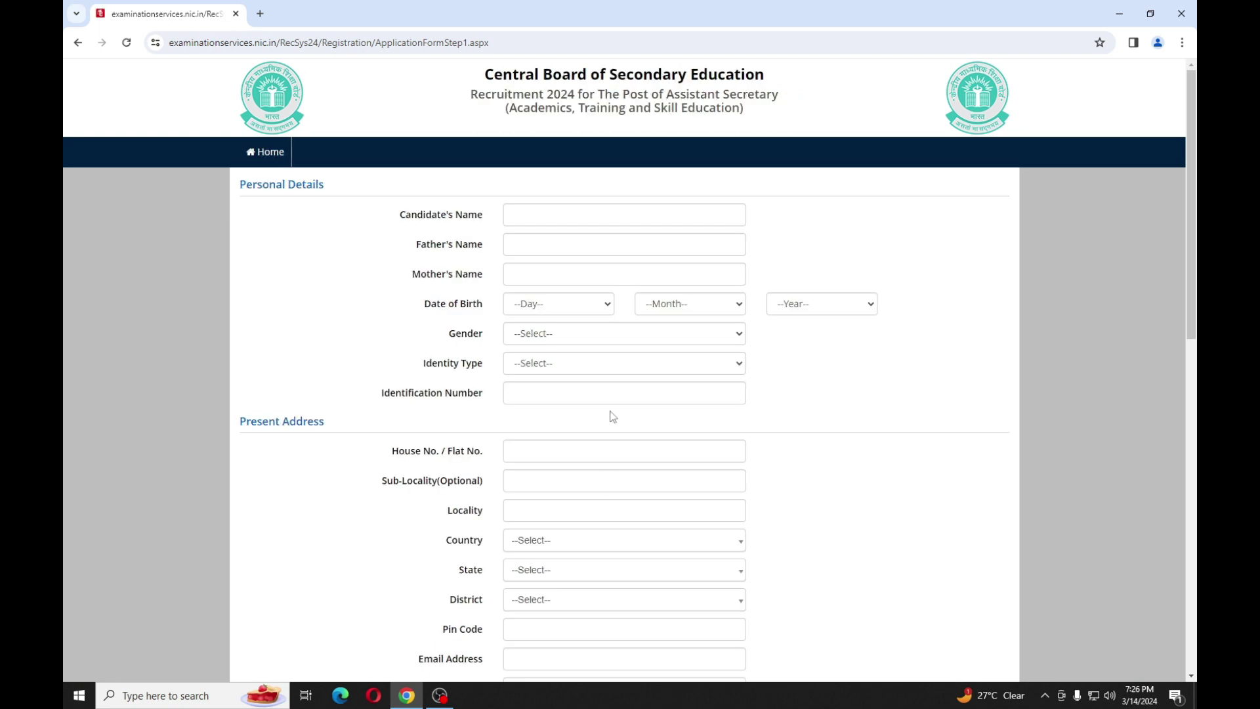
Go through the candidate, father's and mother's name fields and the birth date and gender dropdowns unchanged
click(547, 219)
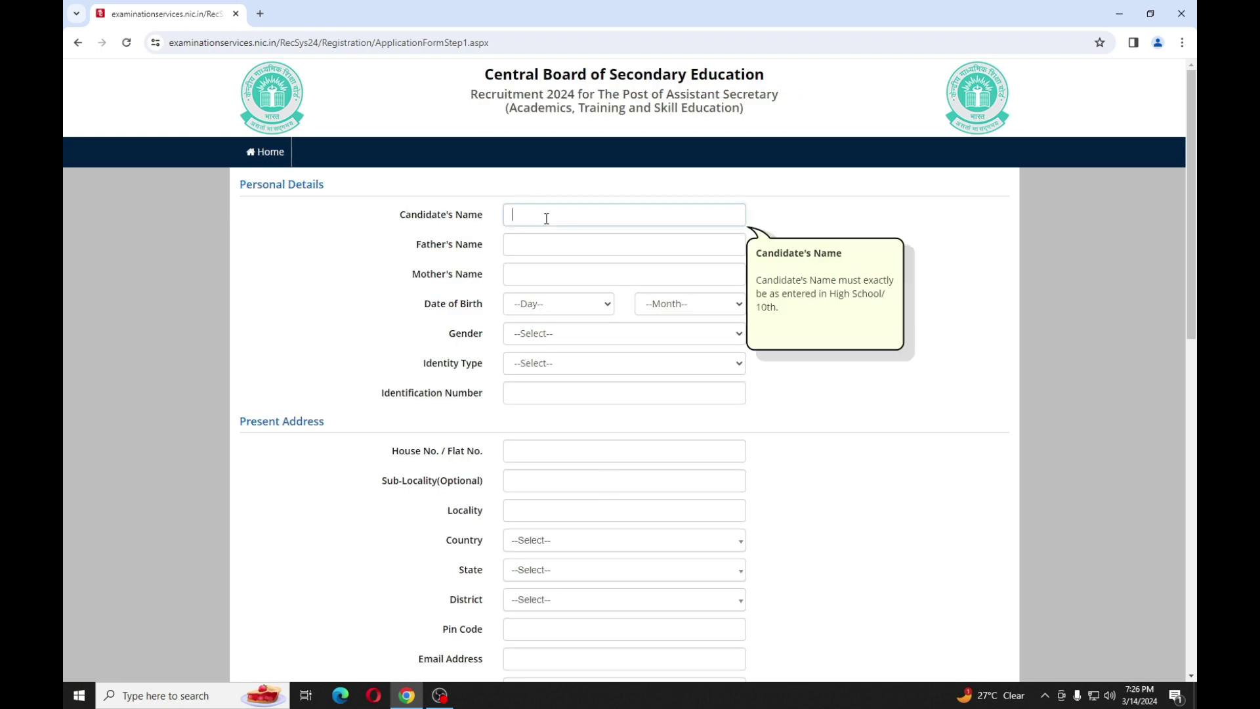
click(547, 250)
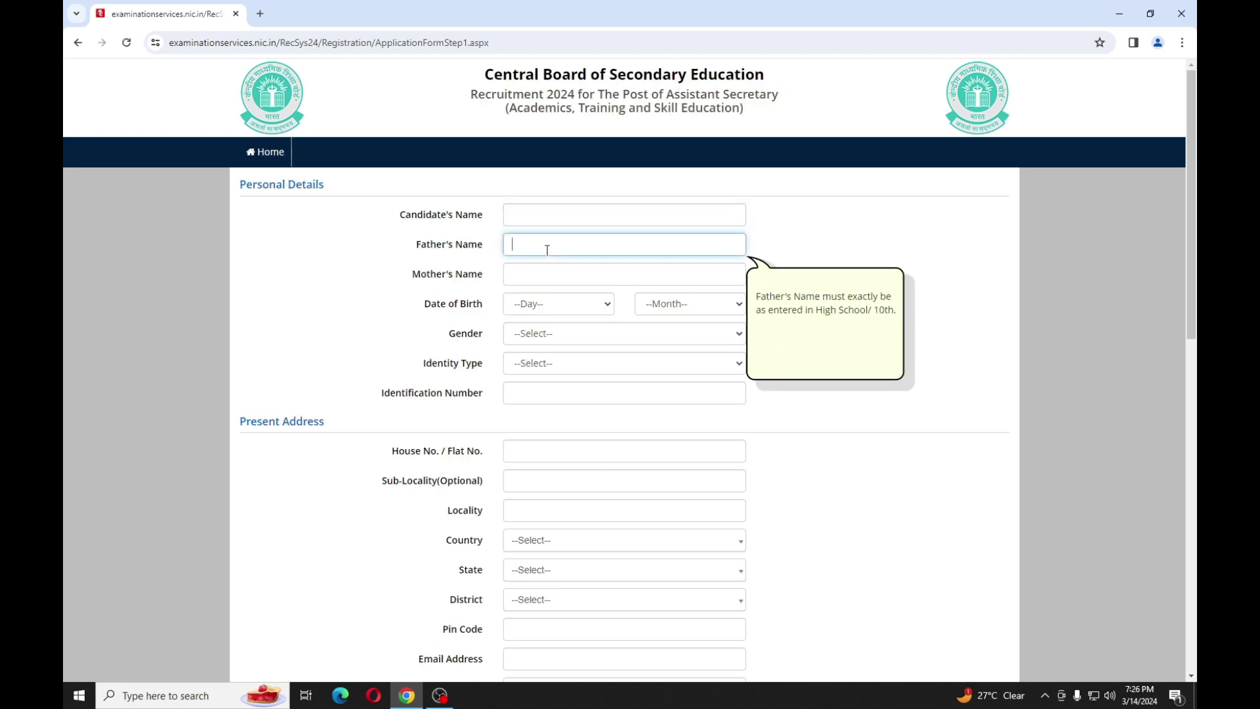
click(544, 281)
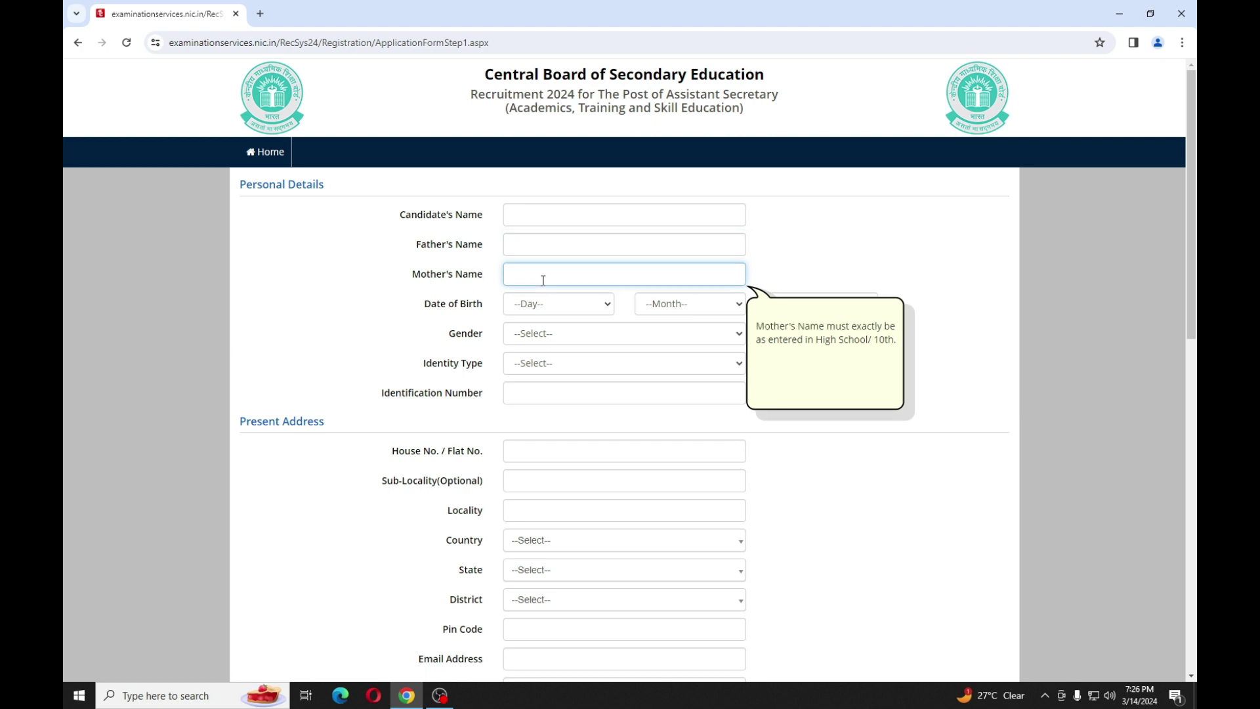
click(543, 306)
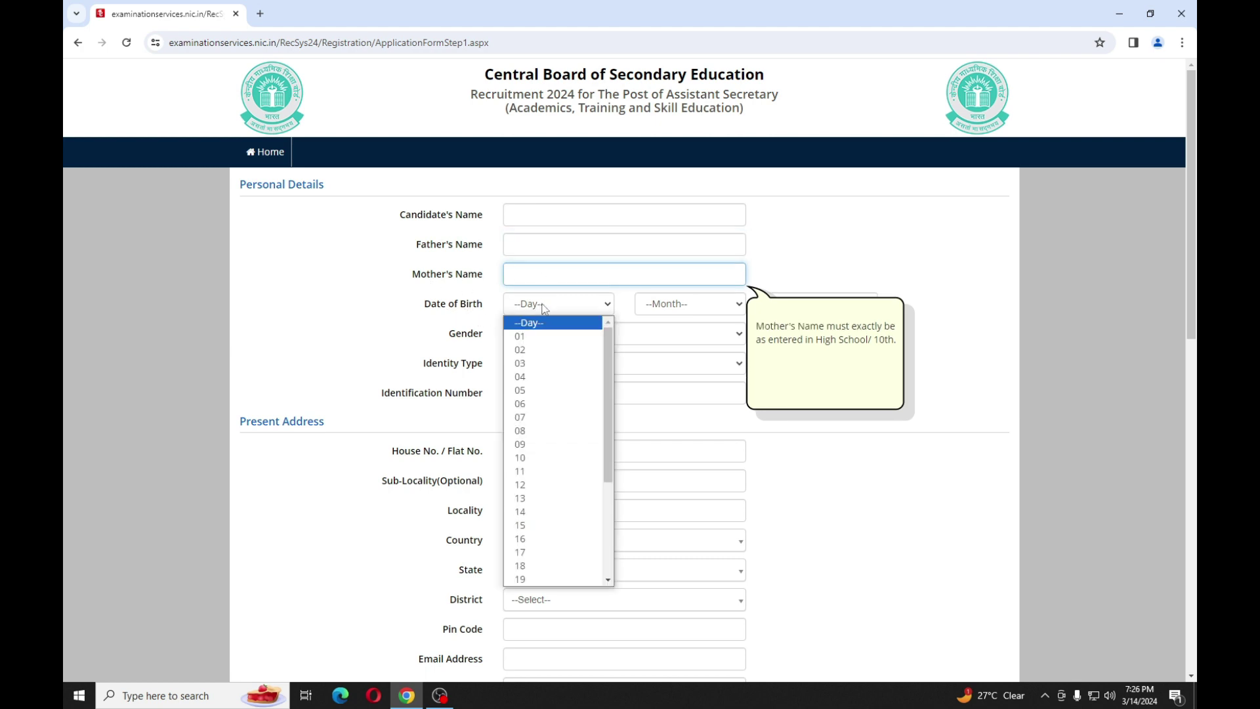
click(713, 309)
click(560, 344)
click(561, 342)
click(560, 341)
Set Identity Type to 'Any Other Valid Govt Identity with photograph'
click(555, 365)
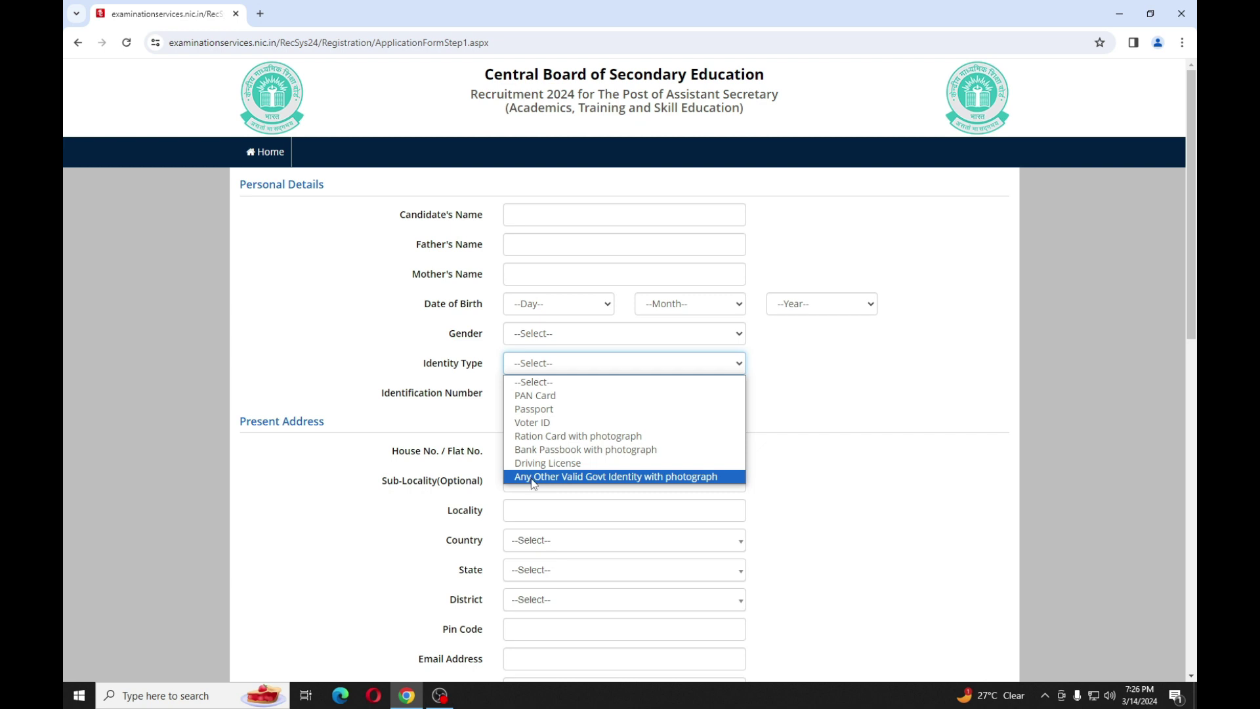
click(554, 477)
click(550, 395)
Move through the present address house number, sub-locality and locality fields
scroll(540, 378, down, 1)
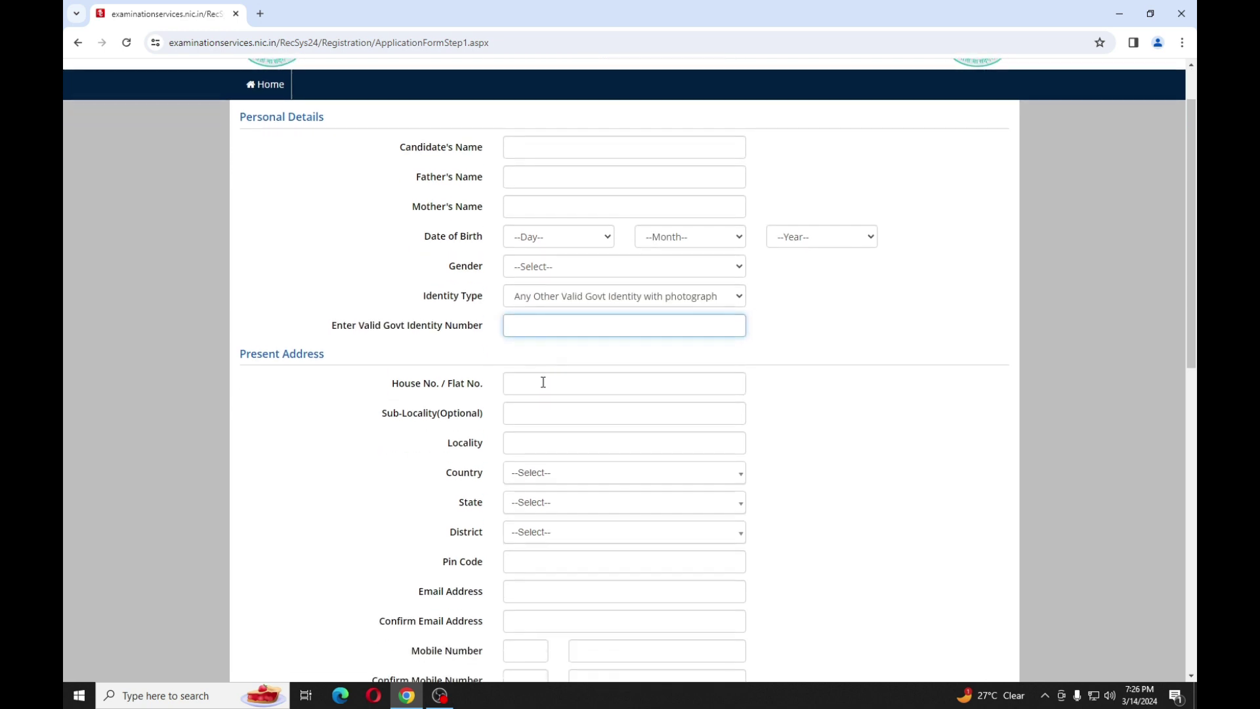
click(532, 386)
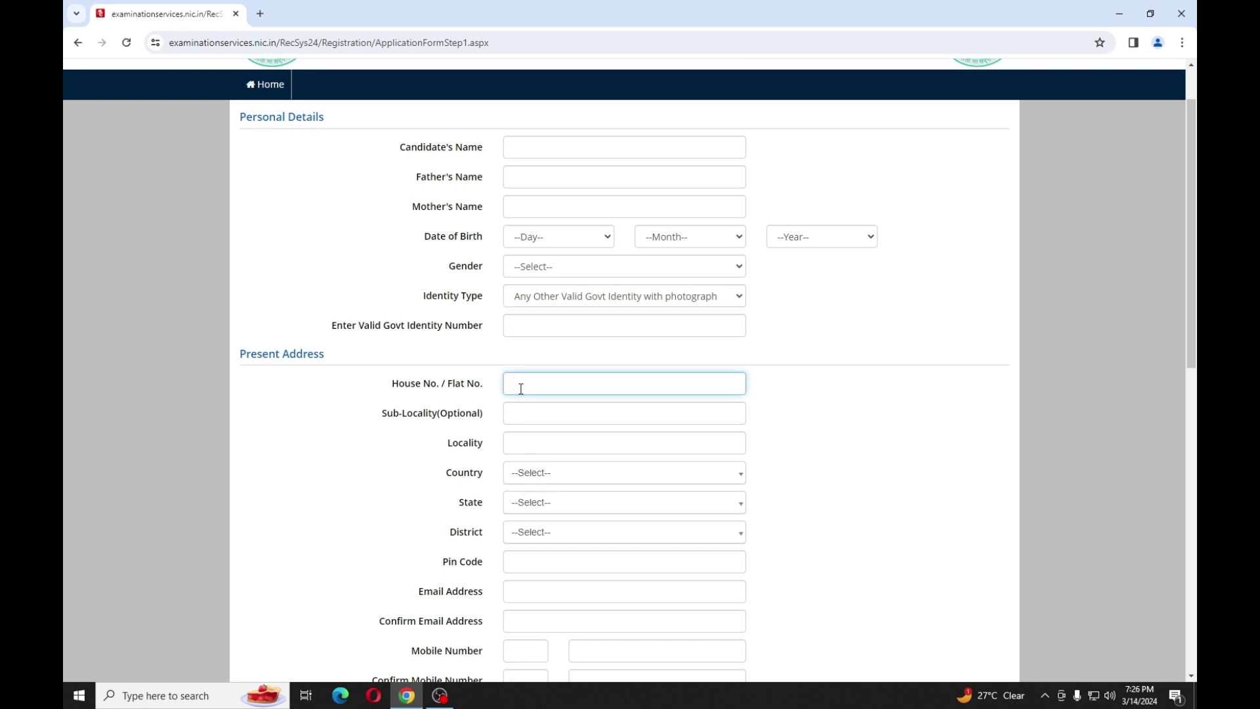
click(518, 409)
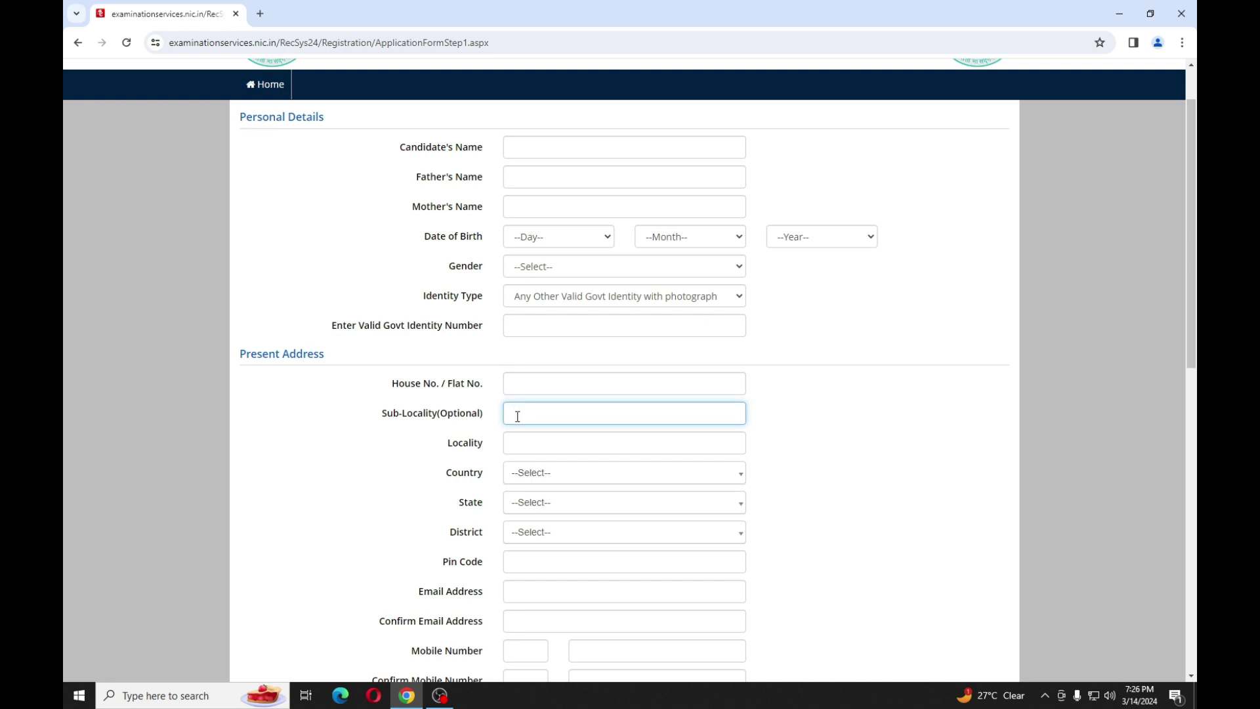
click(536, 385)
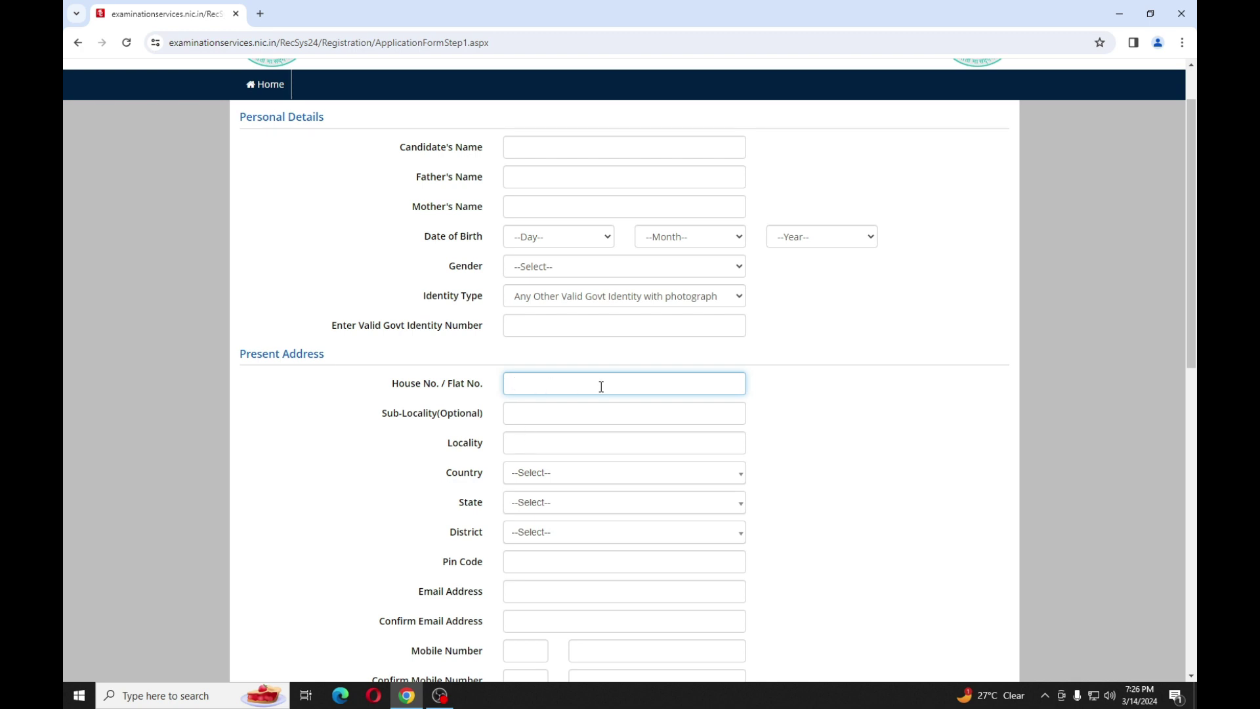
click(511, 447)
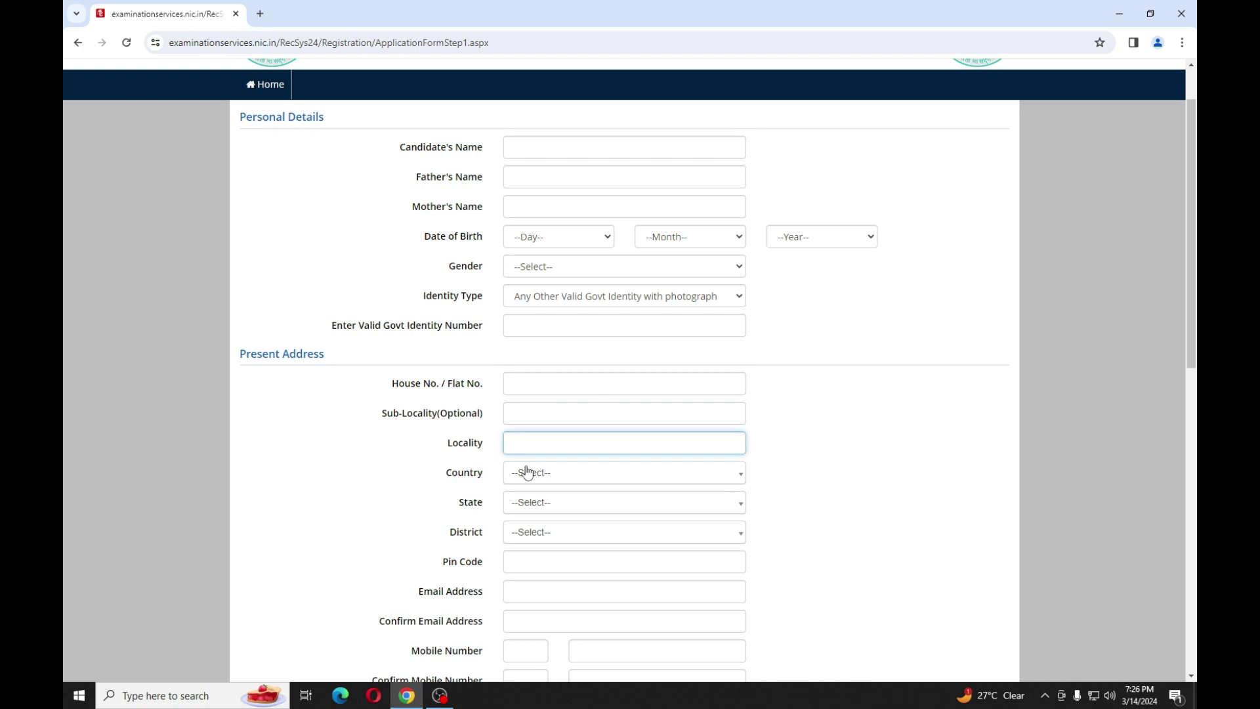
Choose India as the present address country
click(550, 473)
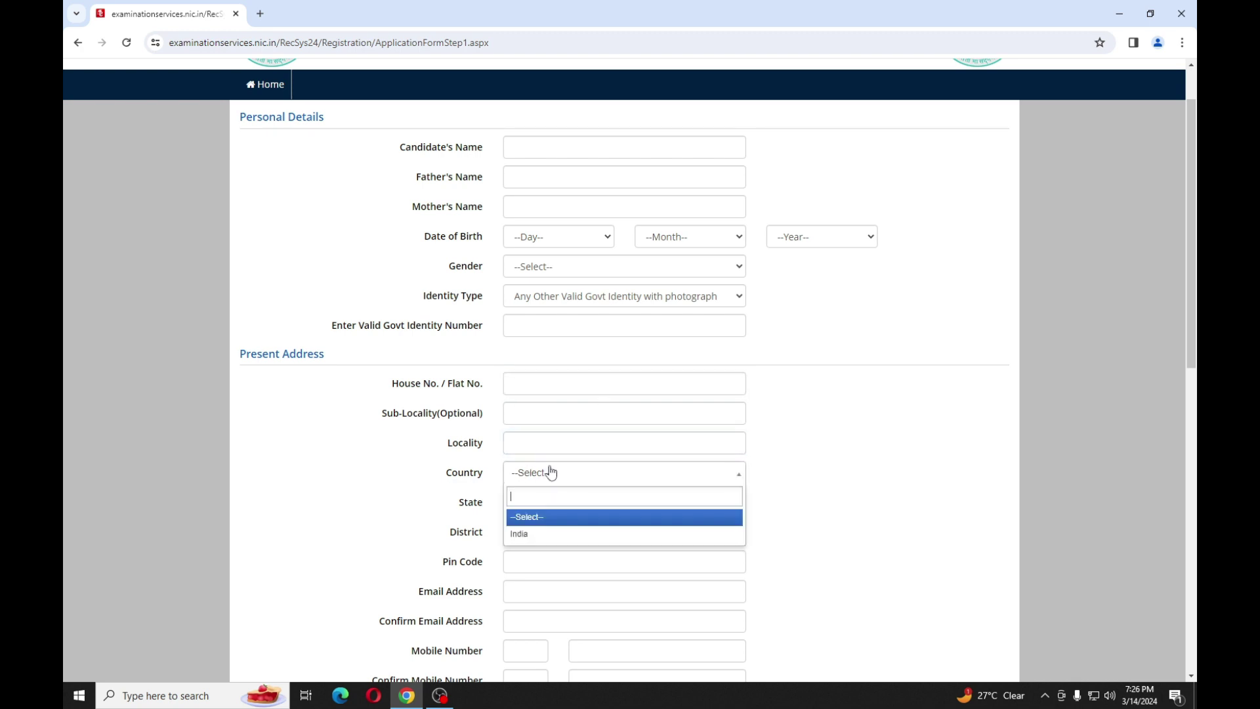
click(524, 534)
click(534, 507)
click(497, 546)
scroll(492, 509, down, 1)
scroll(491, 508, down, 1)
Set State to UTTAR PRADESH by typing 'ut', and District to AYODHYA
click(545, 467)
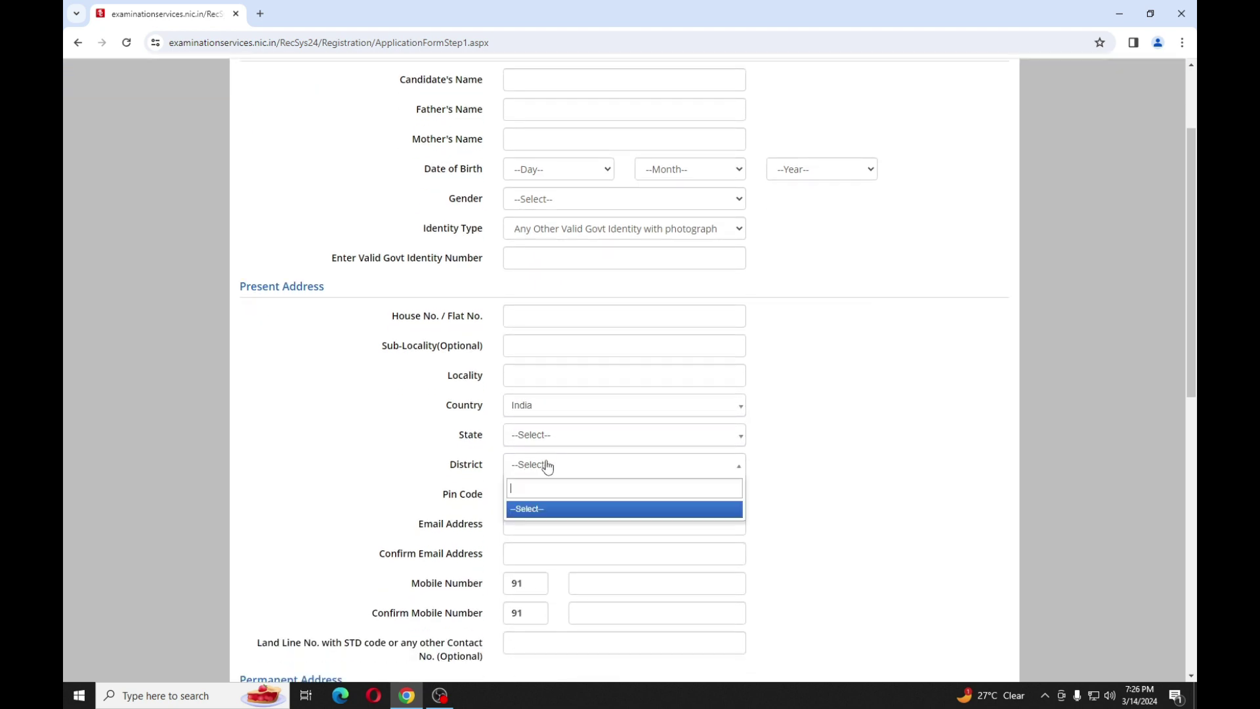
click(542, 472)
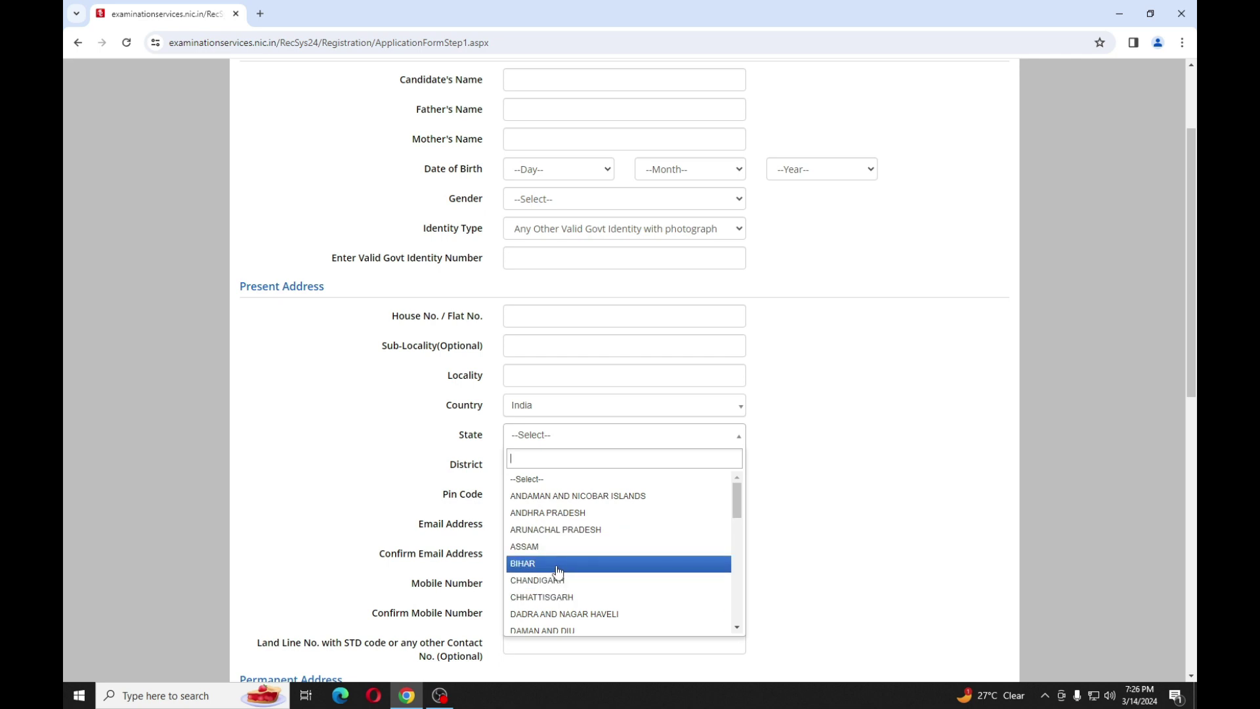
text(utt)
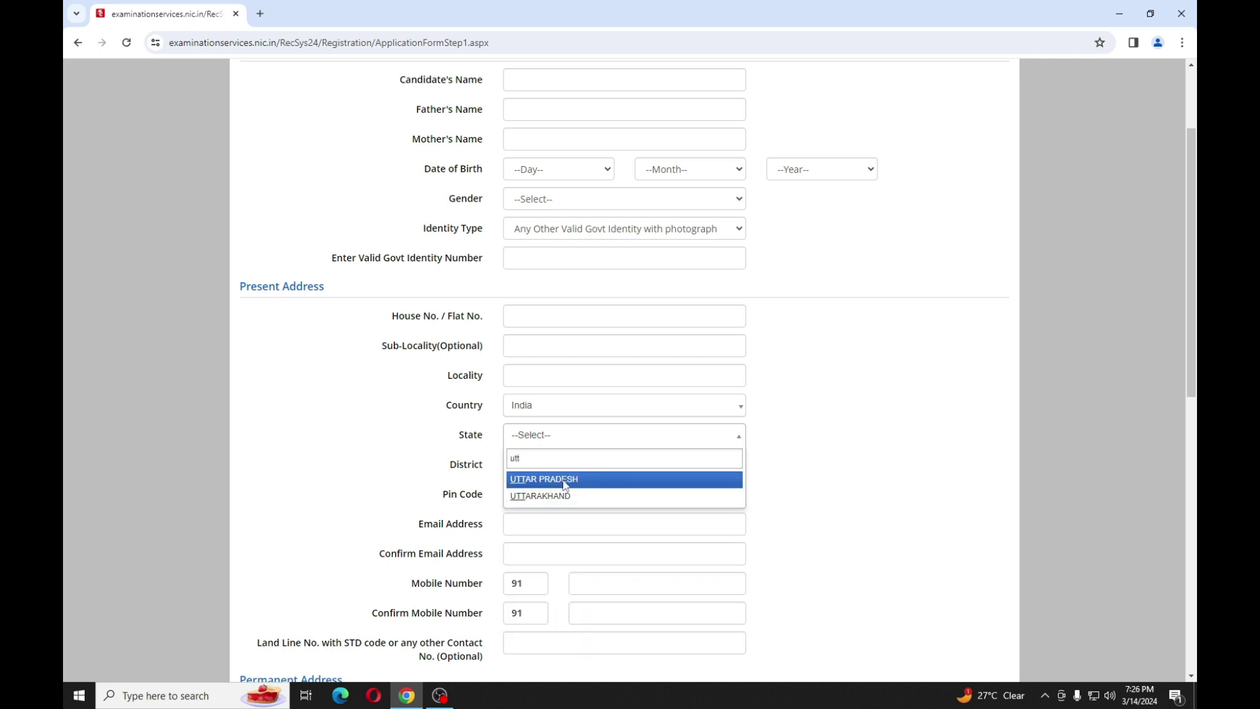
click(562, 479)
click(561, 468)
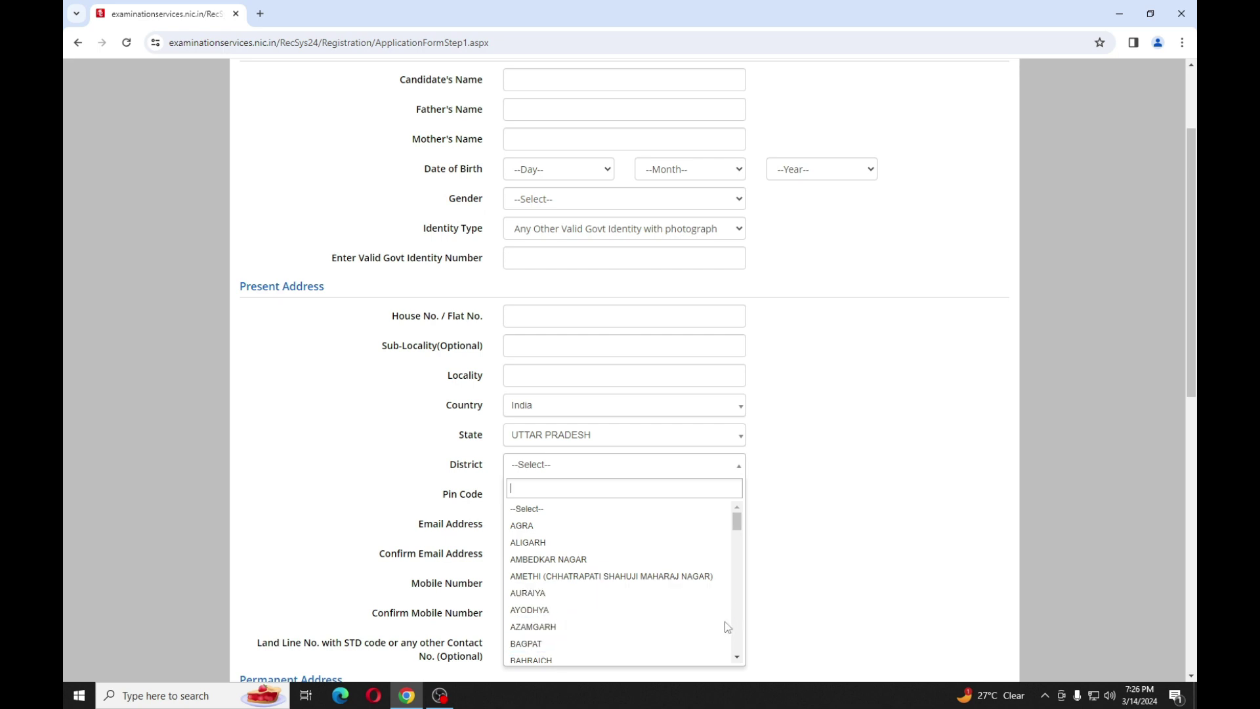
click(598, 610)
click(557, 497)
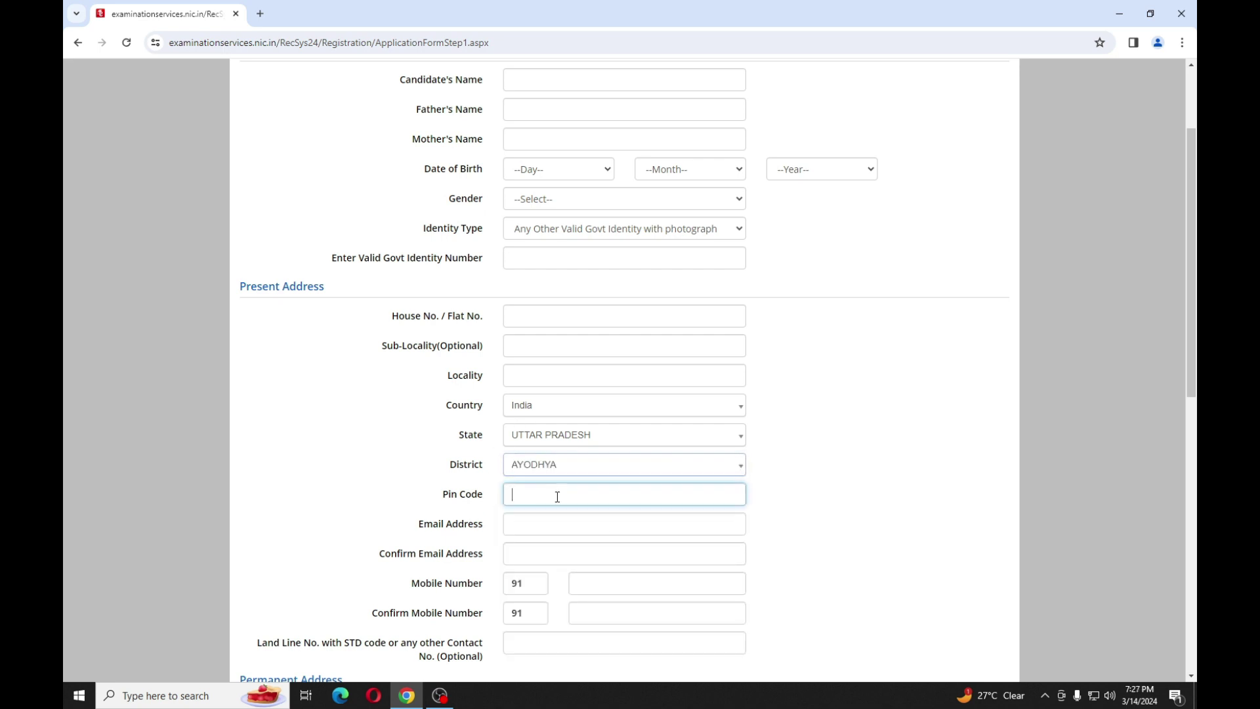
click(520, 529)
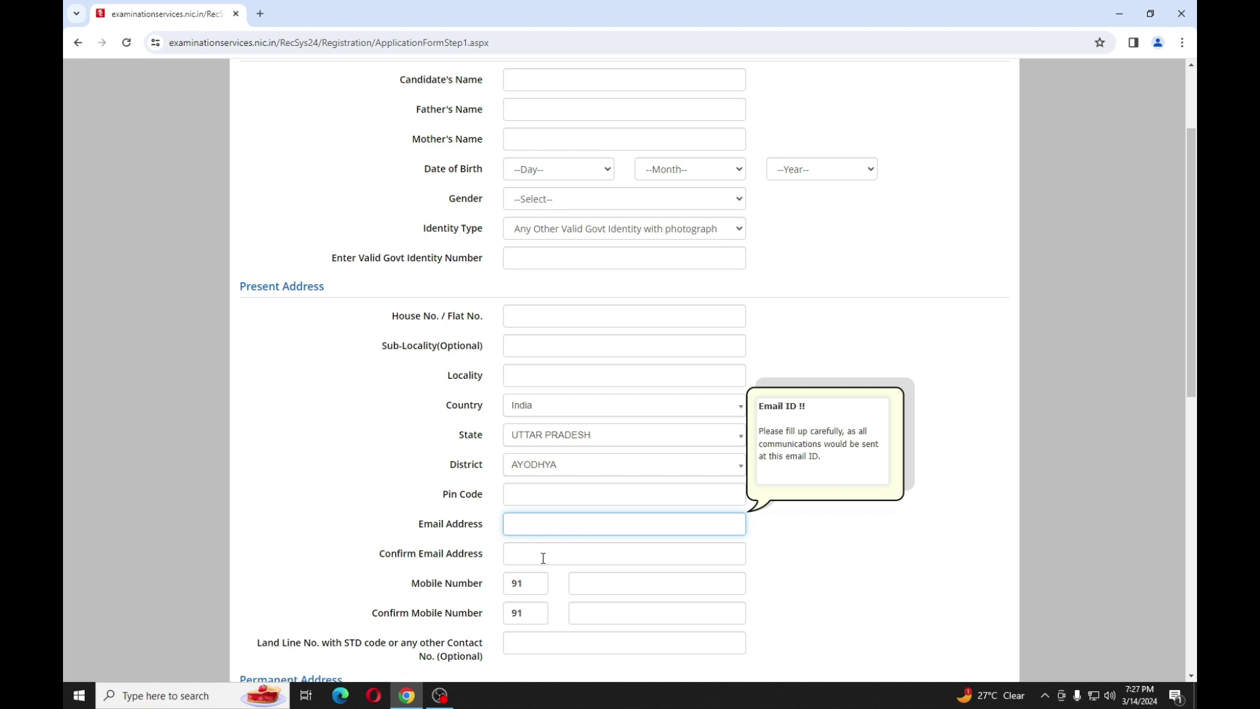
click(532, 555)
scroll(532, 555, down, 1)
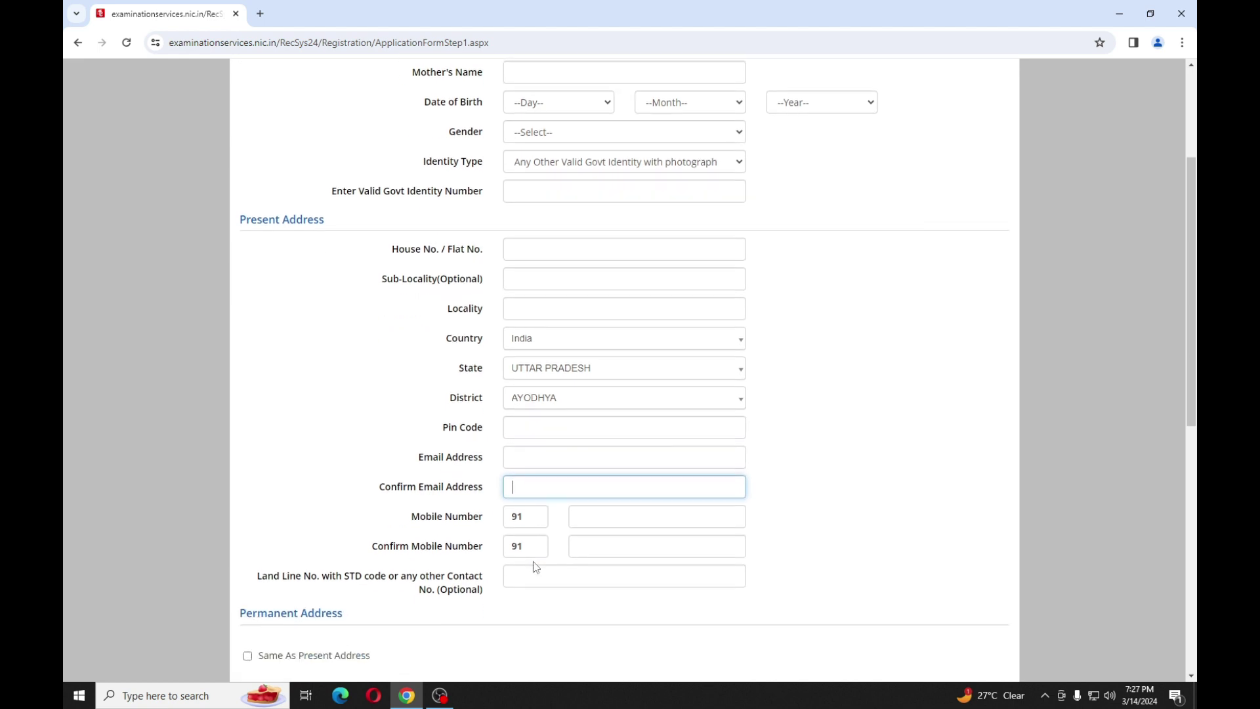
click(618, 515)
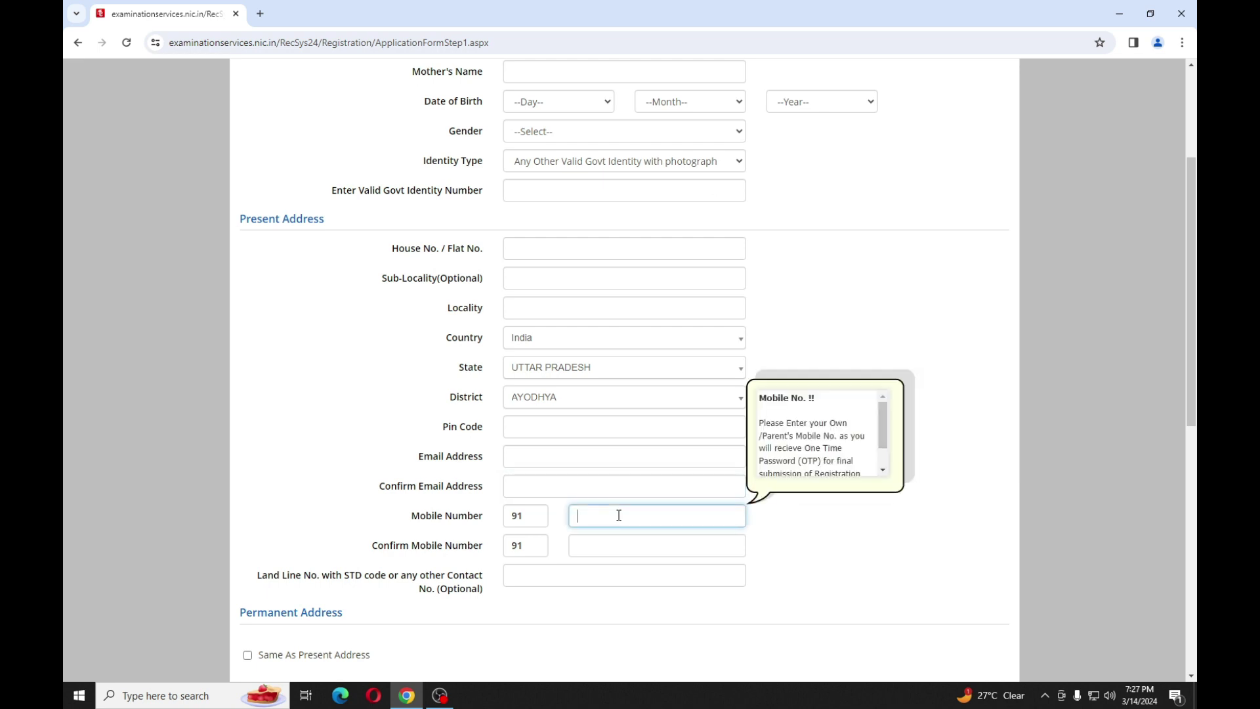
click(599, 550)
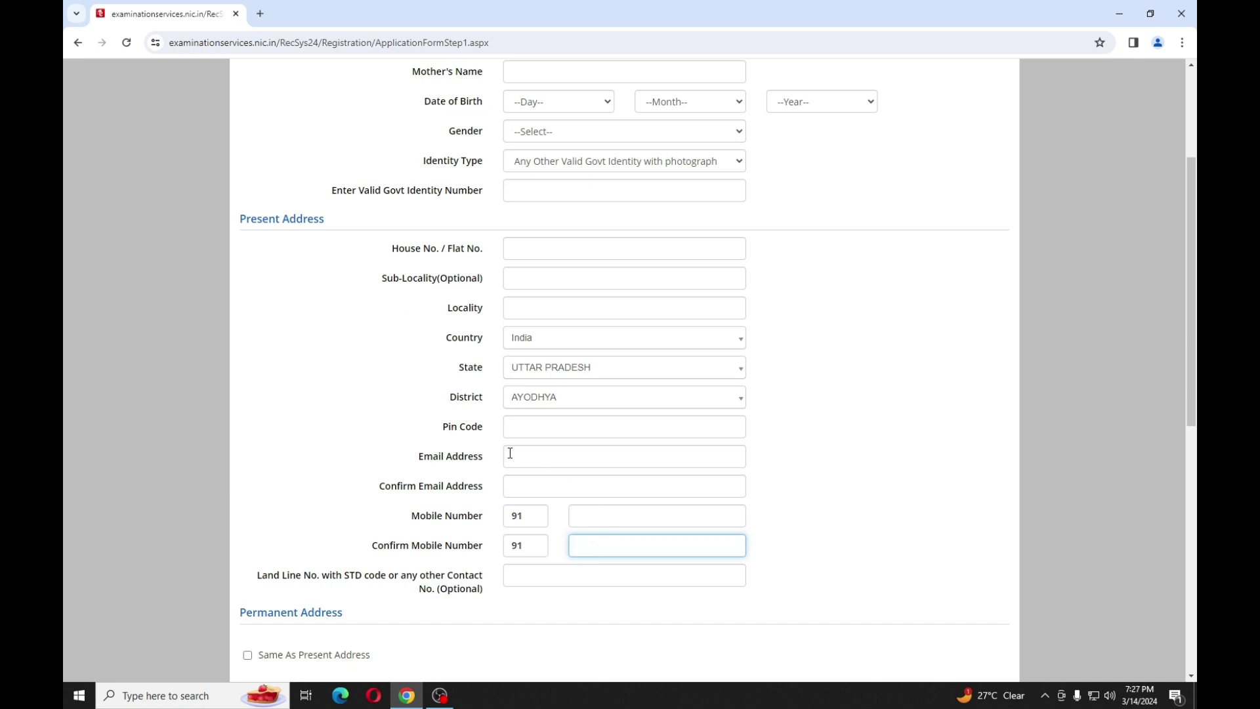
scroll(510, 453, down, 2)
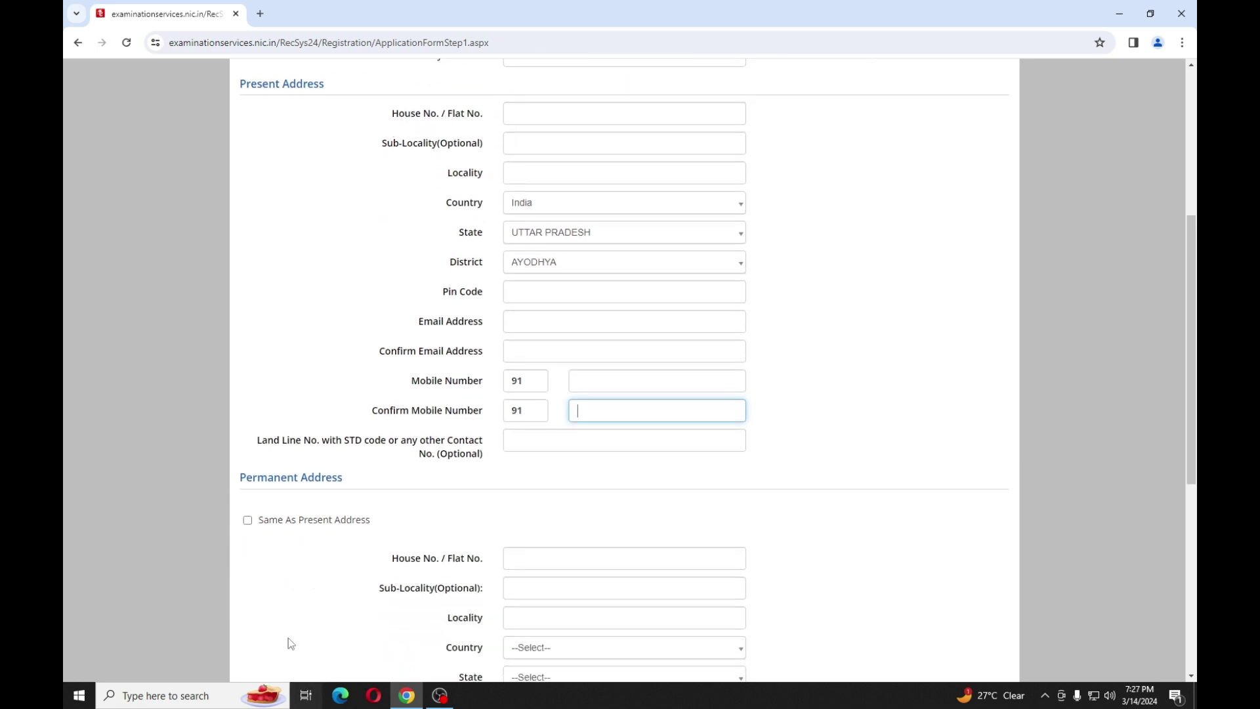
scroll(405, 531, down, 2)
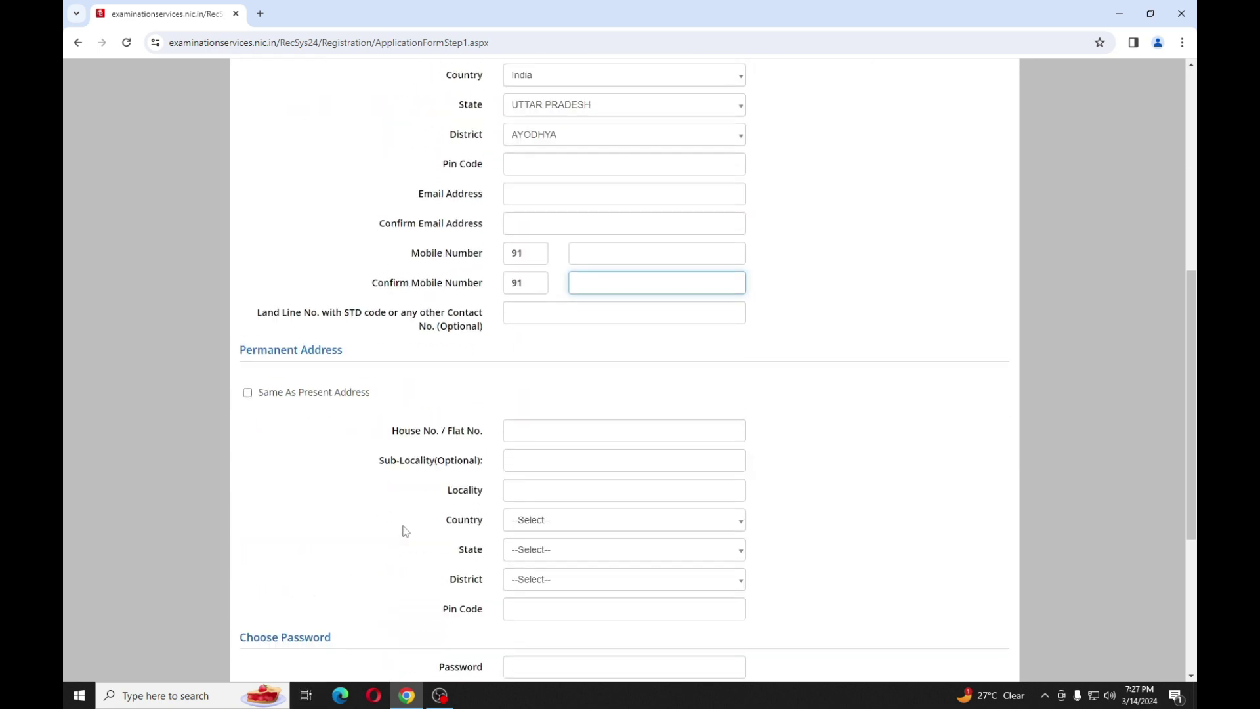
Tick Same As Present Address and dismiss the missing premises number alert
click(247, 386)
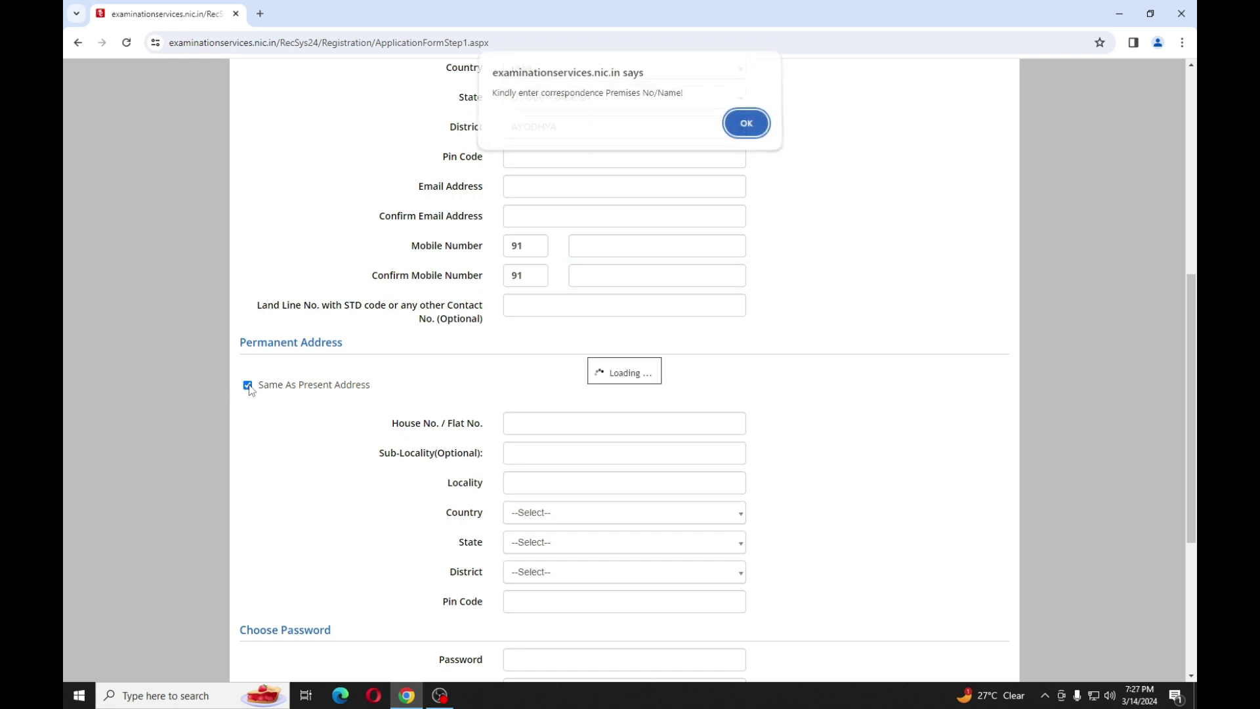
click(743, 120)
scroll(432, 357, up, 2)
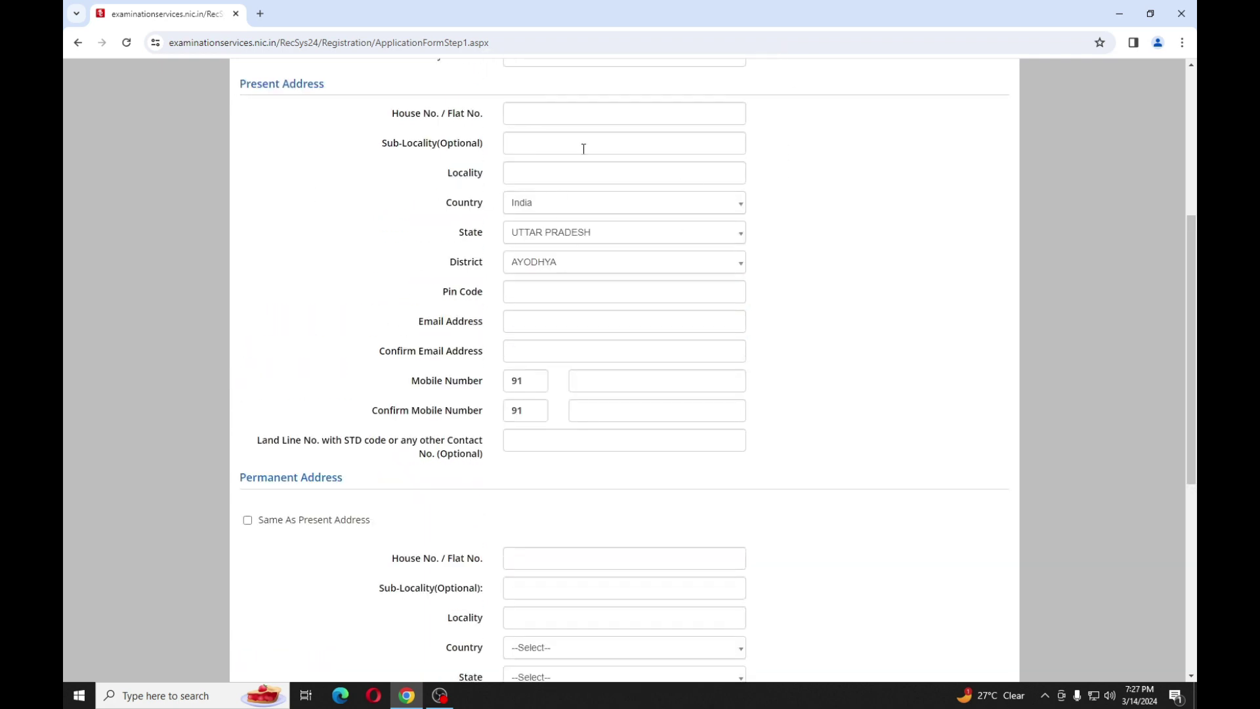
scroll(562, 525, down, 2)
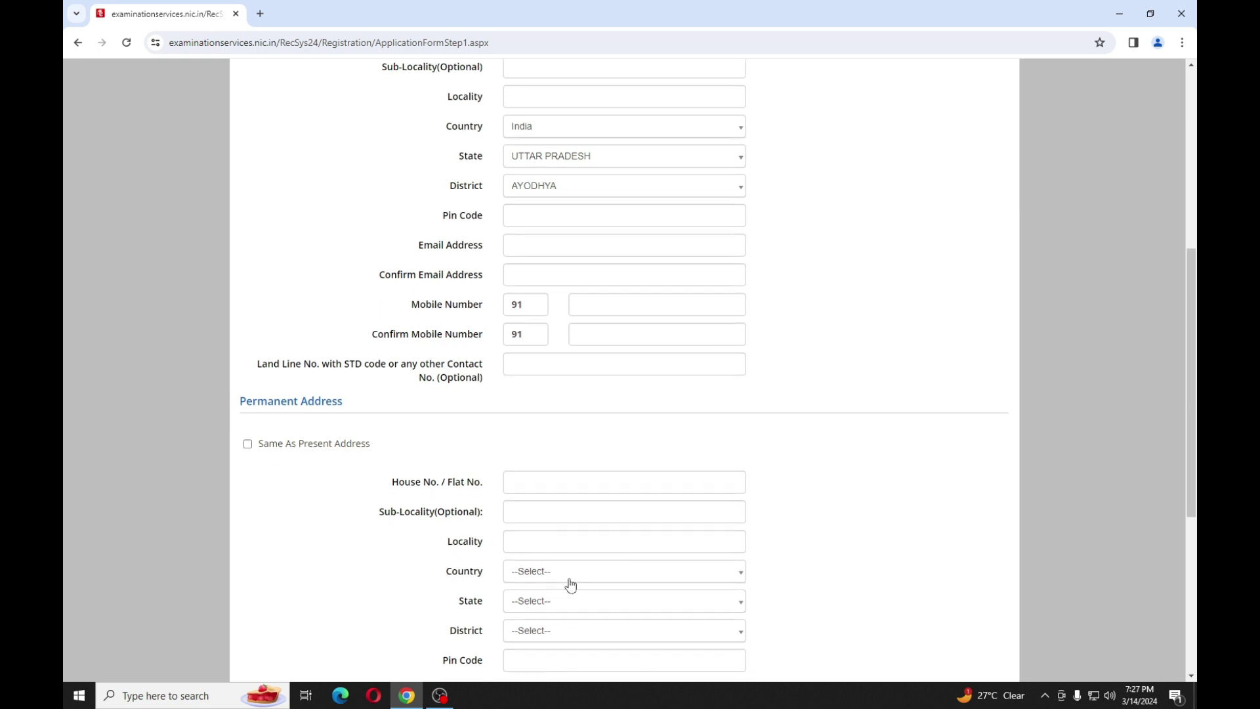
scroll(569, 577, down, 1)
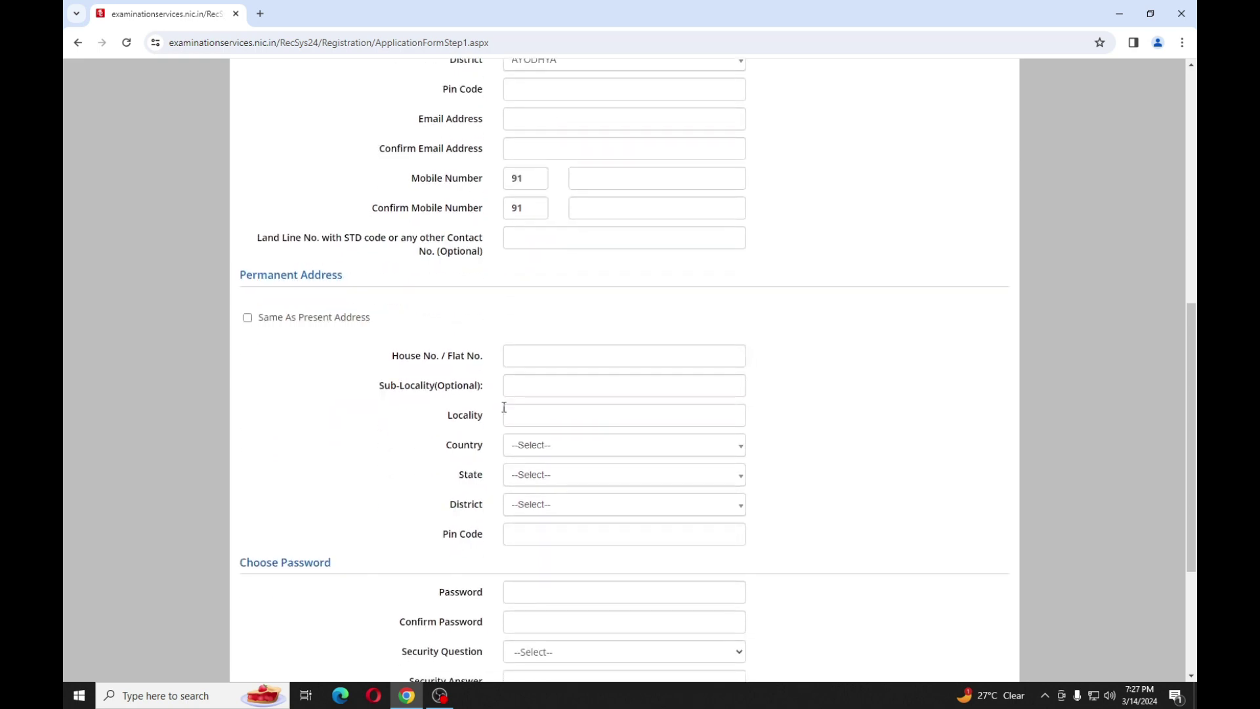
Visit the permanent address fields and the password field, then minimize Chrome to the desktop
click(529, 355)
click(538, 386)
click(540, 416)
scroll(526, 574, down, 1)
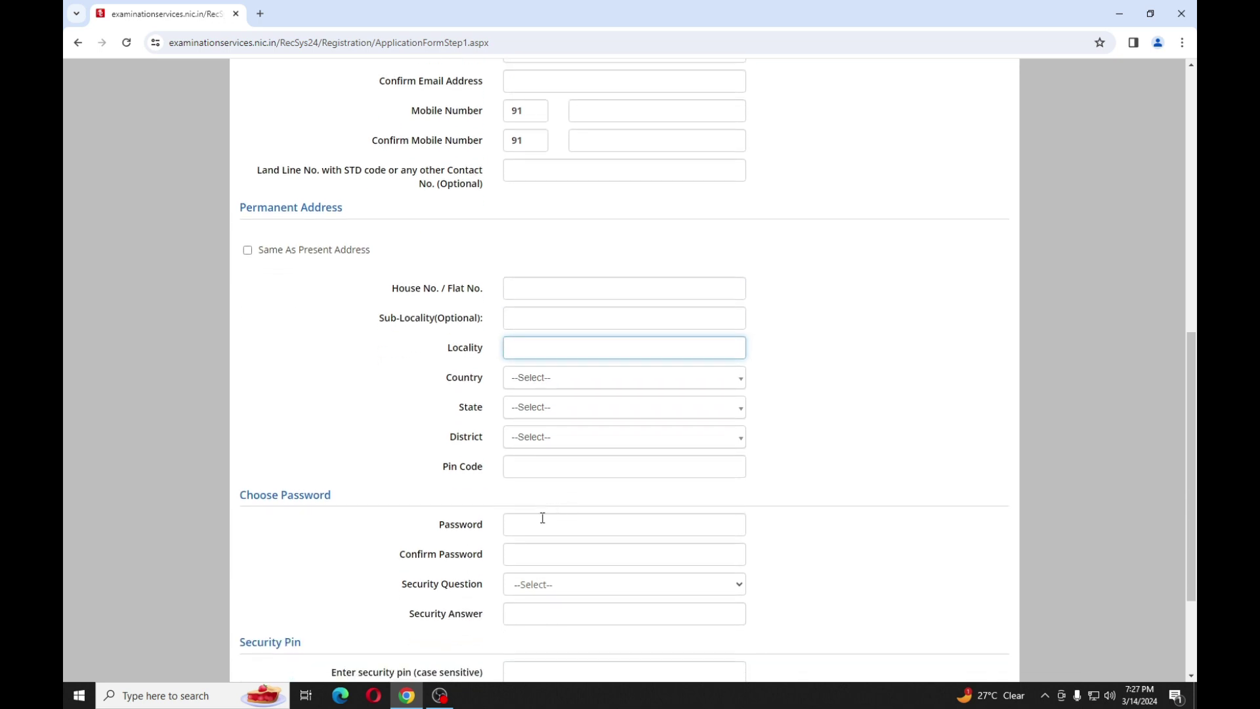
click(542, 518)
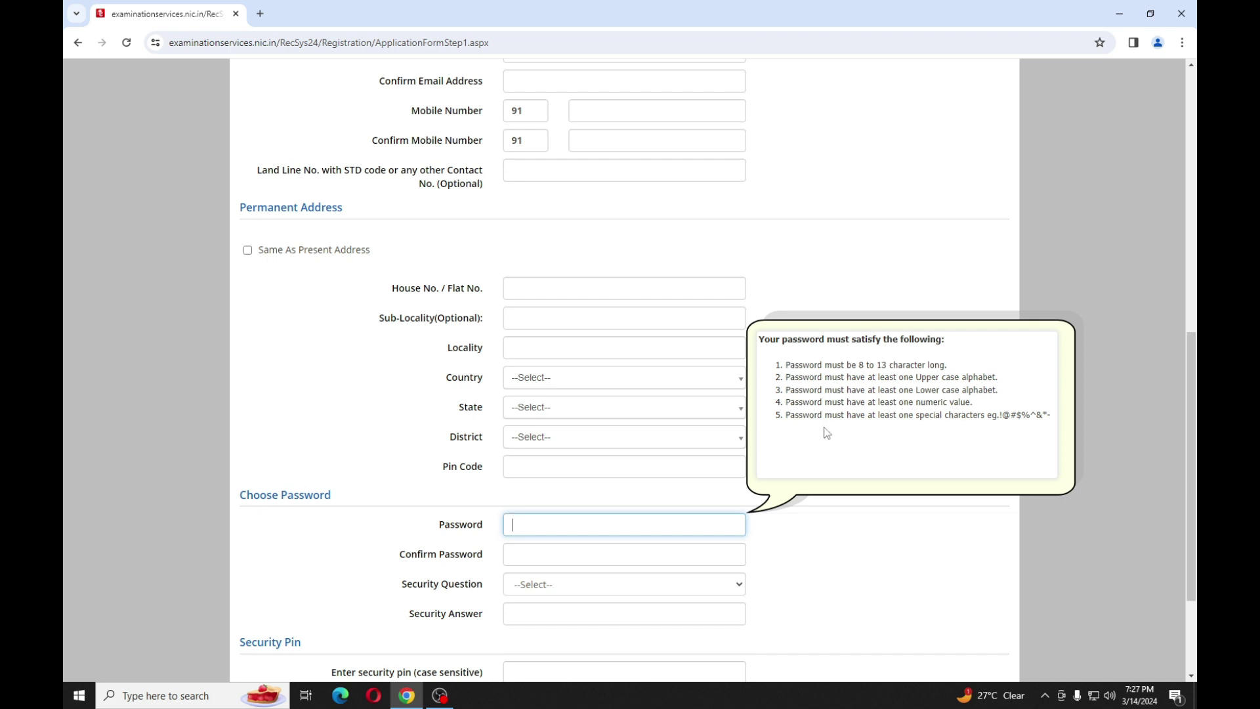
click(1120, 13)
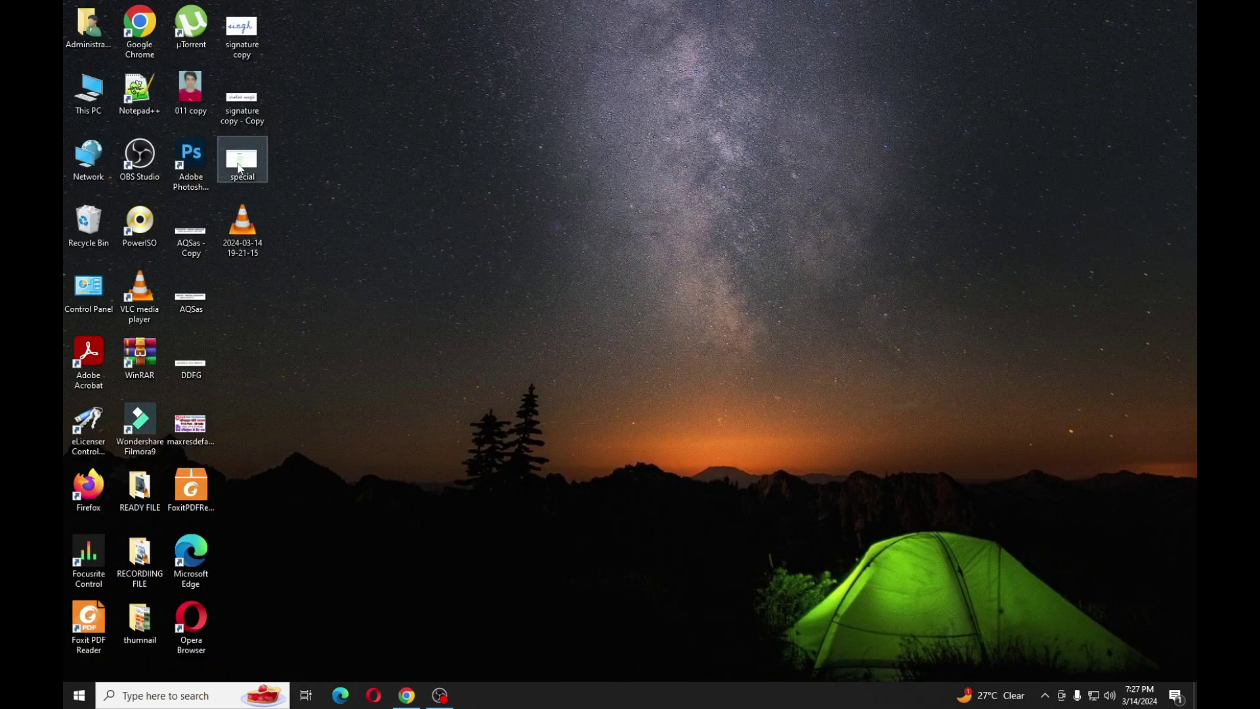
View the sample passwords in special.jpg, then return to the form's Security Question list
double_click(241, 159)
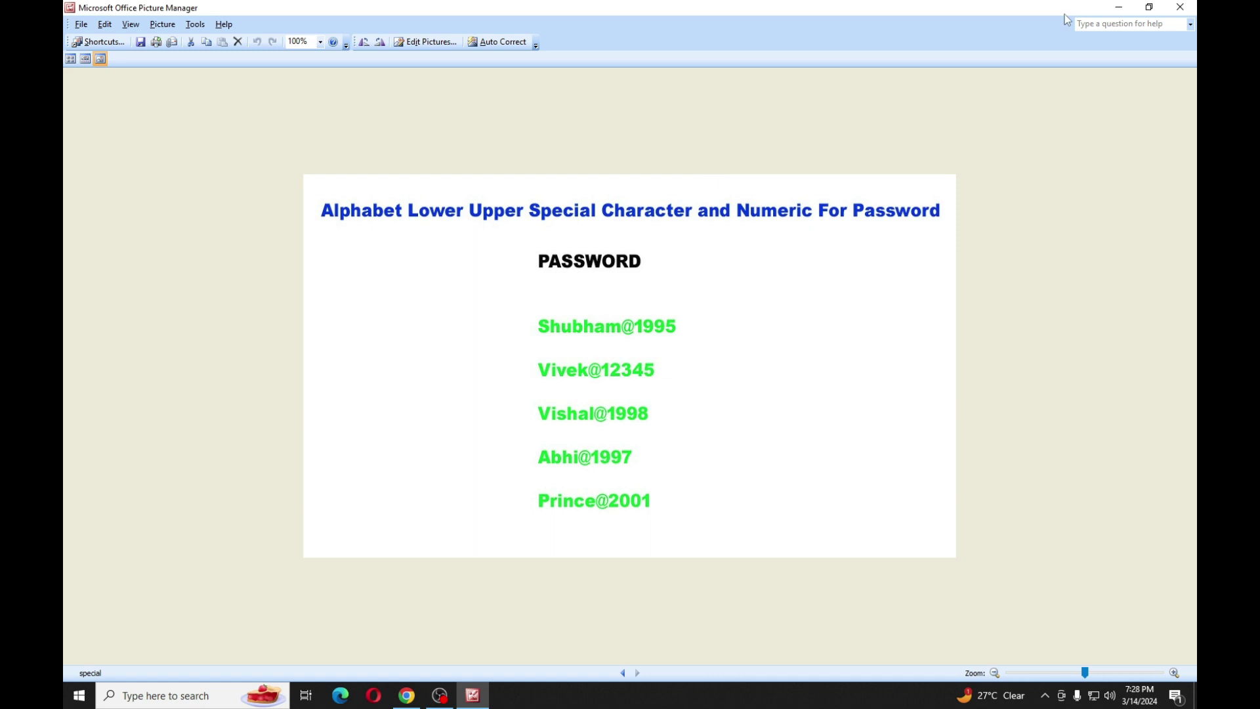
click(1179, 7)
click(406, 695)
scroll(489, 544, down, 3)
click(543, 423)
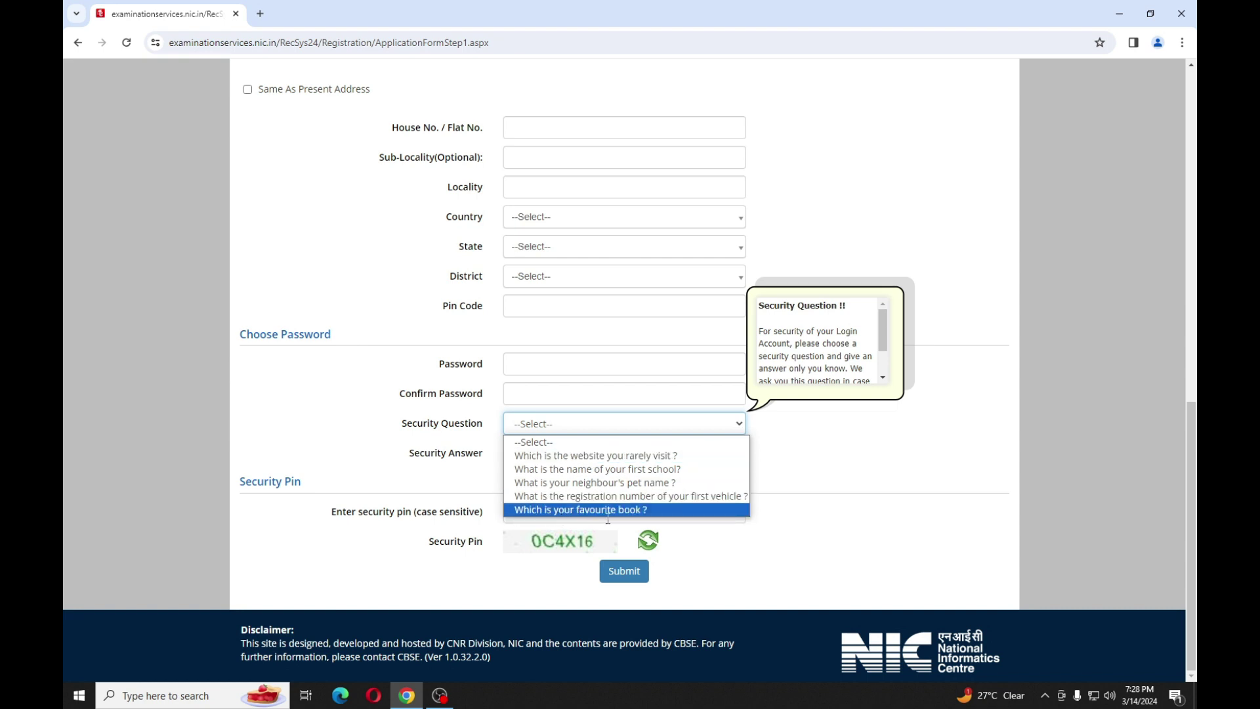
Choose 'Which is your favourite book ?' as the security question
click(561, 520)
click(562, 430)
click(590, 509)
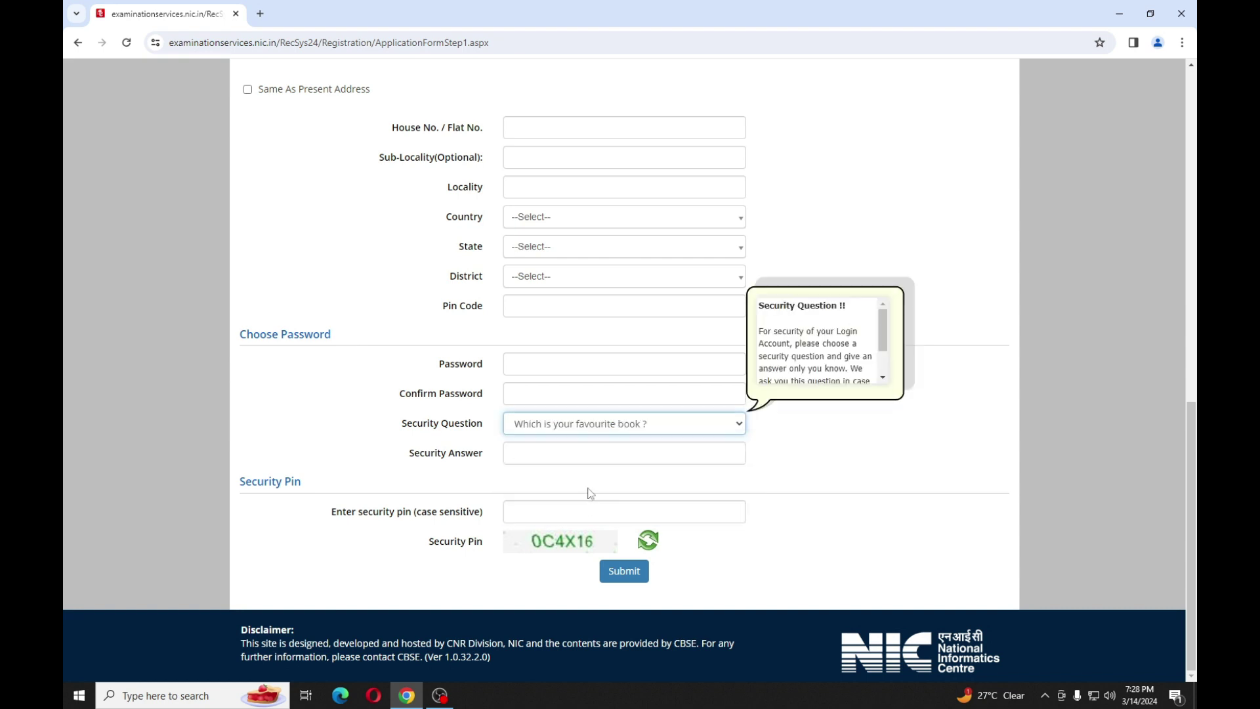
click(554, 448)
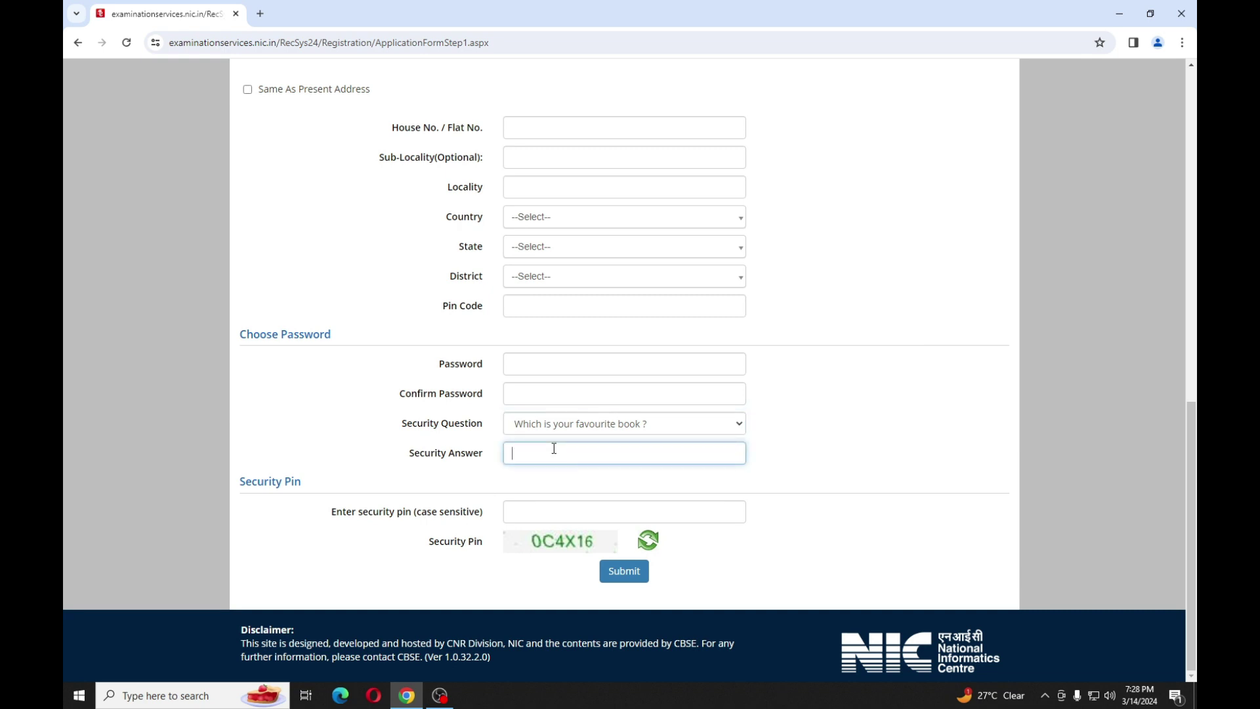
click(581, 429)
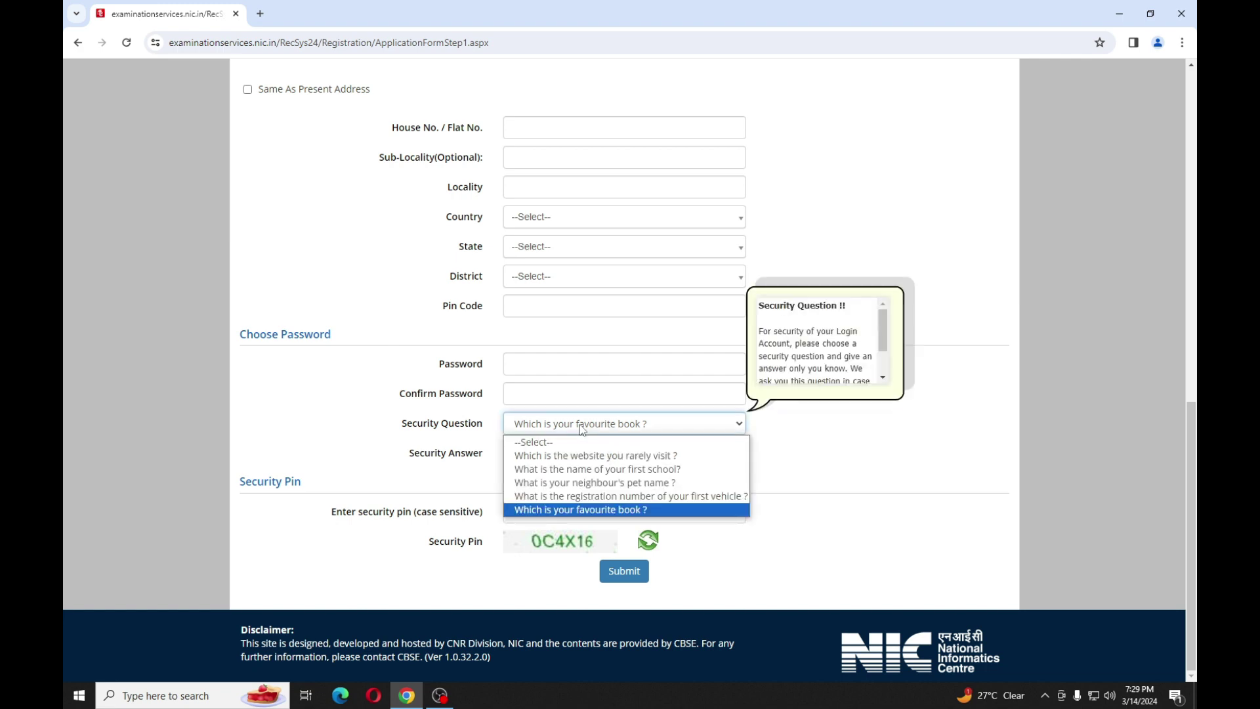
click(582, 430)
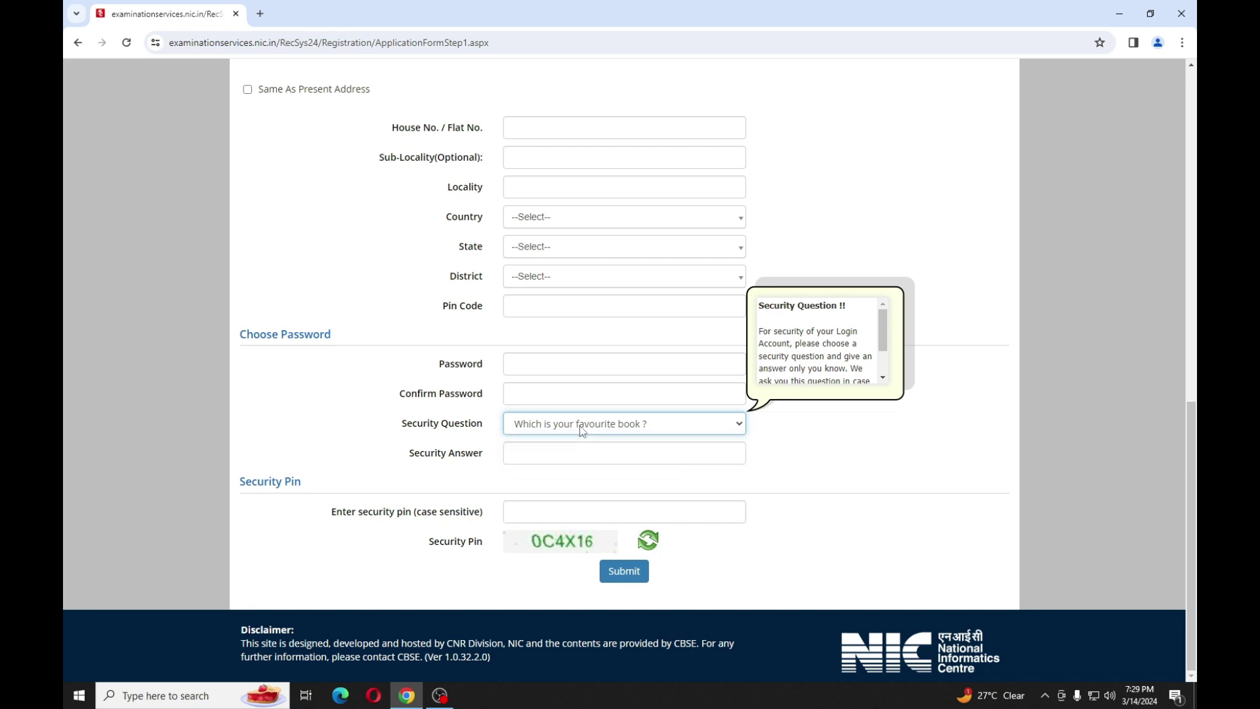
click(582, 430)
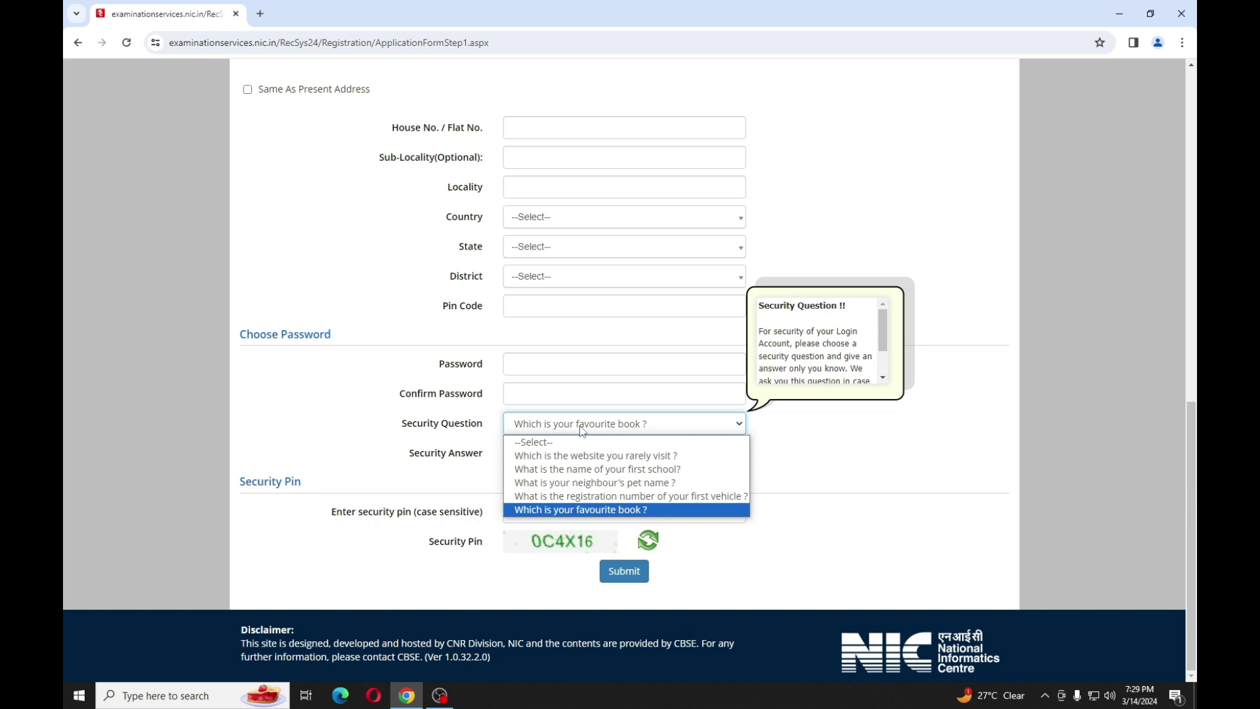
click(599, 510)
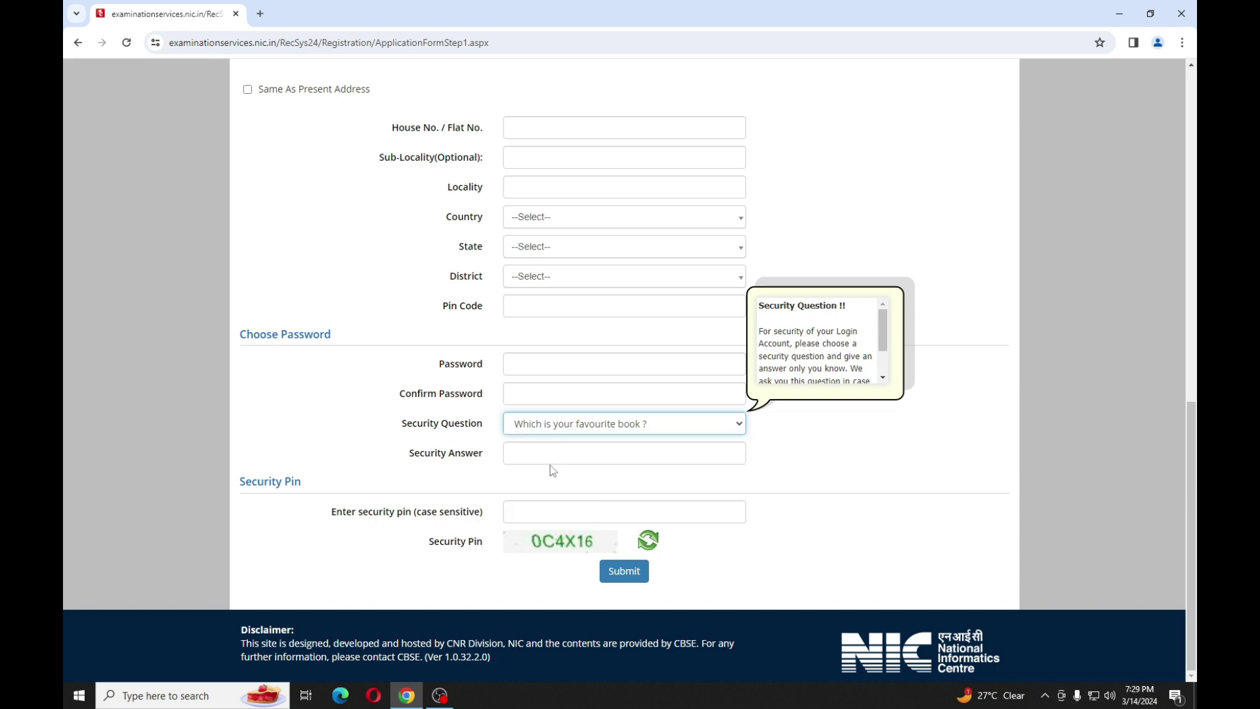
Fill in the security answer and security pin, then submit the registration form
click(551, 462)
click(552, 543)
click(549, 512)
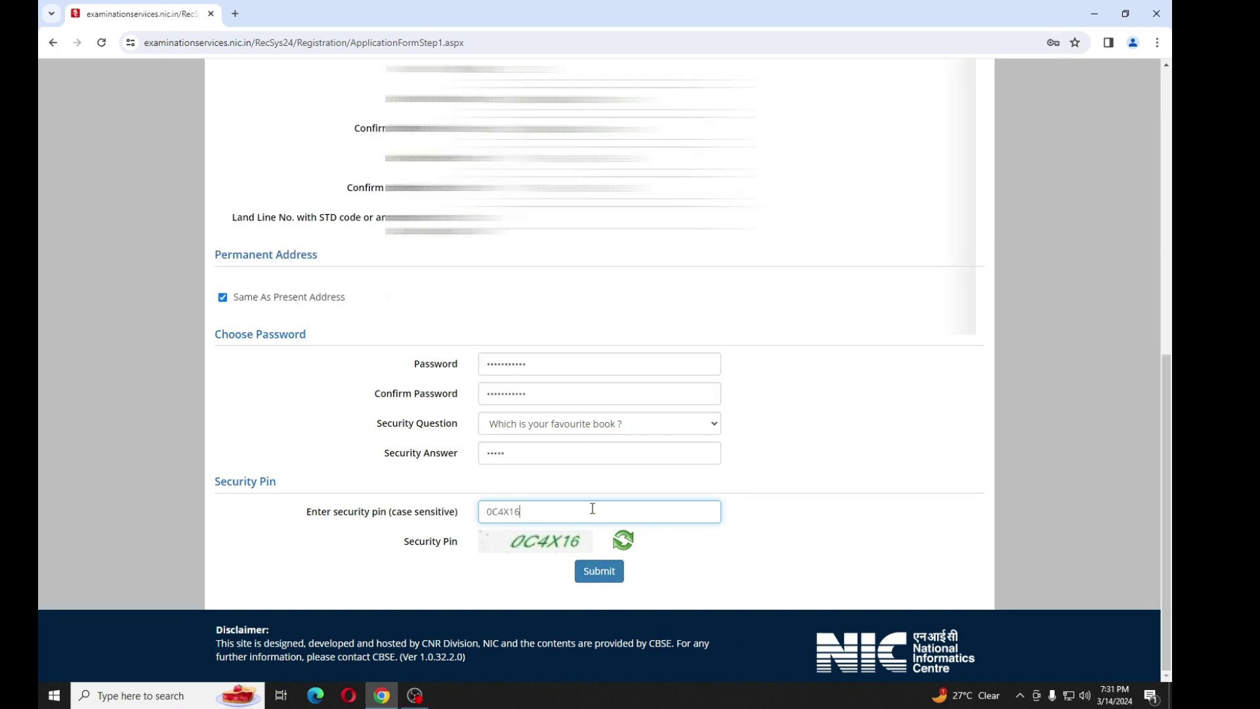
click(599, 570)
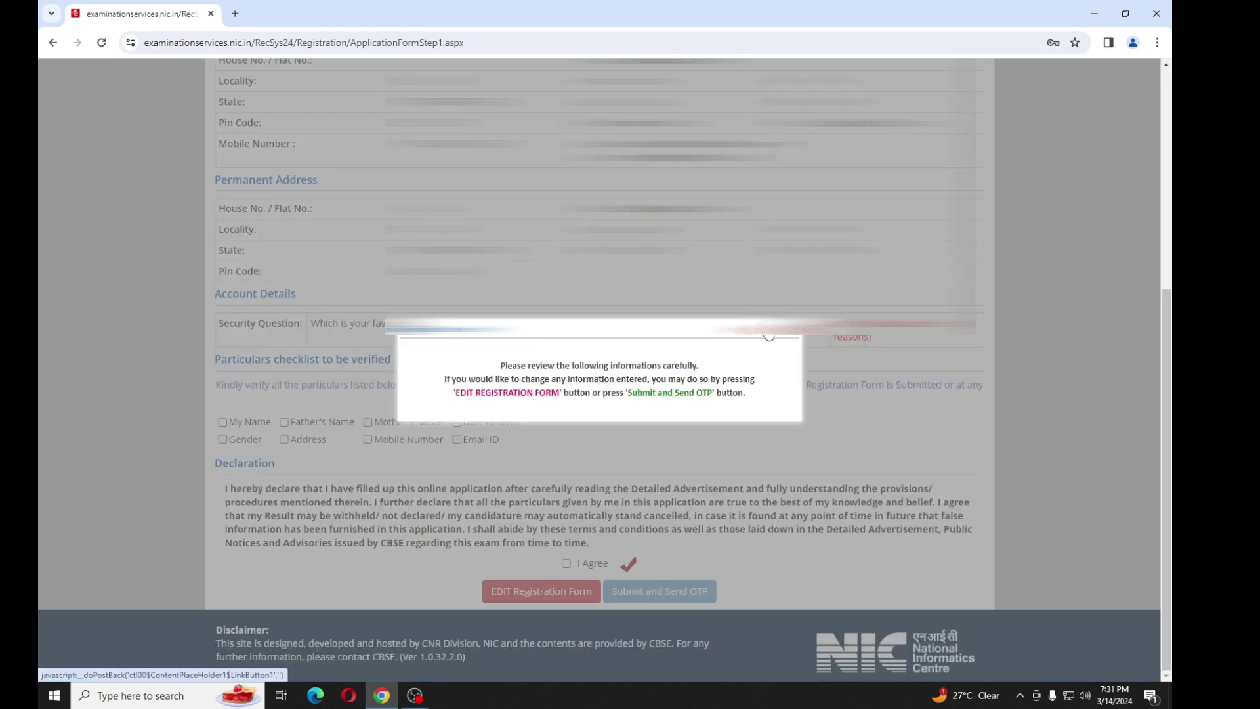
Dismiss the review notice; tick Father's Name, Mother's Name, Date of Birth, Email ID, Mobile Number, Address
click(769, 335)
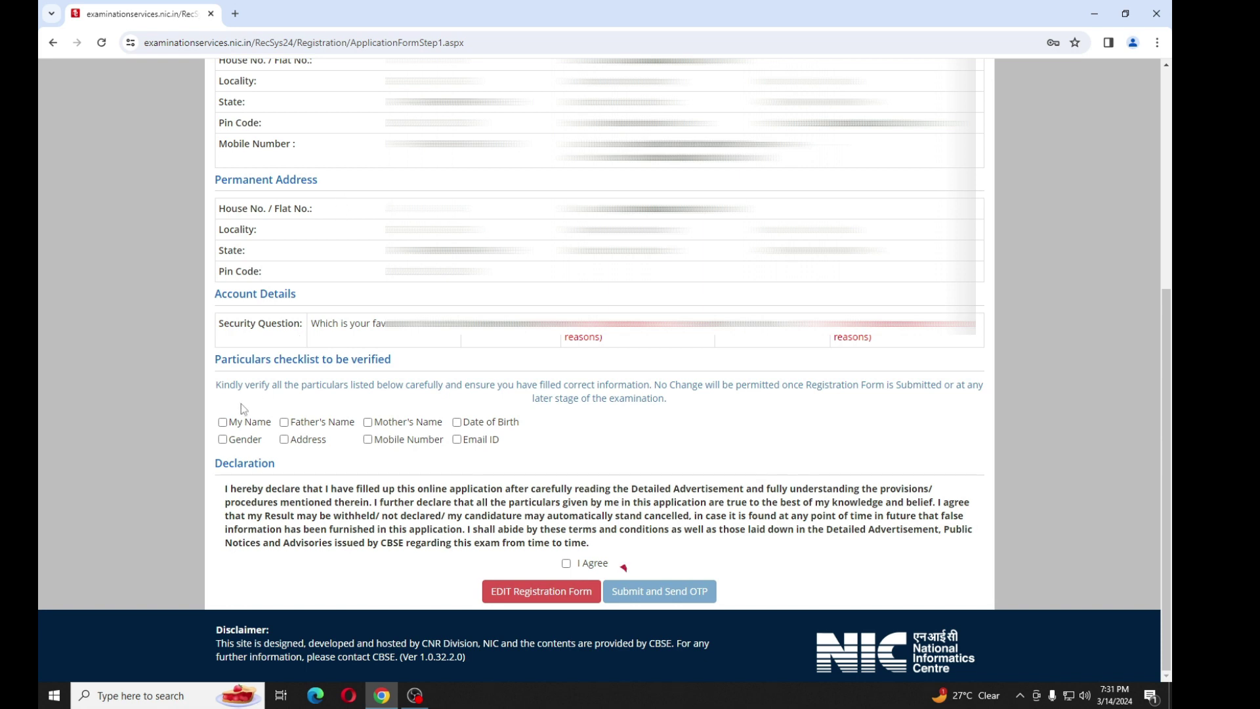
click(296, 425)
click(378, 425)
click(469, 430)
click(471, 441)
click(392, 441)
click(301, 441)
Tick Gender, accept the declaration, and submit the form to request an OTP
drag(236, 441, 241, 441)
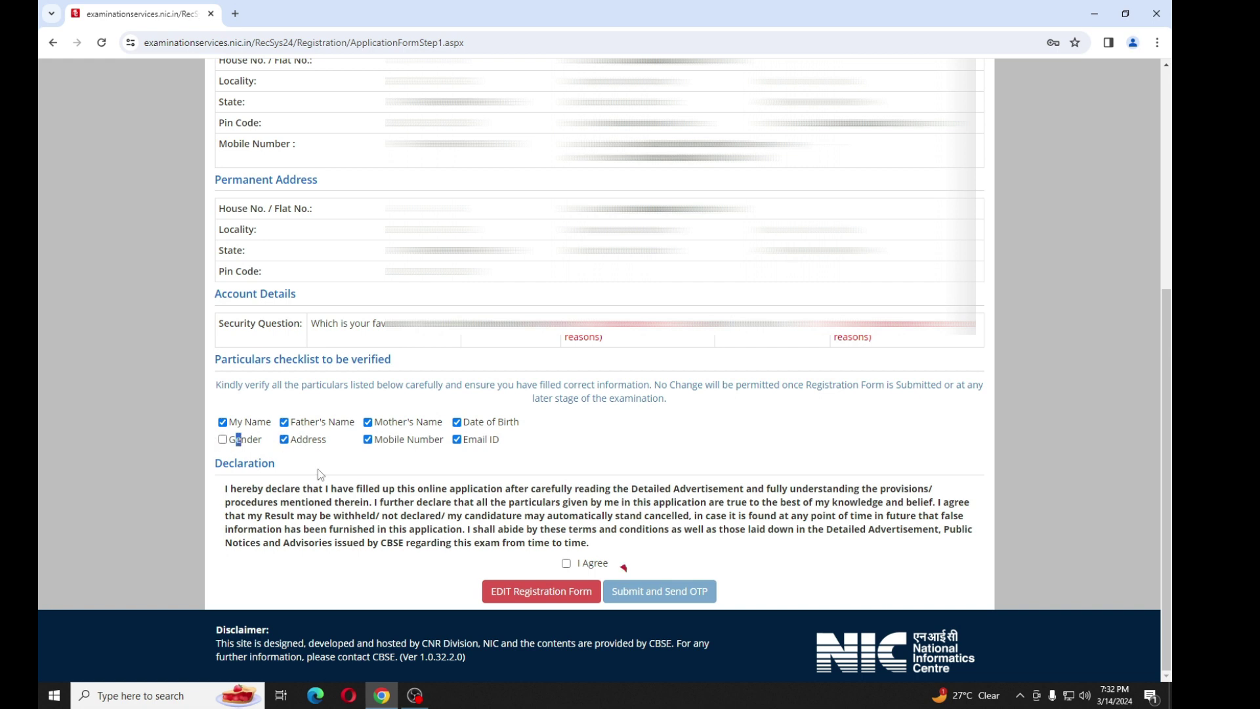
click(566, 564)
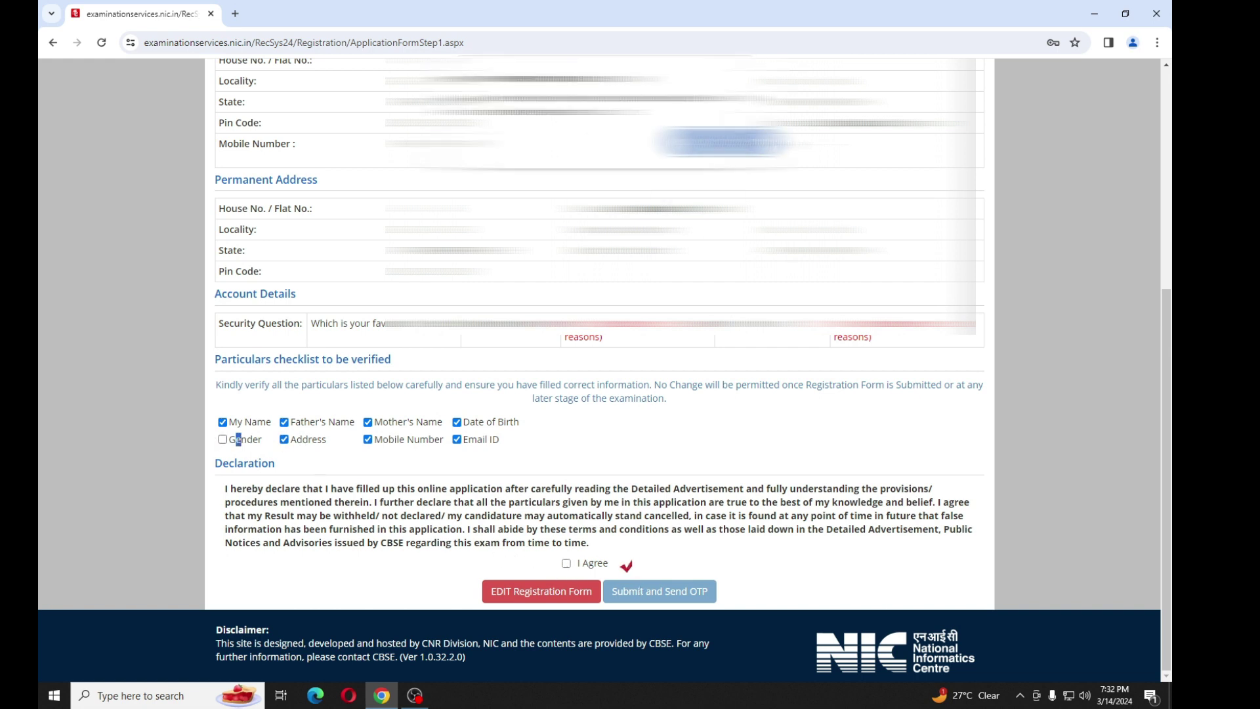
click(223, 439)
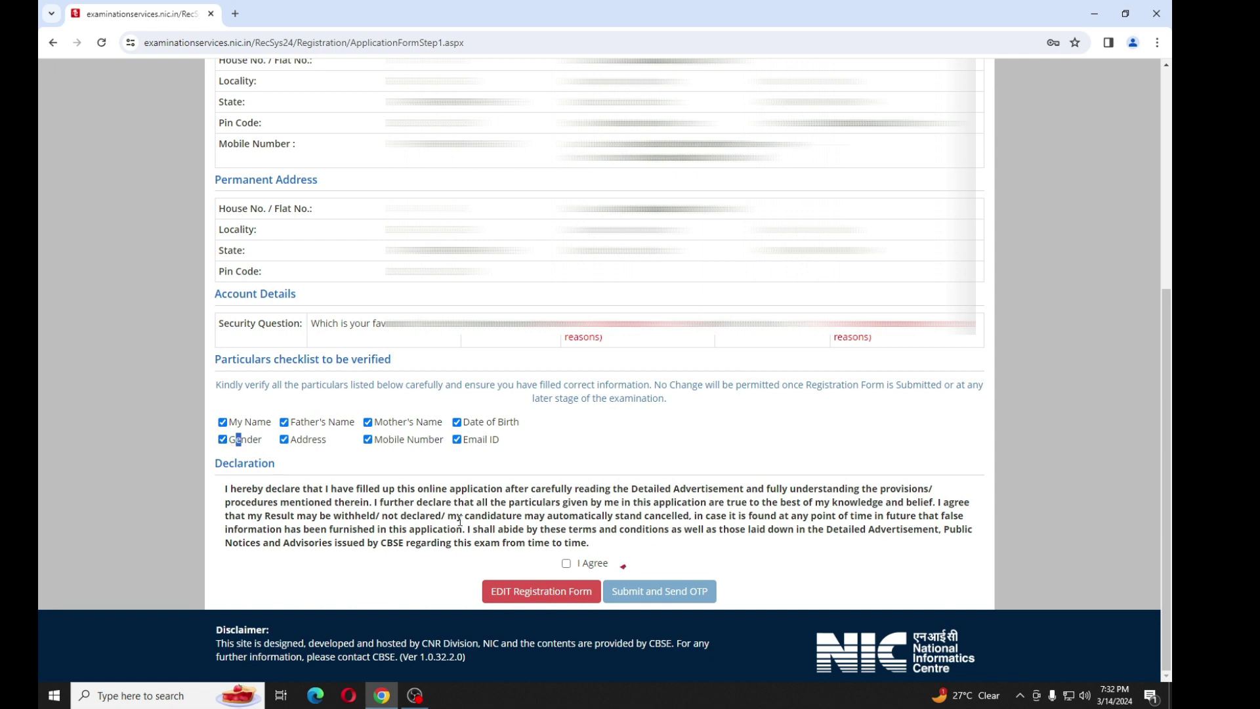
click(569, 566)
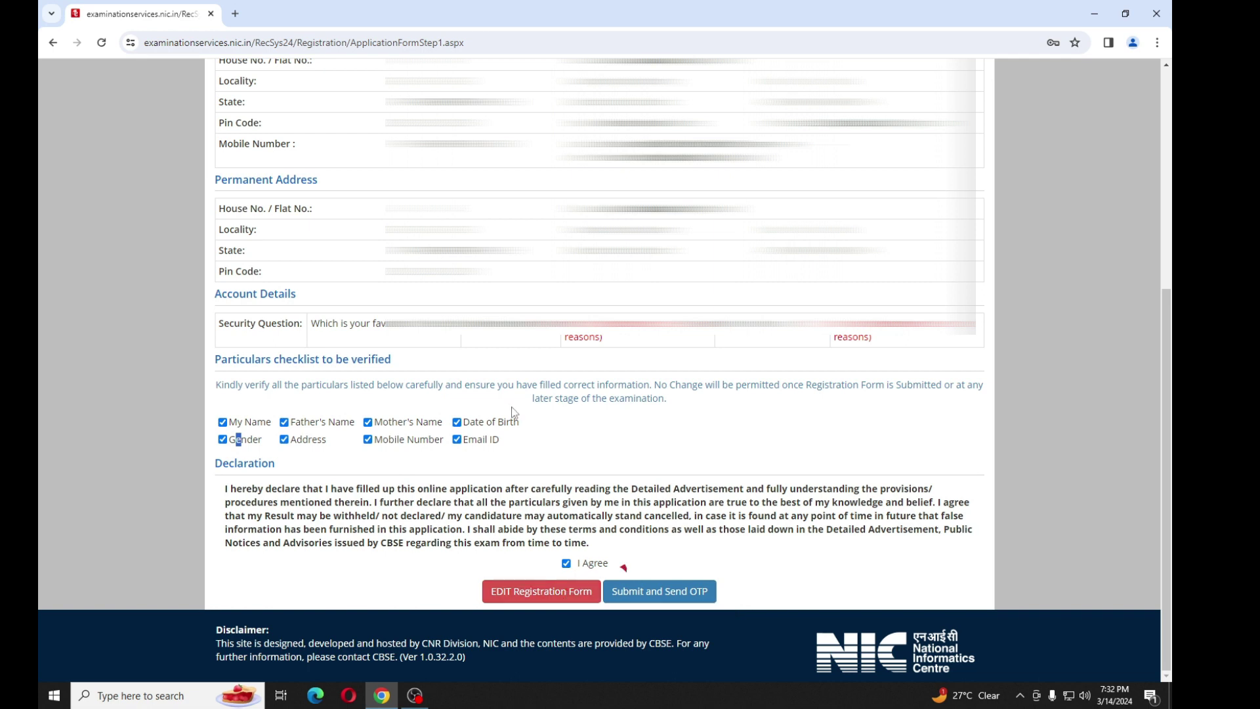
click(667, 590)
Confirm, enter the one-time password received by SMS, and submit the registration form
click(584, 396)
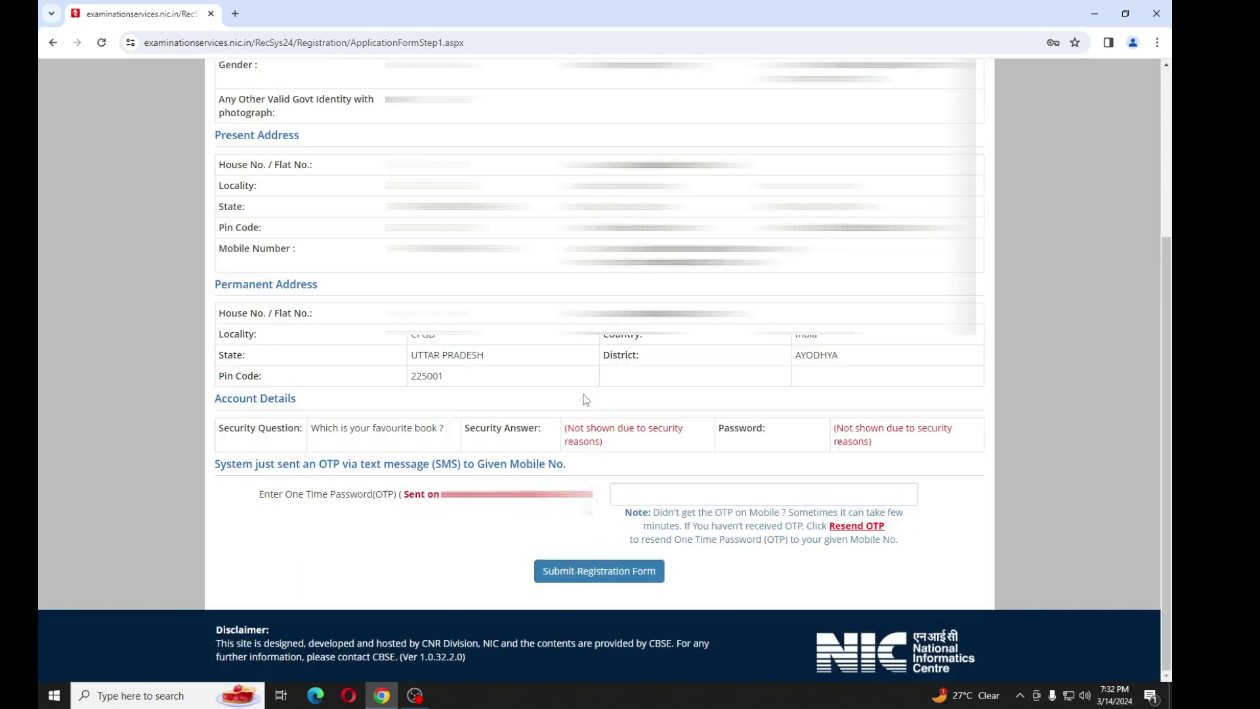
click(644, 493)
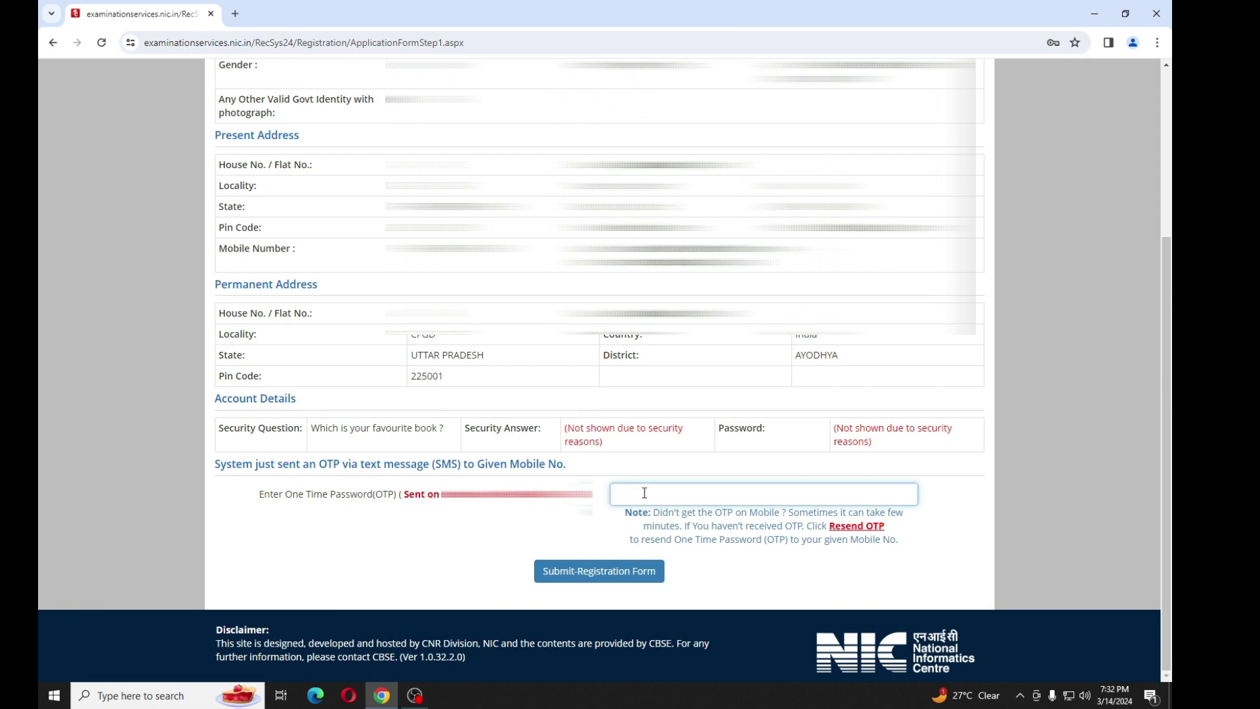
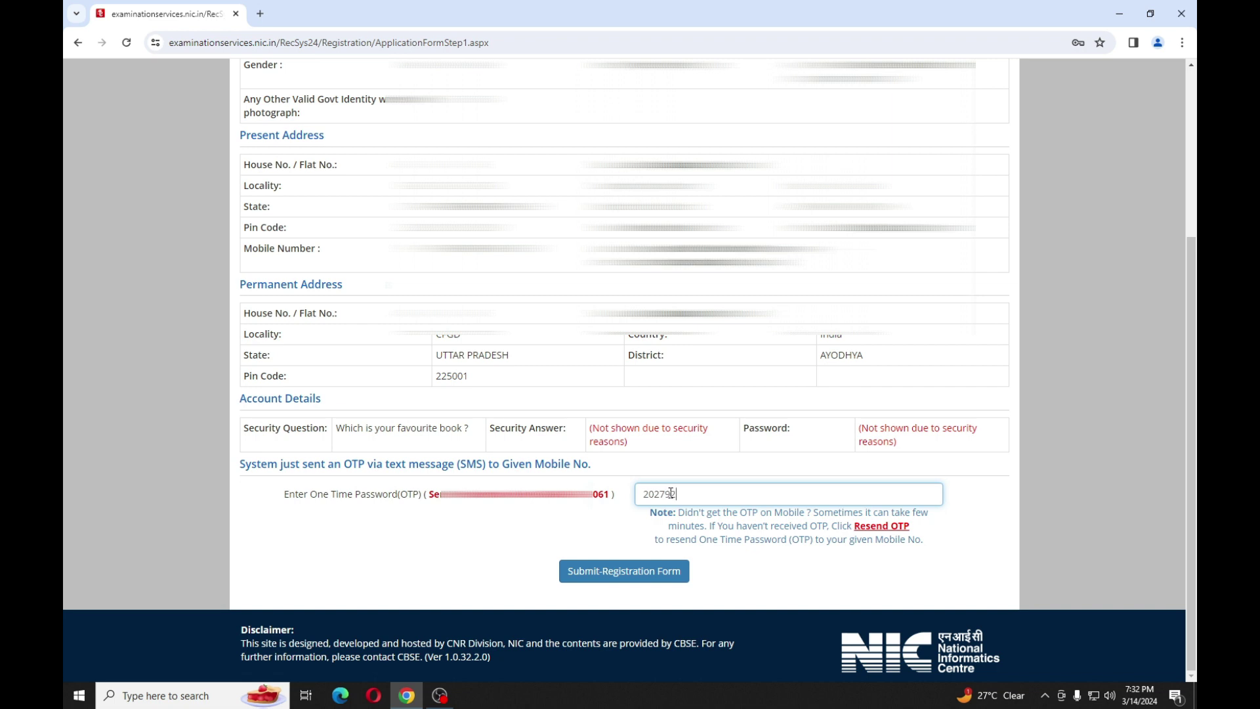
click(634, 574)
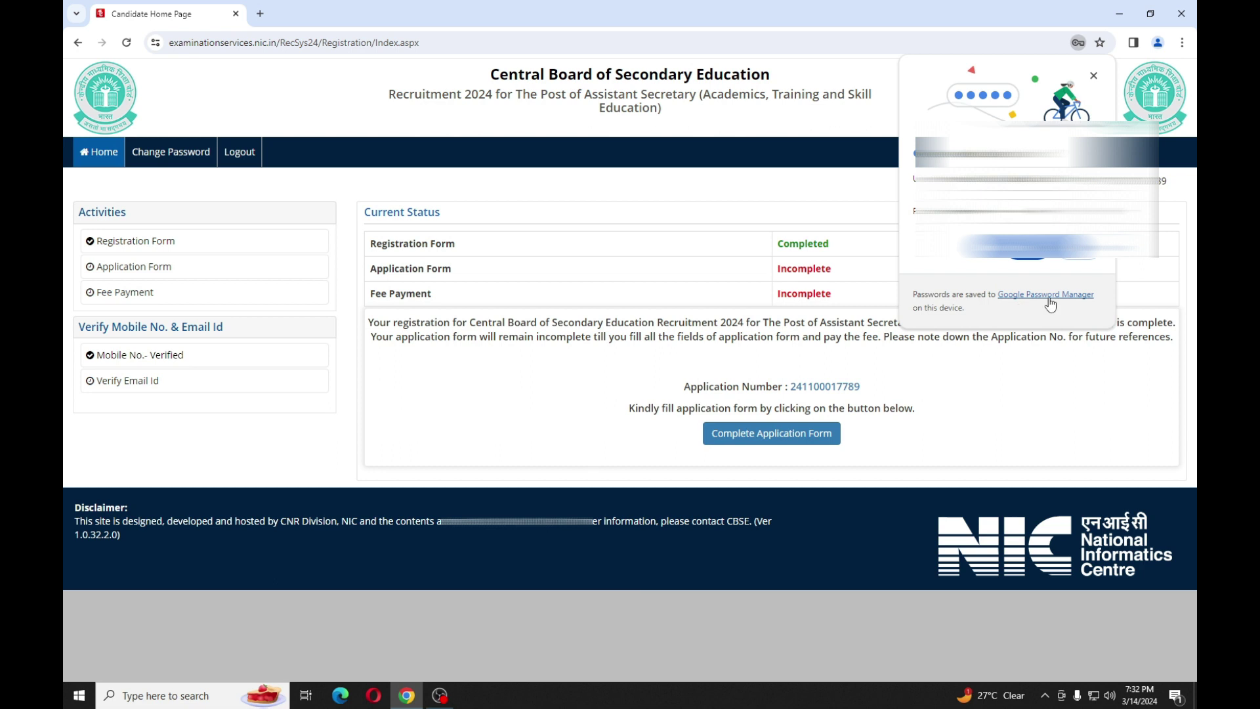
Review the Registration, Application Form and Fee Payment statuses, then open the Personal Detail section
click(1080, 256)
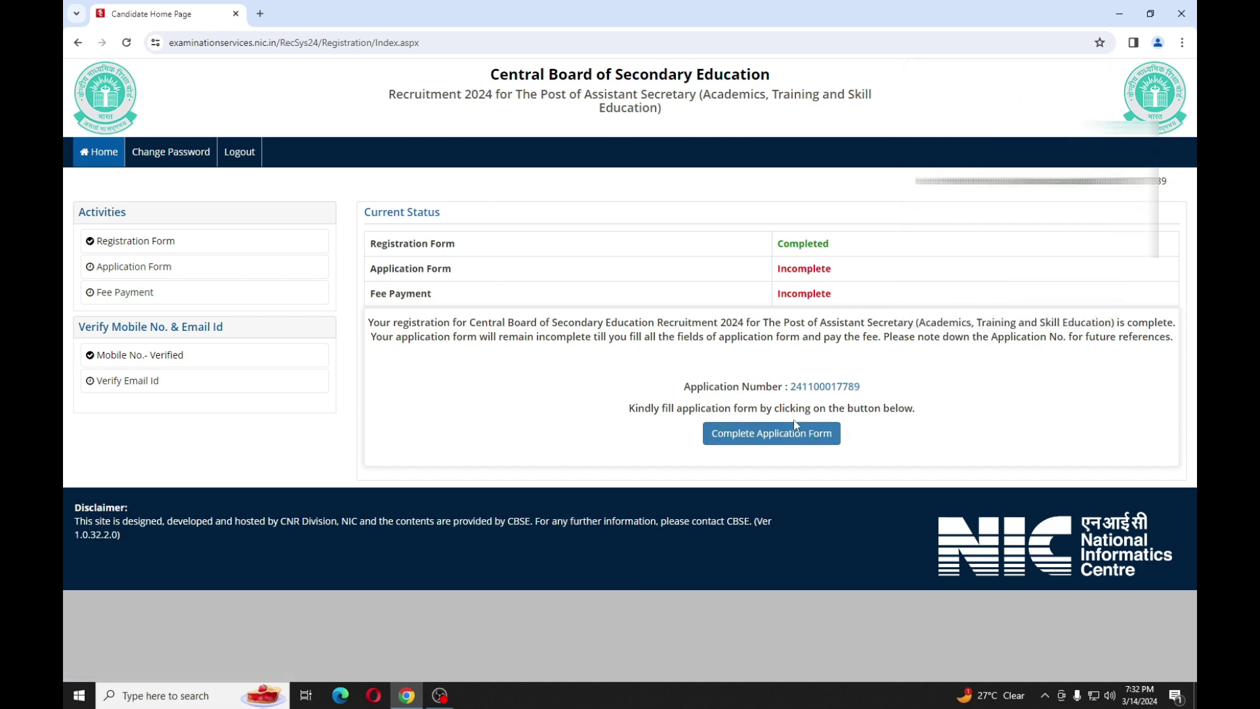
drag(391, 244, 797, 247)
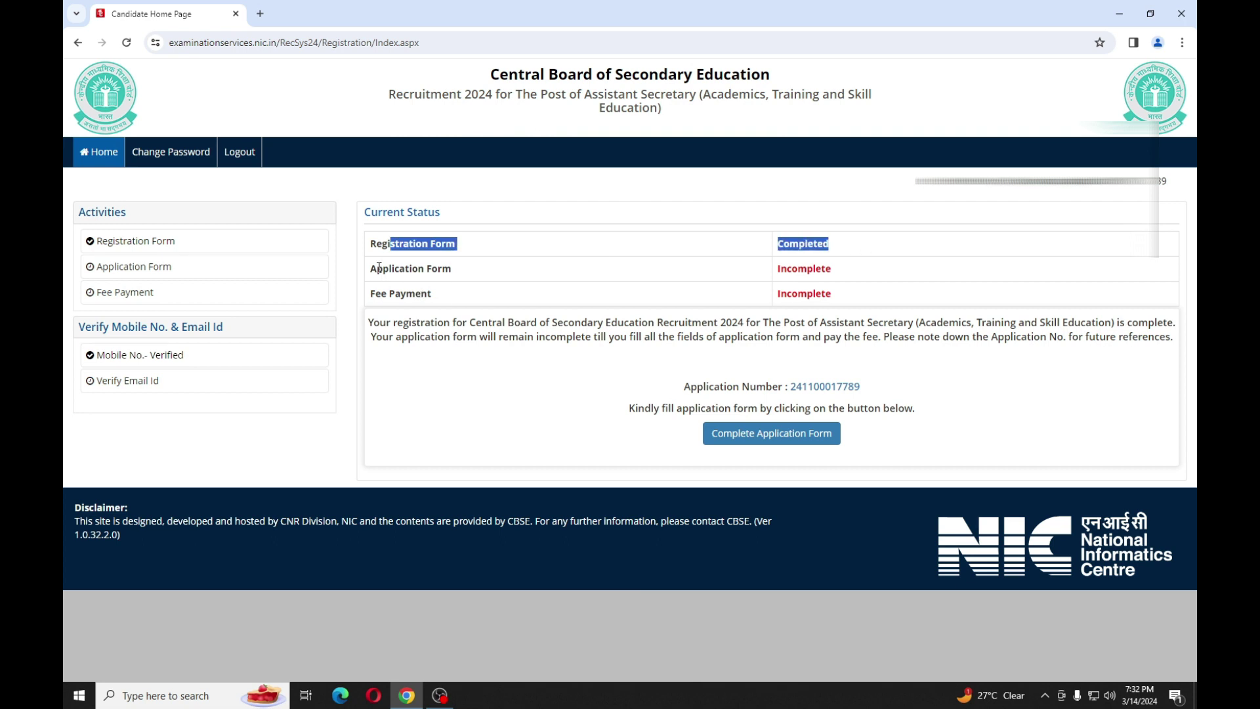
drag(372, 274, 737, 263)
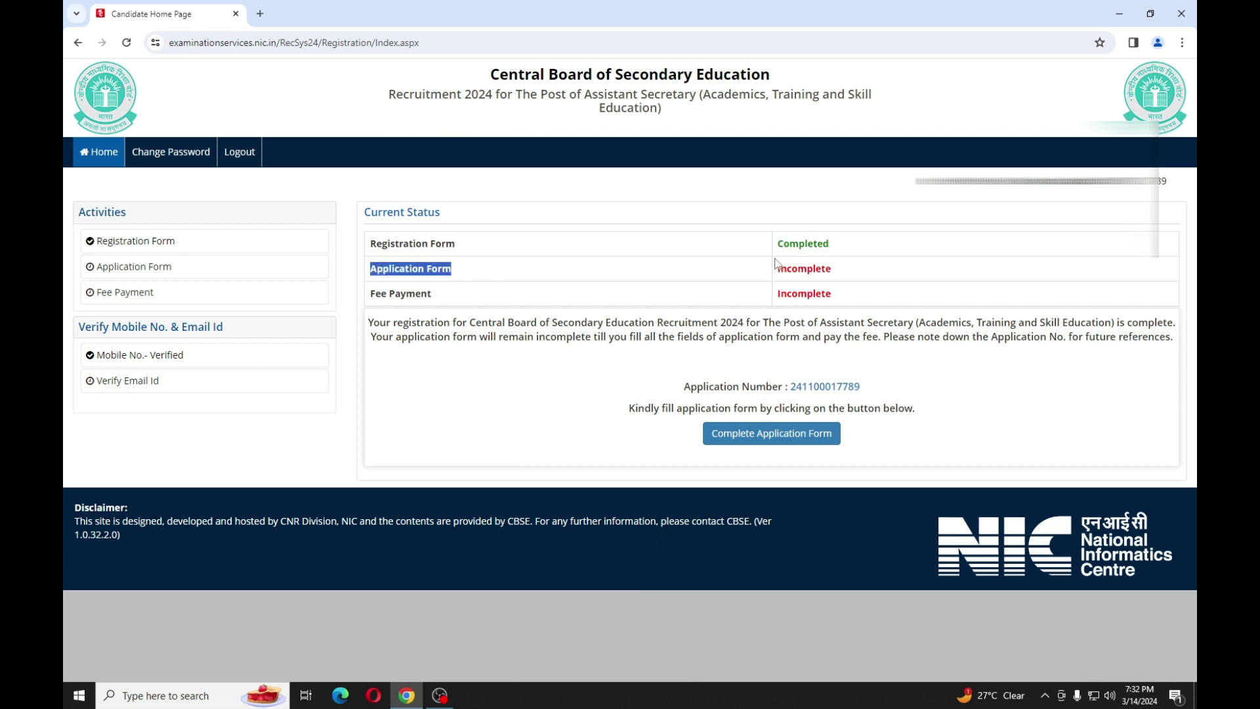
click(372, 300)
drag(372, 300, 428, 296)
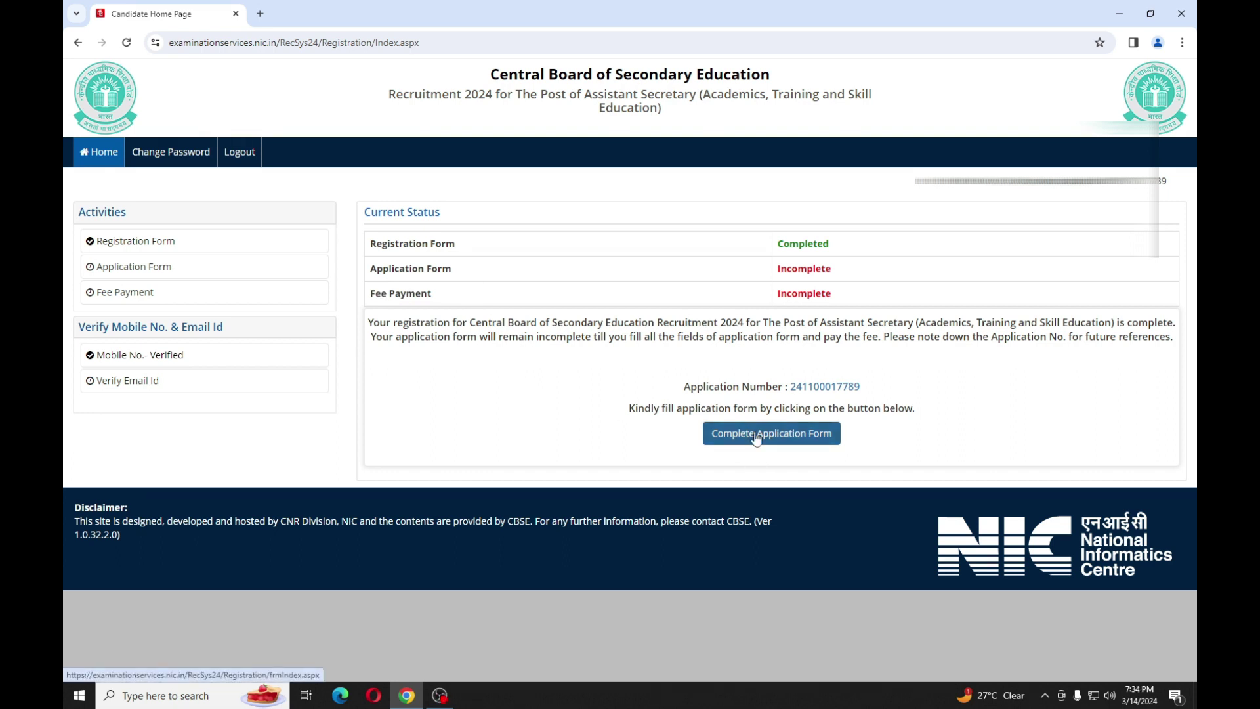
click(756, 438)
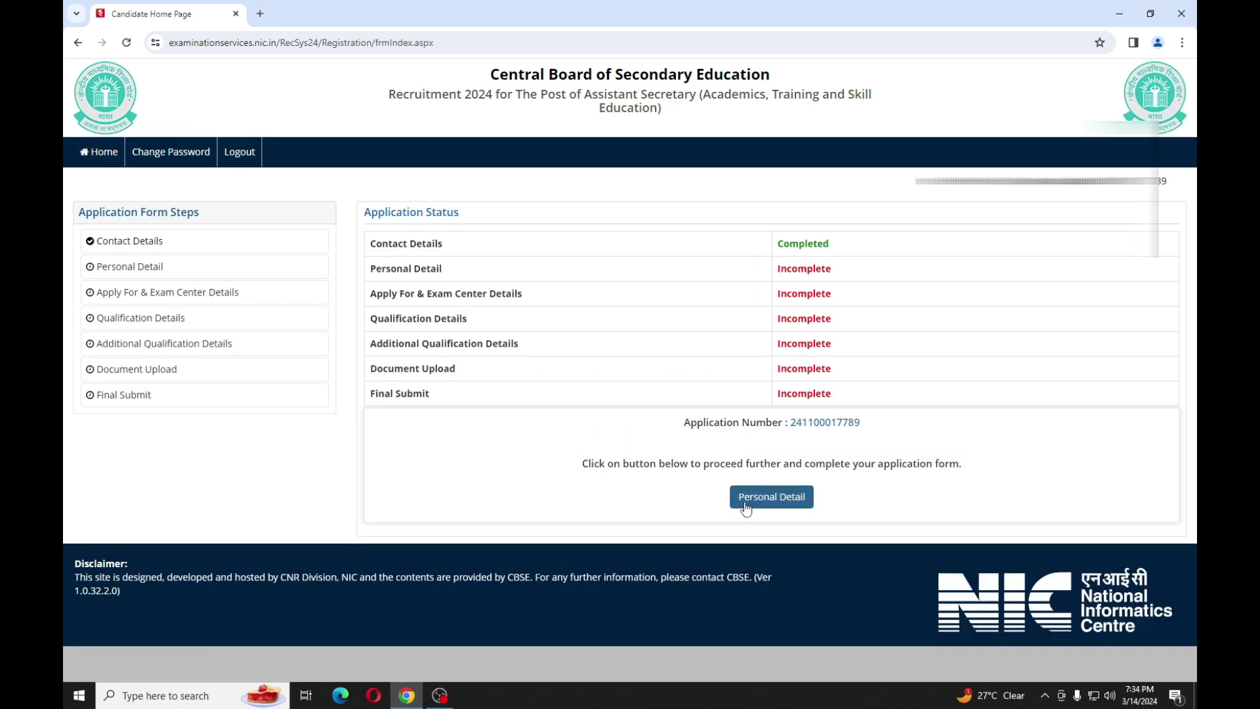
click(769, 499)
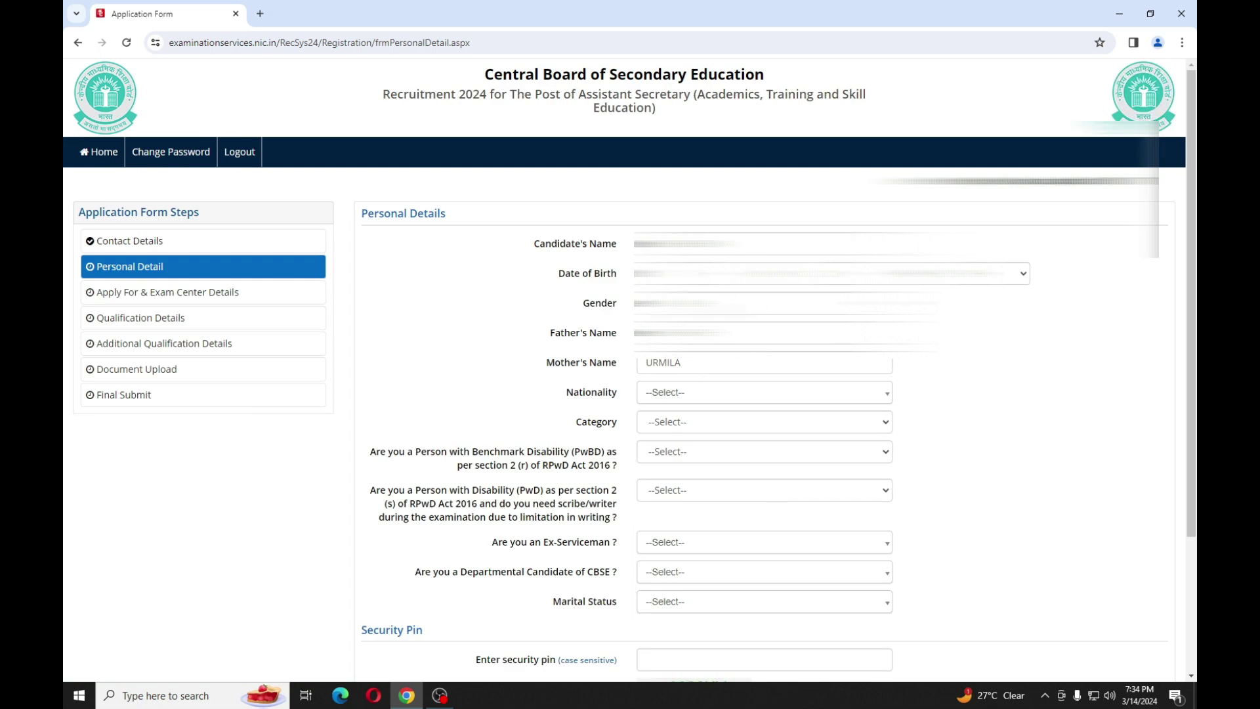
Set Nationality to Indian and choose the candidate's category
click(660, 400)
click(656, 465)
click(686, 428)
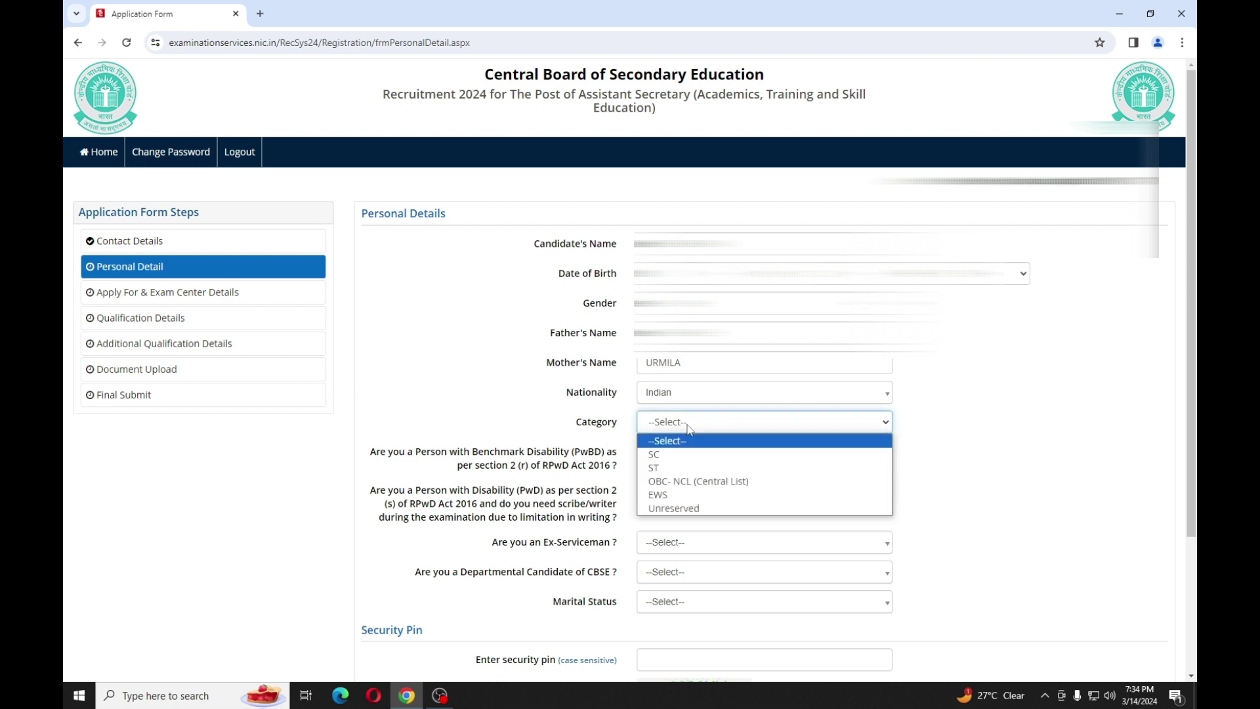
click(676, 455)
scroll(676, 420, down, 1)
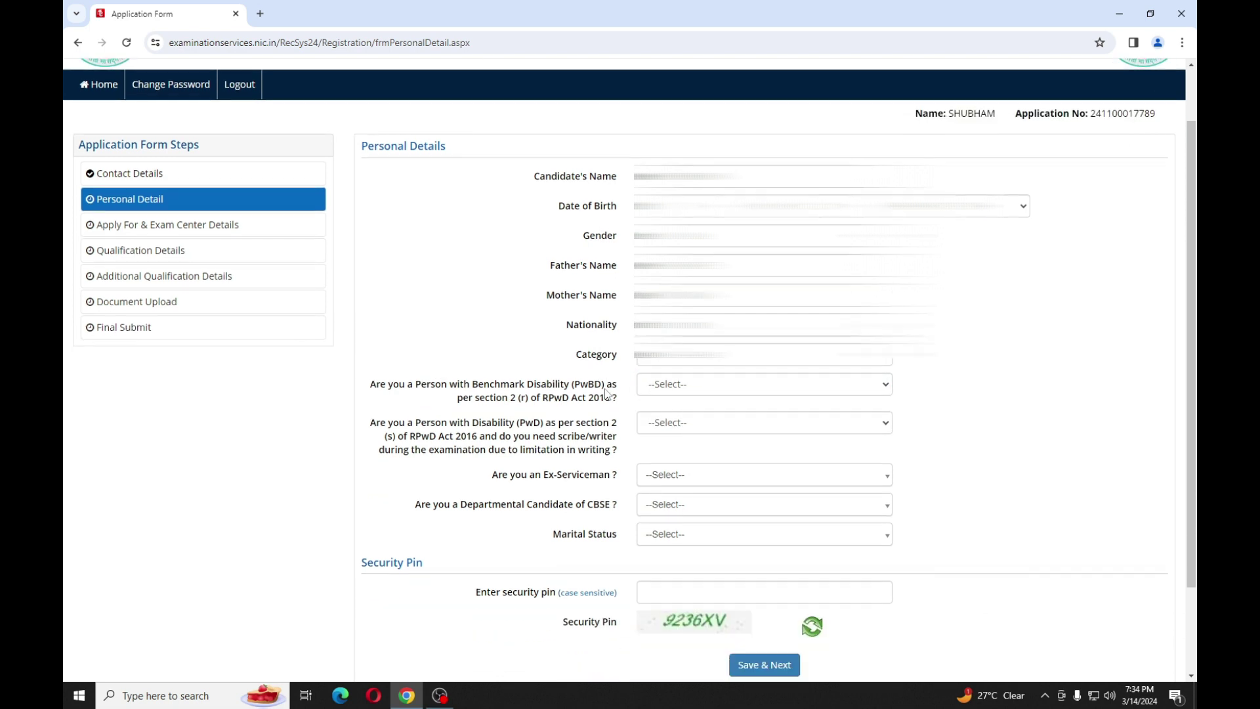
Answer Yes to the PwBD question and look through the Disability Type options
click(673, 388)
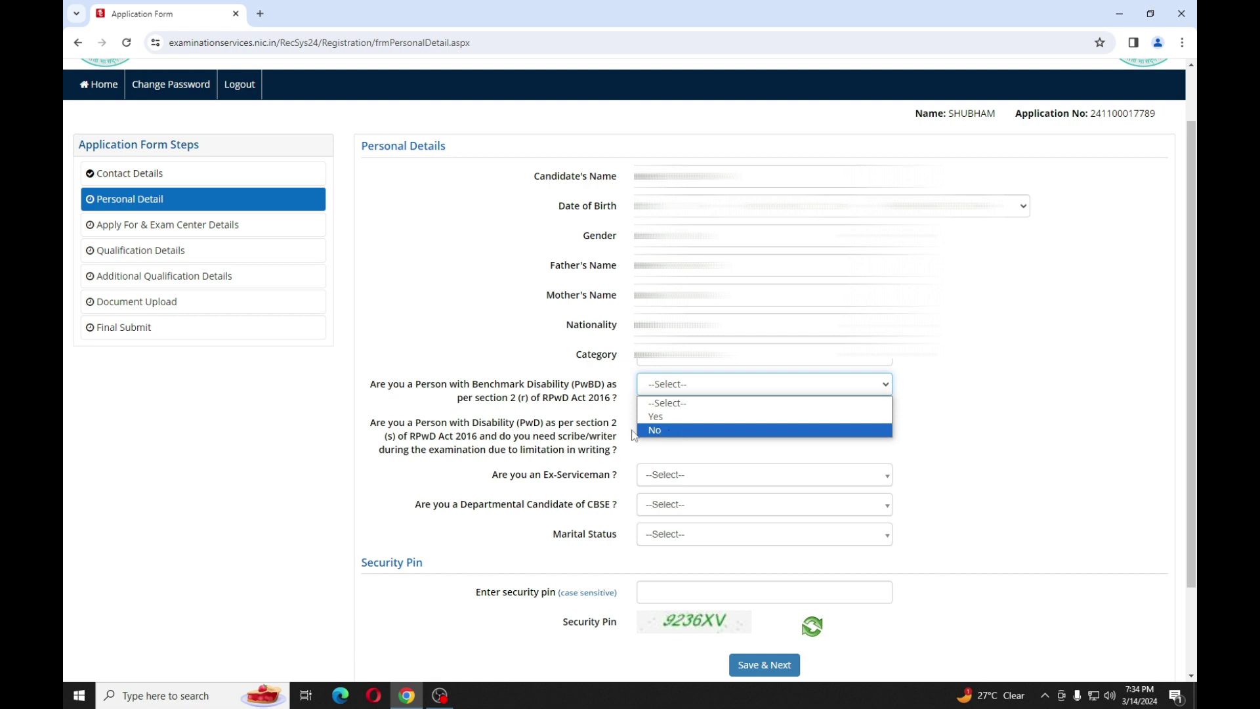
click(583, 431)
click(690, 381)
click(676, 414)
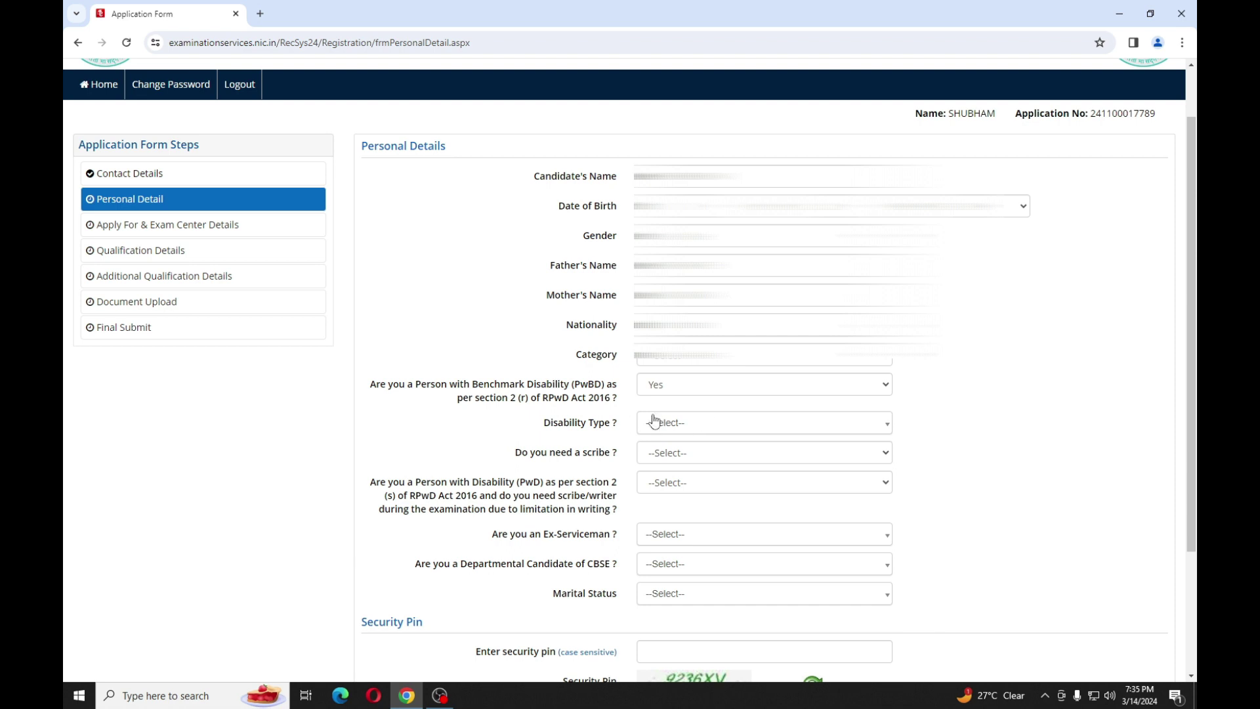
click(686, 423)
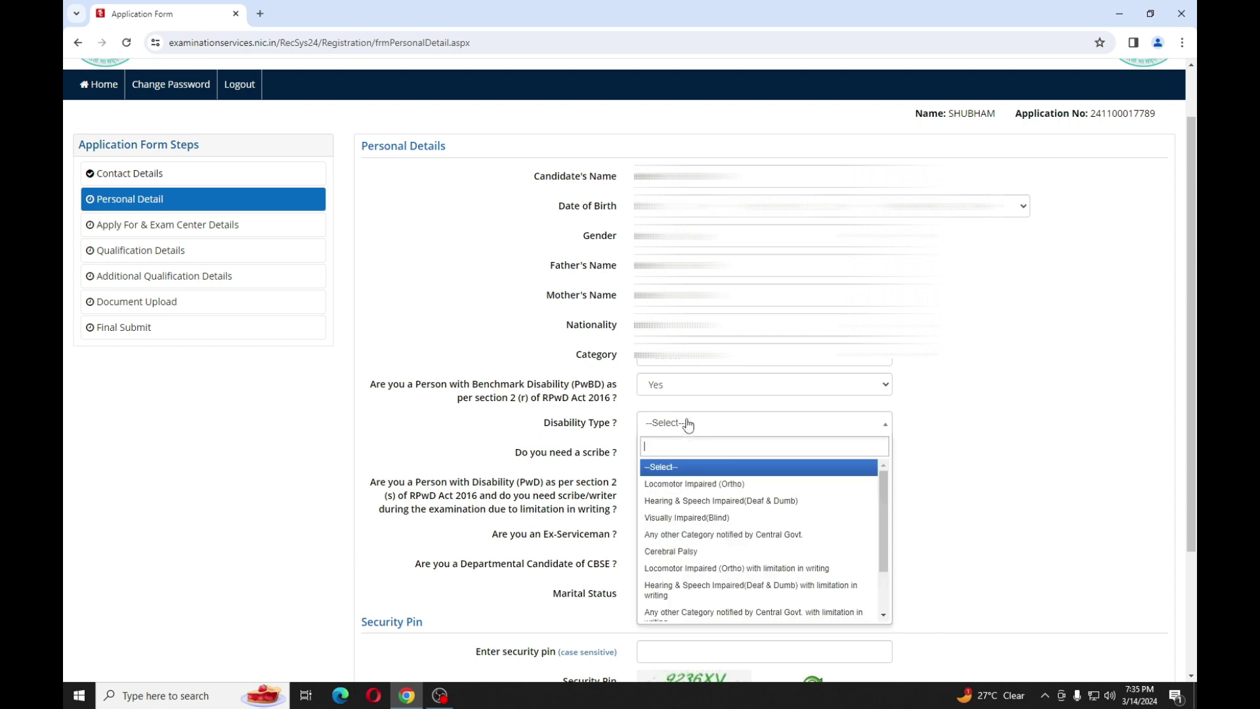
click(610, 447)
click(659, 422)
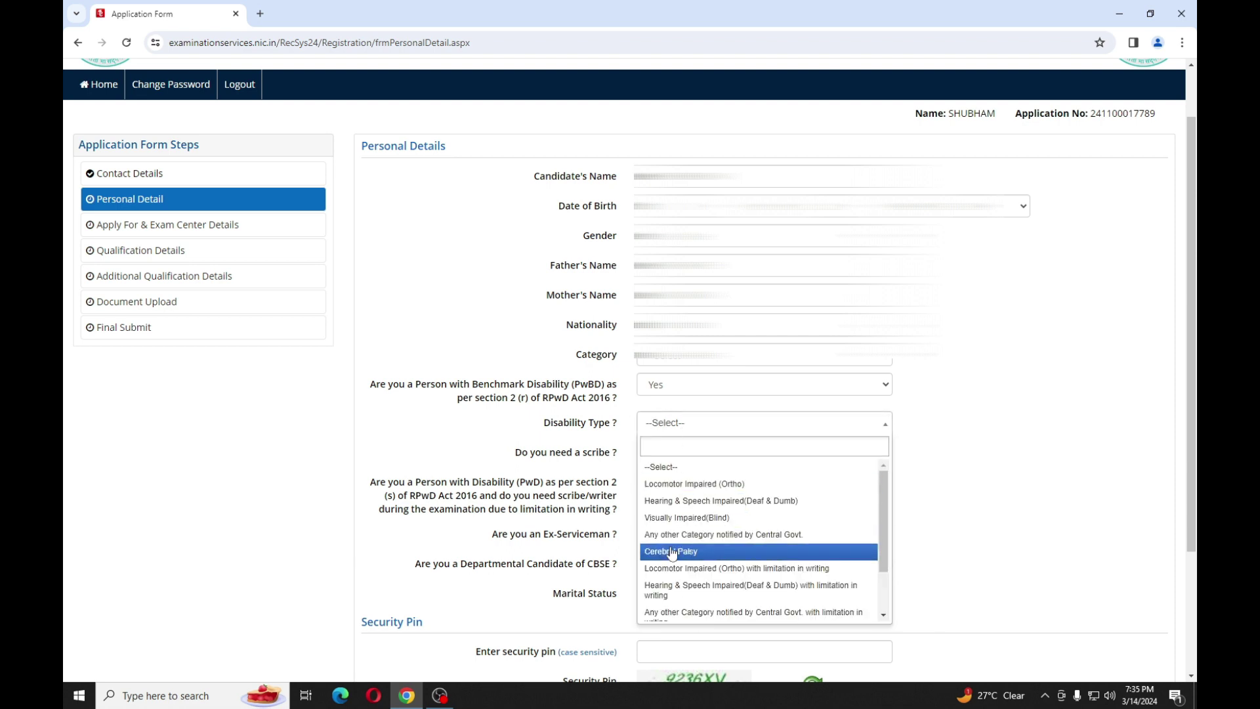
click(563, 471)
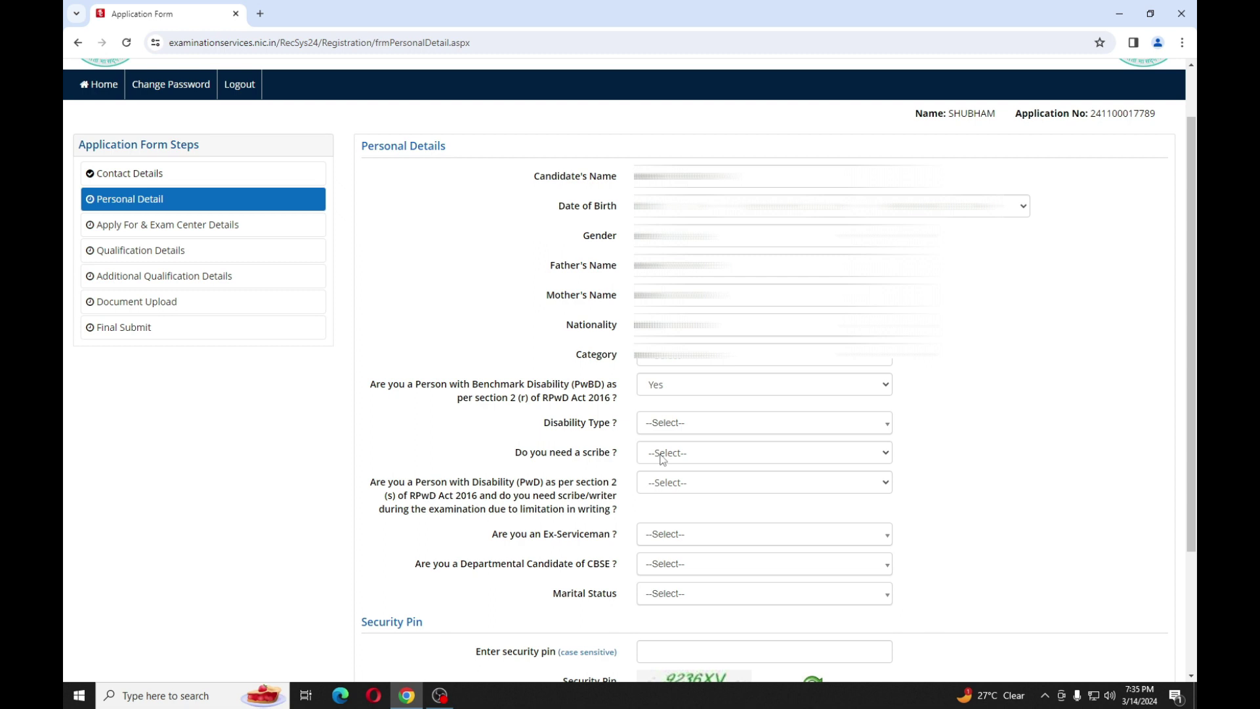
click(663, 460)
Try Locomotor Impaired (Ortho), then Multiple Disability, as the disability type
click(670, 450)
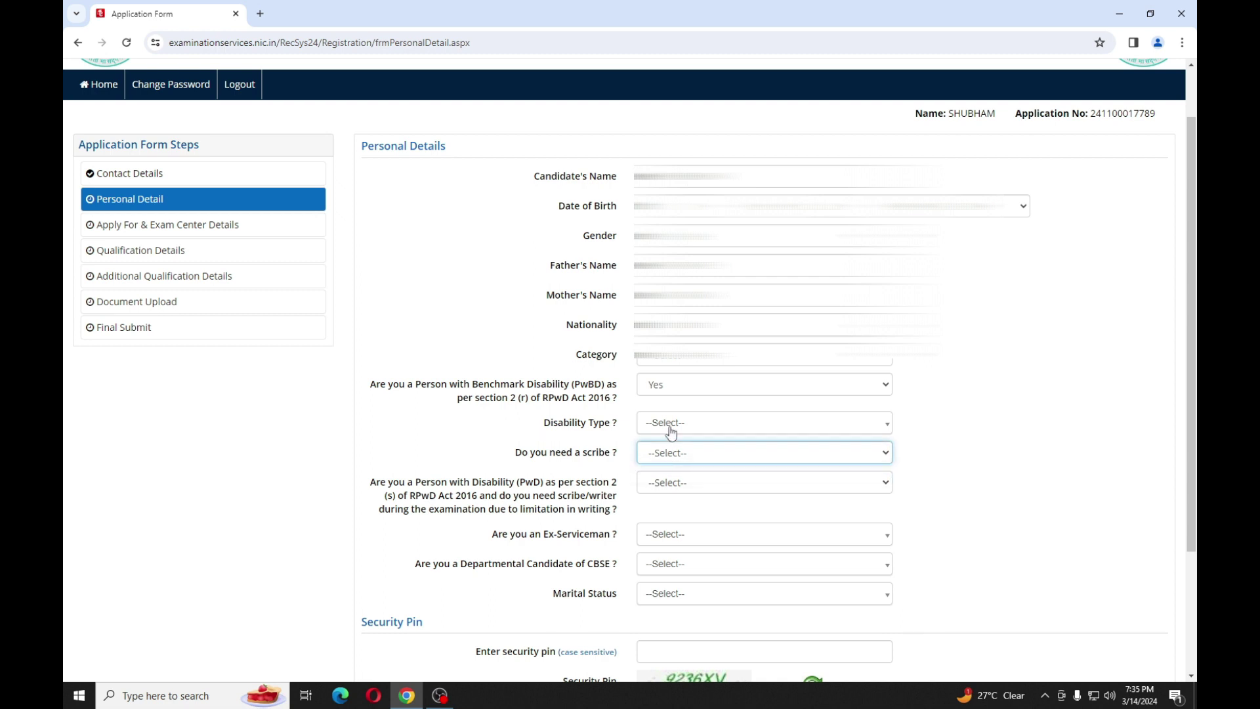
click(673, 423)
click(683, 491)
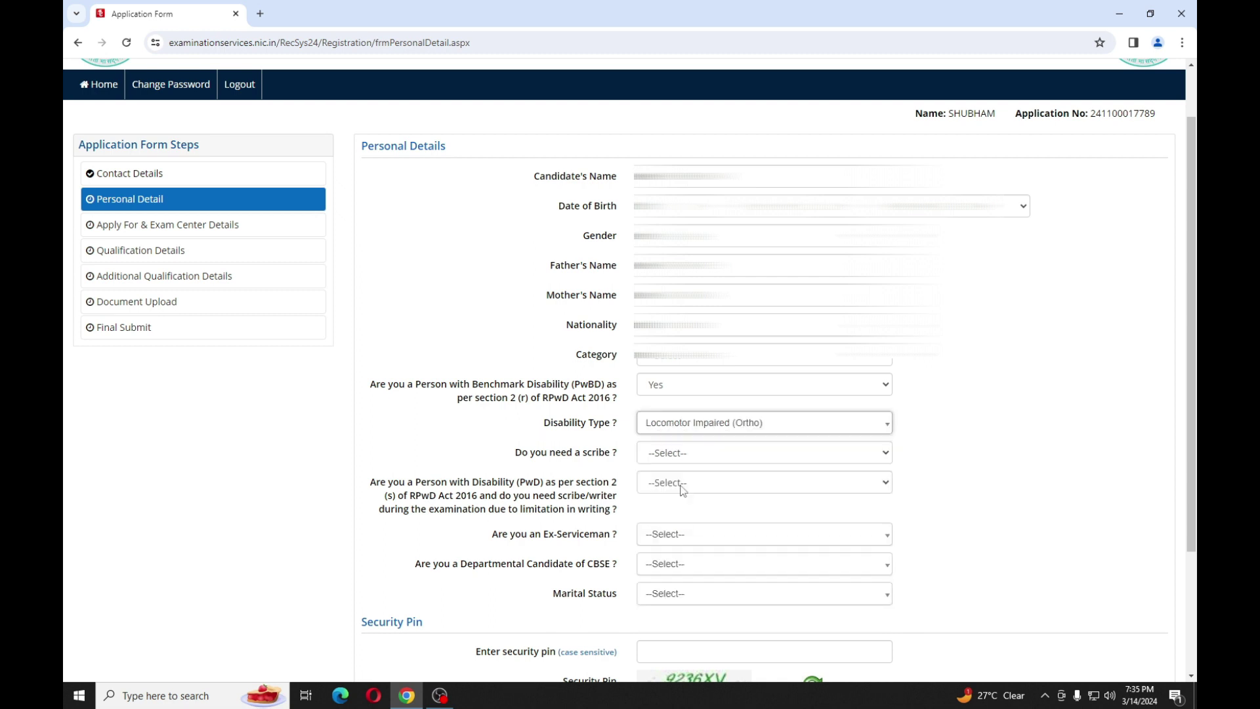
click(681, 460)
click(686, 443)
click(688, 427)
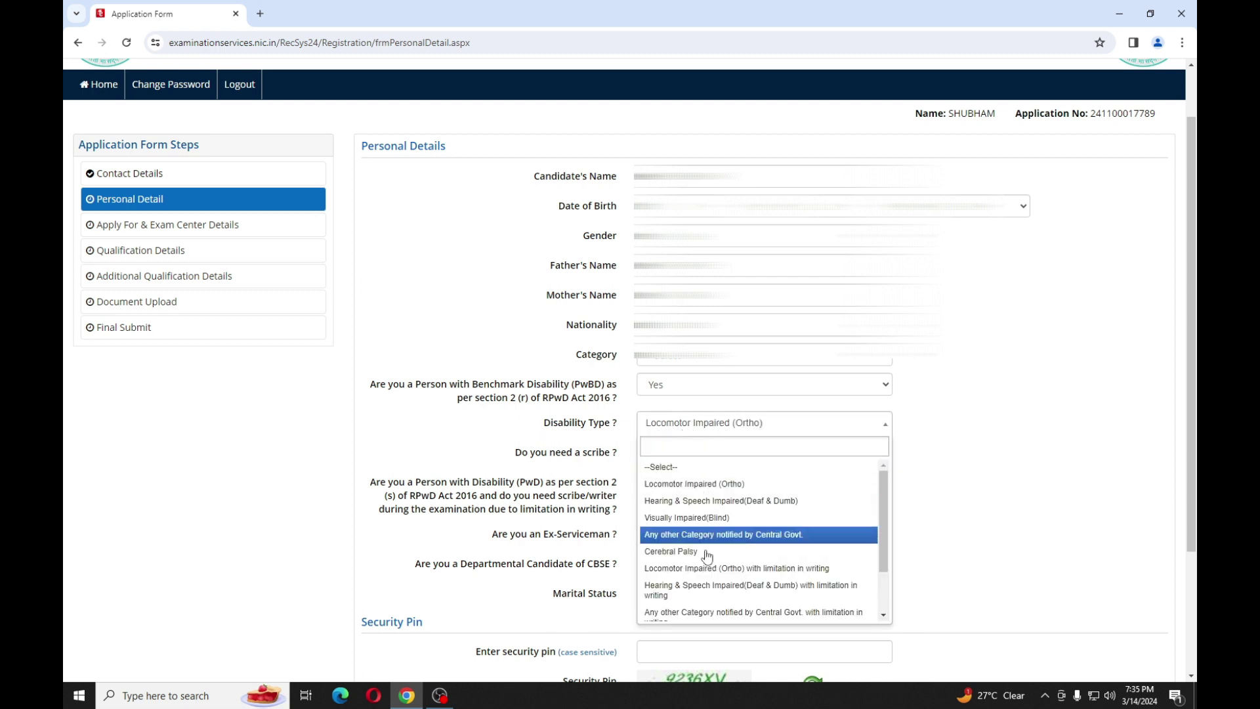
scroll(708, 558, down, 1)
click(667, 596)
Settle on 'Any other Category notified by Central Govt. with limitation in writing' as disability type
click(698, 453)
click(676, 471)
click(657, 424)
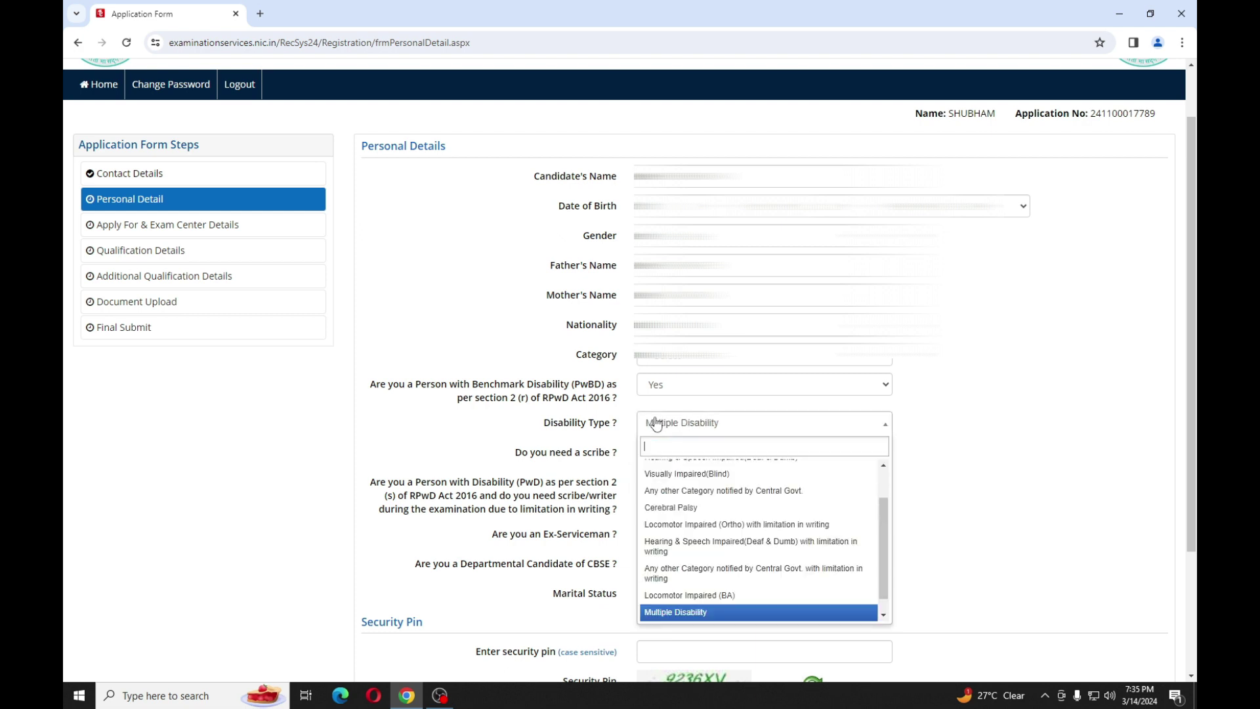
click(687, 578)
click(695, 464)
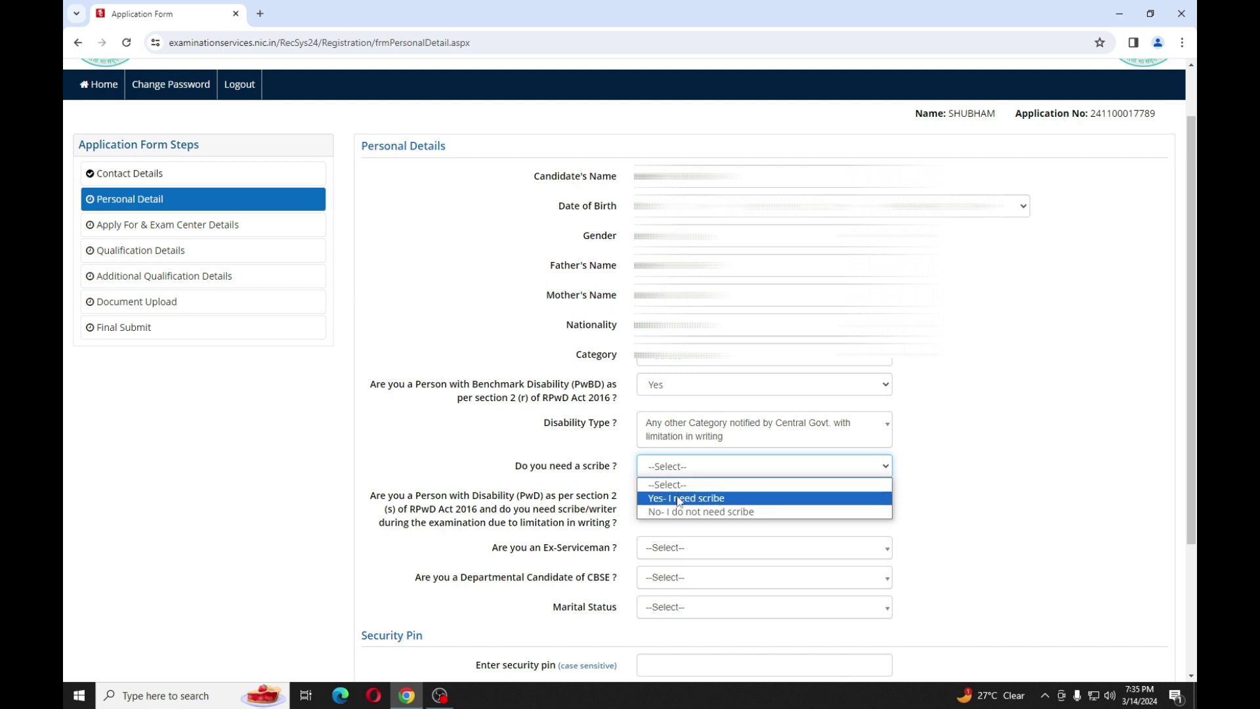
click(676, 434)
click(657, 388)
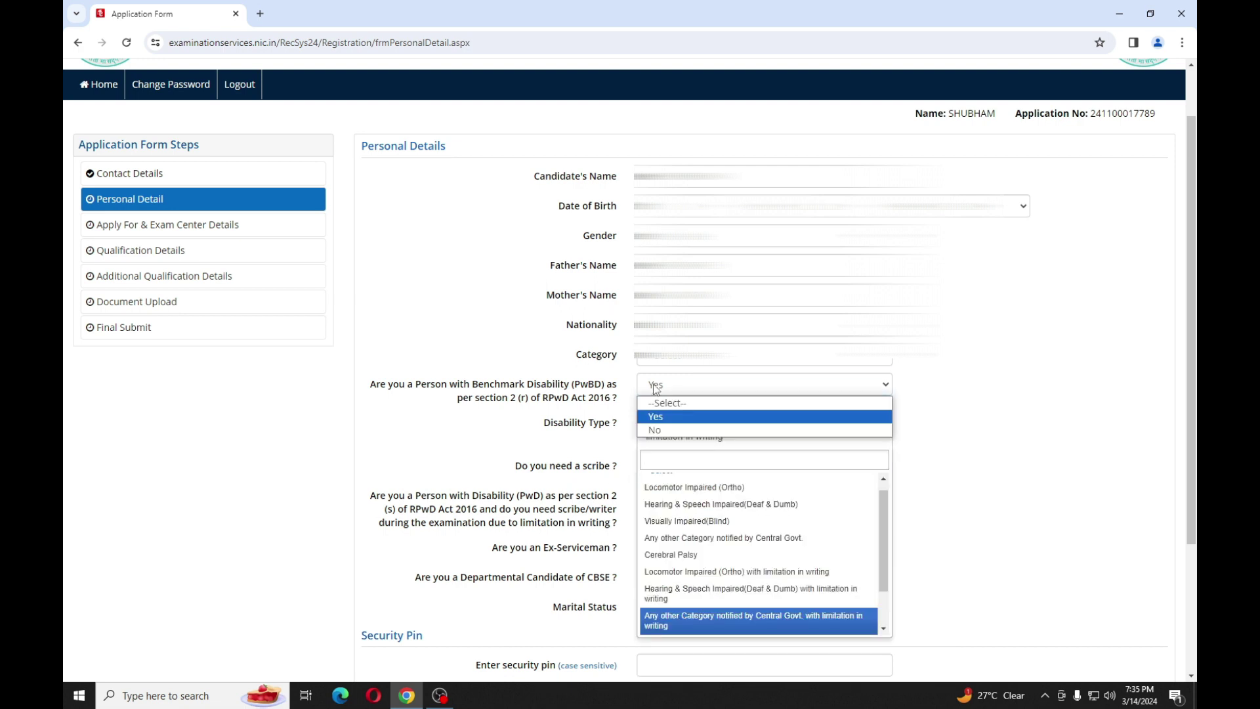
Set PwBD, the PwD scribe question, and Ex-Serviceman all to No
click(656, 430)
click(698, 429)
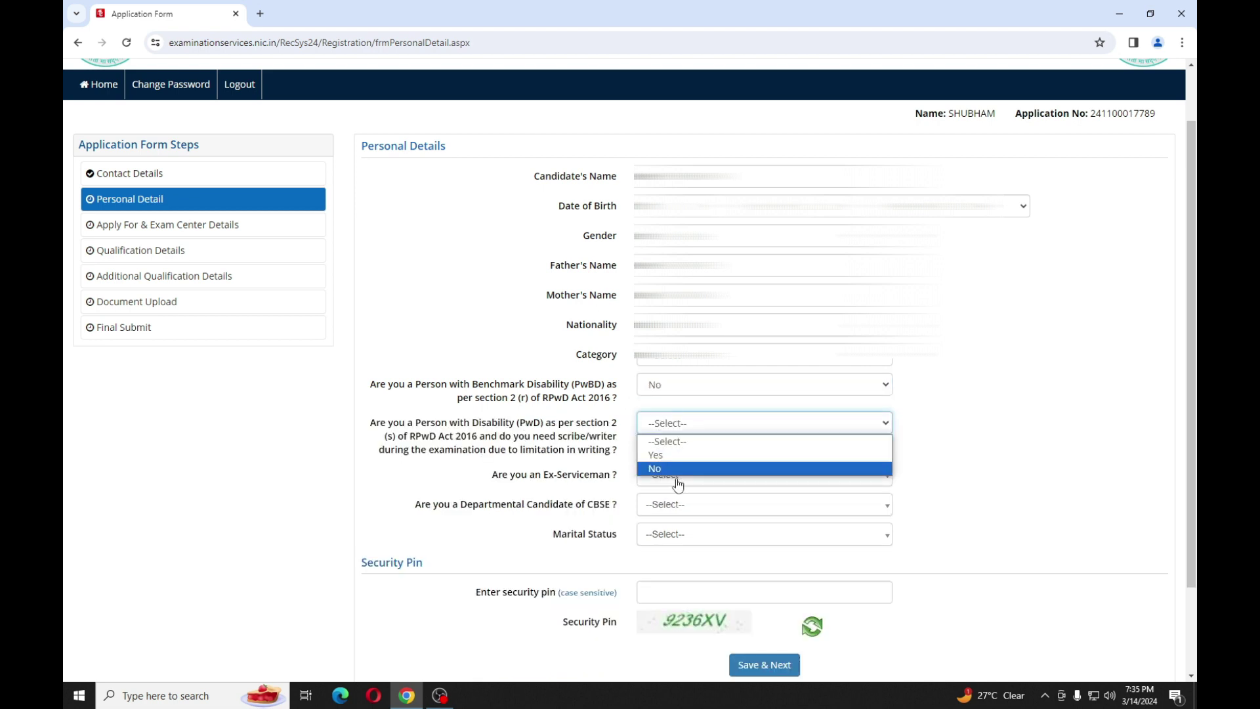
click(659, 470)
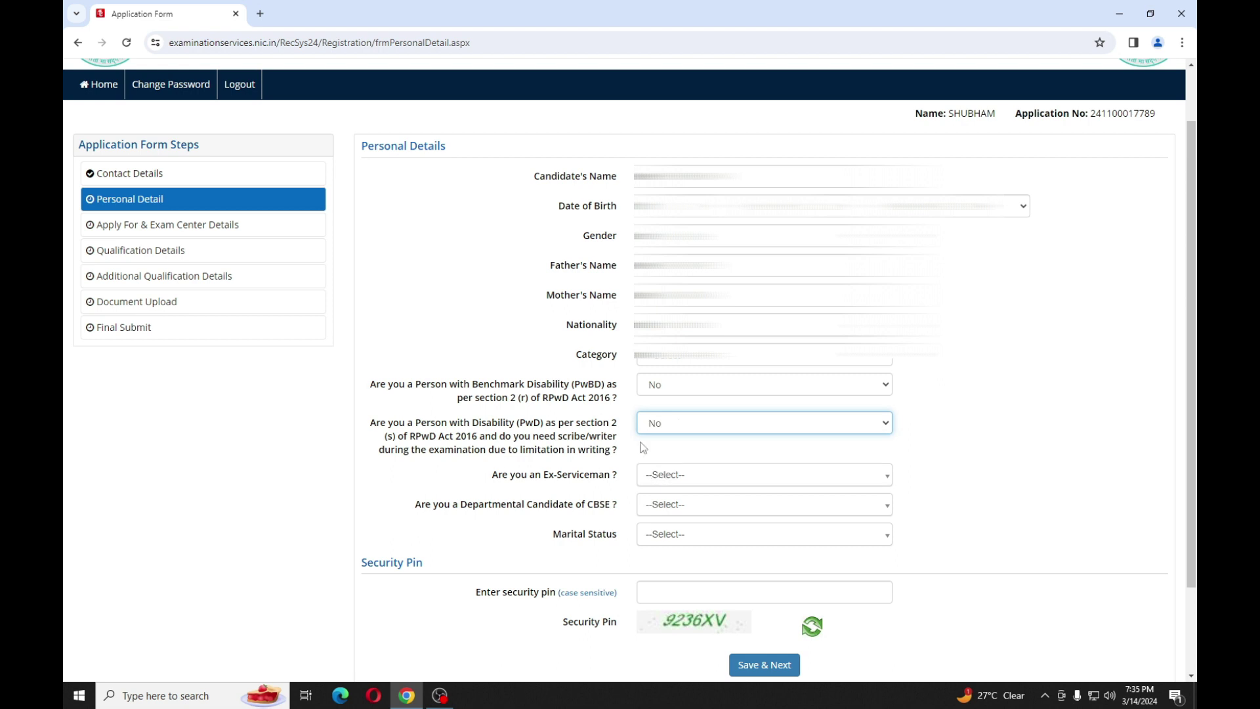
click(693, 476)
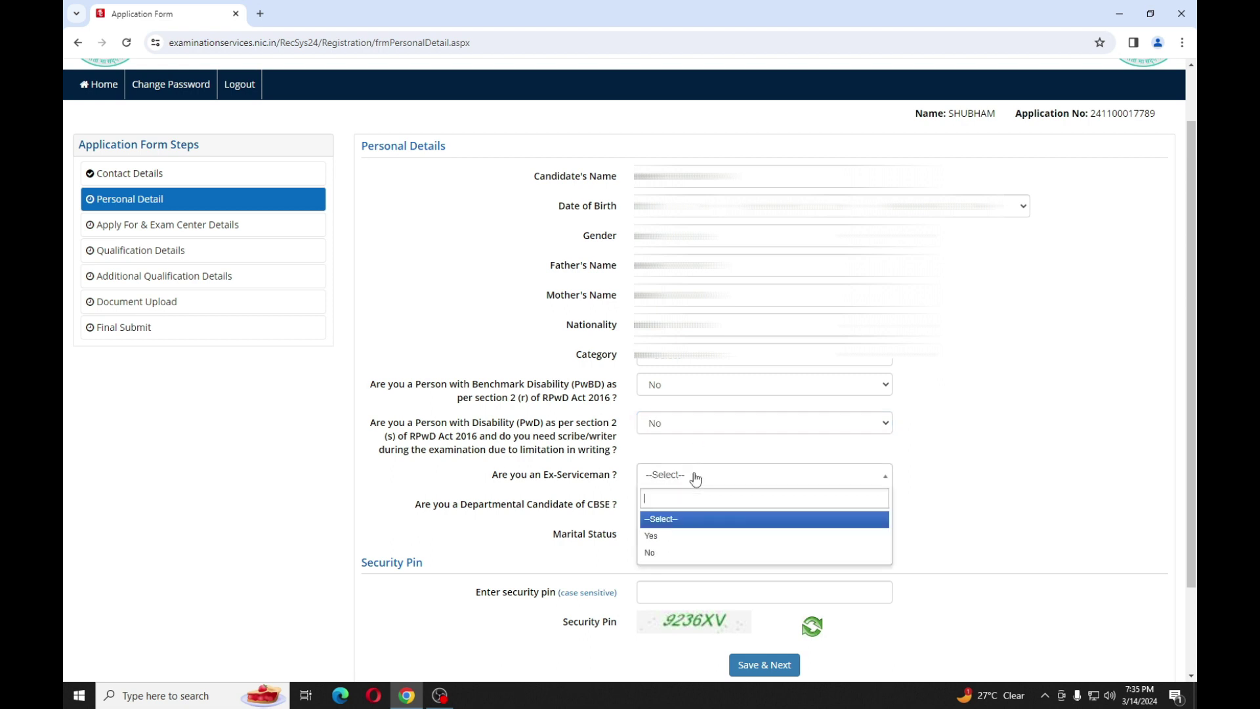
click(668, 537)
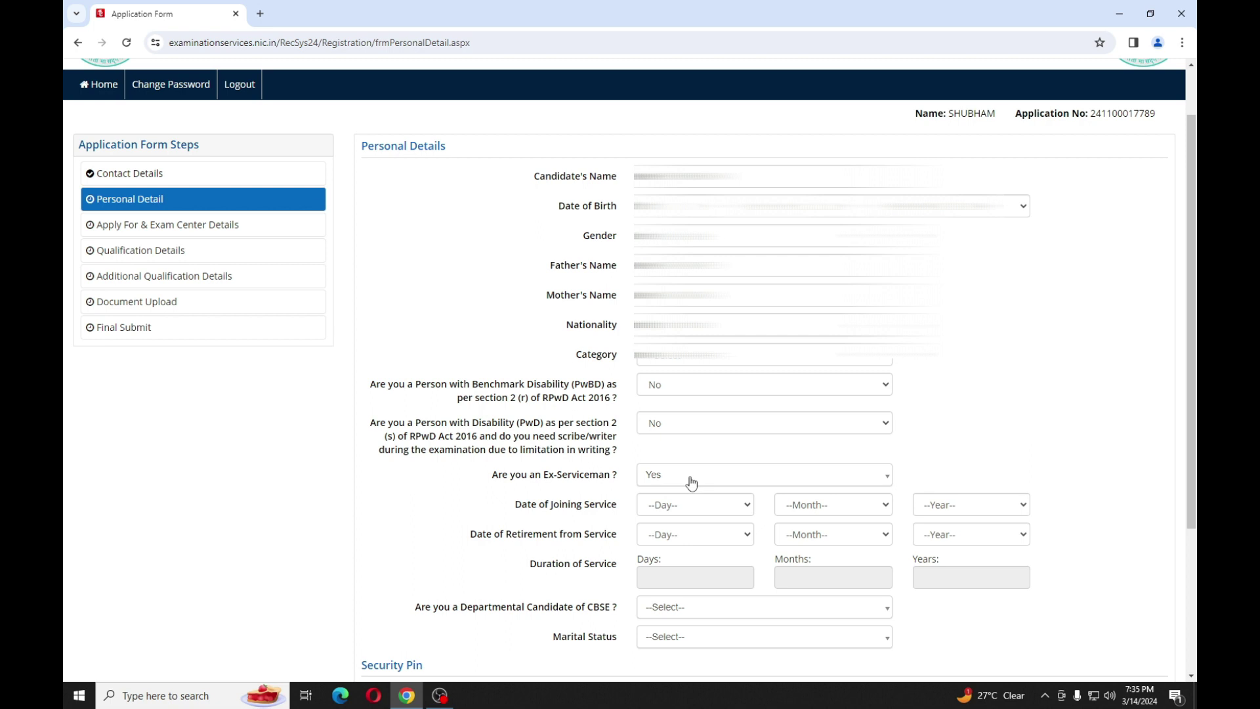
click(670, 476)
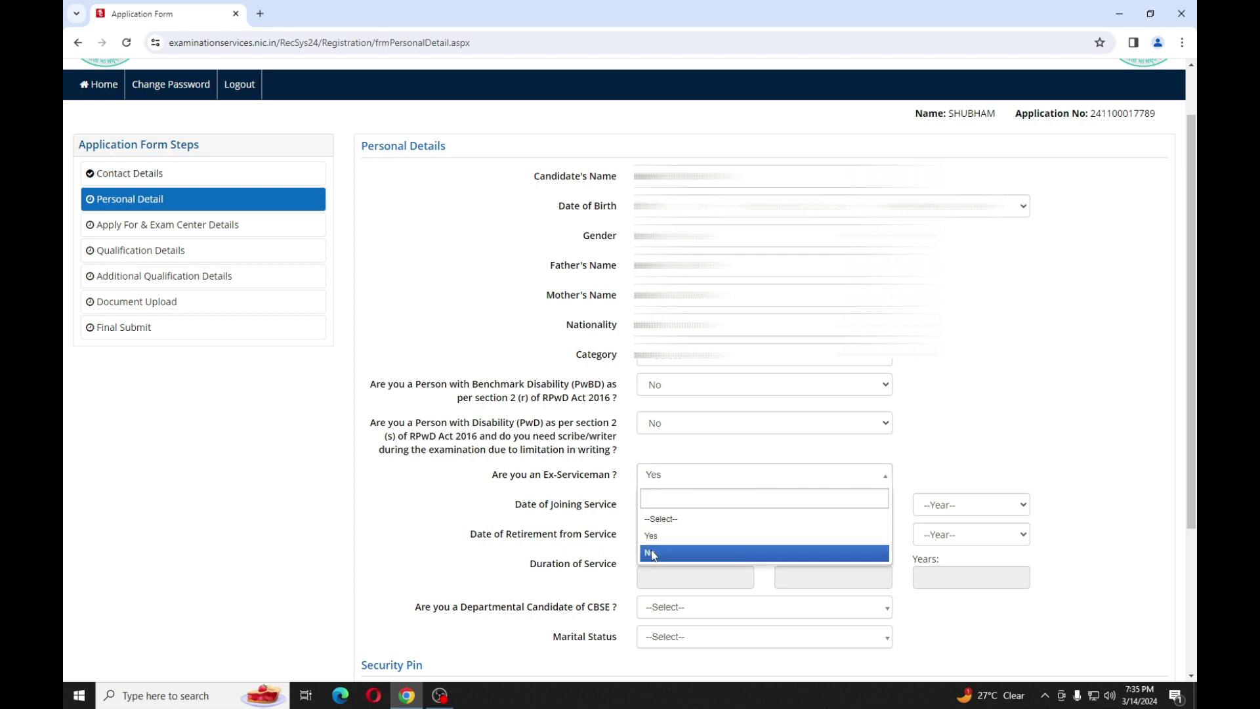
click(655, 556)
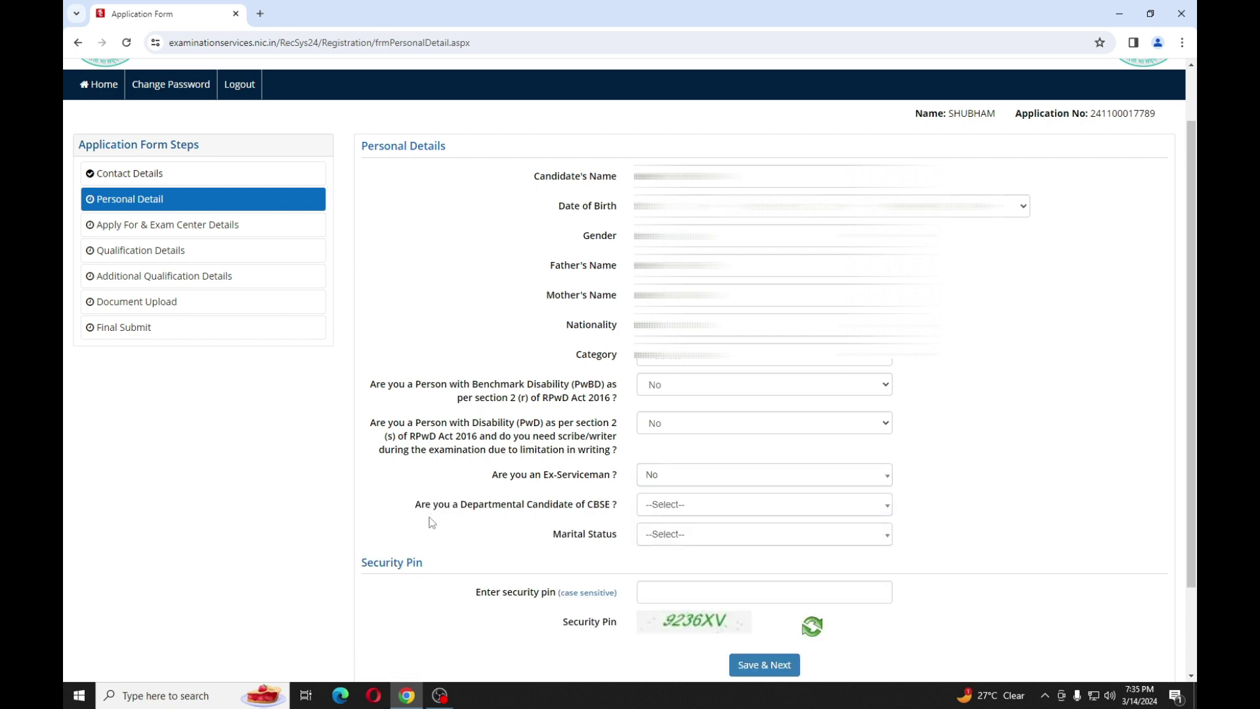
Set Departmental Candidate of CBSE to No and Marital Status to Single
click(678, 505)
click(660, 565)
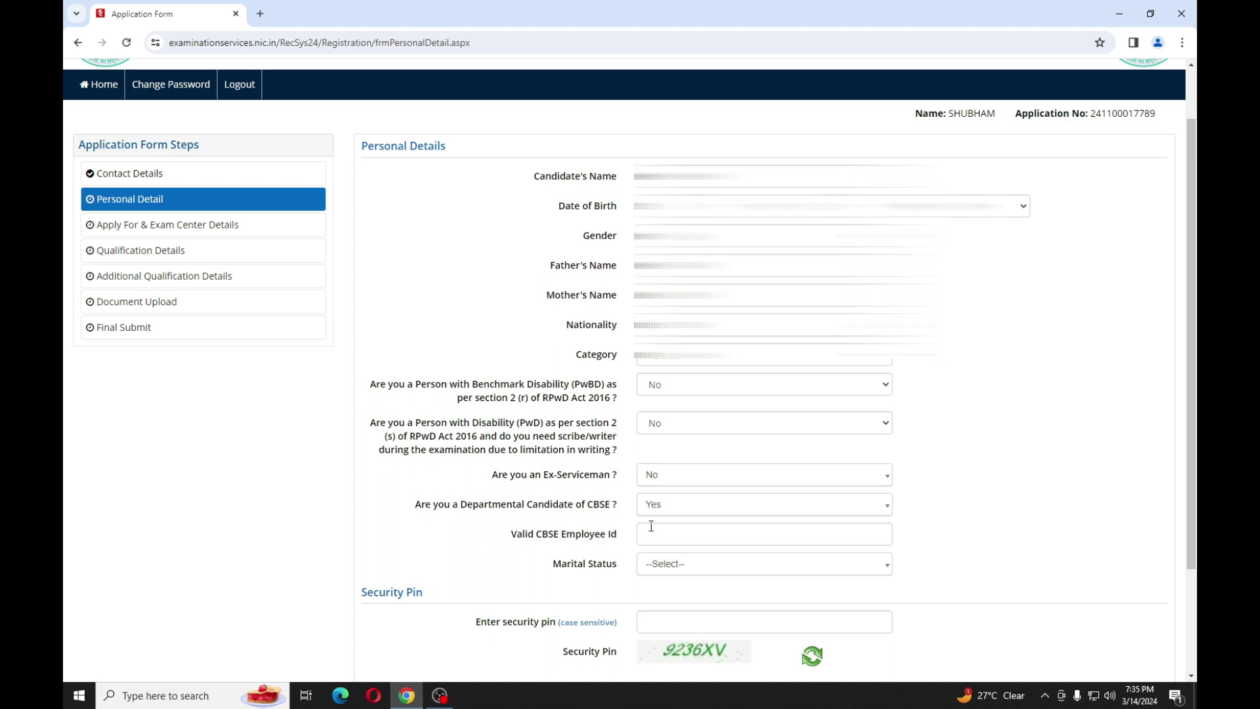
click(679, 532)
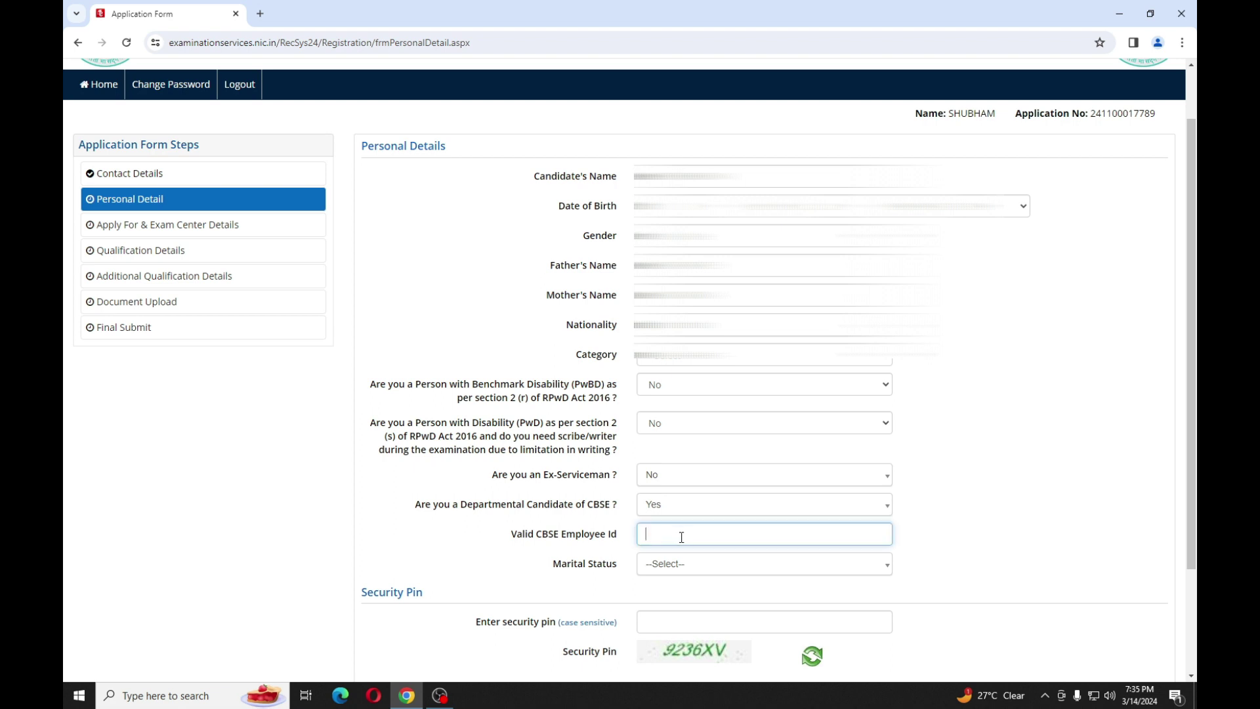
click(684, 512)
click(678, 583)
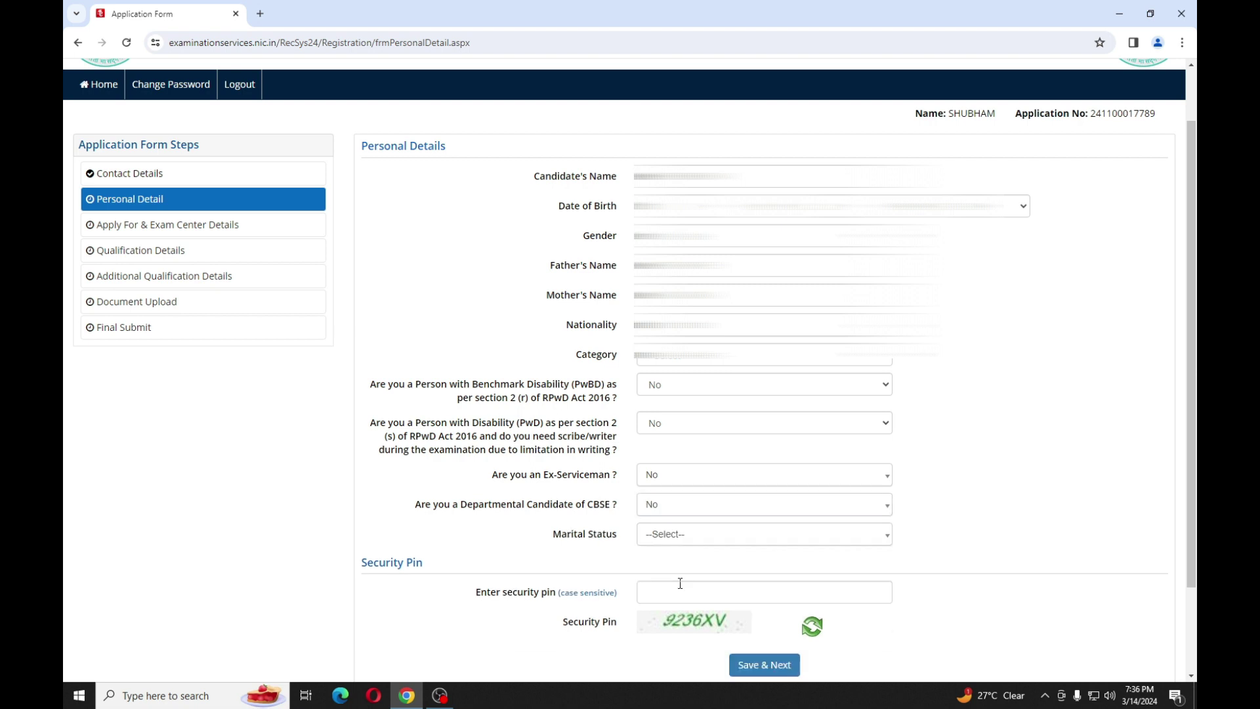
click(679, 537)
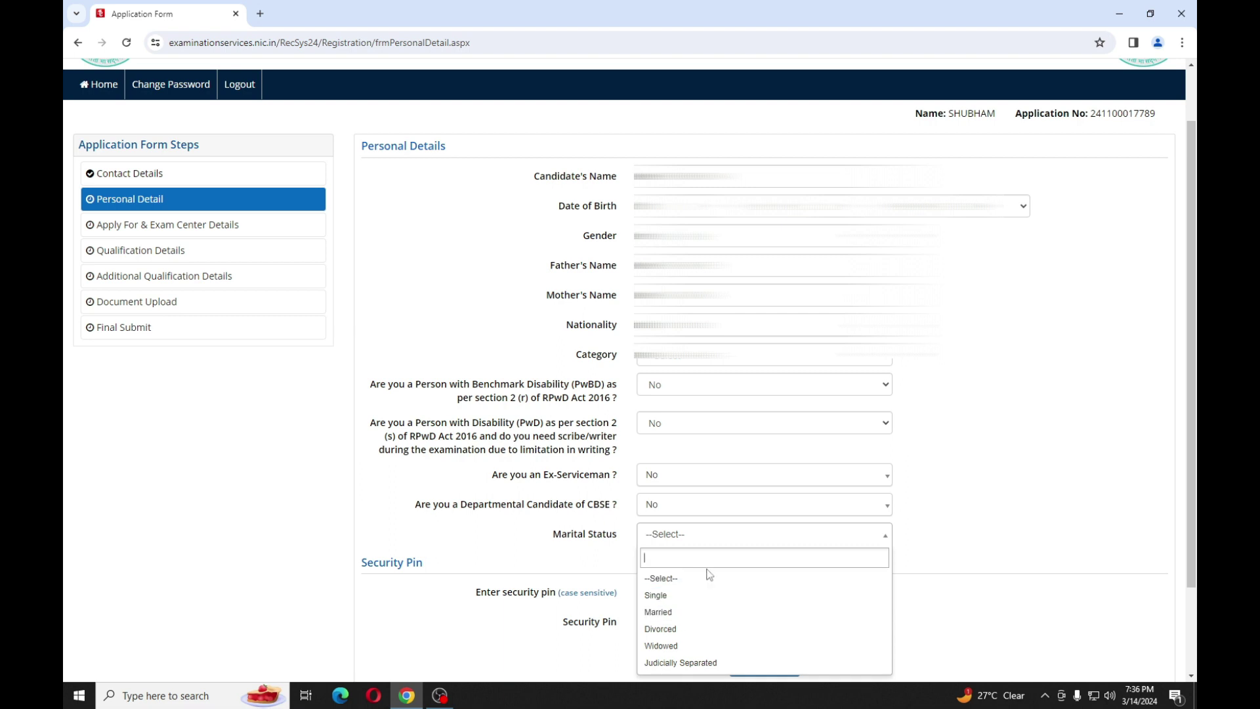
click(697, 595)
Enter the security pin and save the personal details with Save & Next, confirming Yes
click(741, 590)
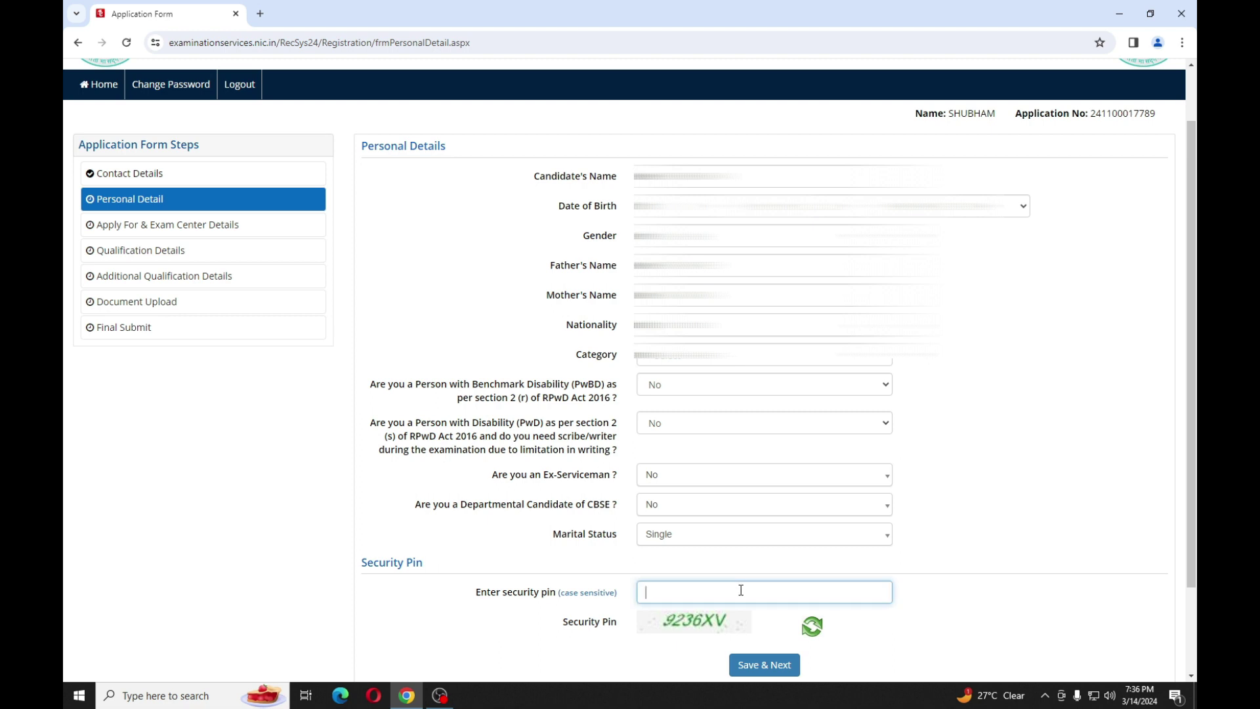
click(763, 666)
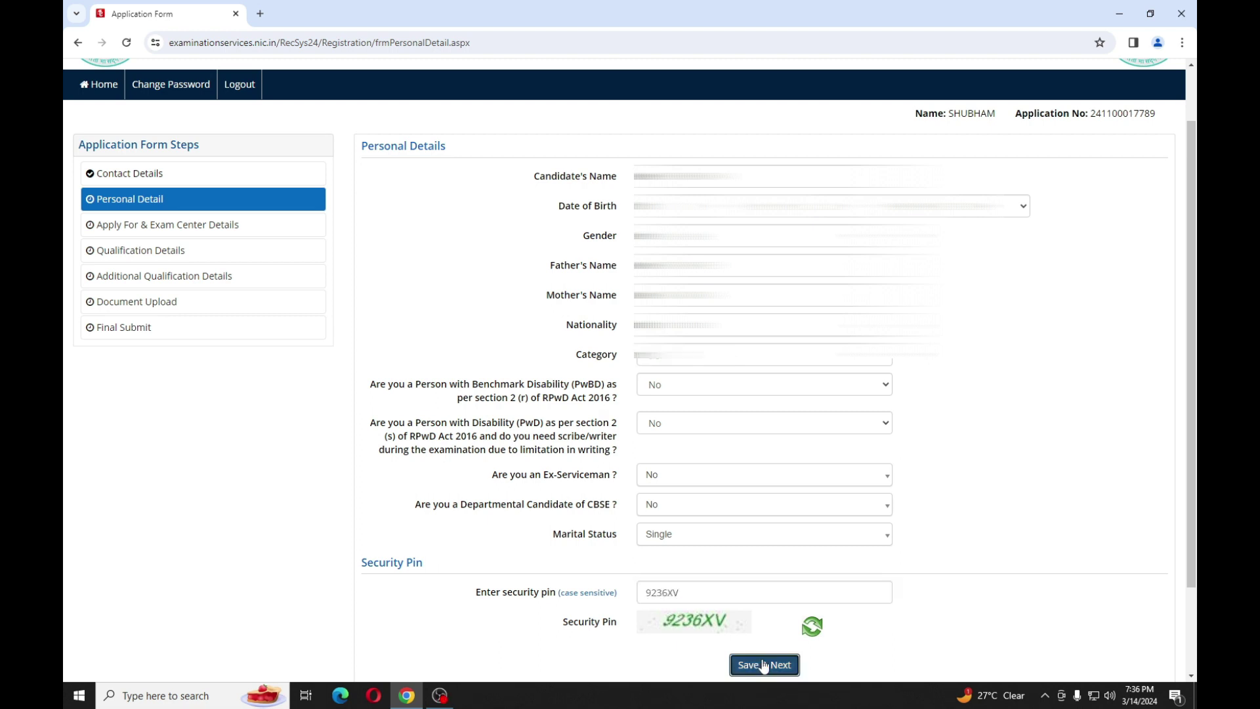
click(605, 398)
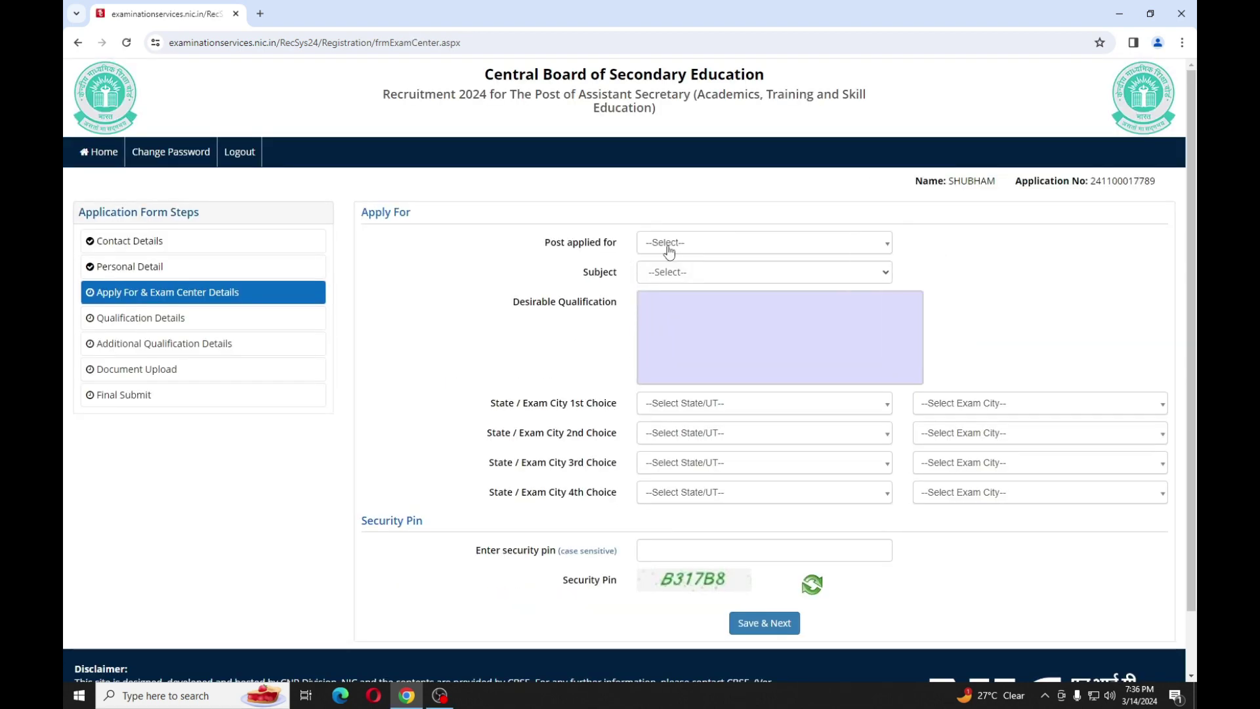
Apply for Assistant Secretary (Academics, Training) with Economics as the subject
click(680, 246)
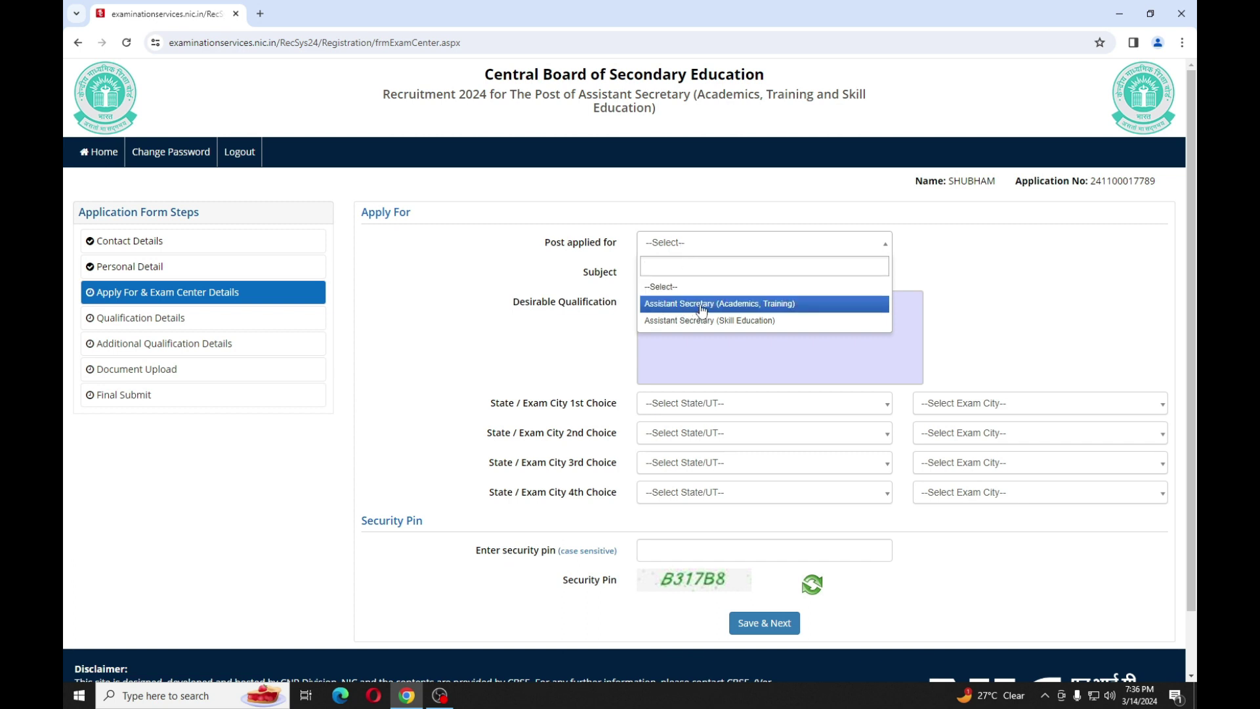
click(702, 305)
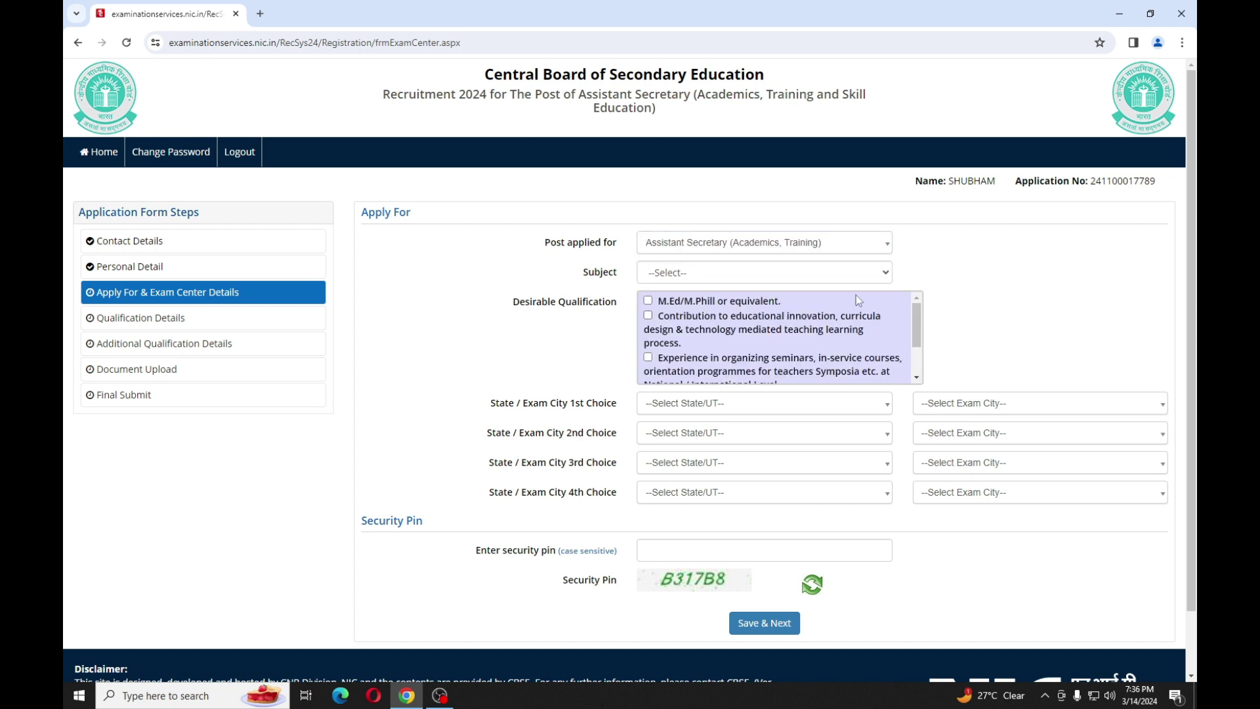
click(830, 275)
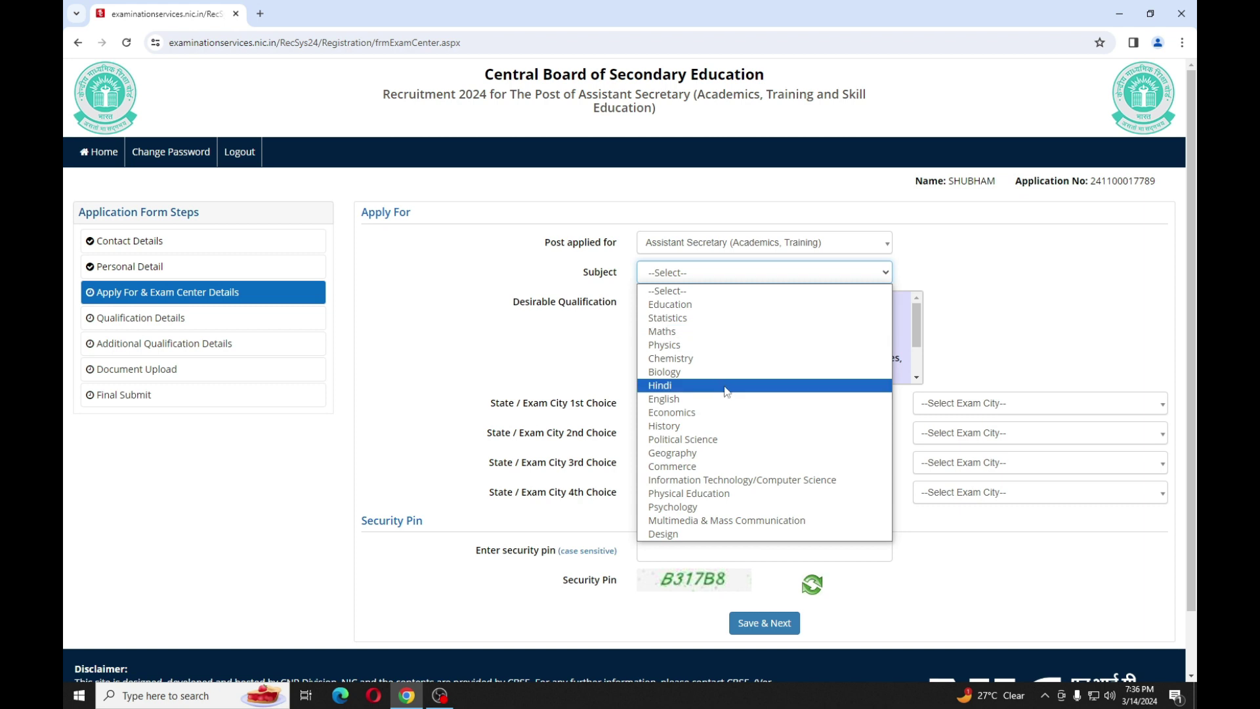
click(722, 413)
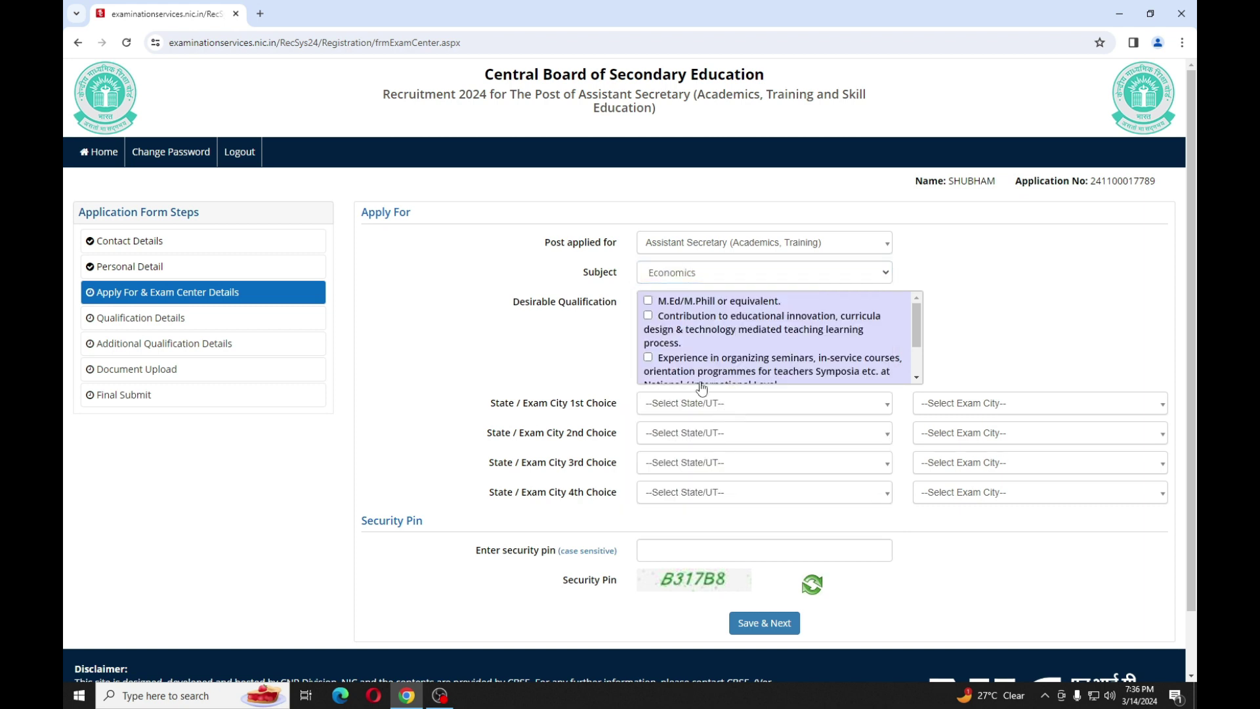
Scroll through and review the desirable qualifications listed for the post
mouse_move(917, 318)
mouse_down()
mouse_move(920, 352)
mouse_move(921, 338)
mouse_up()
scroll(919, 338, up, 1)
scroll(762, 350, up, 1)
drag(914, 332, 922, 358)
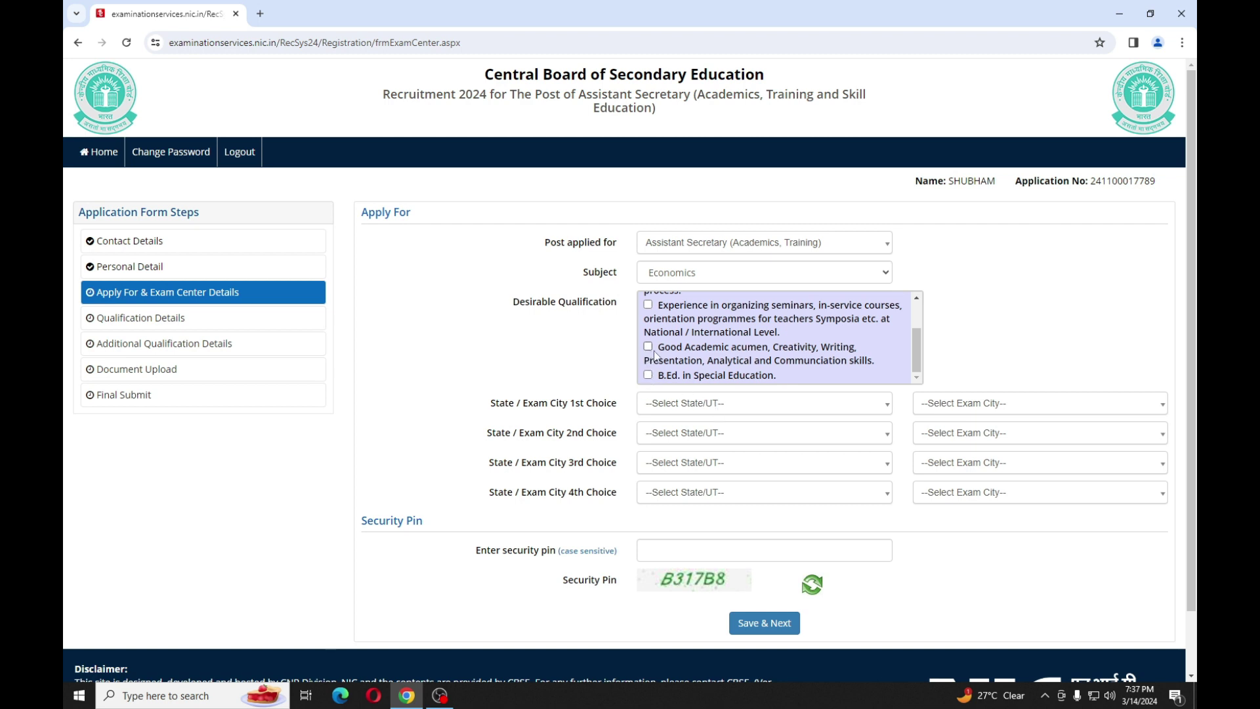
scroll(670, 363, up, 1)
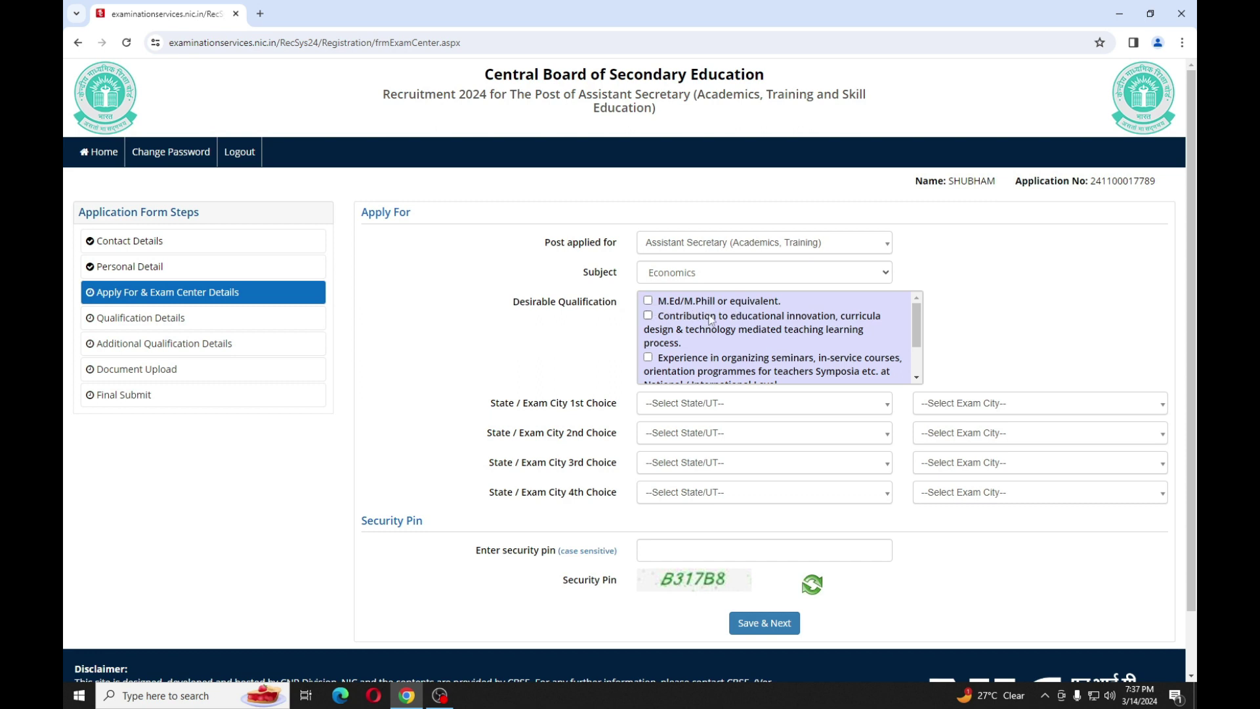
scroll(711, 320, down, 2)
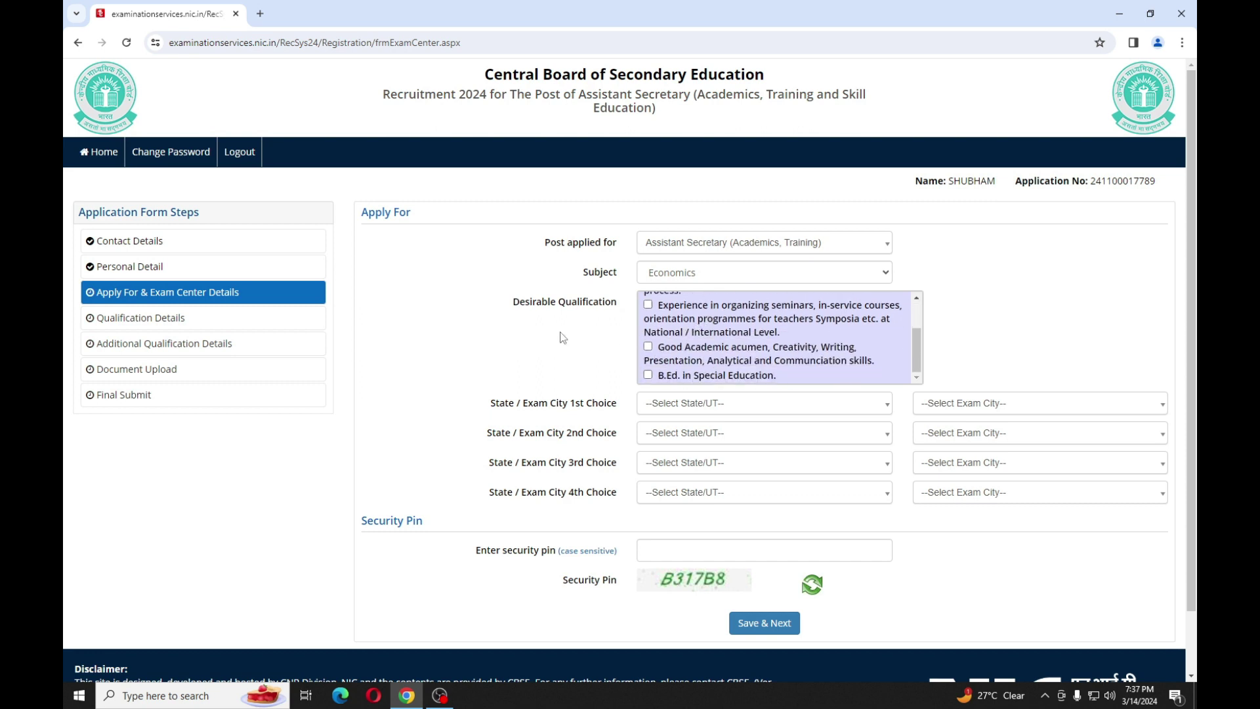
drag(515, 307, 622, 315)
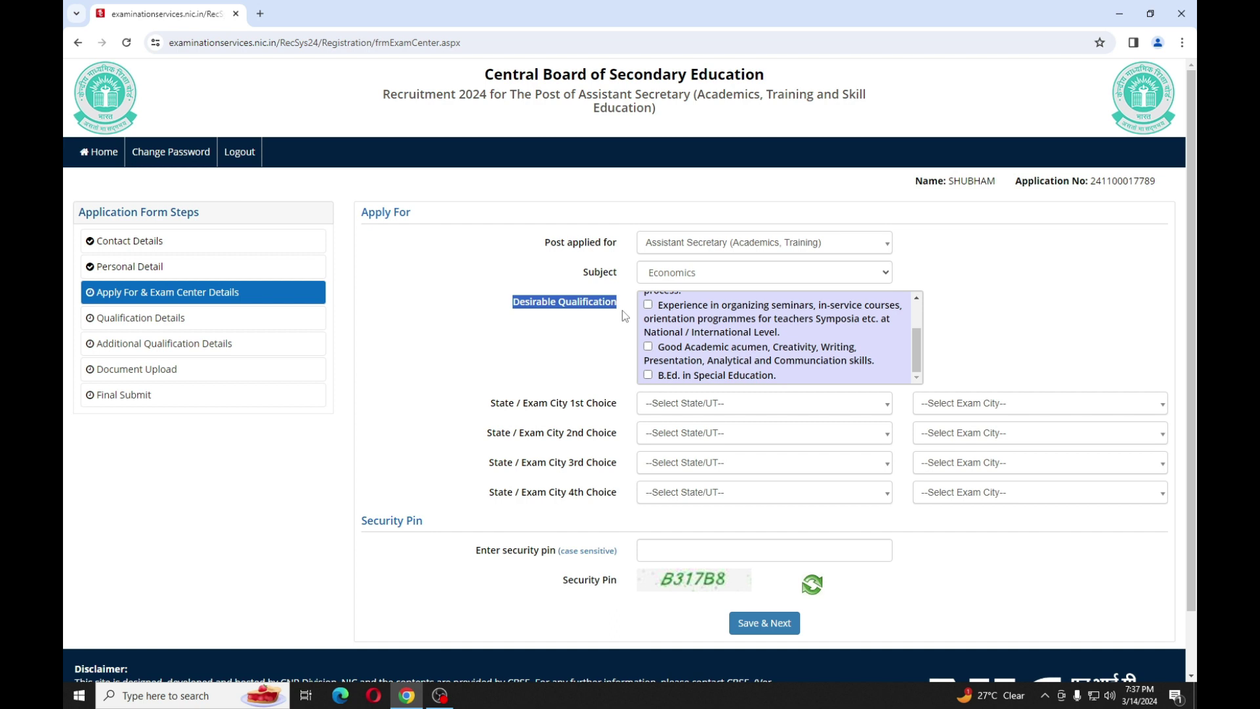
click(789, 244)
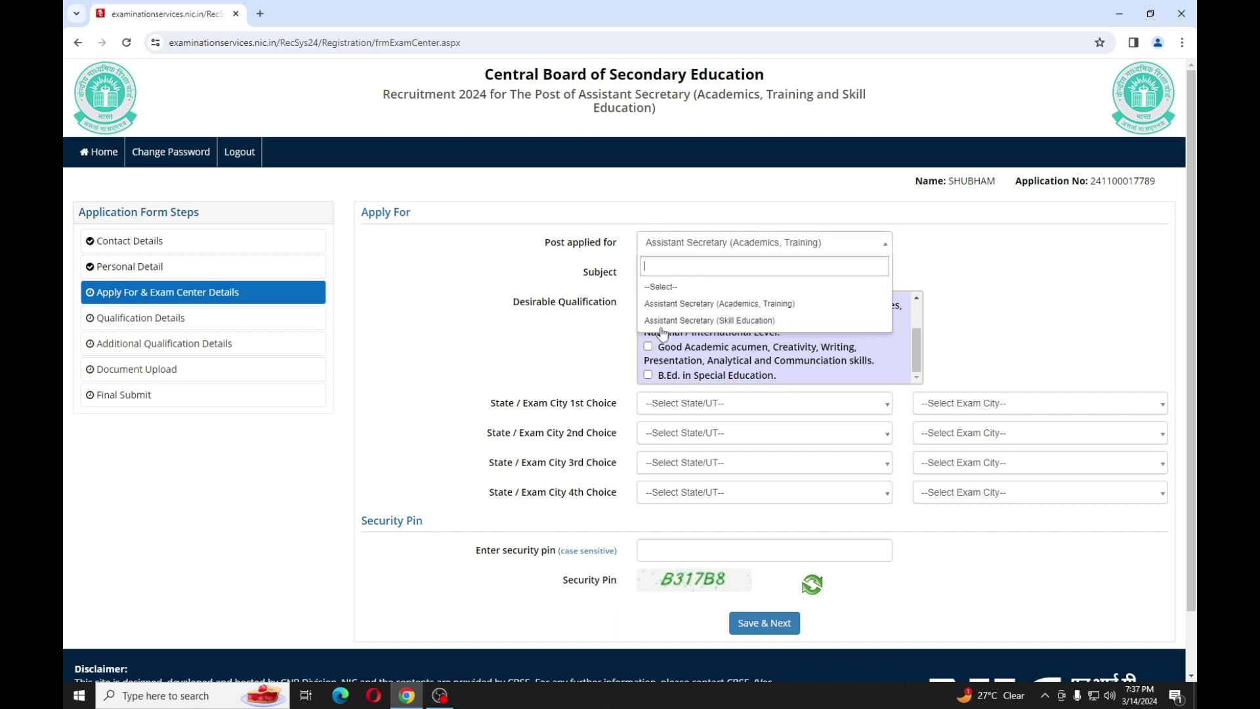
Switch the post to Skill Education and check its subject options
click(757, 322)
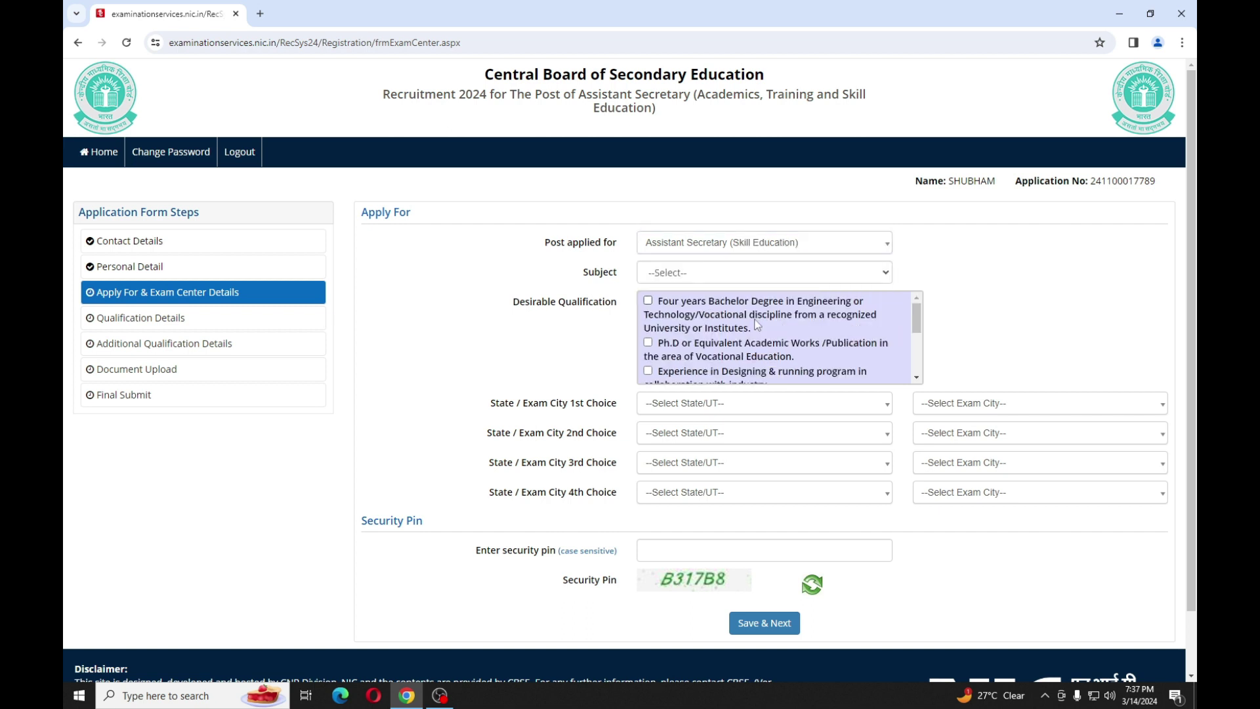
click(891, 271)
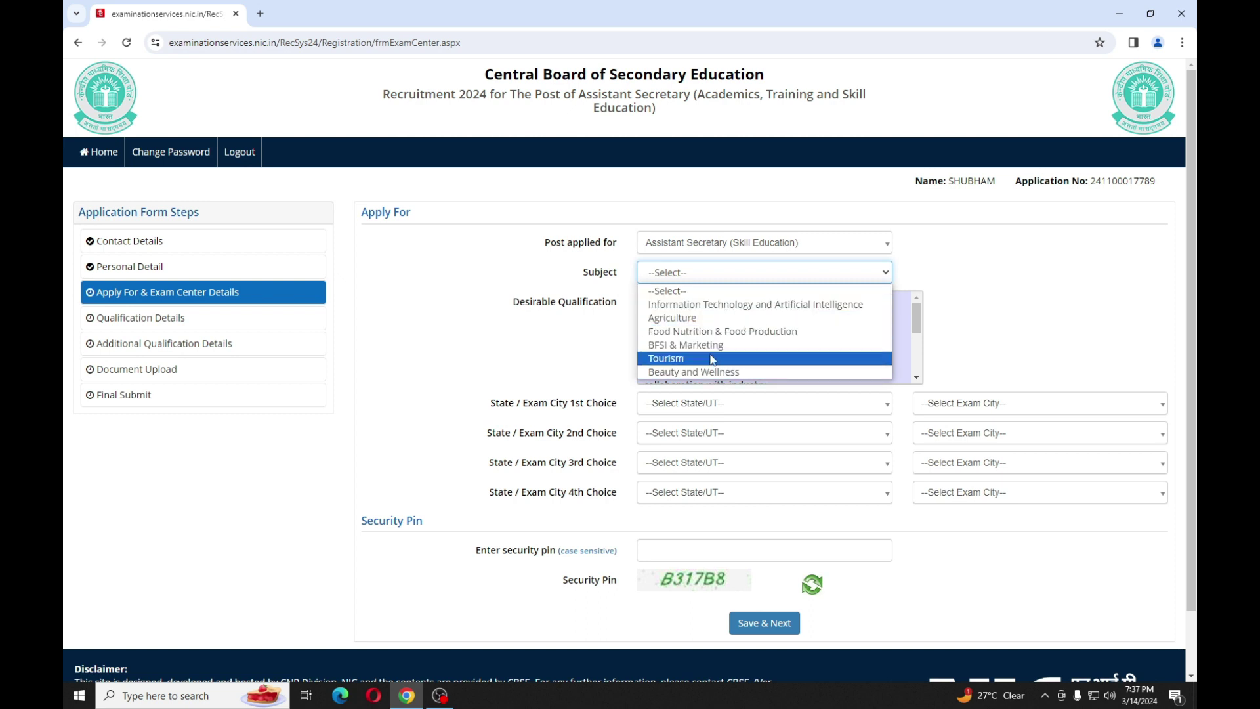
click(956, 260)
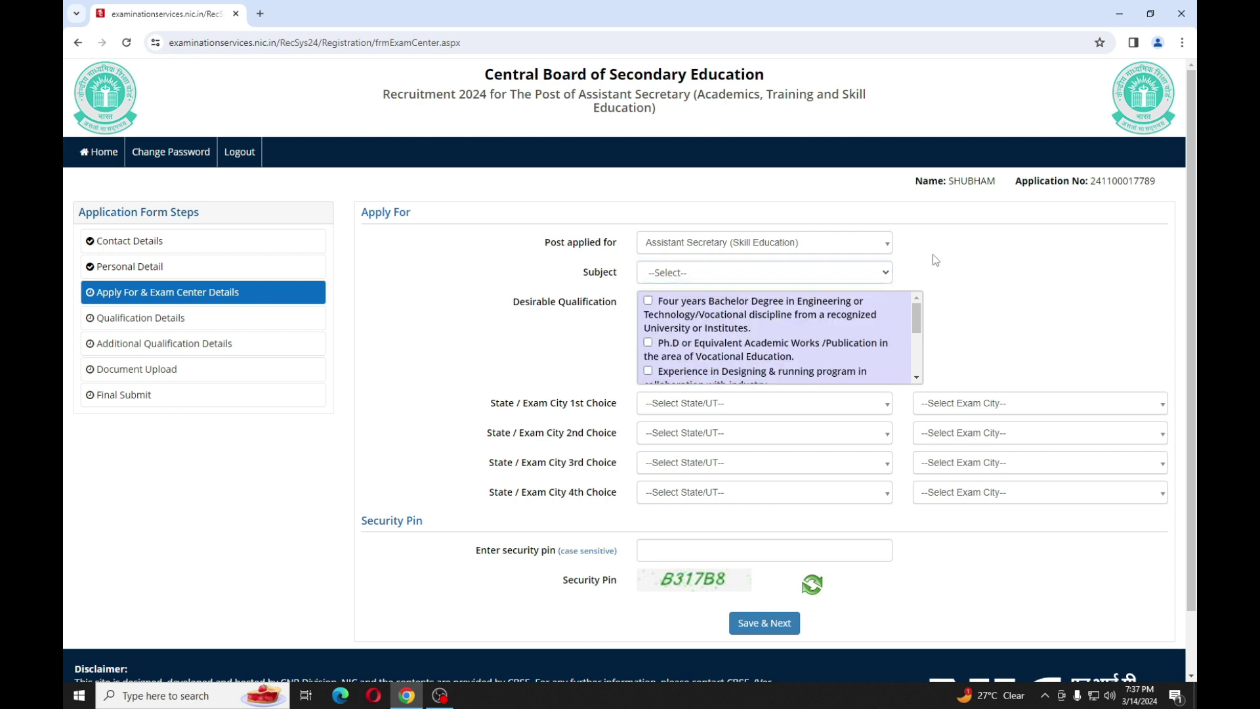
click(875, 272)
Switch the post back to Academics, Training and select Hindi as the subject
click(875, 271)
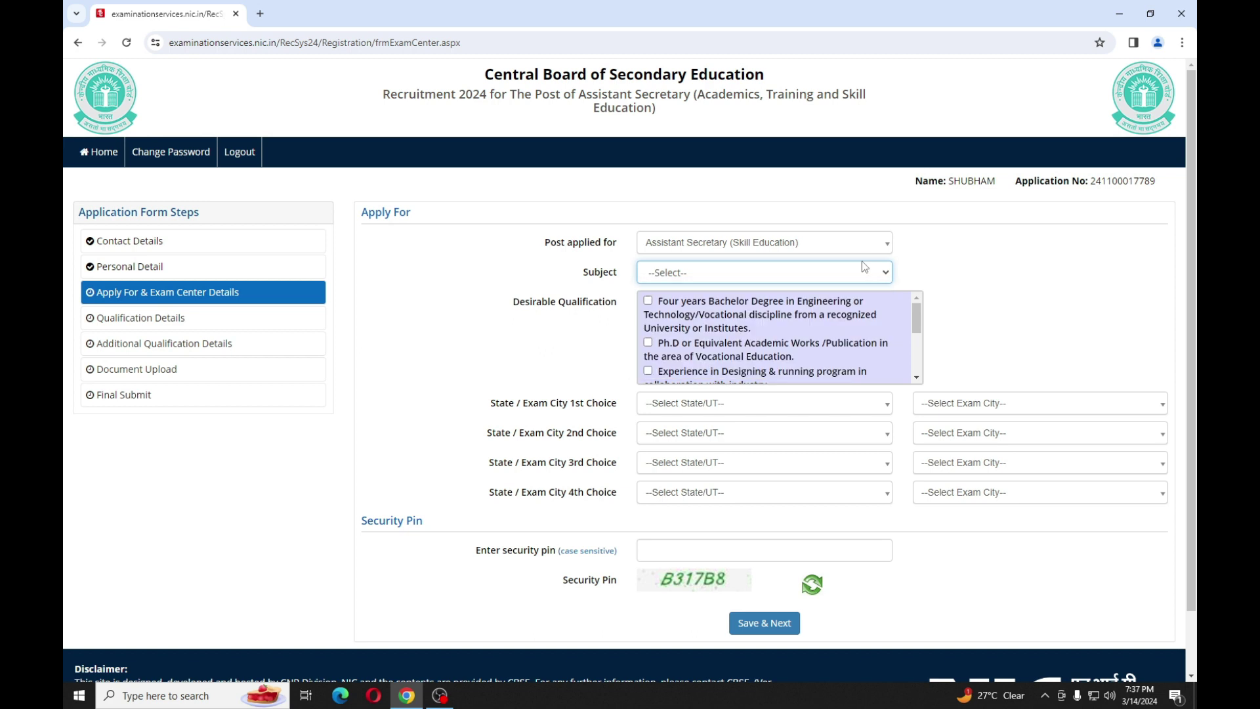
click(842, 246)
click(798, 314)
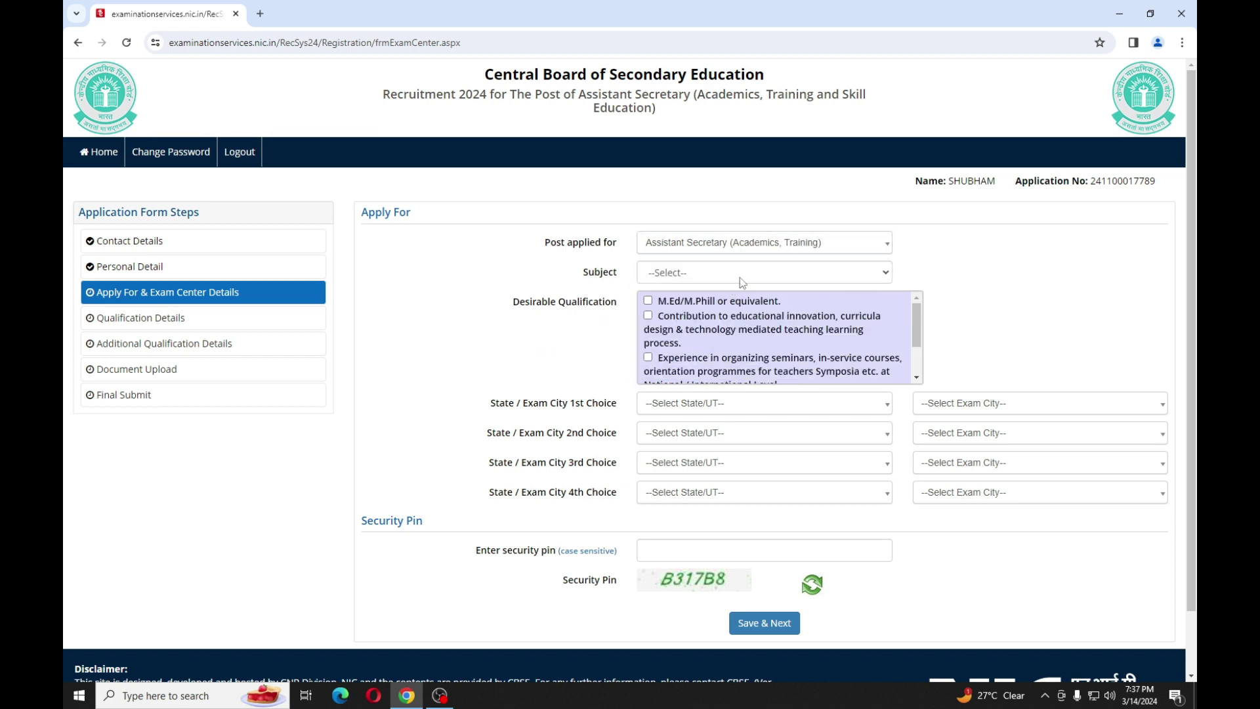
click(741, 275)
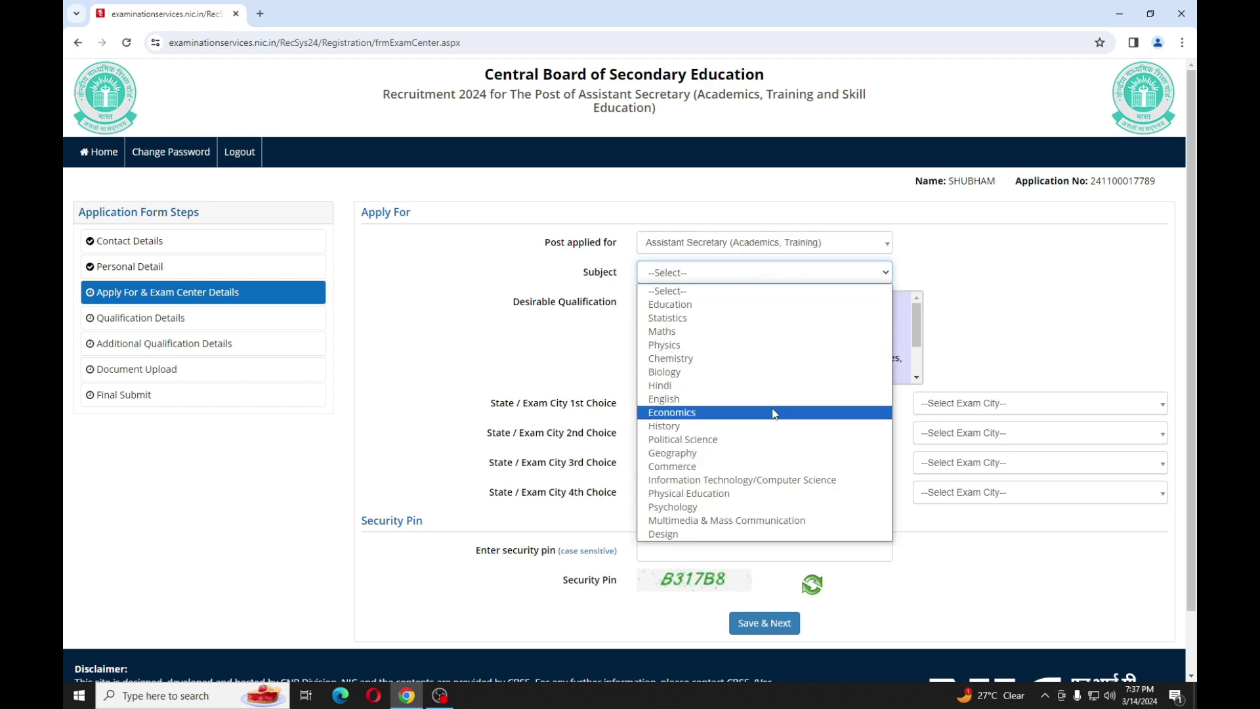
click(778, 387)
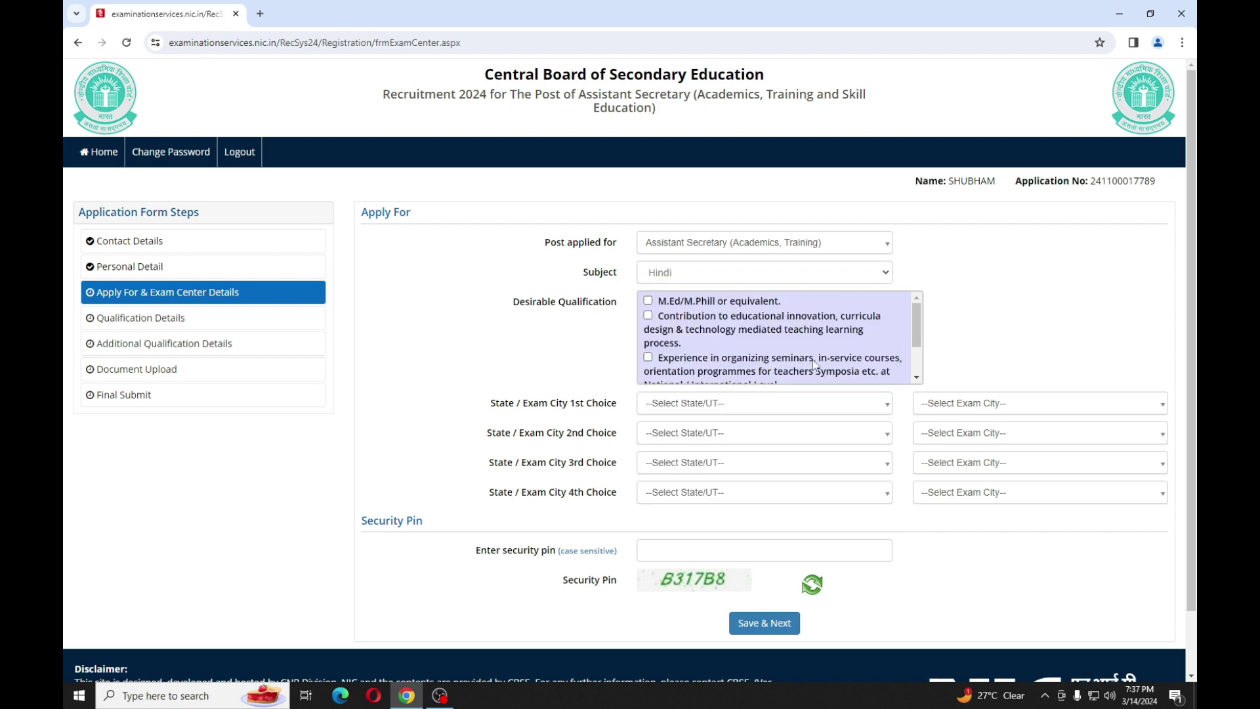
Set the 1st exam centre choice to UTTAR PRADESH / PRAYAGRAJ (ALLAHABAD)
click(729, 404)
text(UTT)
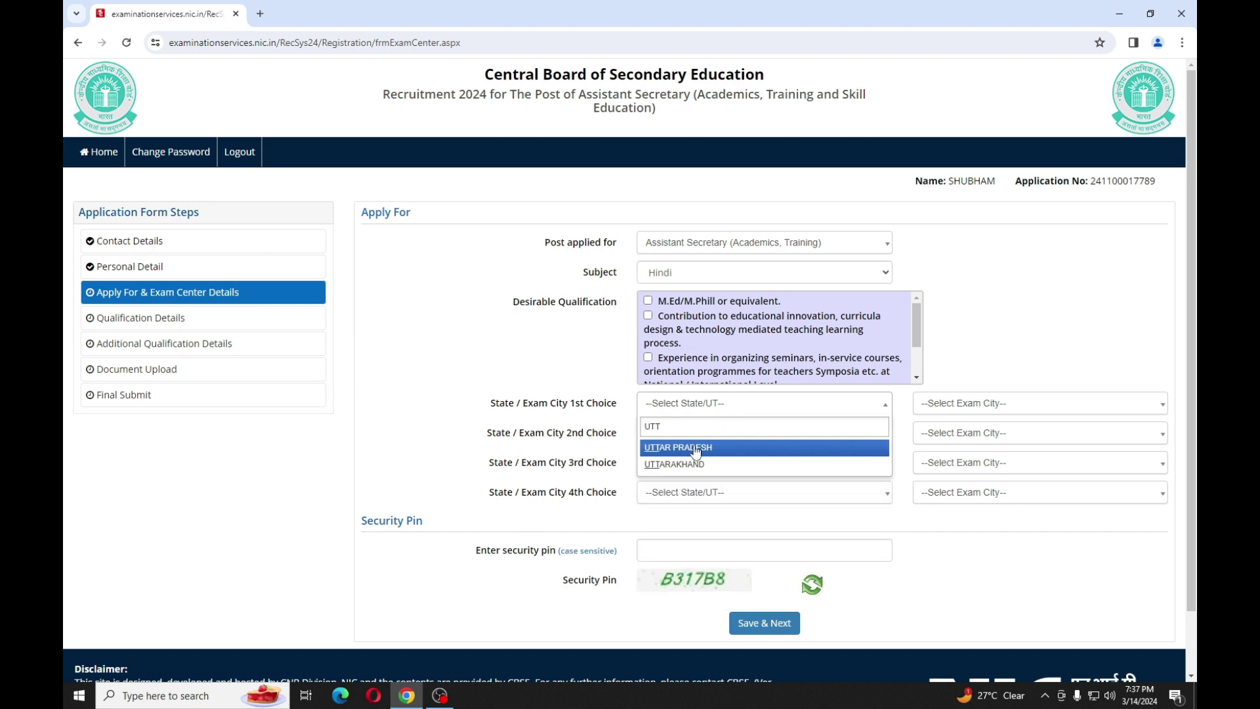
click(695, 449)
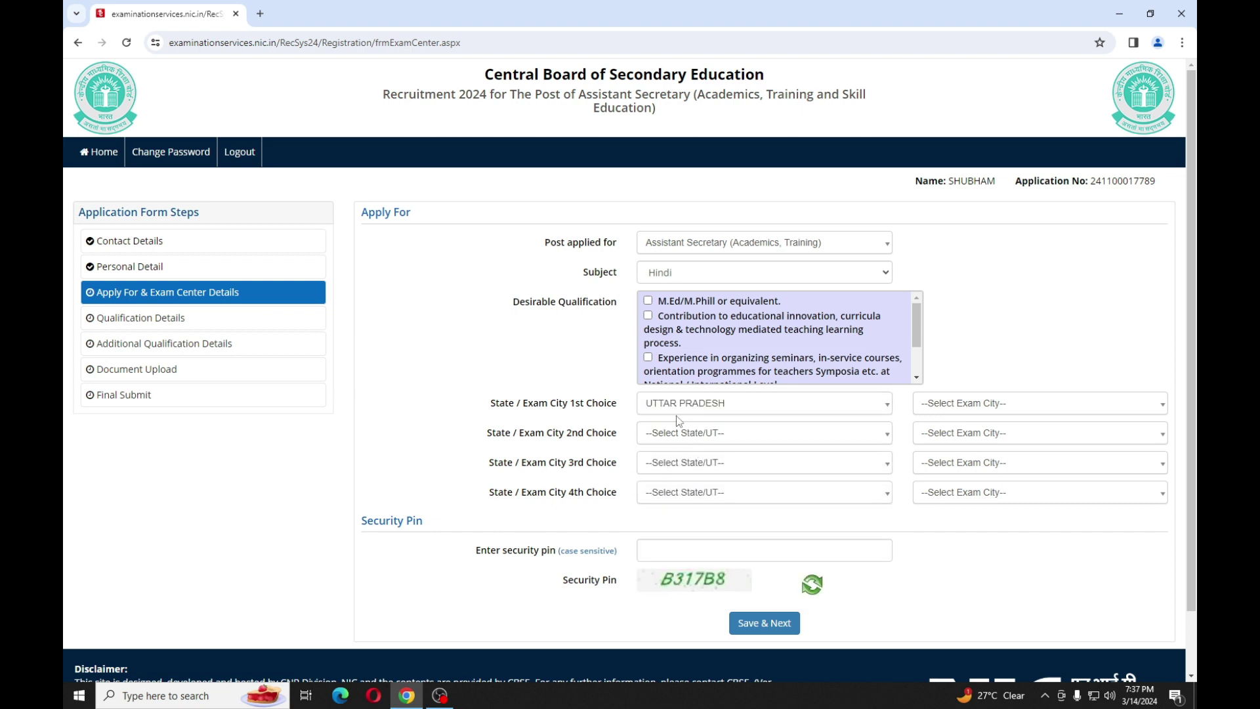
click(1014, 419)
click(999, 464)
Set the 2nd choice to BIHAR / PATNA after the duplicate Prayagraj pick is rejected
click(729, 437)
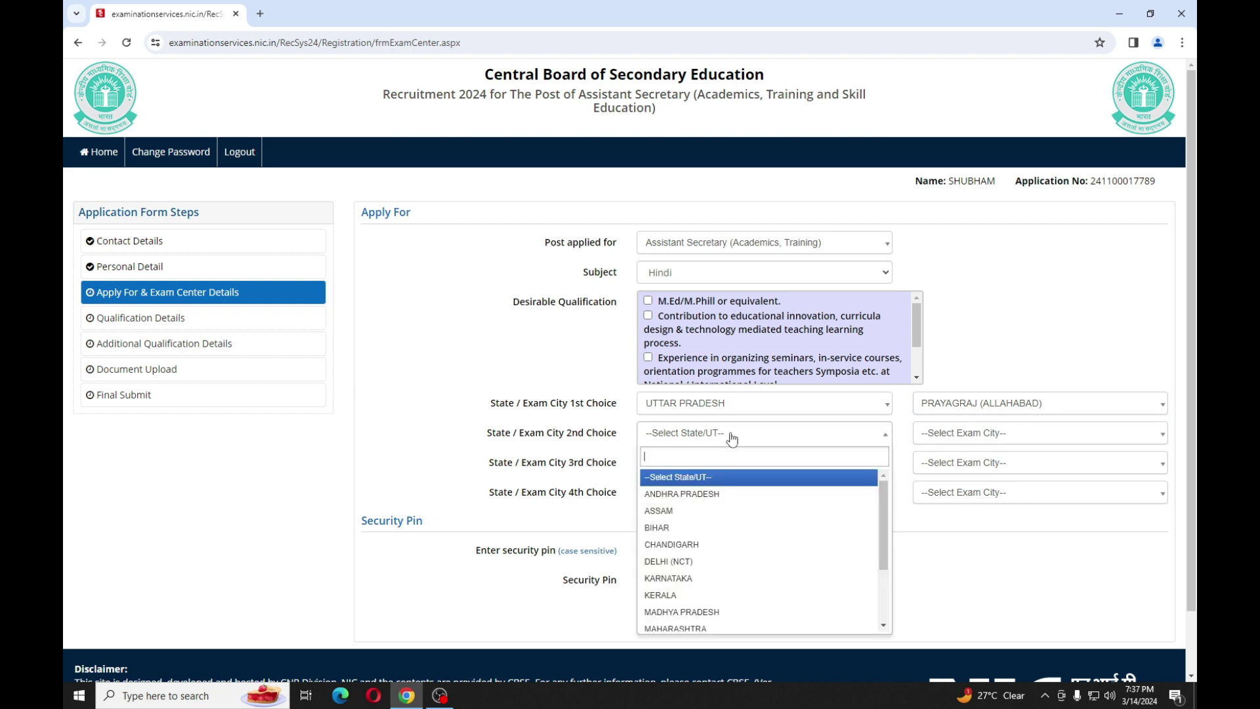
text(utt)
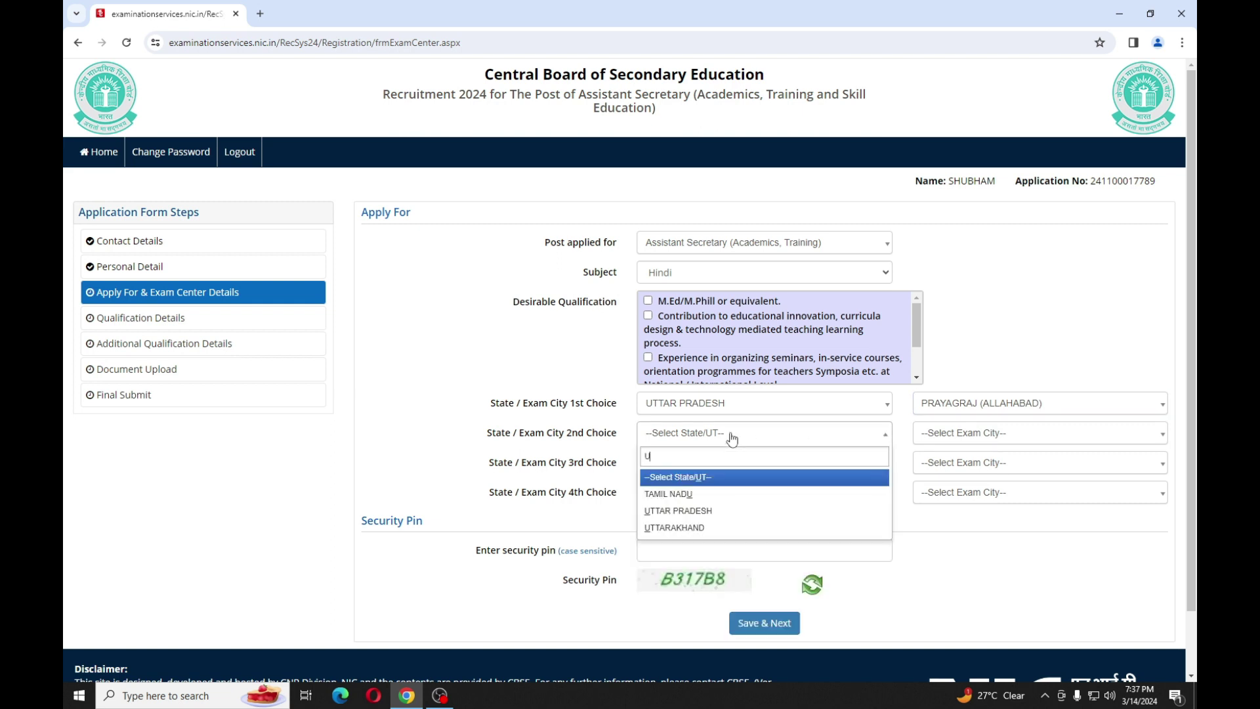
click(719, 515)
click(1032, 436)
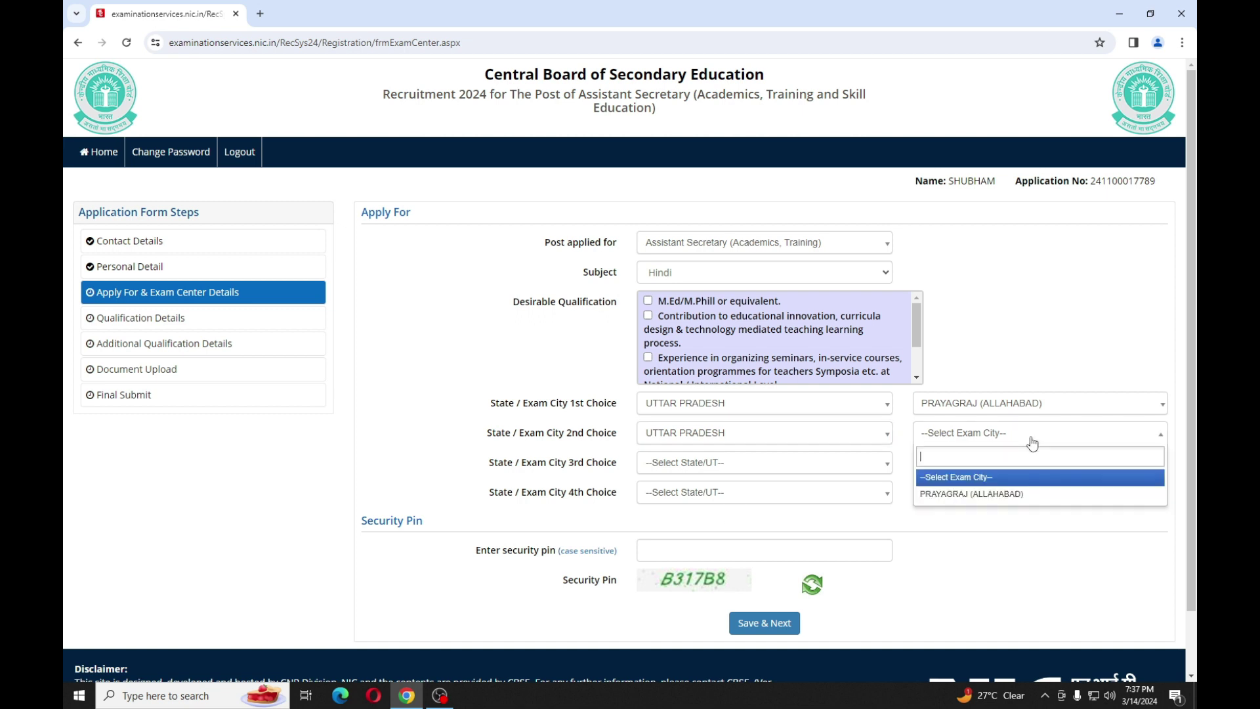
click(978, 496)
click(748, 126)
click(704, 437)
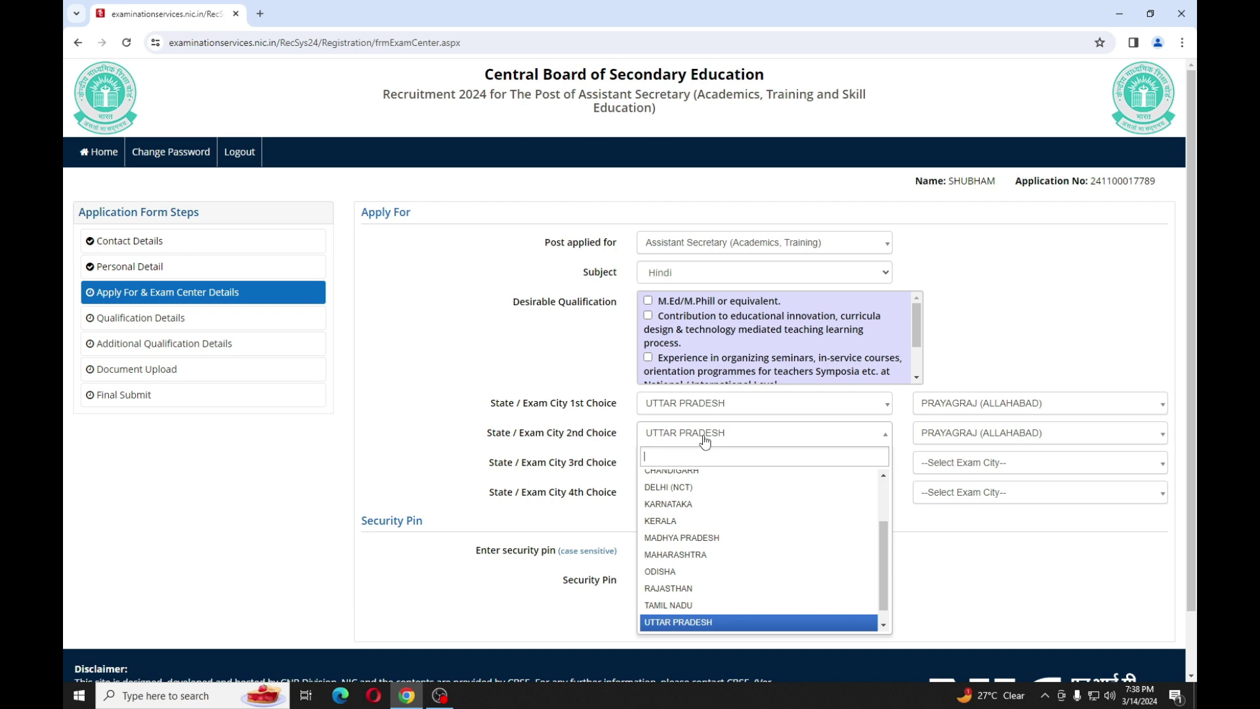
text(bi)
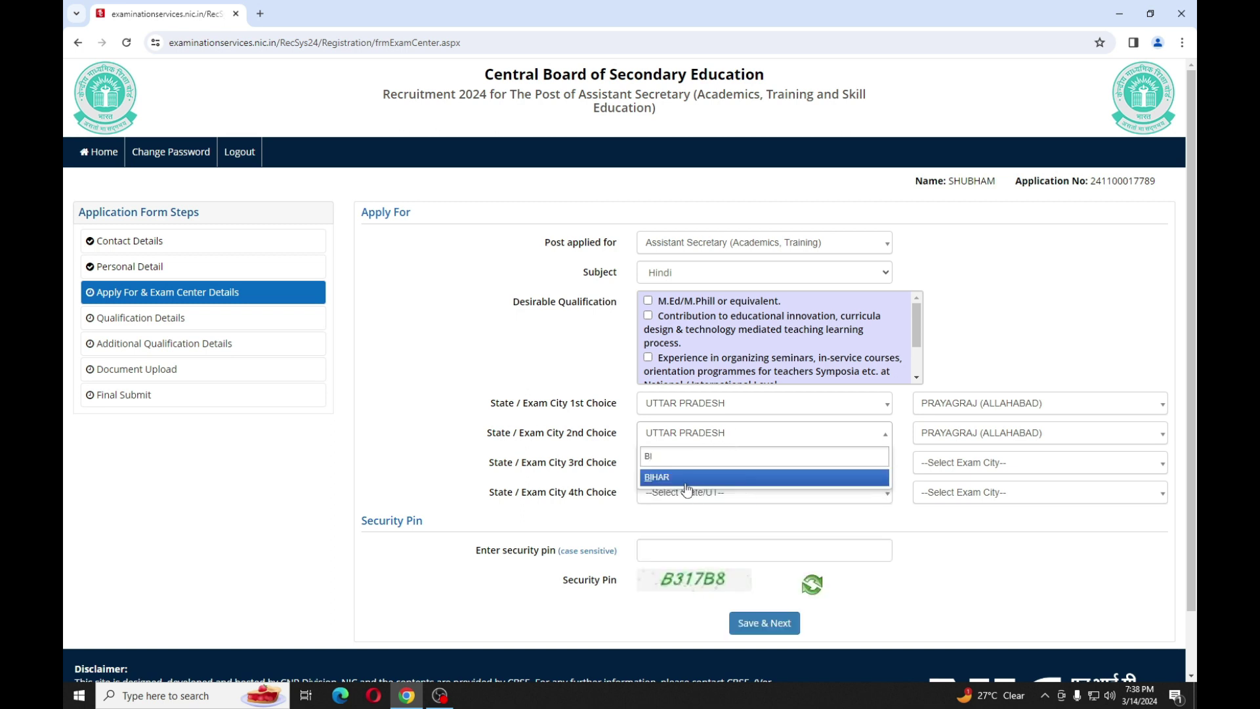
click(685, 489)
click(1004, 437)
click(951, 493)
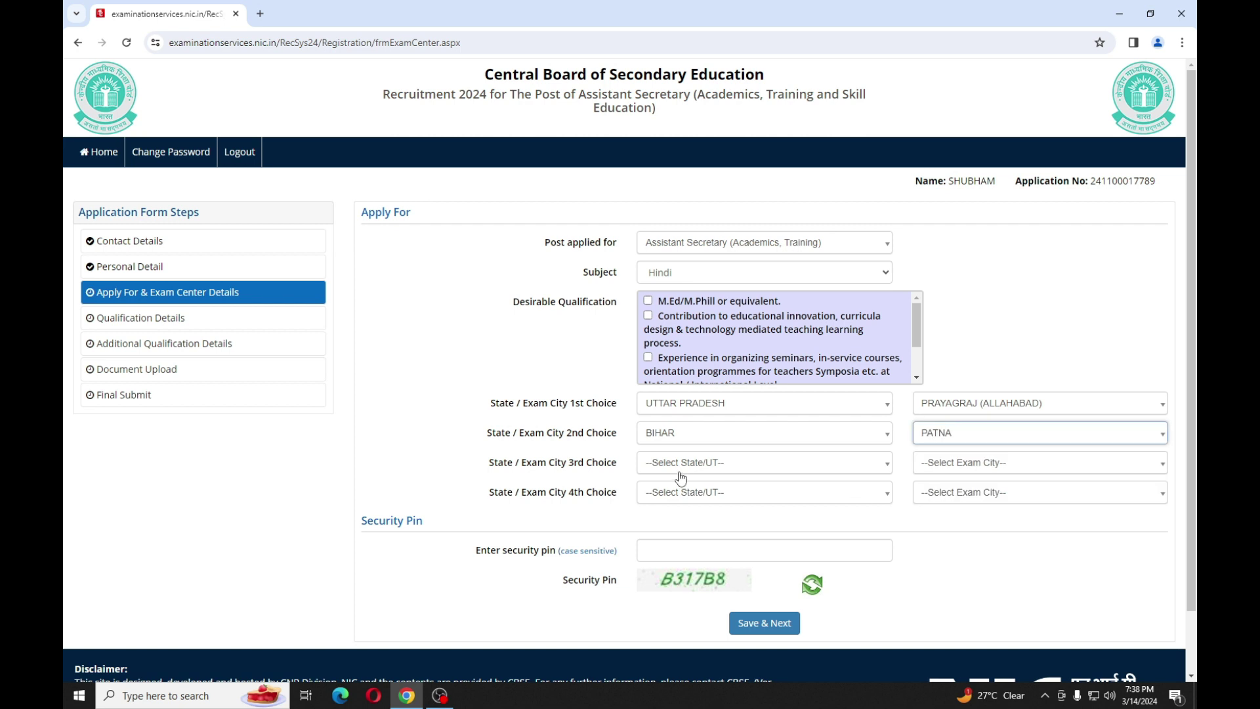
Set the 3rd exam centre choice to MADHYA PRADESH / BHOPAL
click(677, 466)
text(MAD)
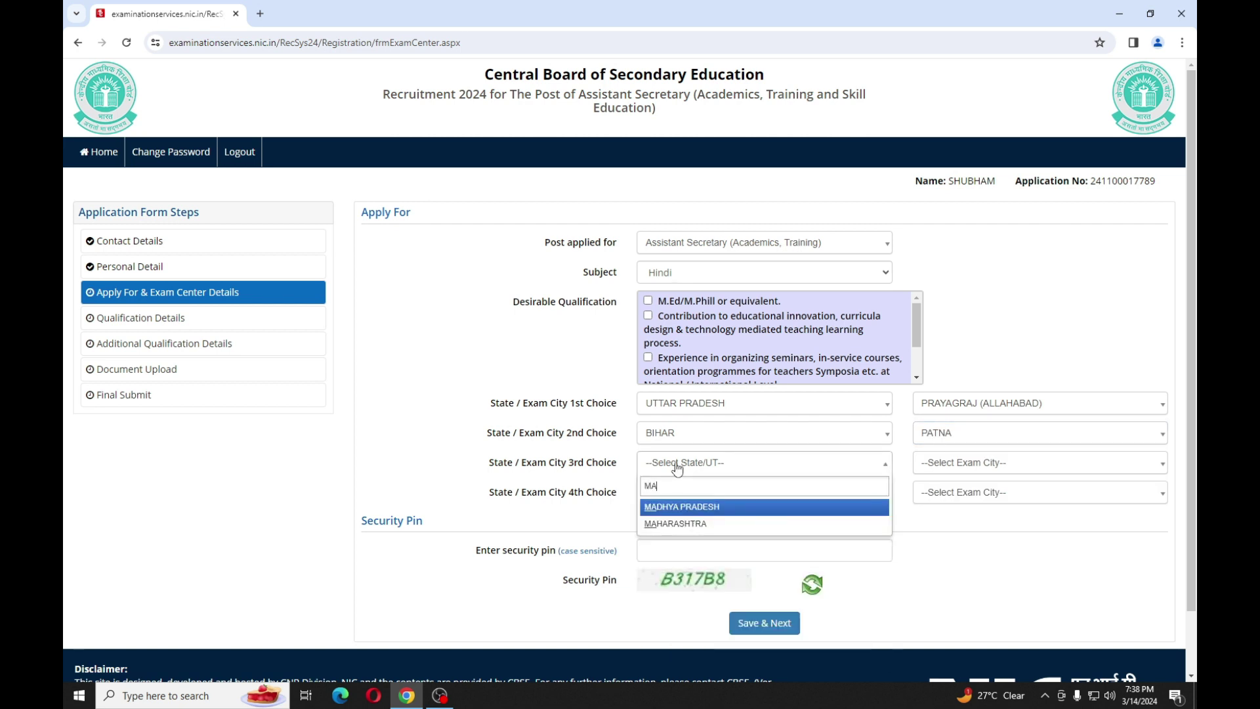
click(740, 507)
click(998, 463)
click(932, 524)
Set the 4th exam centre choice to DELHI (NCT) / DELHI
click(780, 502)
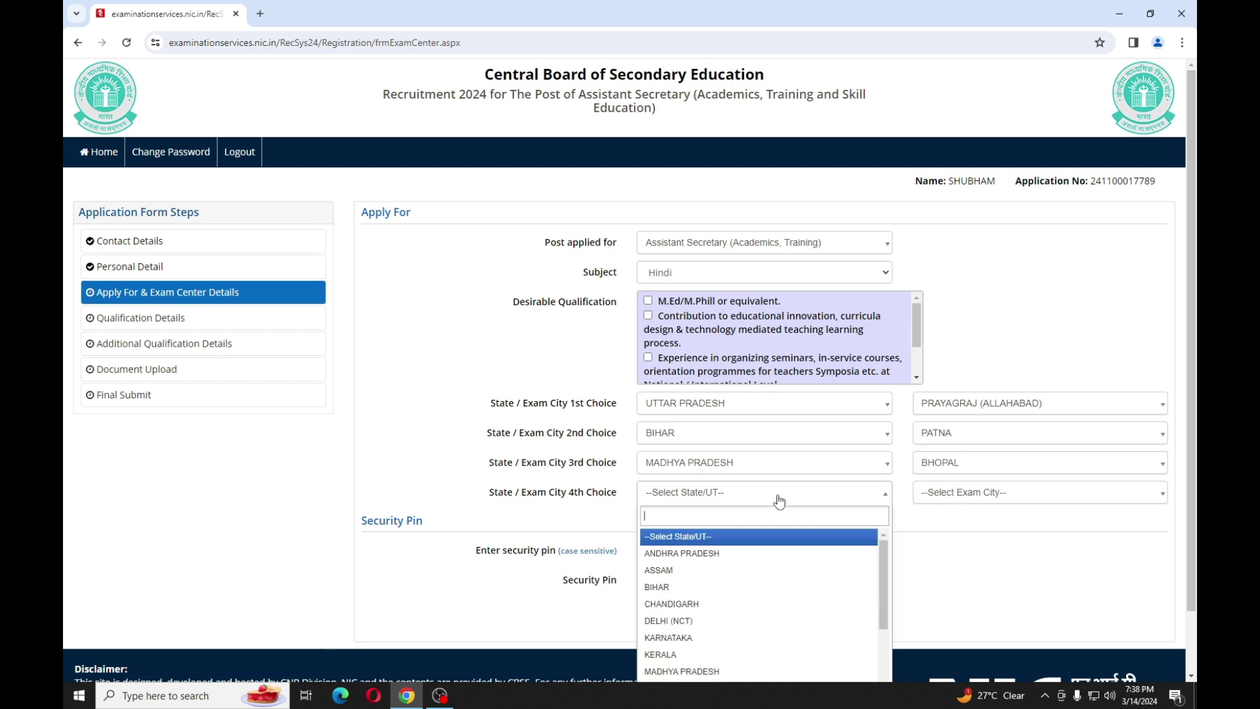
text(del)
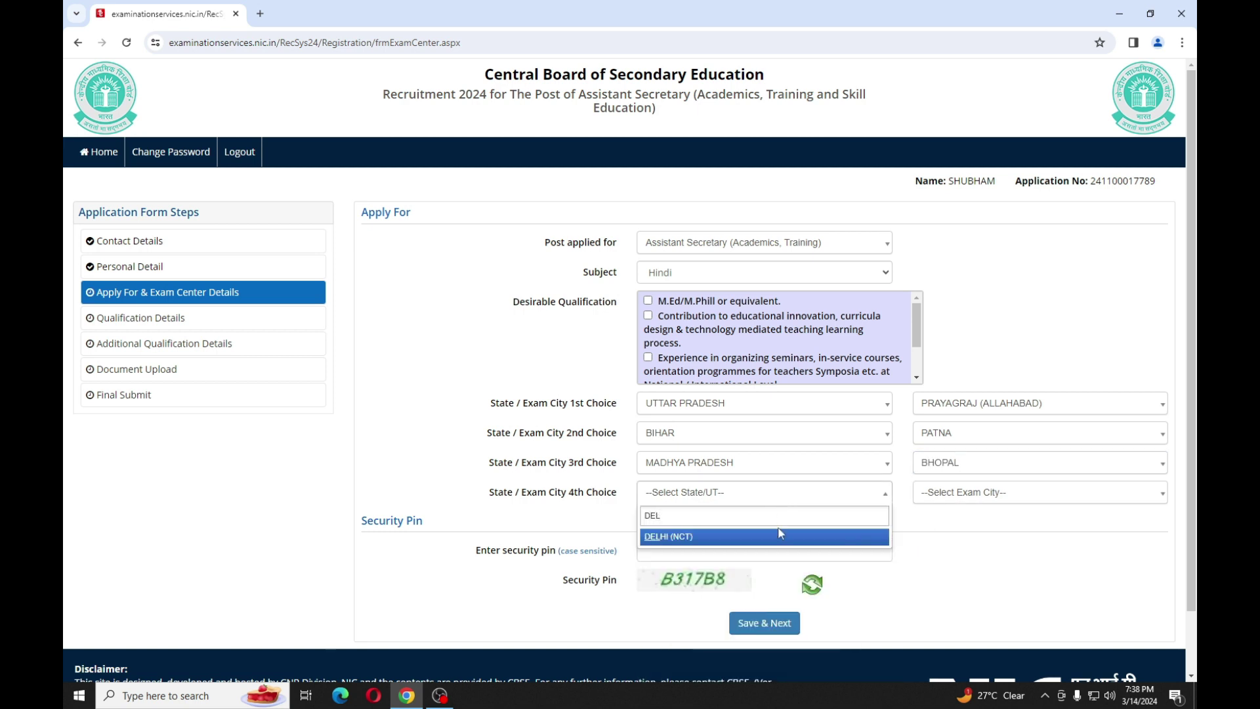
click(778, 535)
click(939, 496)
click(943, 552)
click(707, 547)
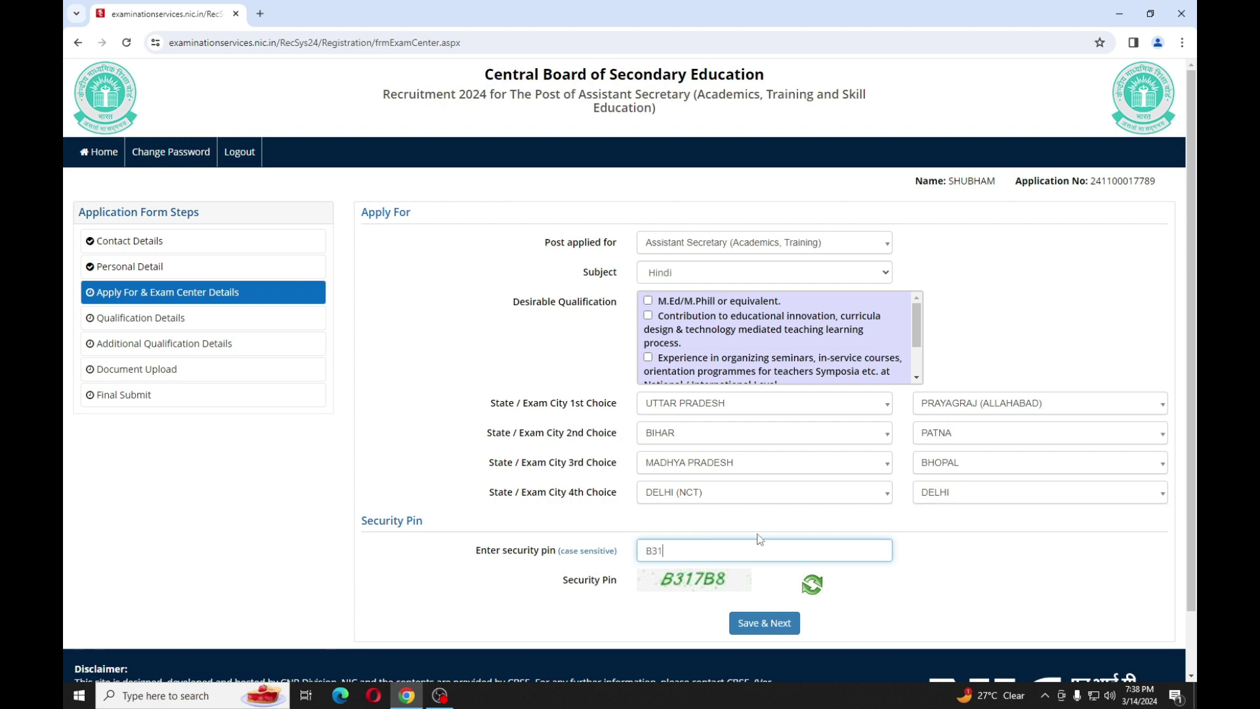
Save the exam centre section with Save & Next and confirm with Yes
click(766, 624)
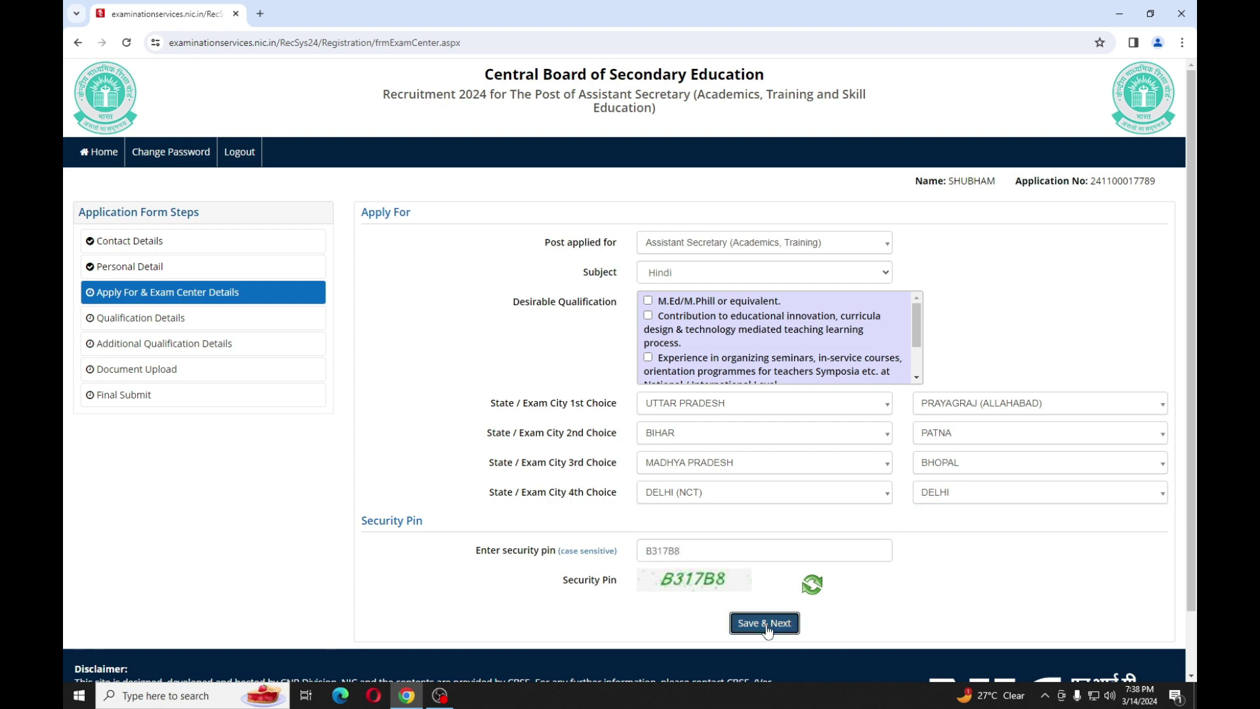
click(605, 397)
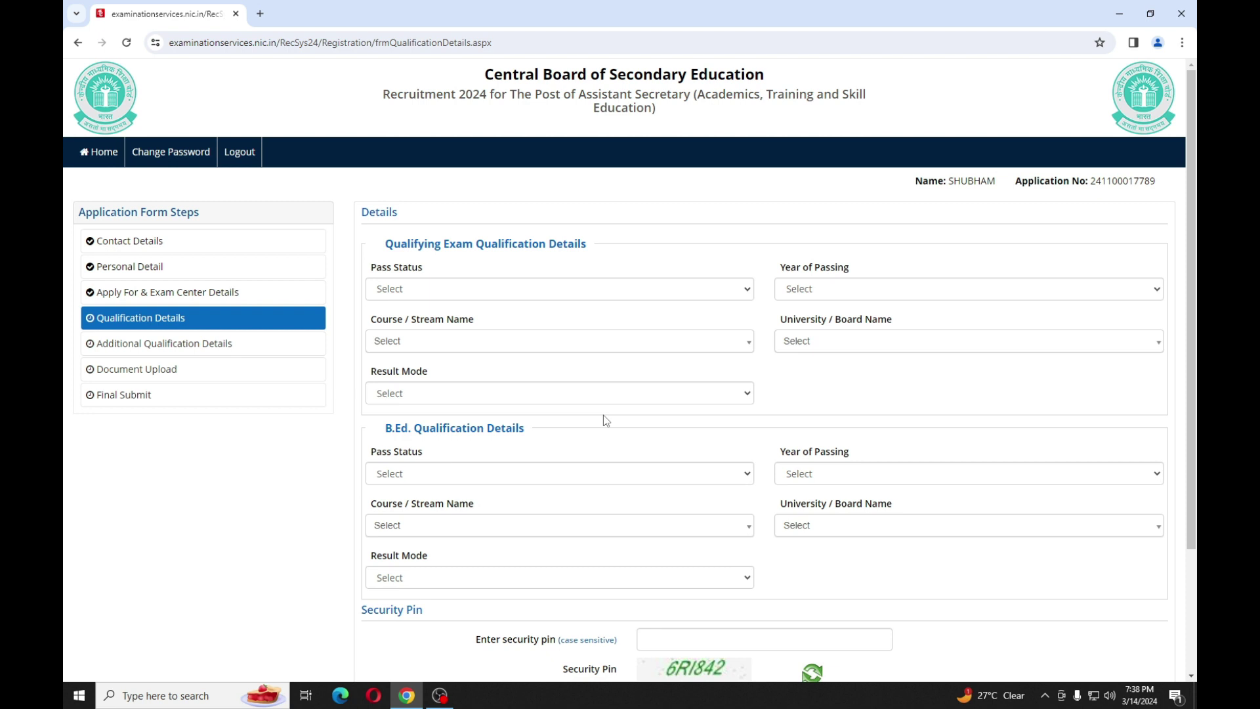
Mark the qualifying exam as Passed with year of passing 2023
click(477, 293)
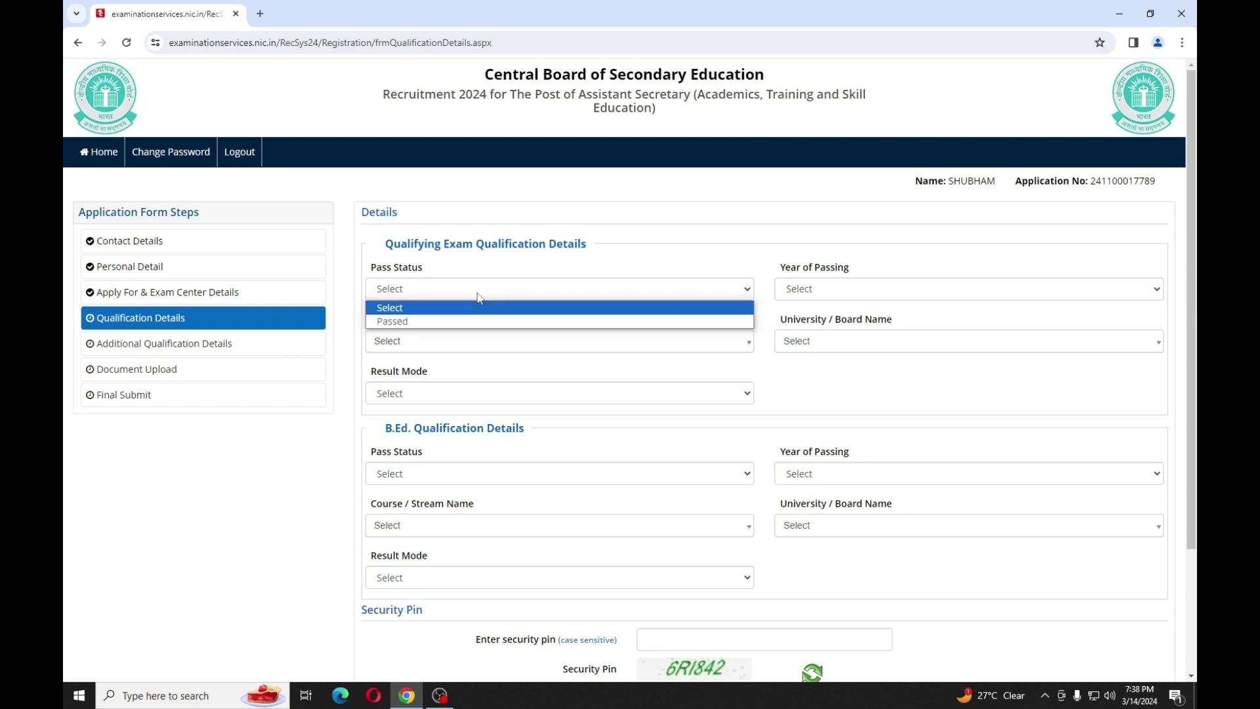
click(458, 321)
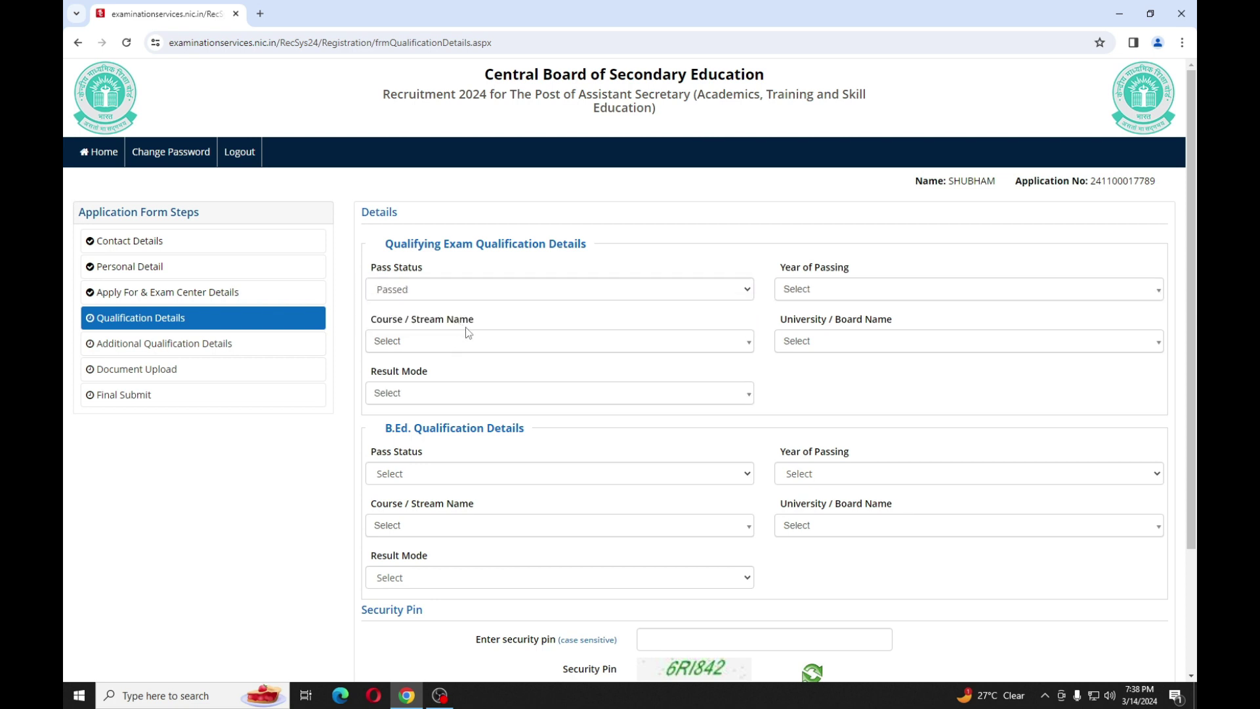
click(821, 297)
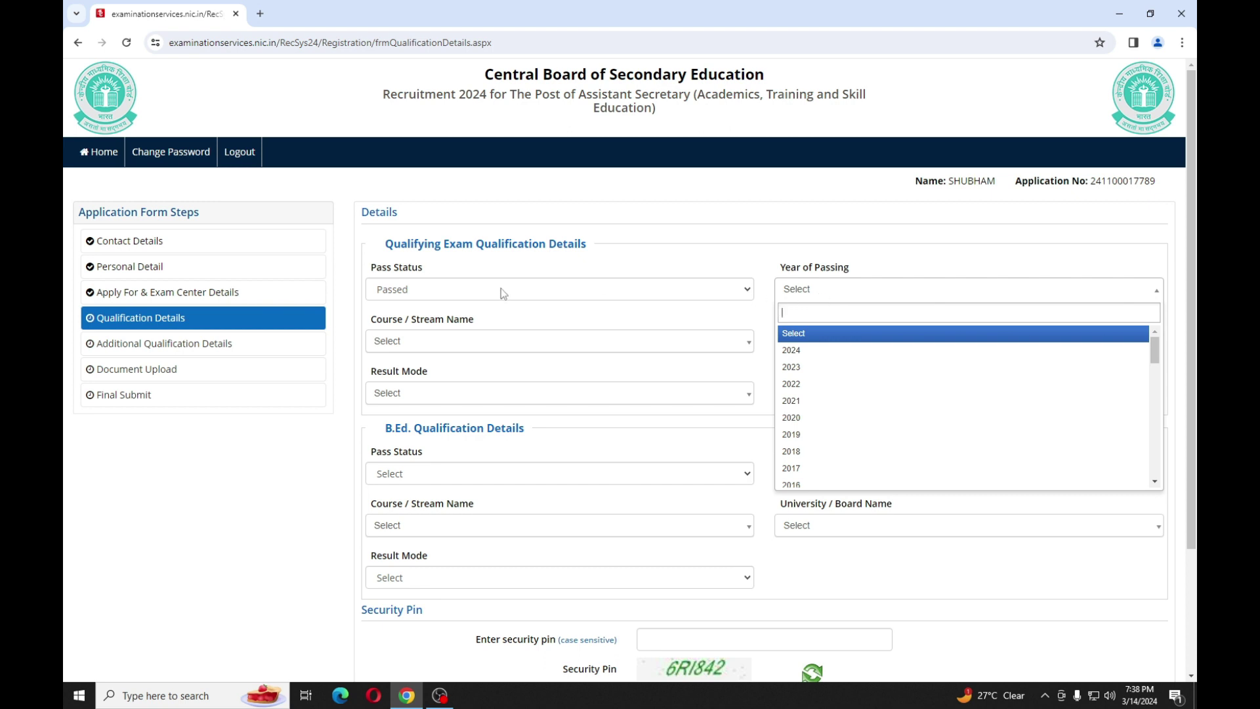
click(485, 290)
click(485, 290)
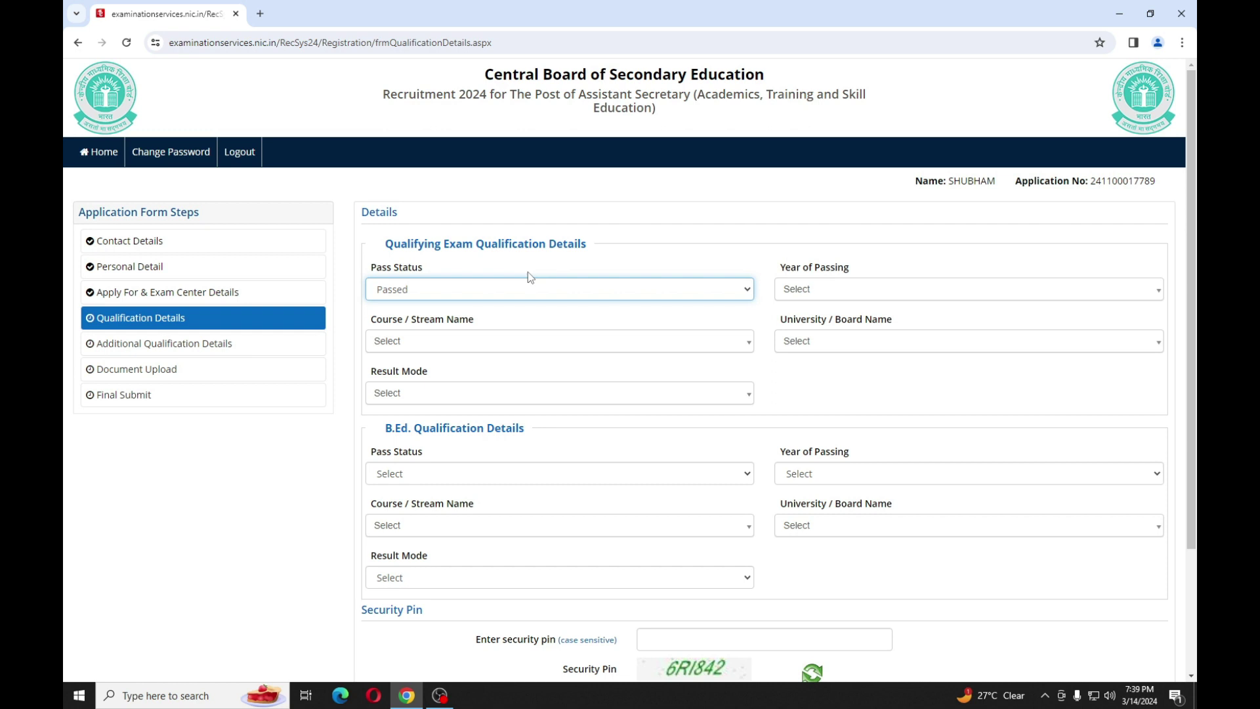
click(474, 289)
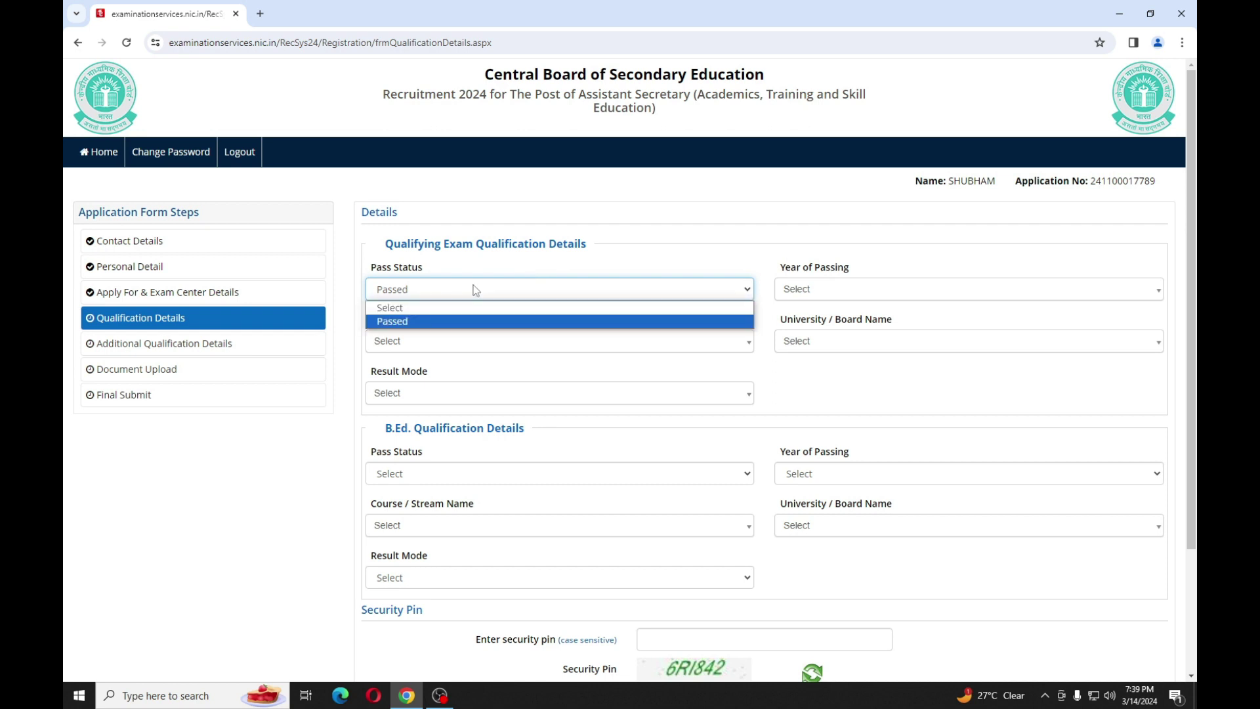
click(460, 321)
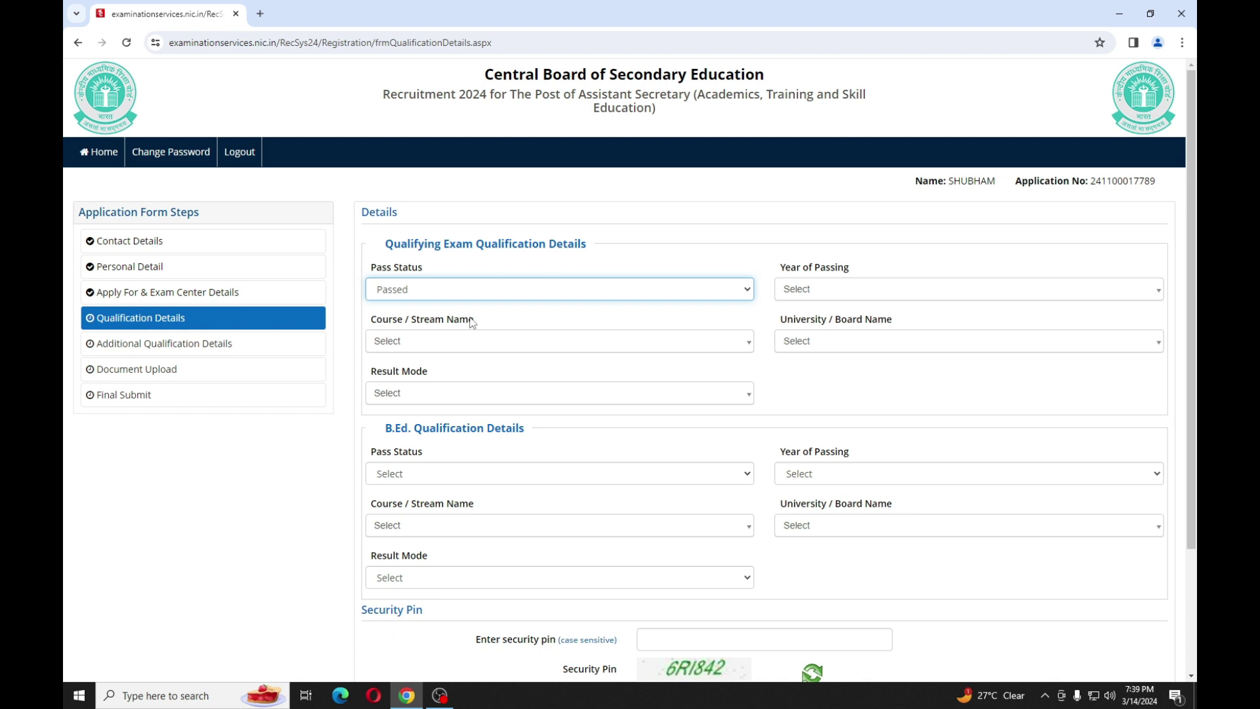
click(813, 291)
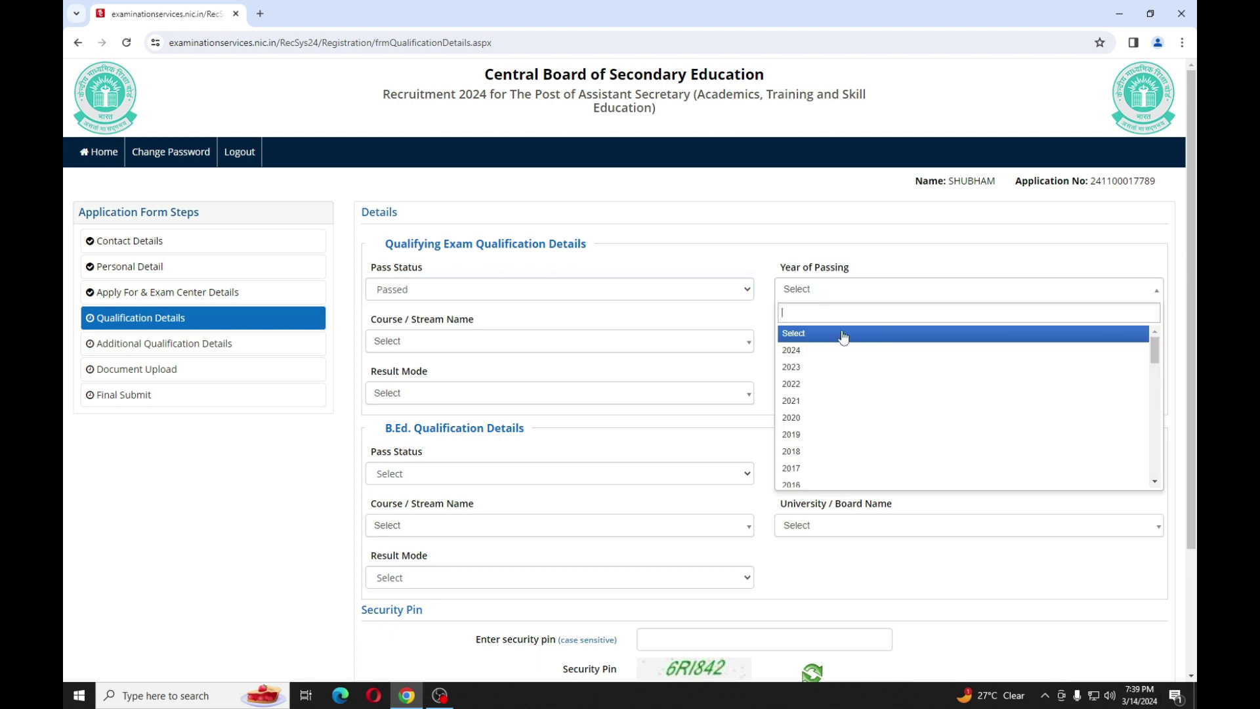
text(3)
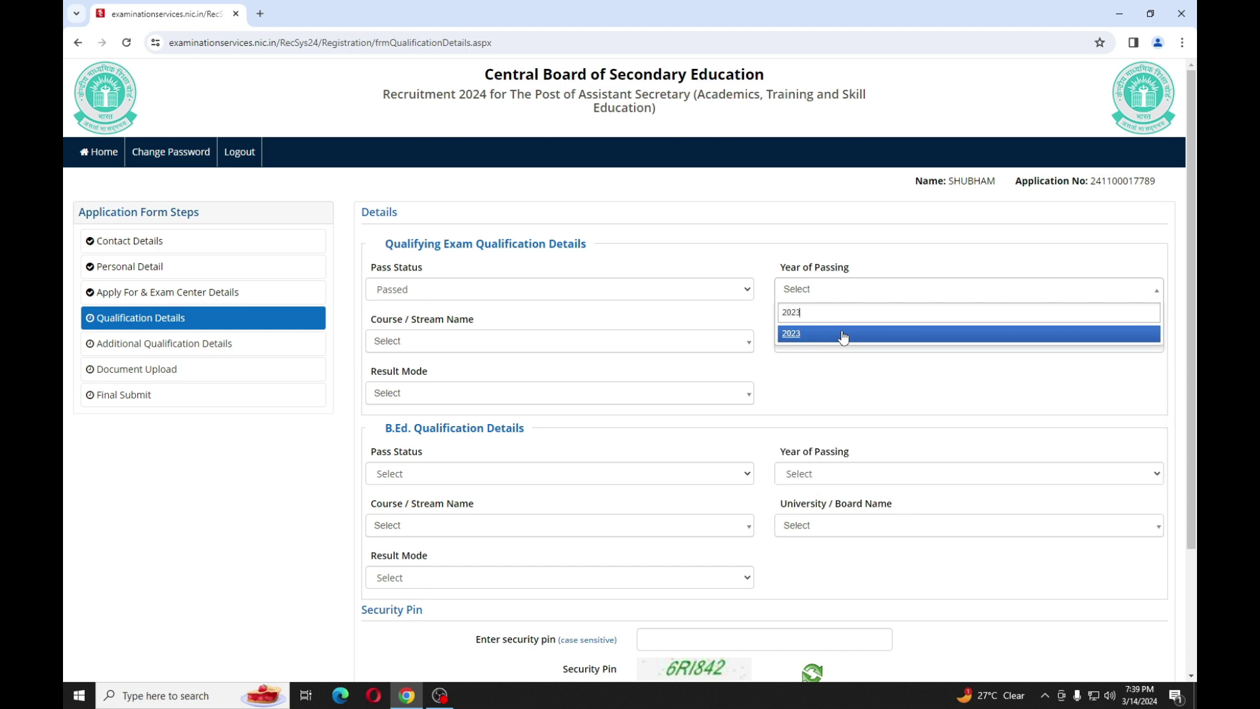
click(844, 334)
Set course Post Graduate Degree in Hindi, university OTHER, named 'UNIVESITY OF ALLAHABAD'
click(495, 348)
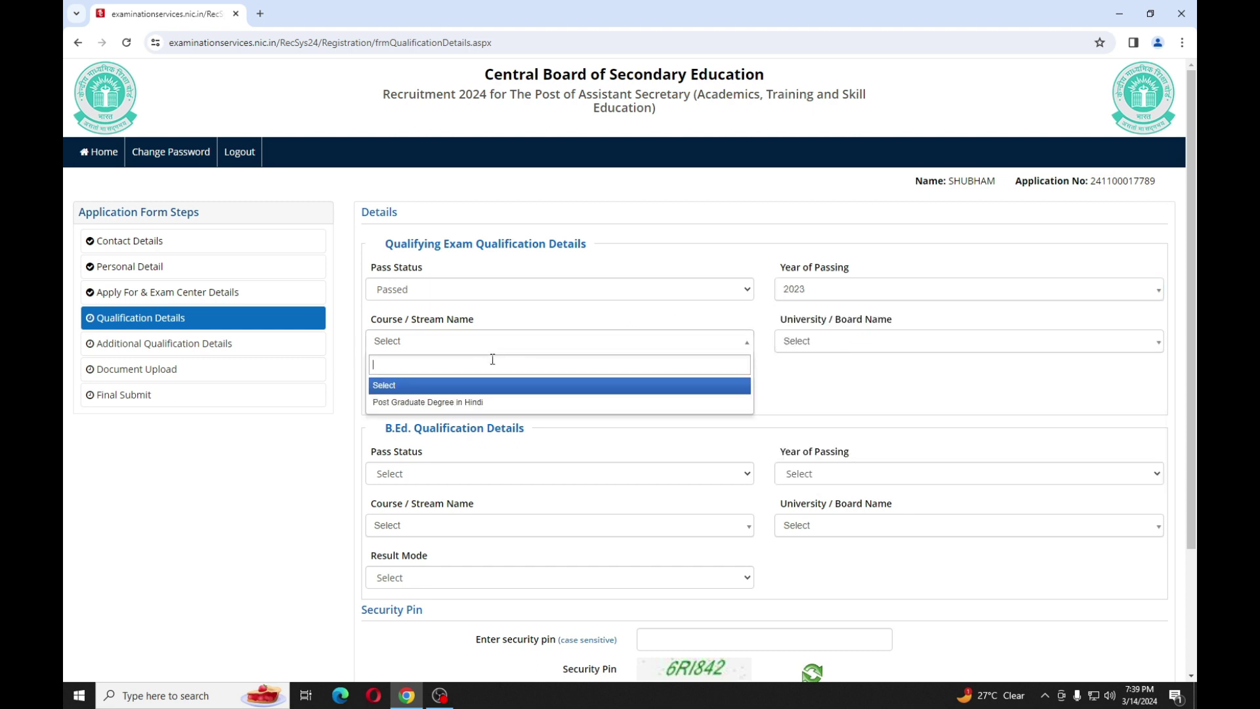
click(449, 403)
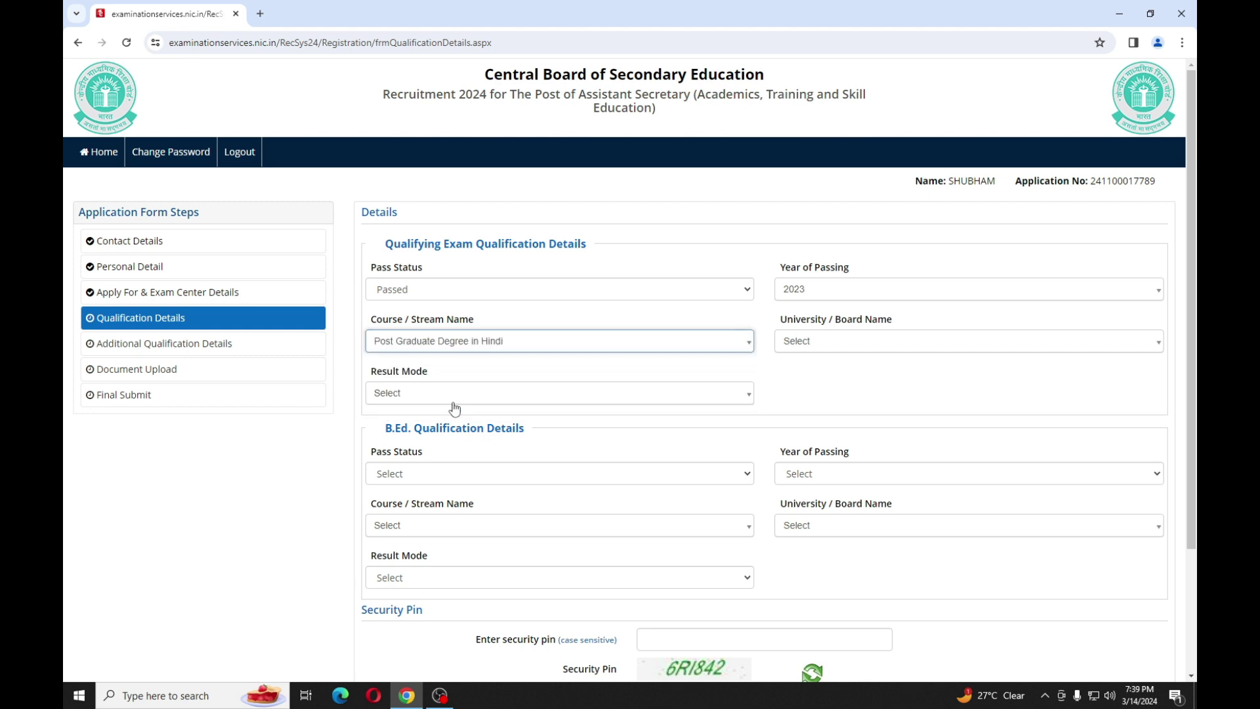
click(840, 346)
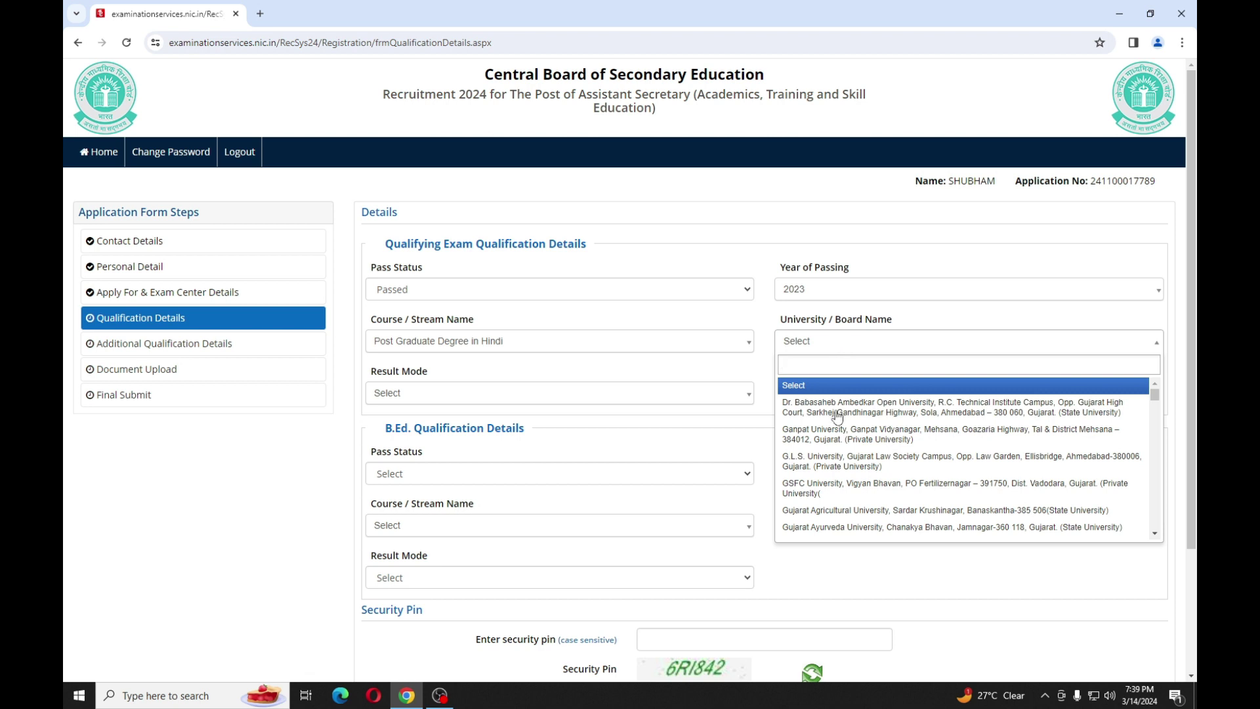
scroll(838, 420, down, 5)
scroll(838, 435, down, 5)
text(OHTE)
key(BackSpace)
key(BackSpace)
key(BackSpace)
key(BackSpace)
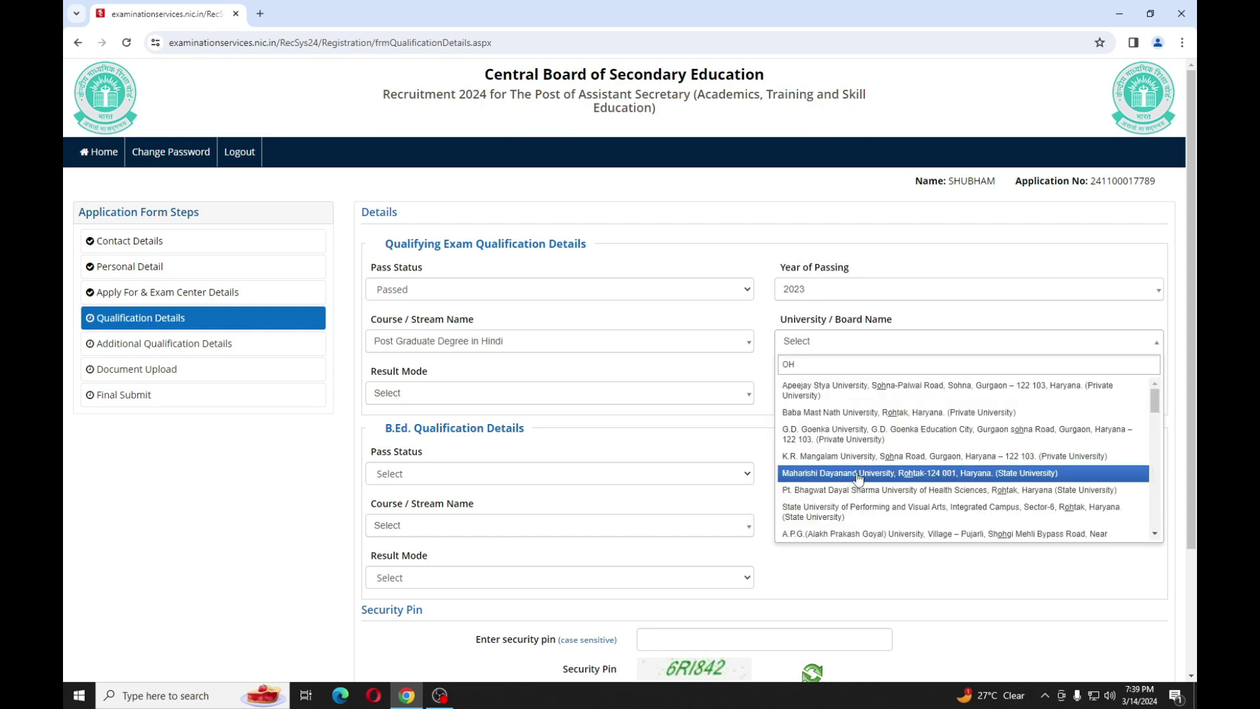
text(OTHER)
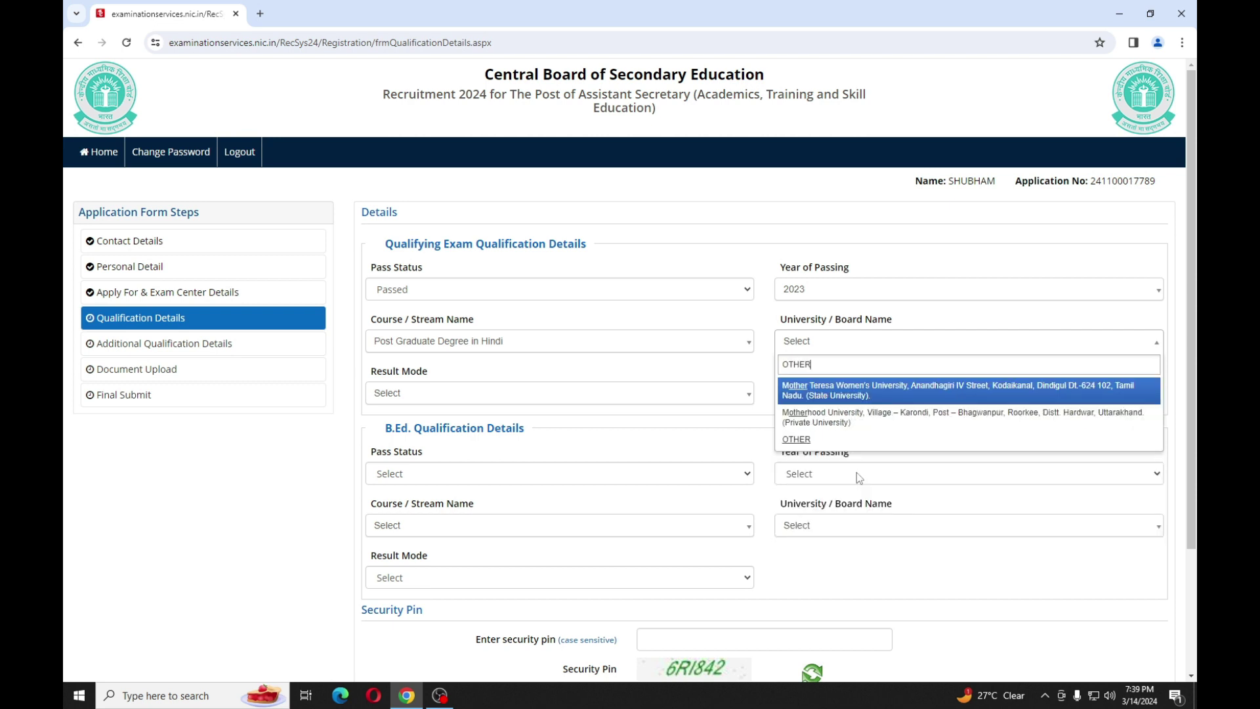
click(808, 441)
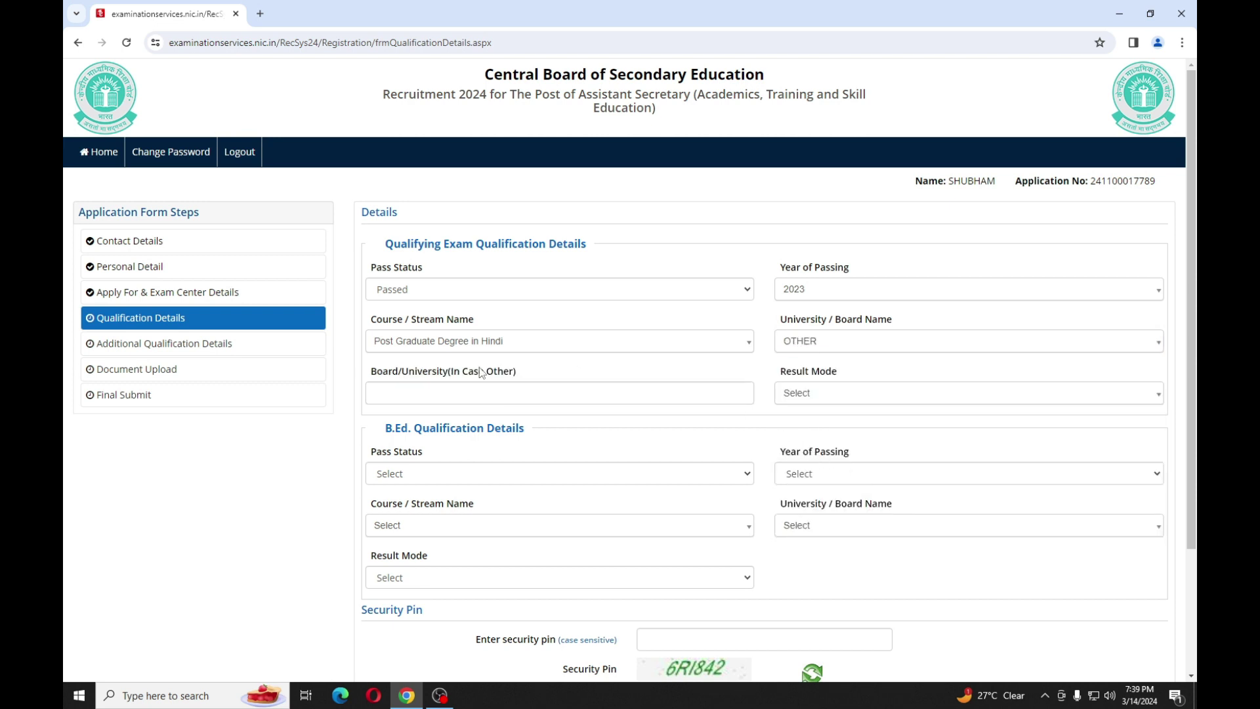
click(927, 348)
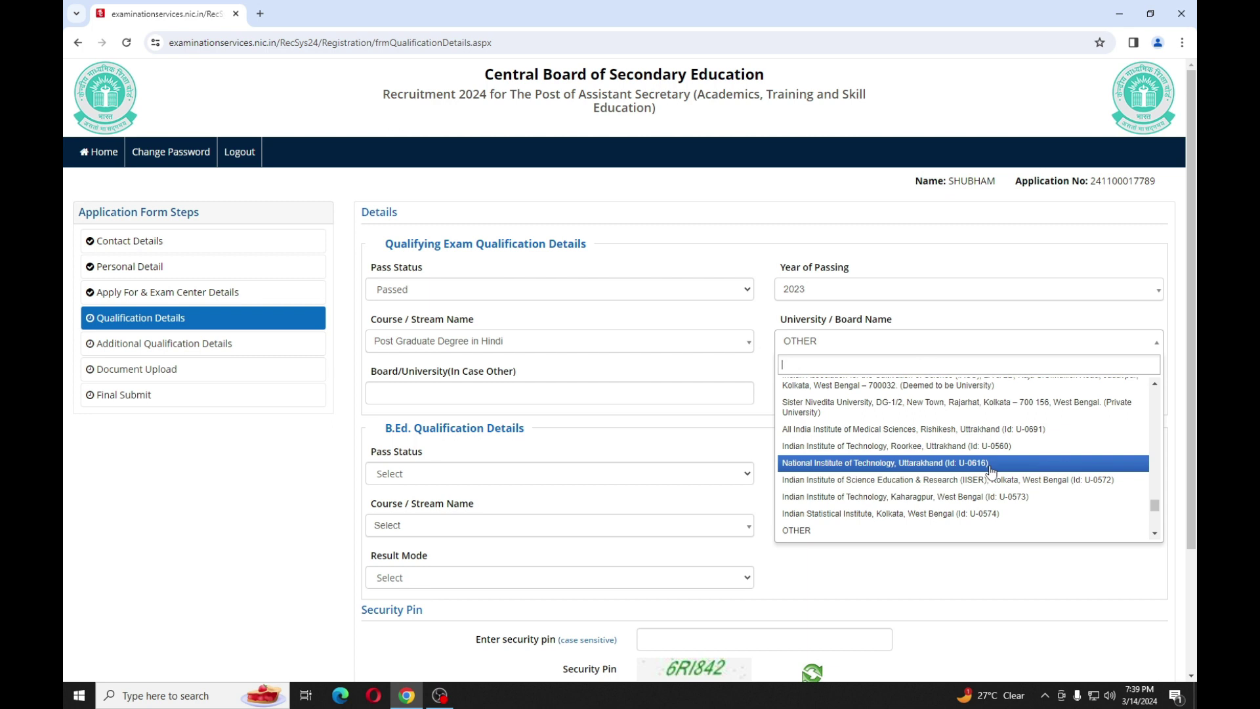
click(692, 364)
click(445, 398)
text(UNIVE)
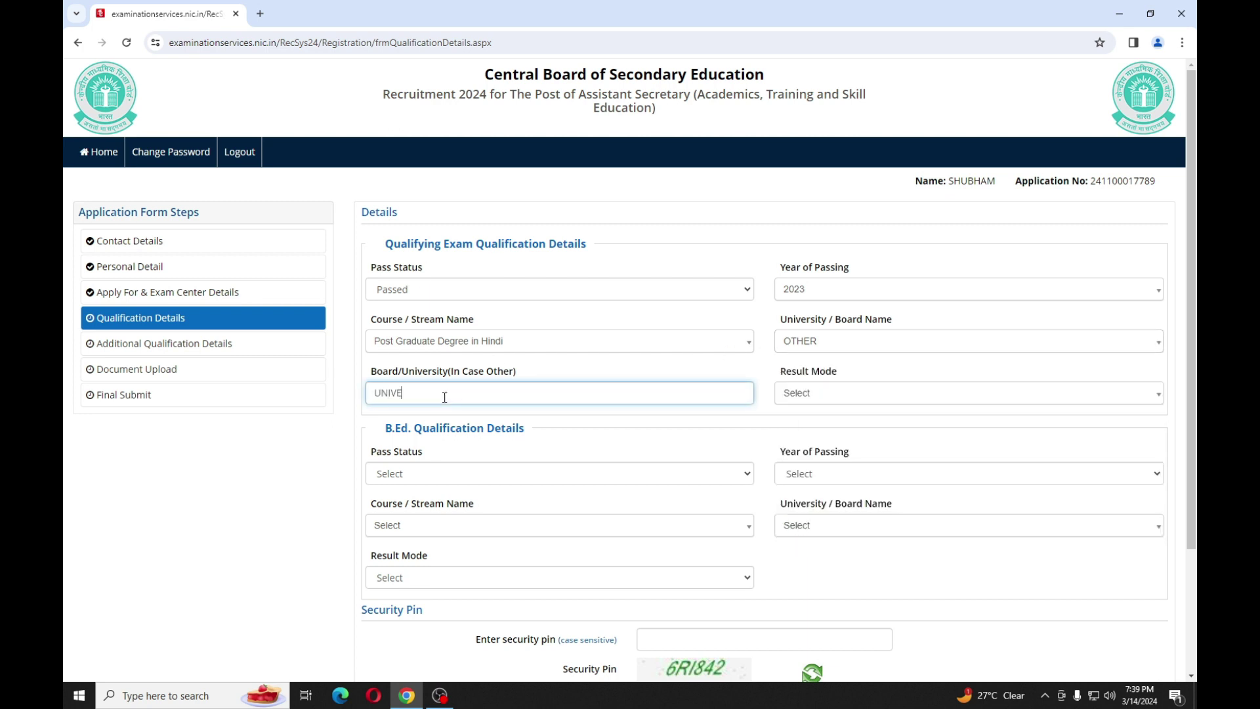
text(SITY OF ALLAHABAD)
Choose Percentage result mode and enter 570 of 1000 marks, giving 57.00%
click(795, 397)
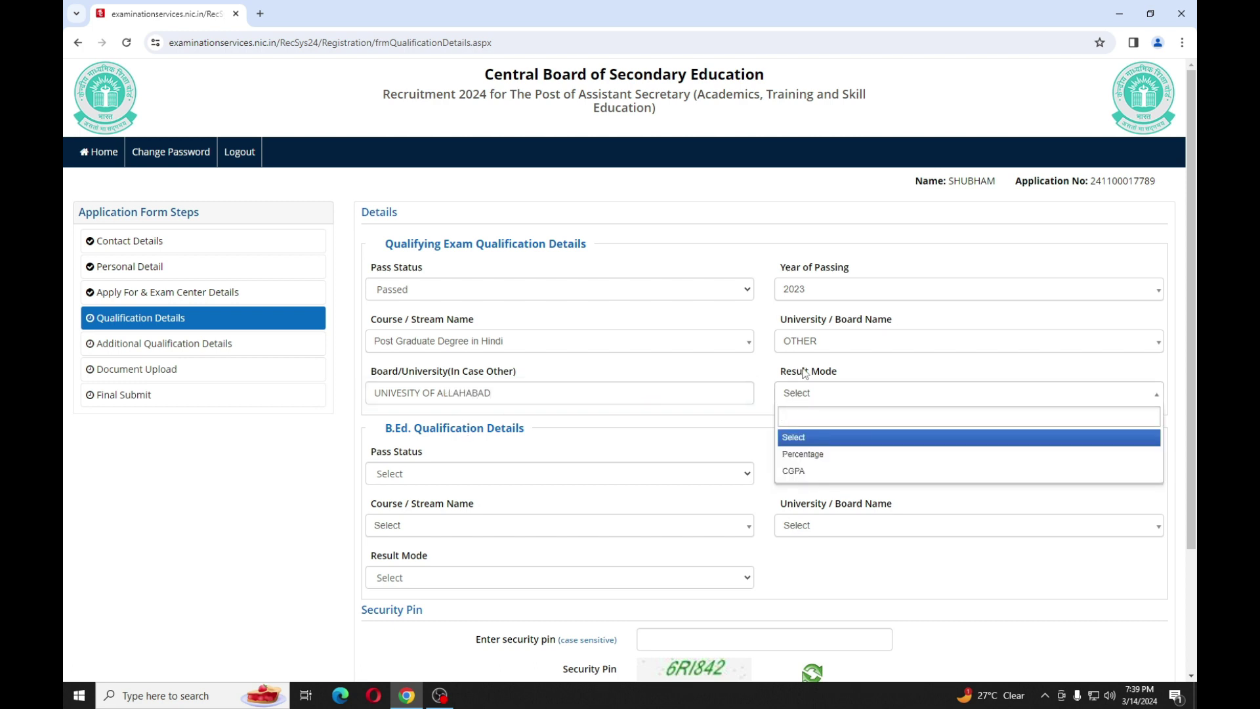
click(845, 461)
click(440, 441)
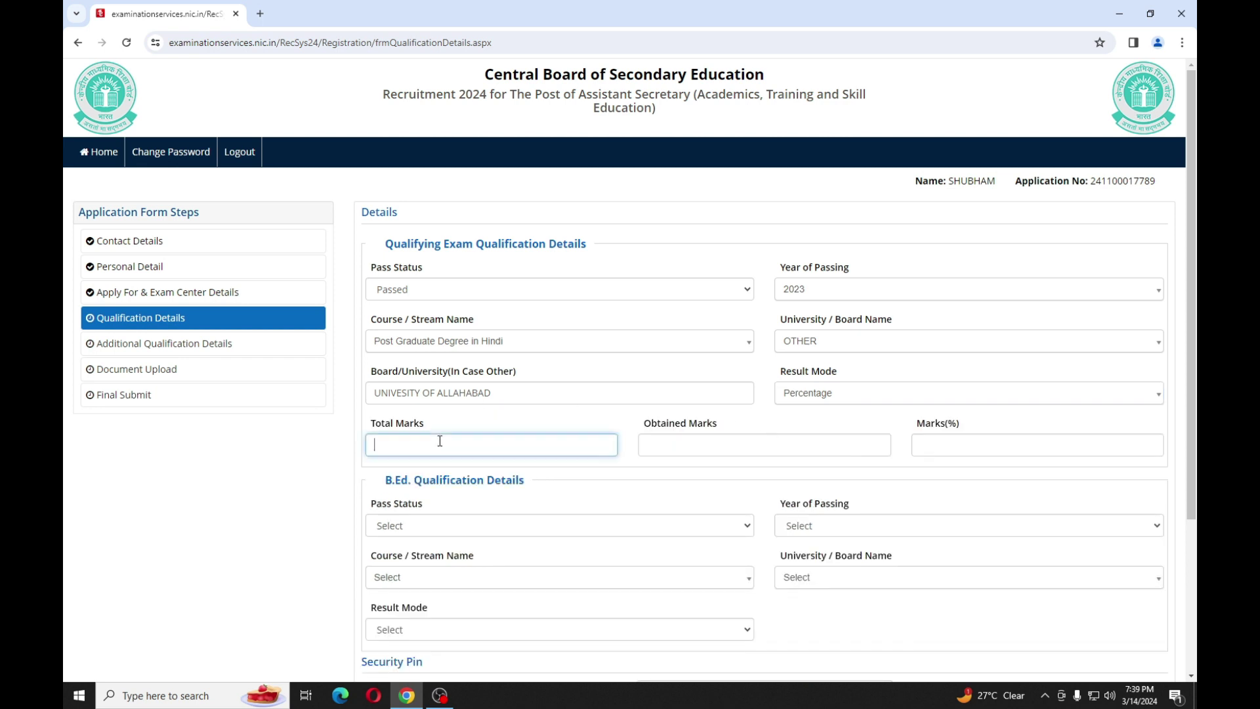
click(689, 446)
click(467, 448)
text(1000)
key(Tab)
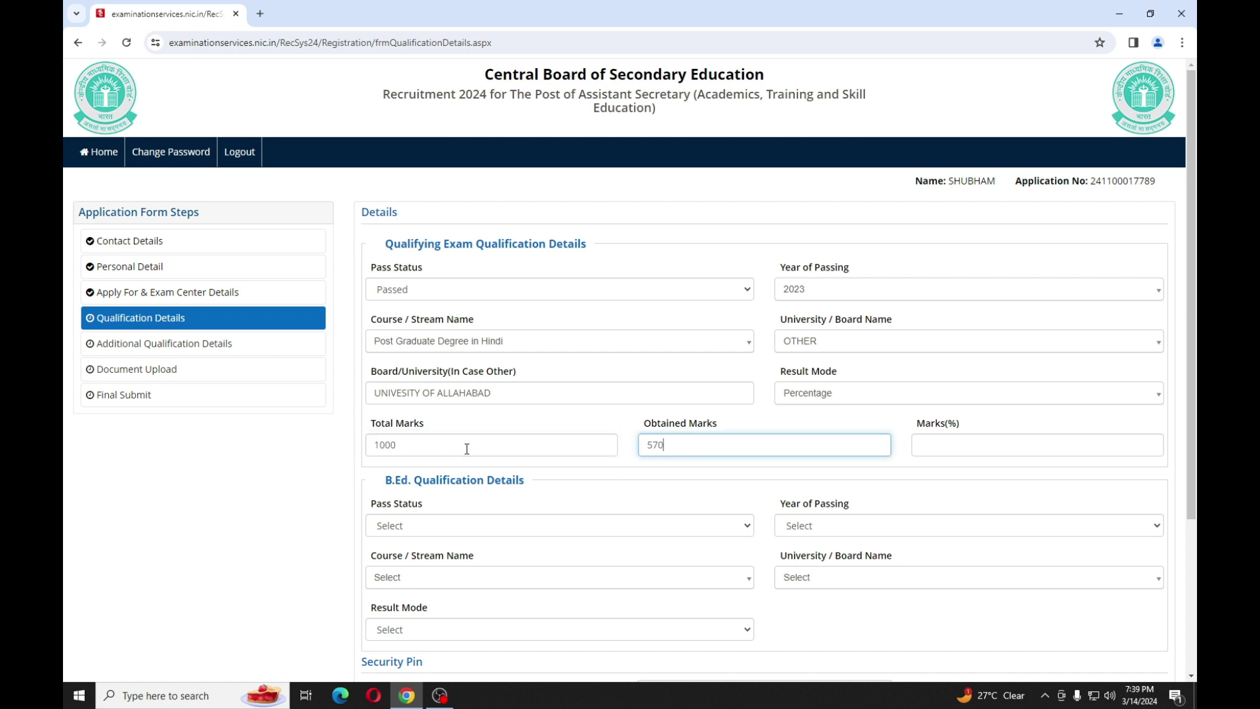
click(873, 479)
scroll(872, 479, down, 1)
Mark the B.Ed. as Passed in 2024 with the B.Ed. Degree course
click(423, 461)
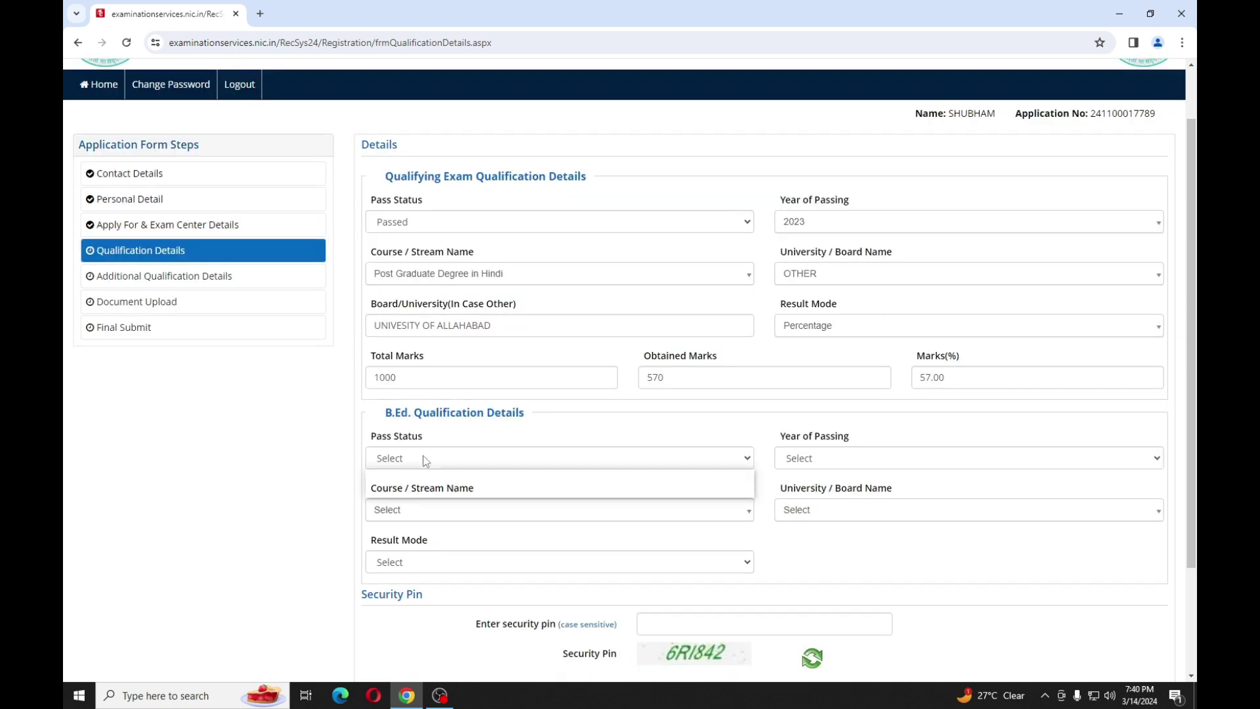
click(435, 491)
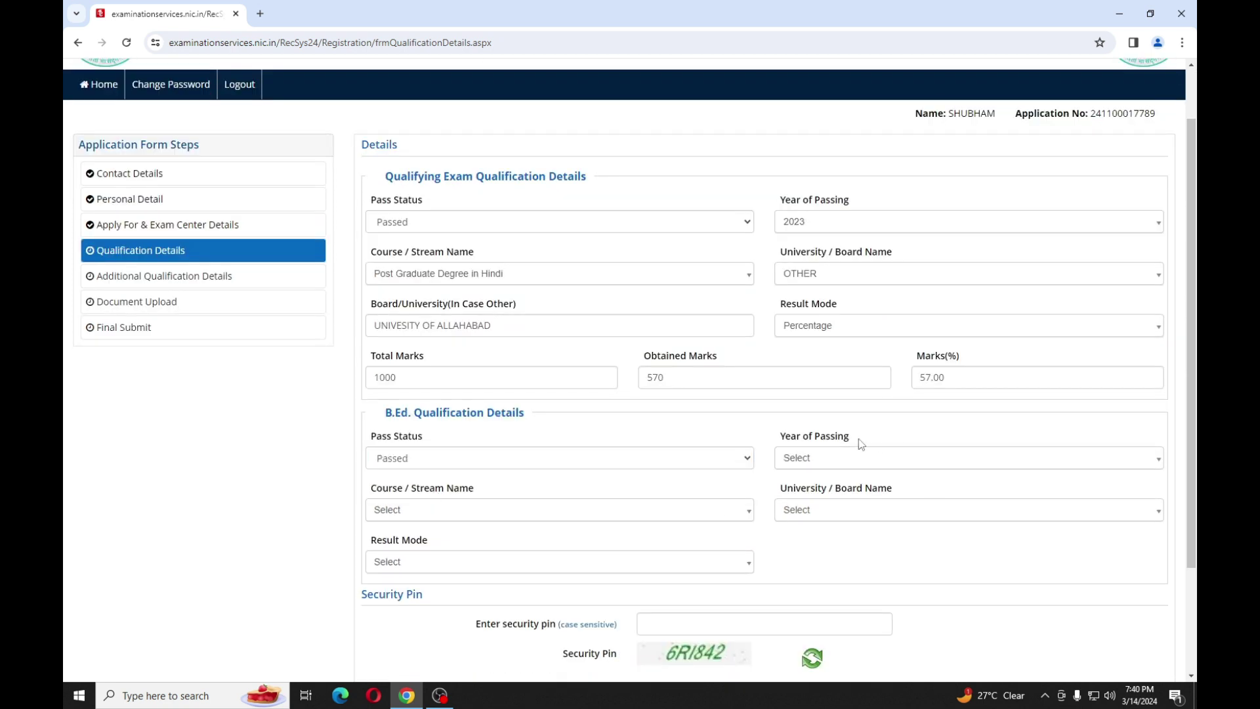
click(854, 458)
text(20)
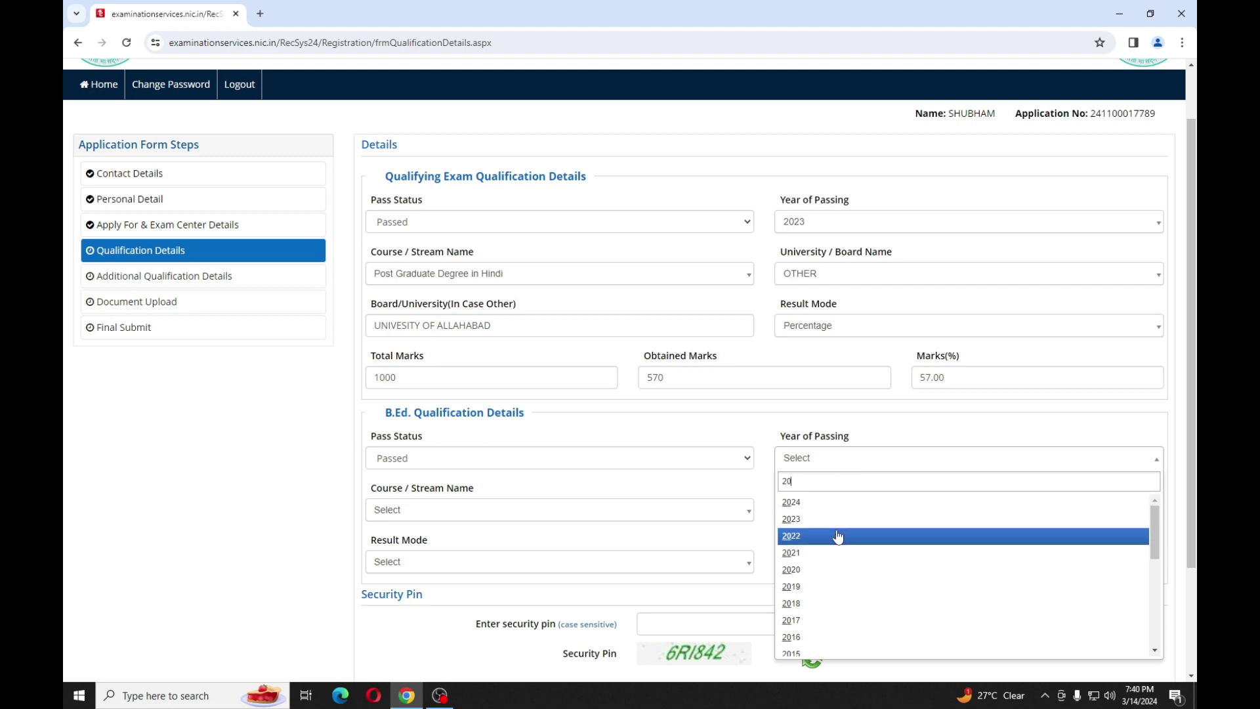
click(846, 503)
click(461, 517)
click(439, 568)
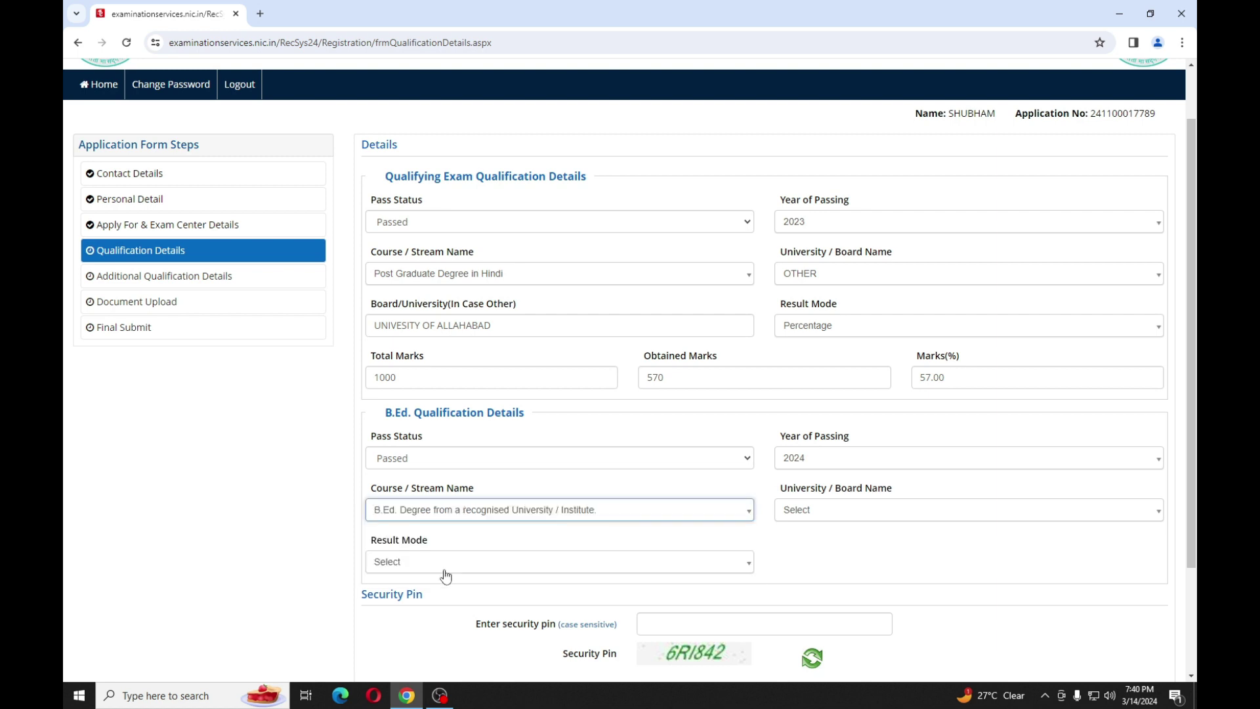
Set the B.Ed. result mode to Percentage and enter the 1780 of 2000 marks
click(866, 506)
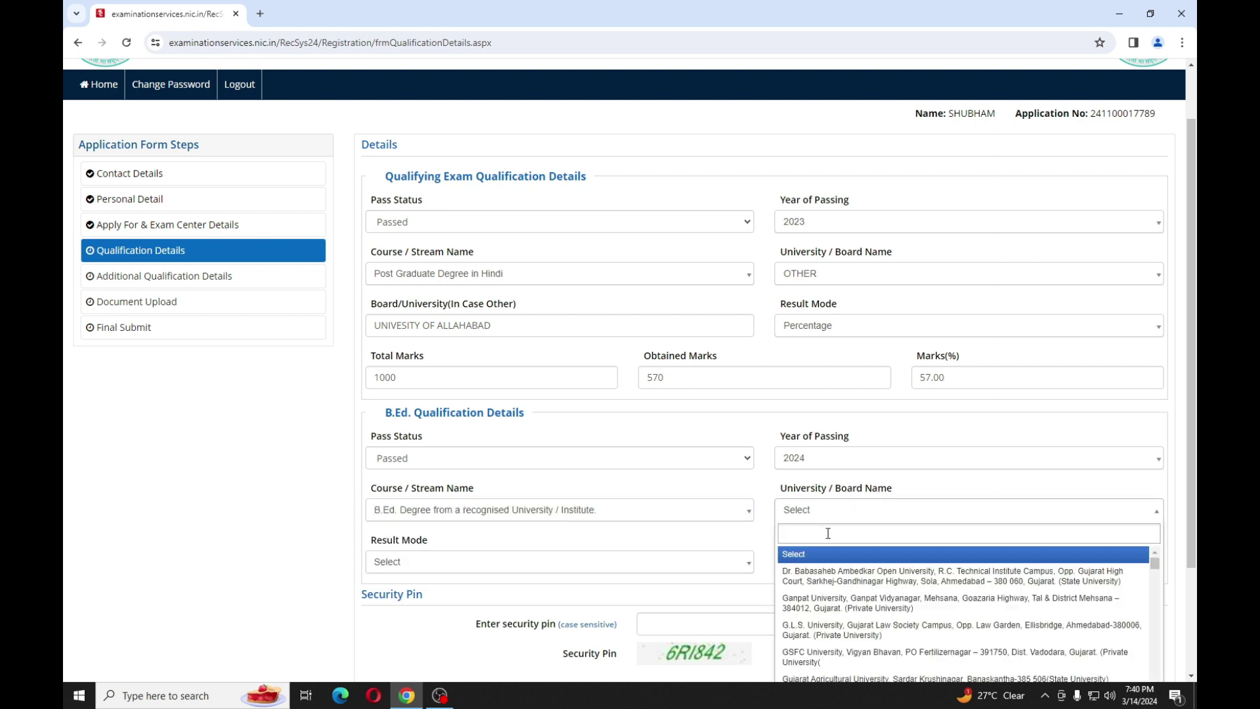
text(UNIVER)
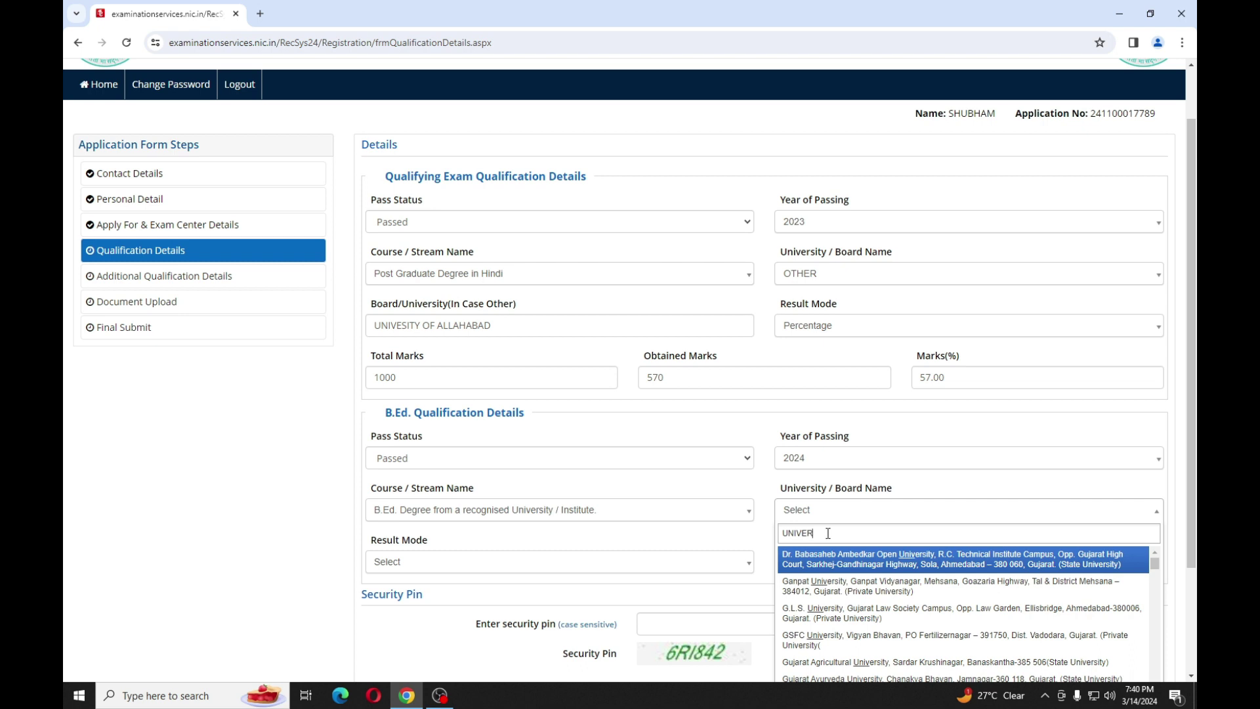
key(BackSpace)
key(BackSpace)
key(BackSpace)
key(BackSpace)
key(BackSpace)
scroll(835, 628, down, 5)
click(743, 484)
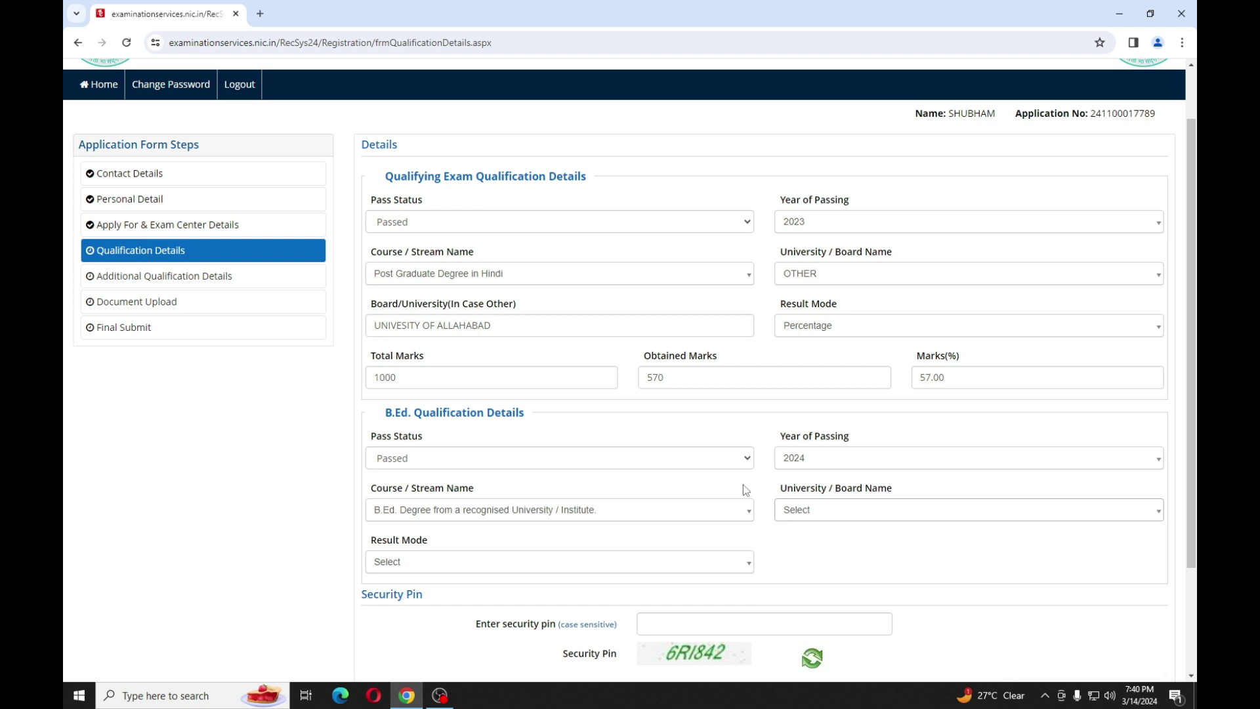
scroll(743, 485, down, 2)
click(414, 427)
click(412, 486)
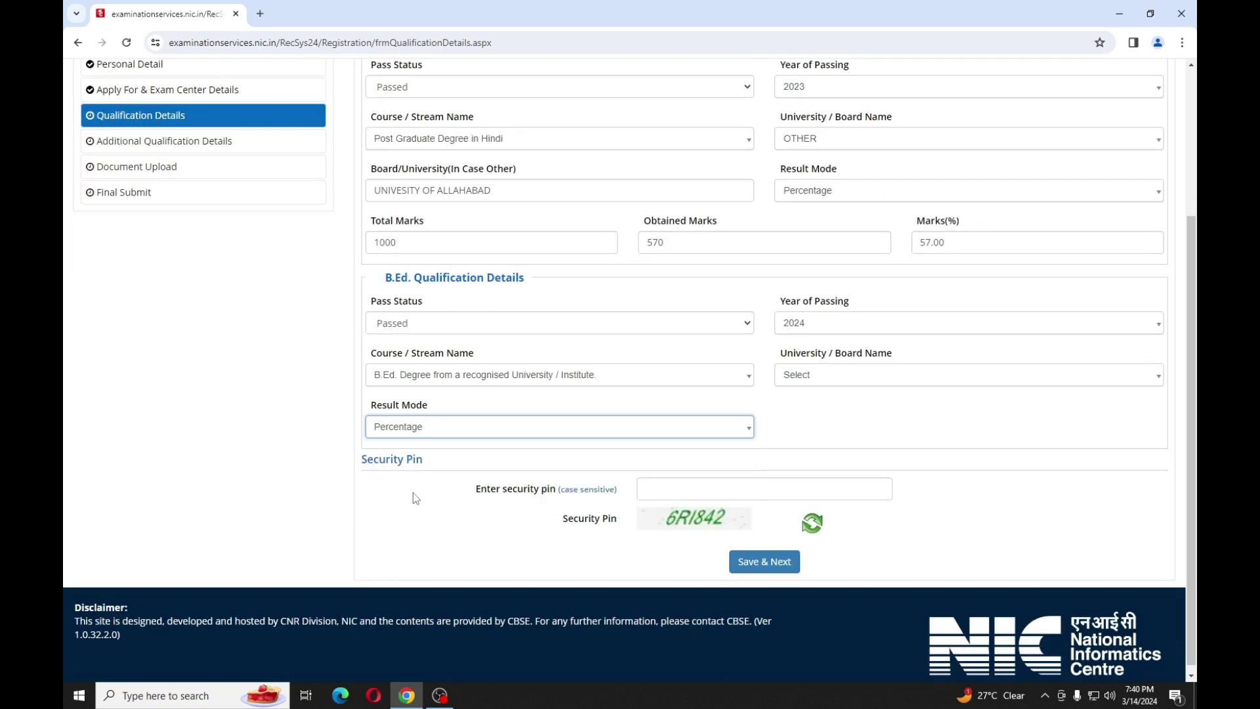
click(490, 485)
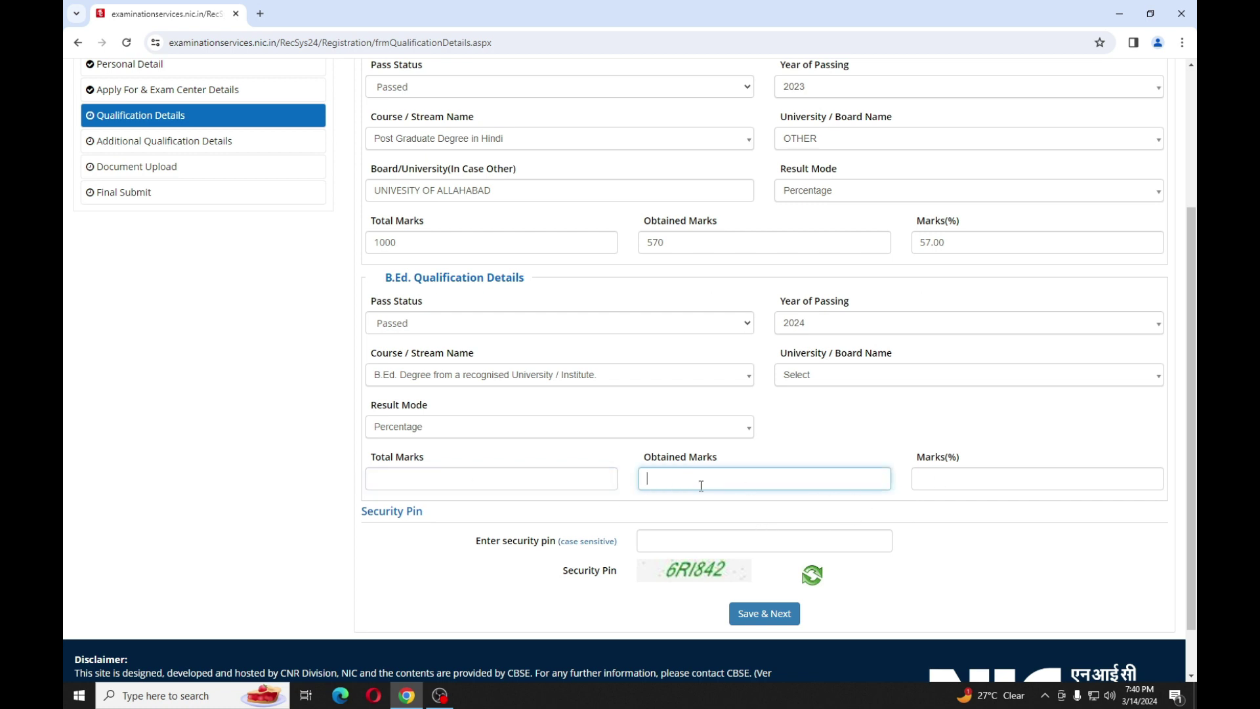
Refresh and enter the security pin, then save and confirm the qualification section
click(815, 576)
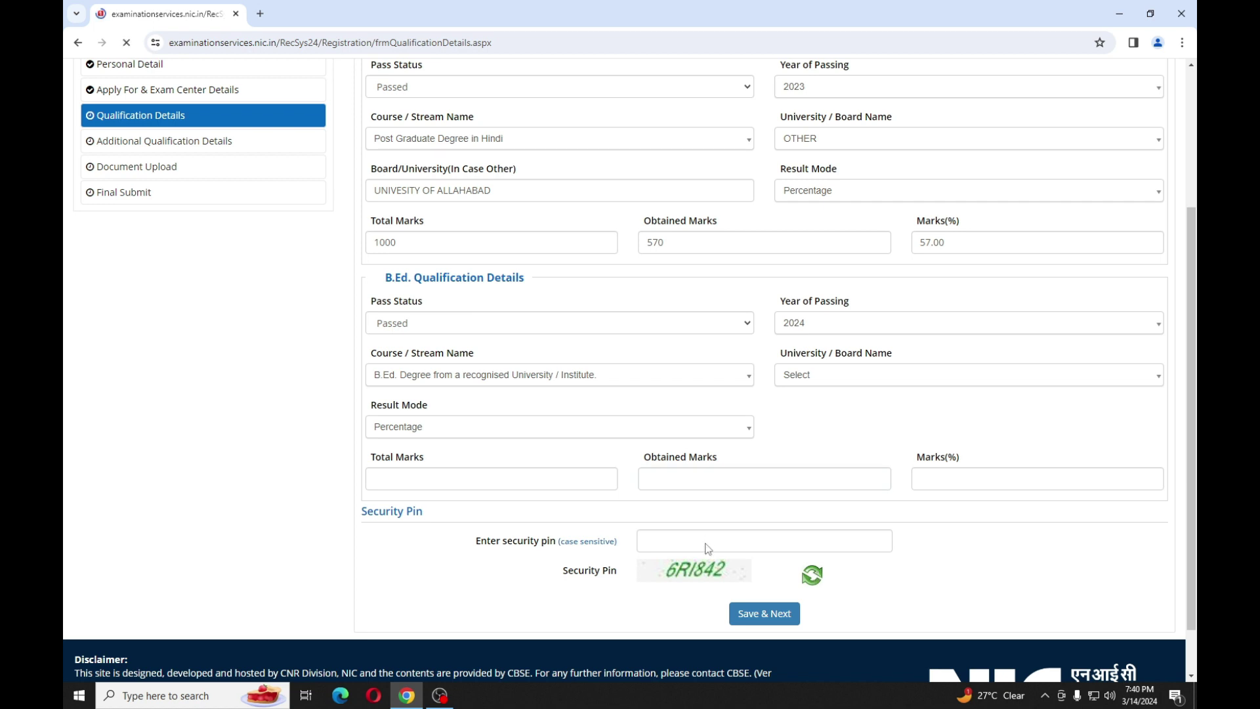
click(715, 488)
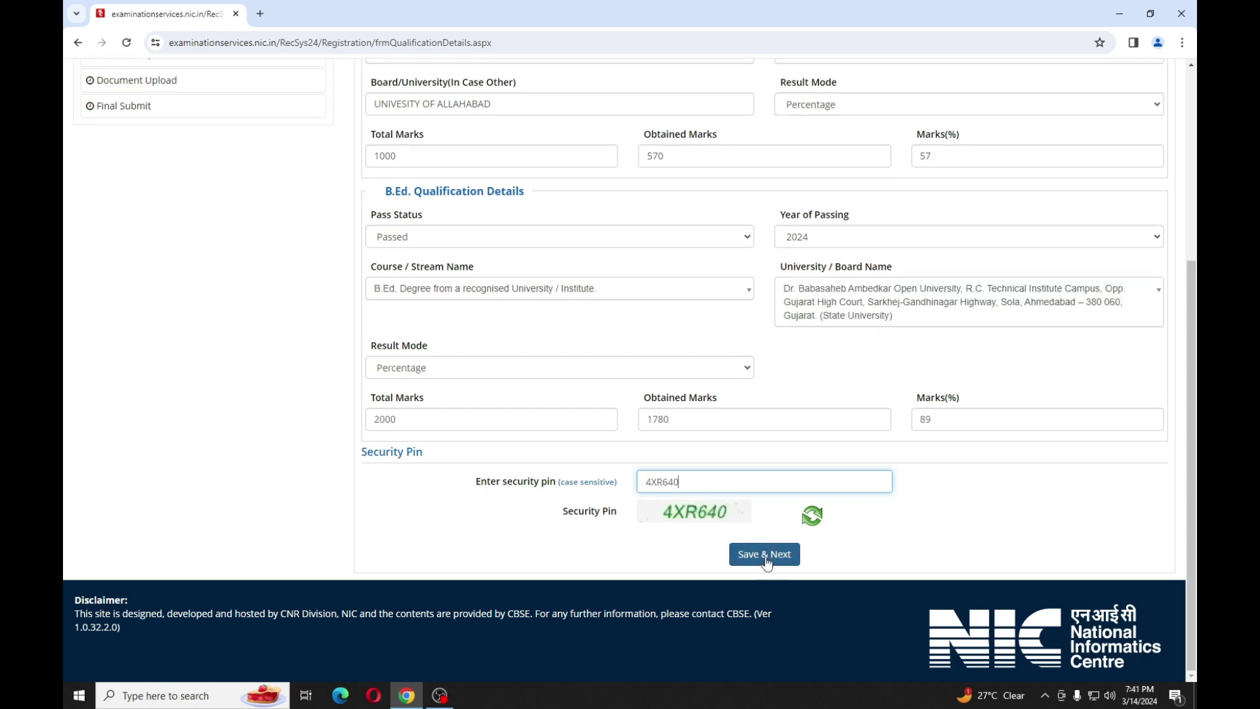
click(765, 556)
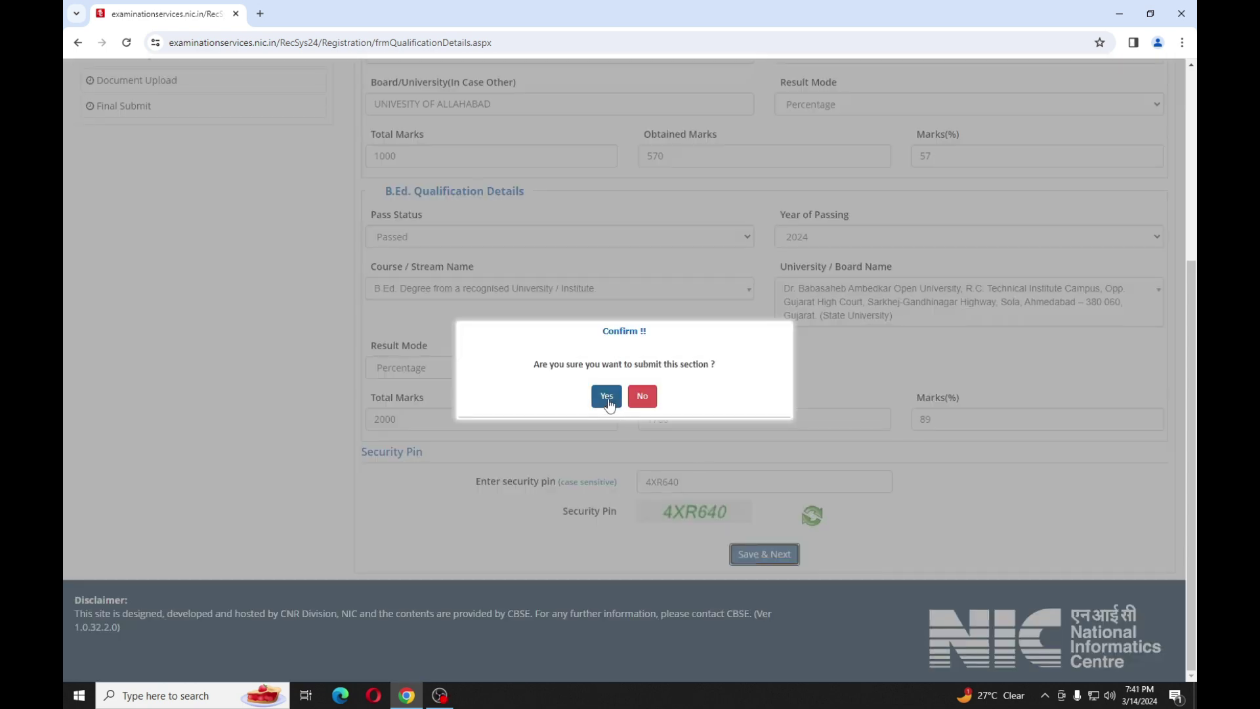
click(607, 398)
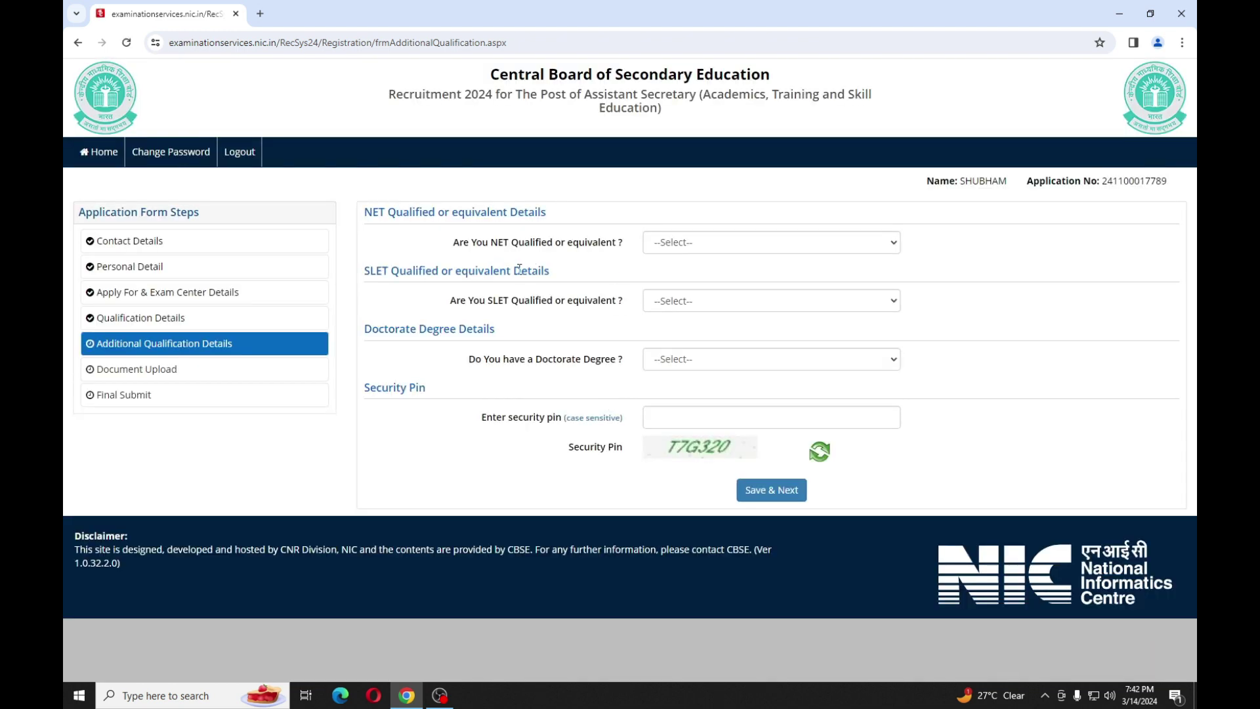
Answer Yes to NET qualified and step through its roll number, year and subject fields
click(695, 250)
click(669, 270)
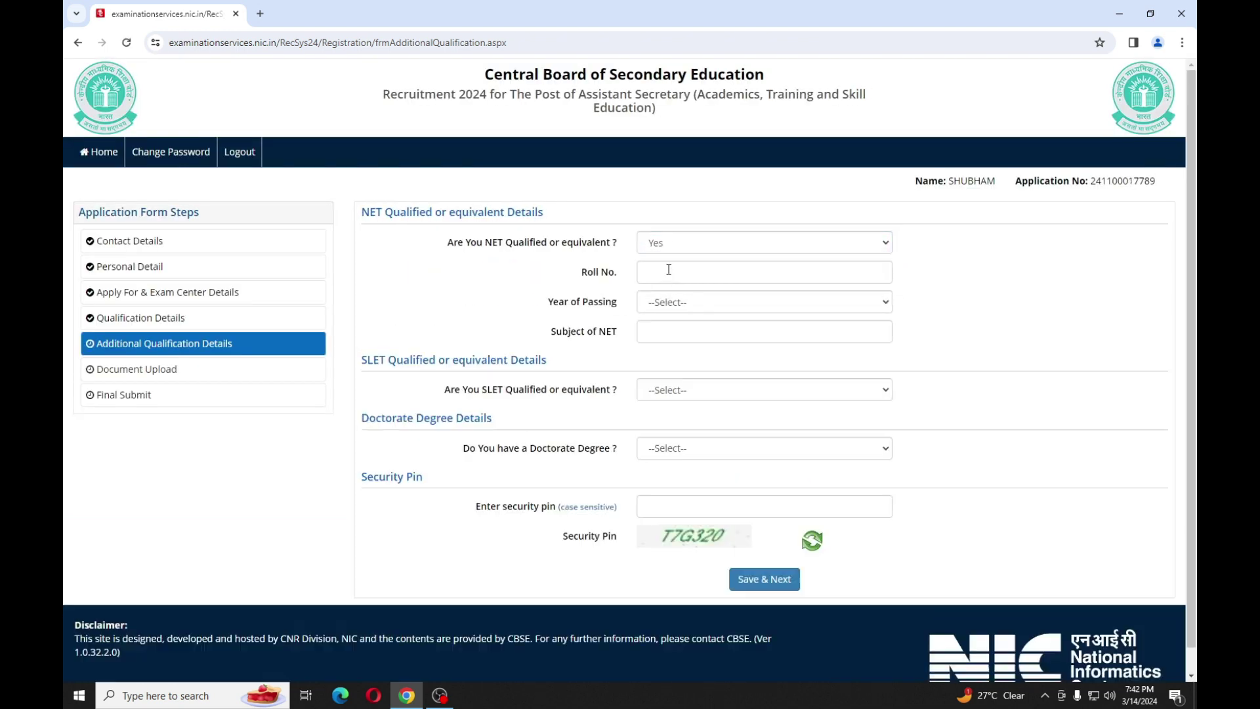
click(673, 271)
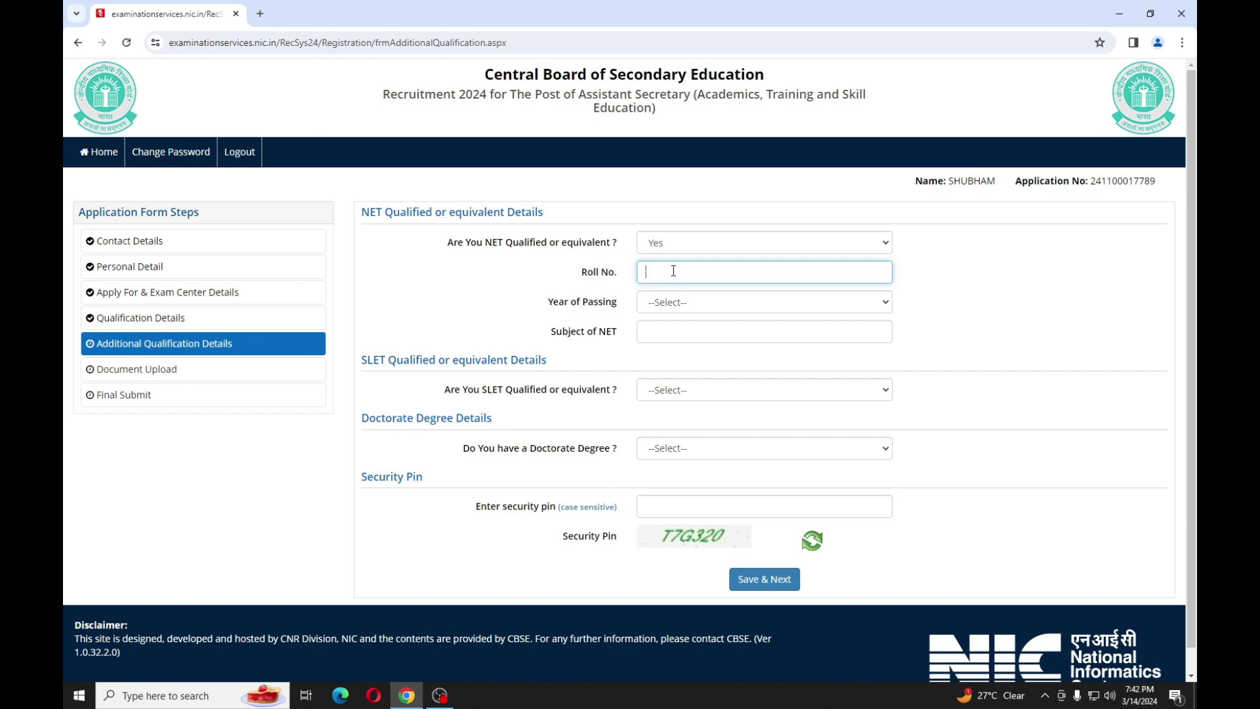
click(683, 303)
click(676, 333)
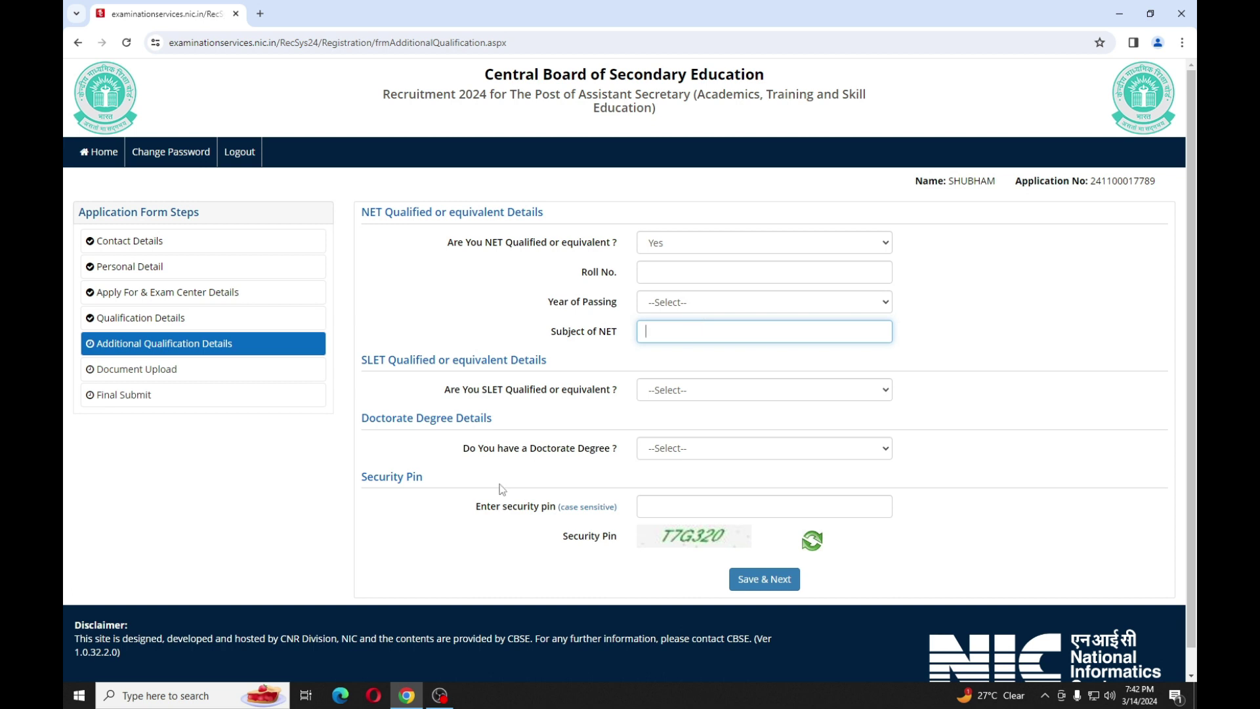
Keep NET as Yes and set the SLET qualified answer to No
click(678, 394)
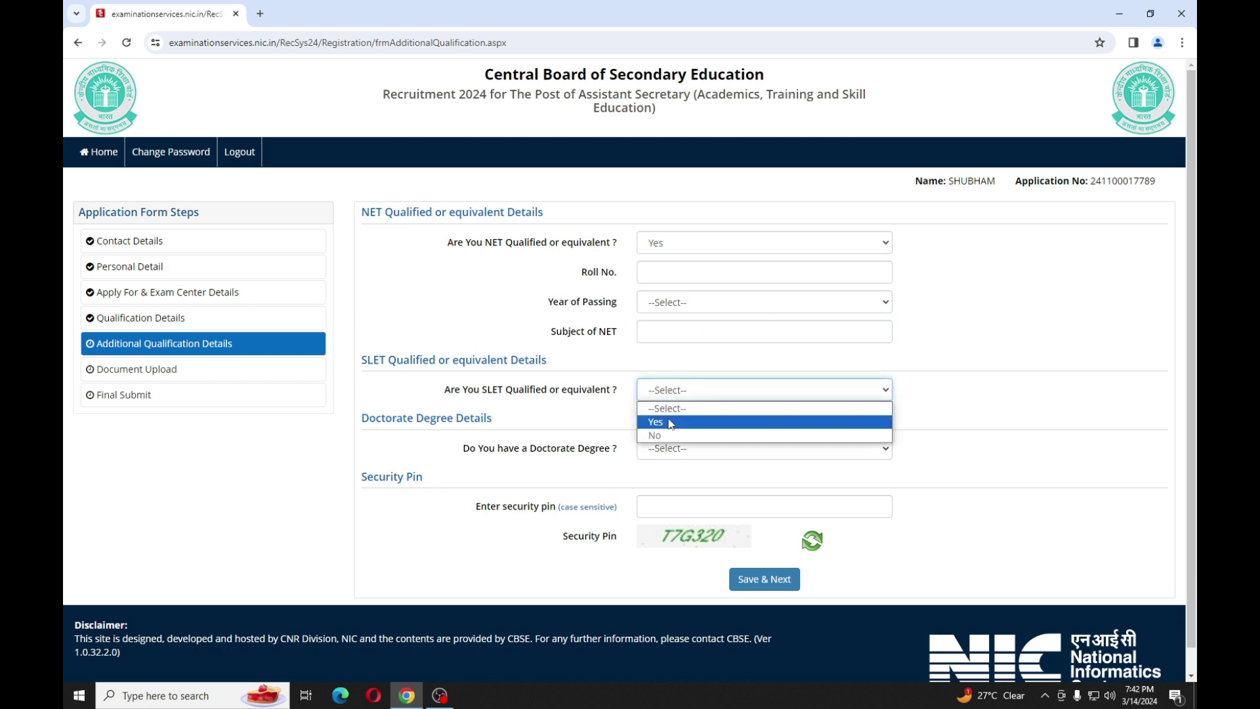
click(670, 424)
click(670, 419)
click(665, 453)
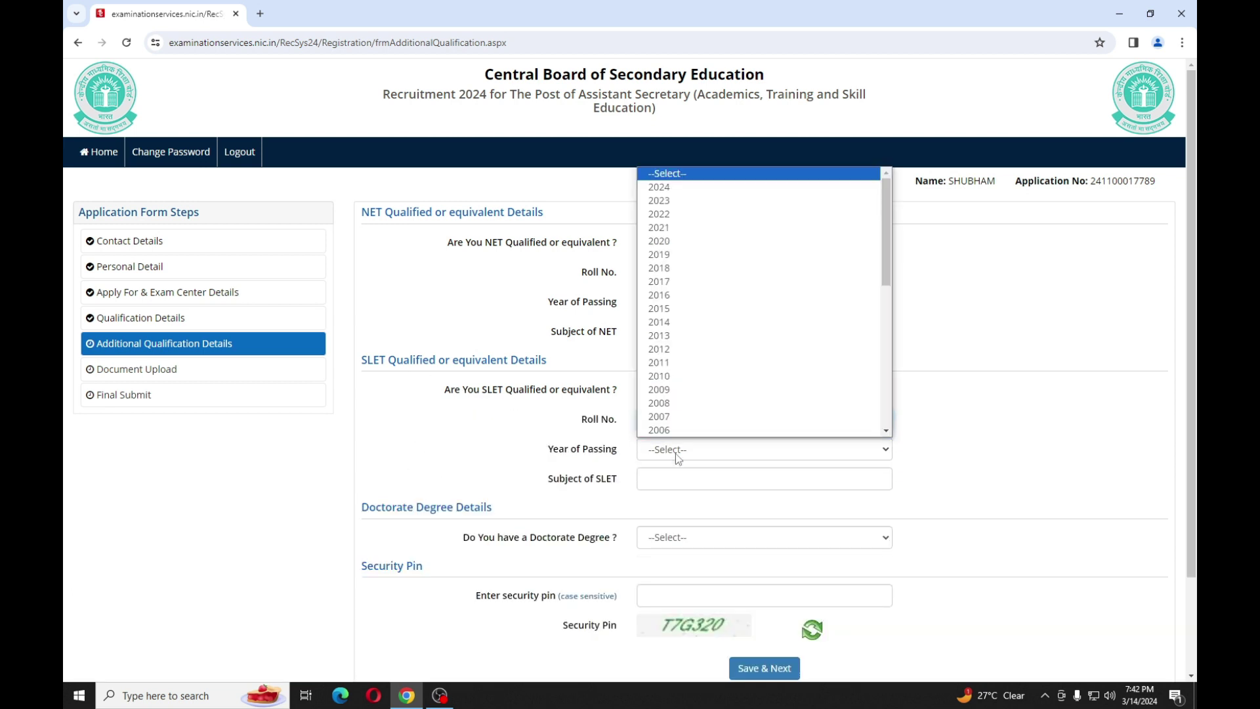
click(671, 474)
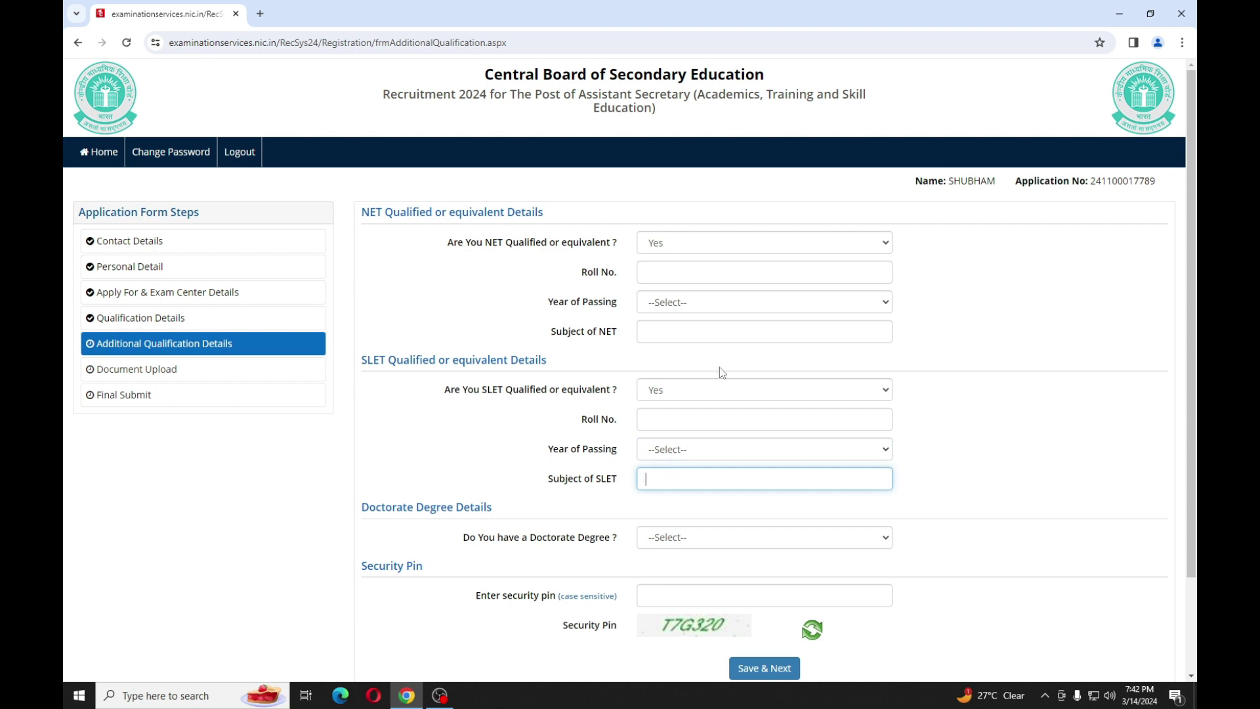
click(663, 244)
click(663, 250)
click(675, 389)
click(672, 437)
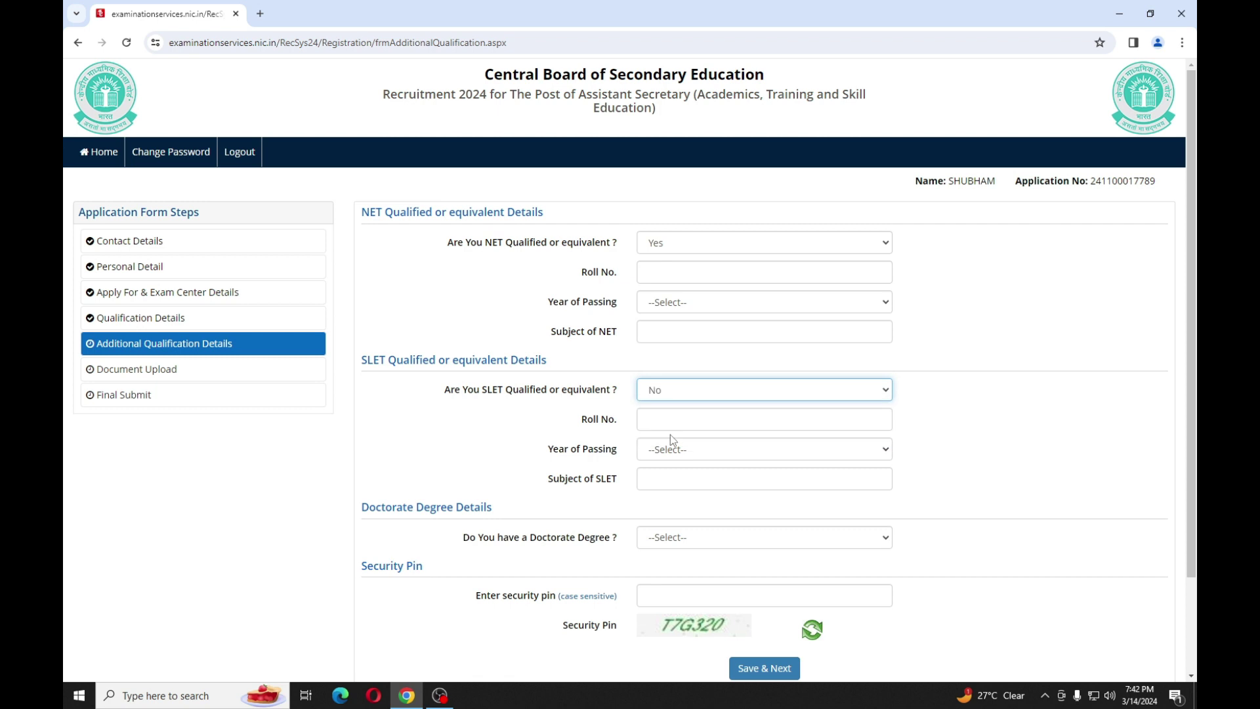
Set the doctorate degree answer to No
click(676, 424)
click(670, 453)
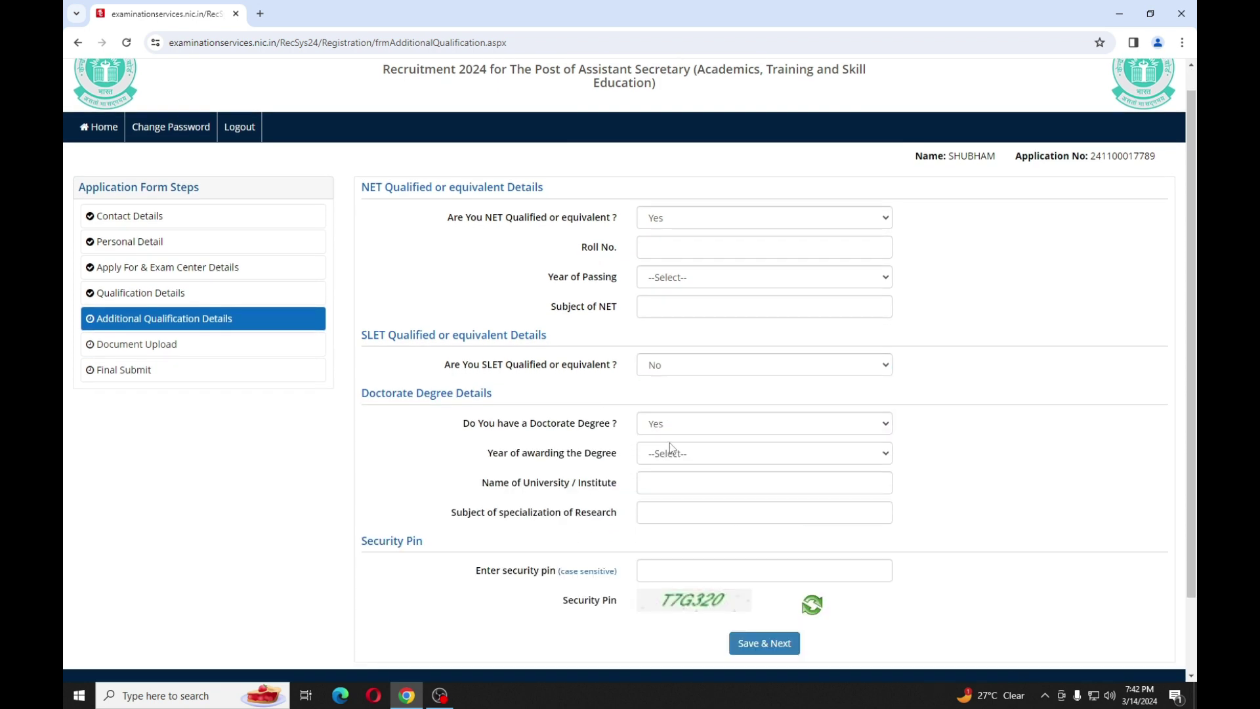
click(674, 460)
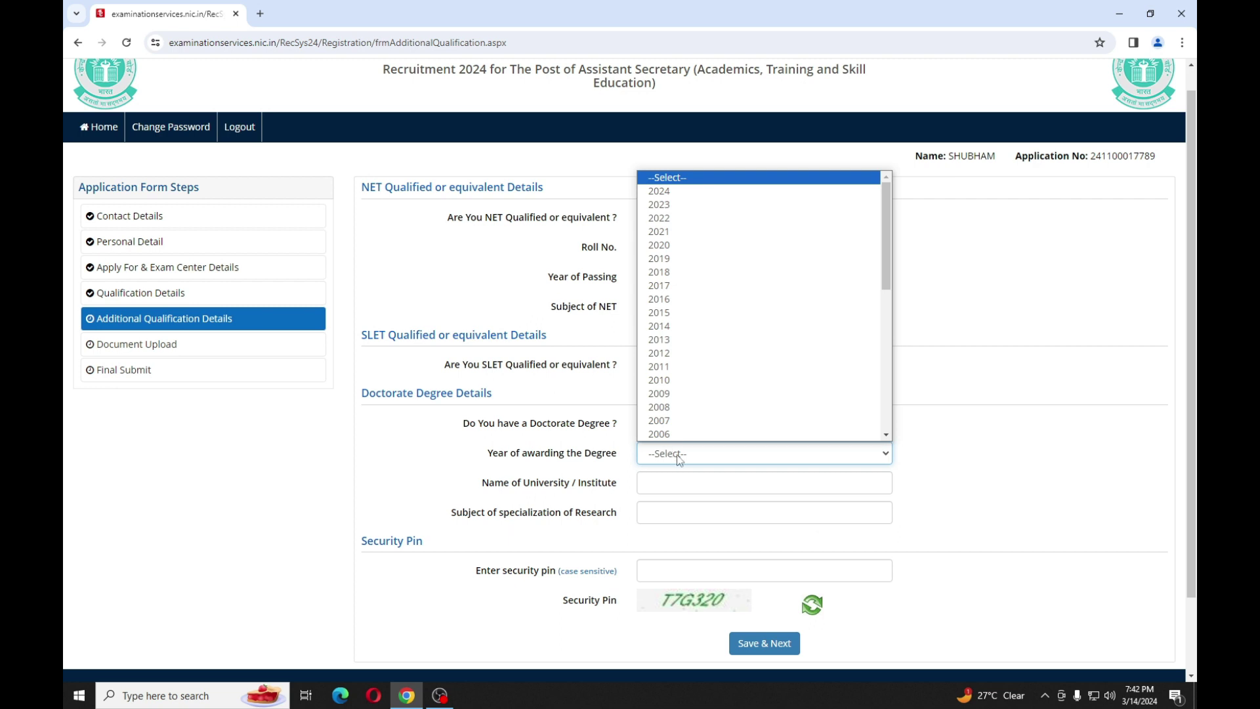
click(679, 459)
click(663, 484)
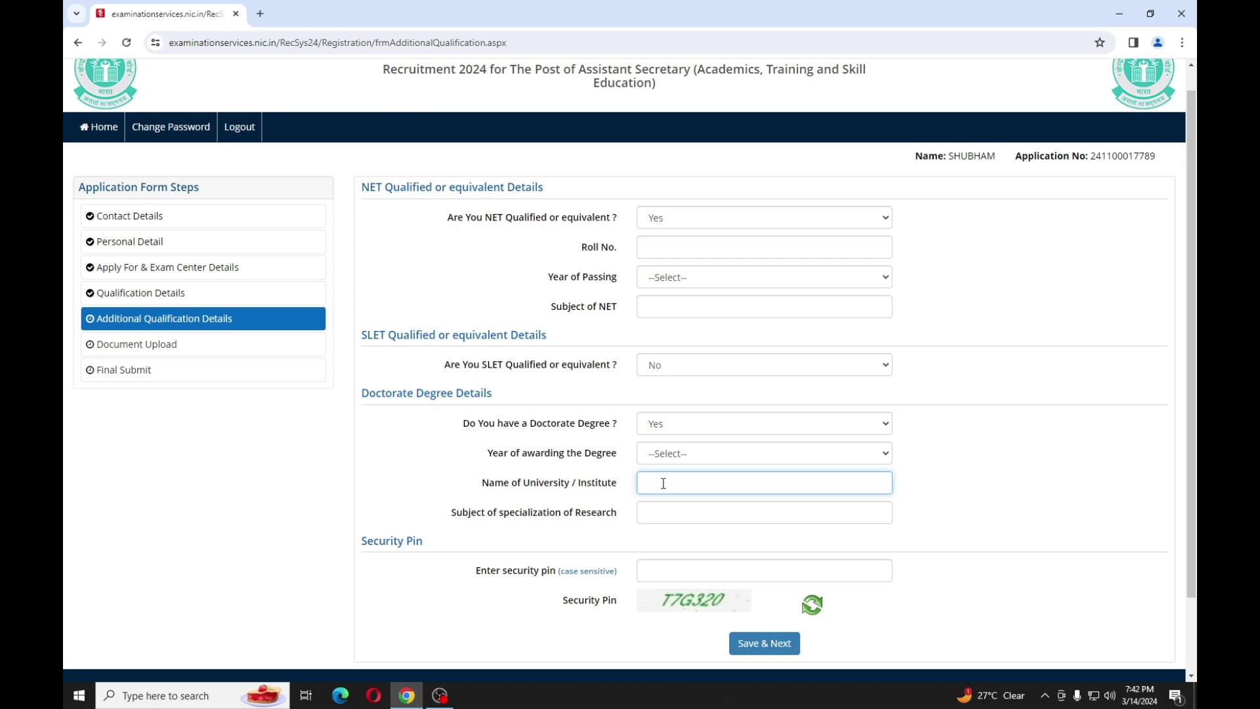
click(660, 513)
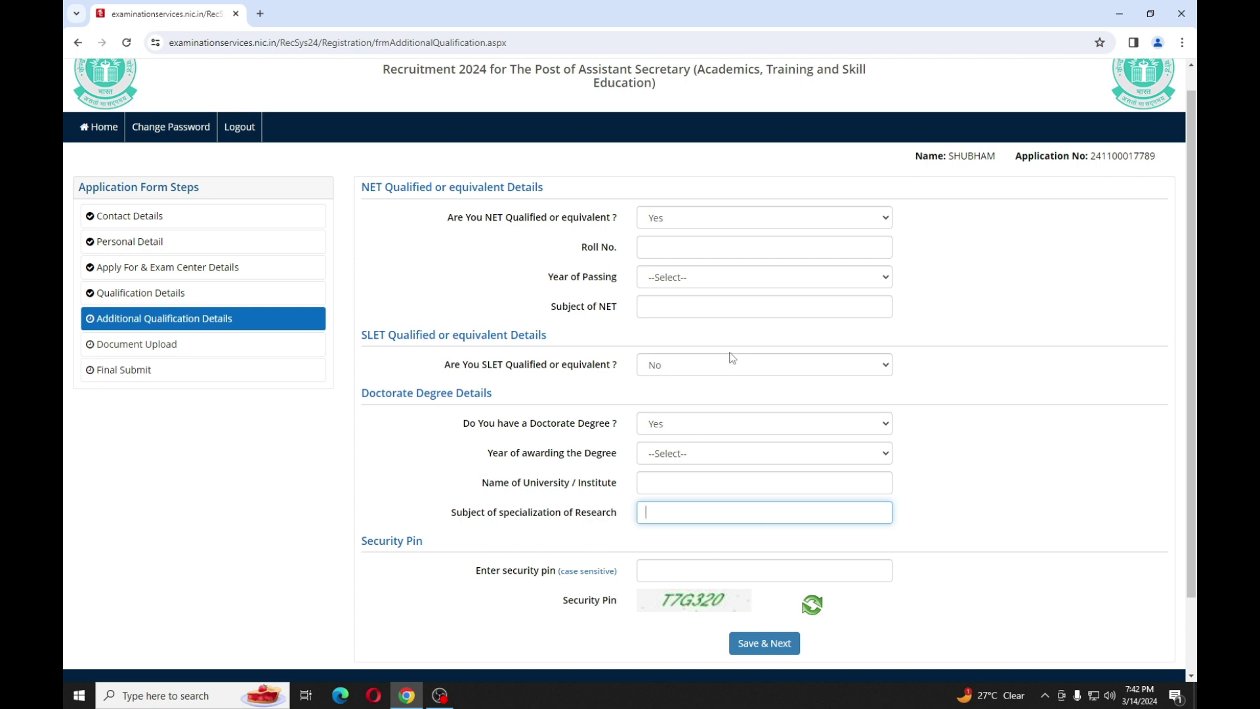
click(686, 424)
click(681, 467)
Enter the security pin, then save and confirm the additional qualifications section
click(685, 485)
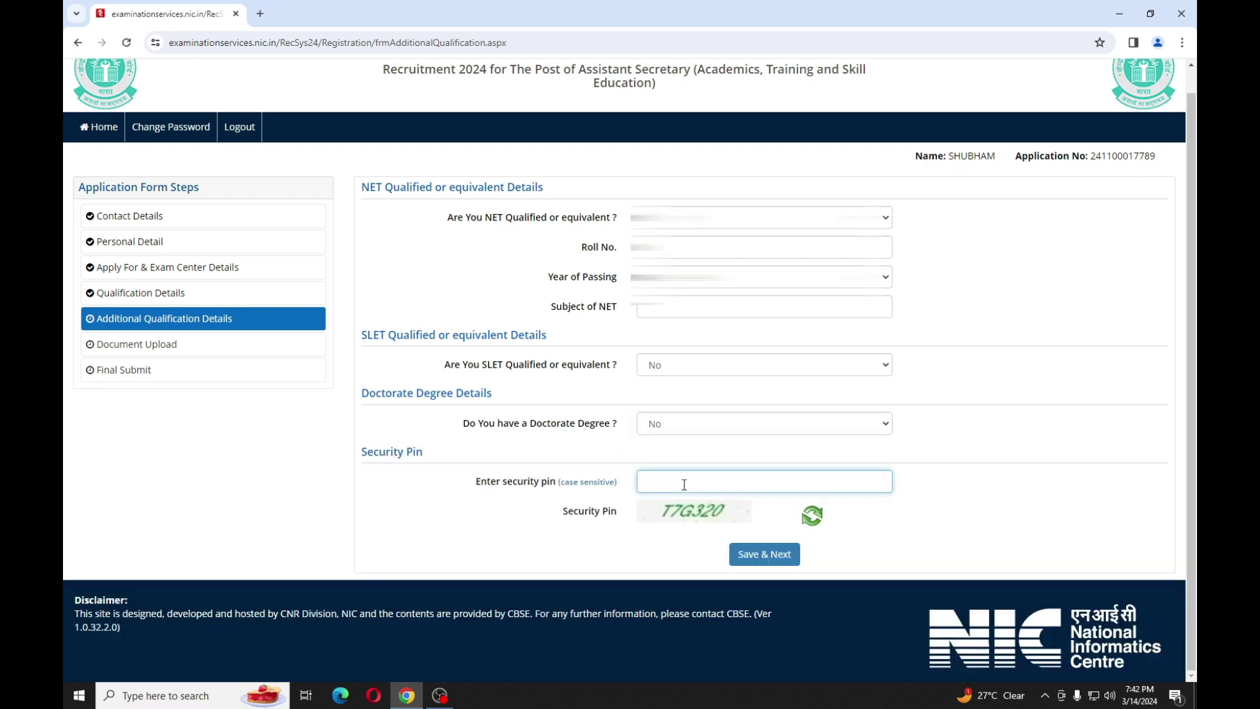
click(768, 557)
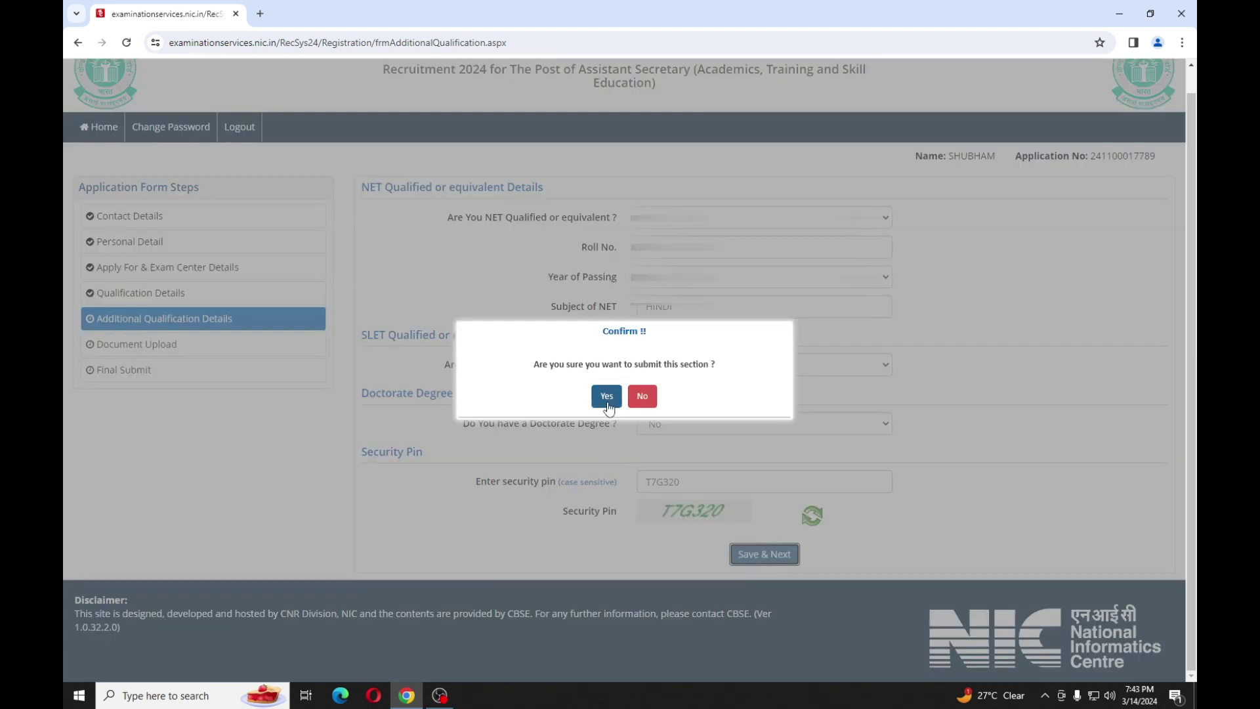
click(607, 397)
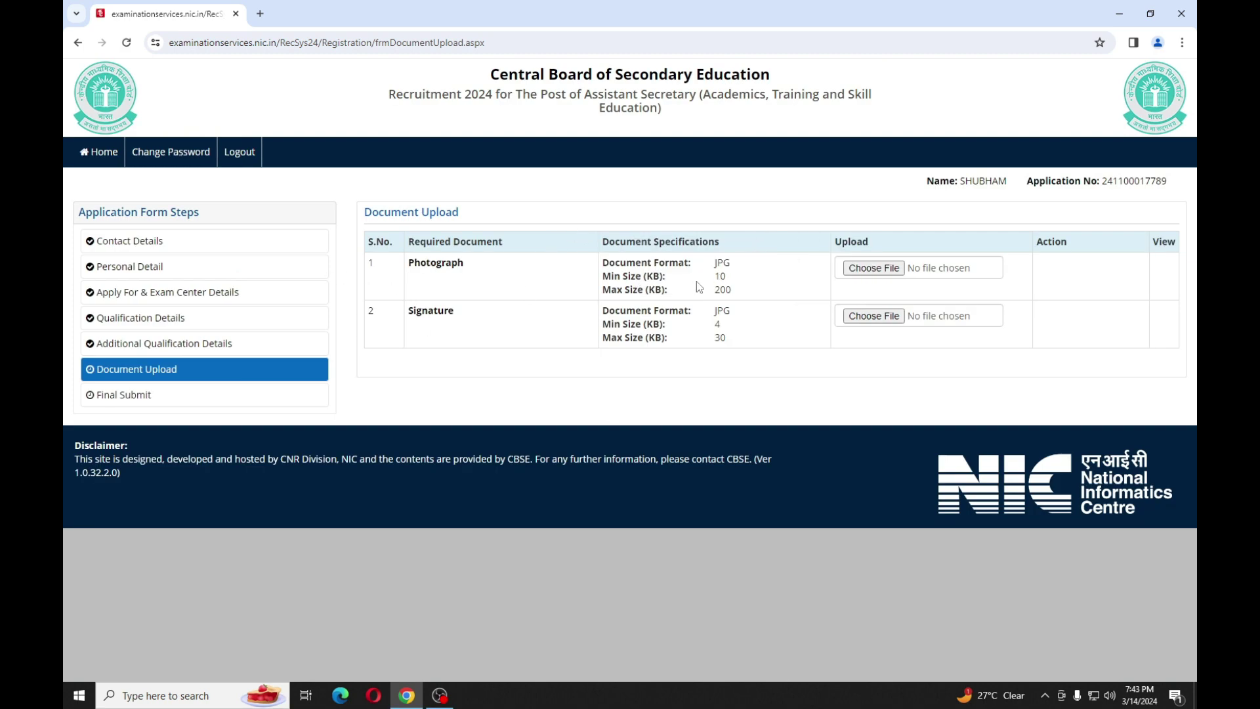
Highlight the JPG format and 200 KB size requirements for photograph and signature
drag(711, 263, 746, 265)
drag(710, 313, 735, 316)
click(752, 277)
double_click(722, 278)
mouse_move(711, 291)
mouse_down()
mouse_move(752, 293)
mouse_move(722, 325)
mouse_move(729, 340)
mouse_up()
click(750, 316)
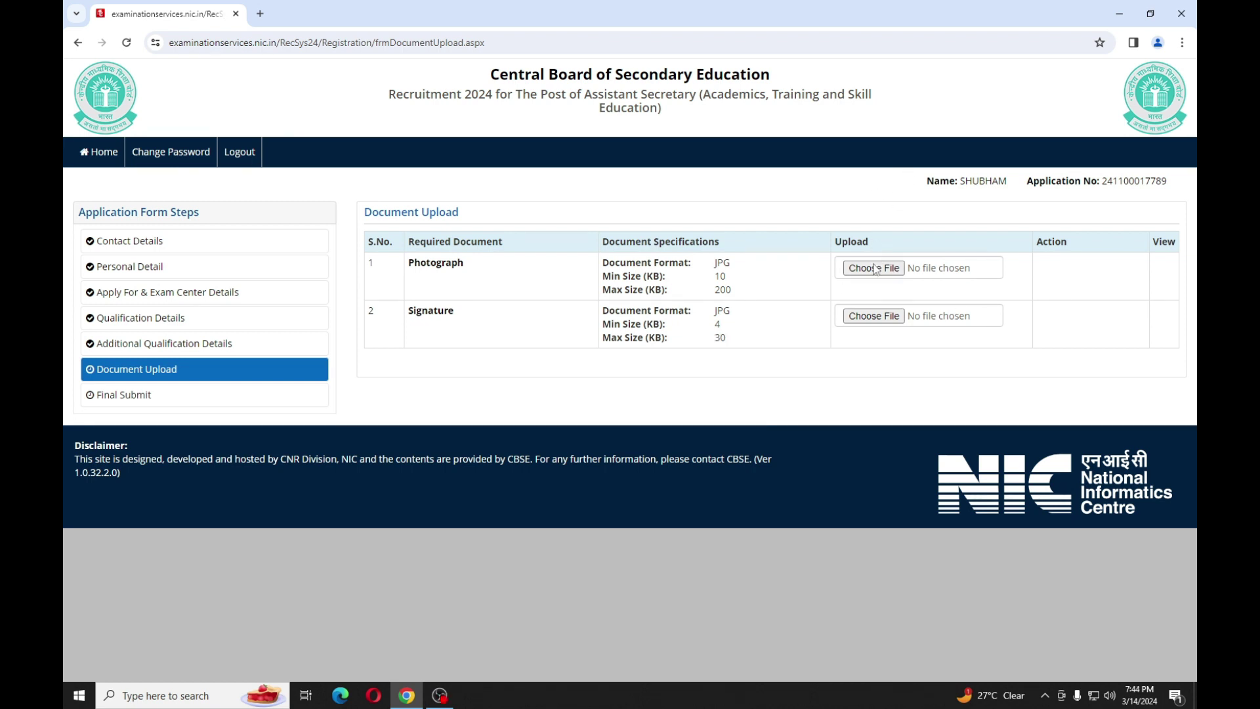
Upload the photograph JPG from the Desktop and dismiss the success alert
click(875, 269)
double_click(500, 230)
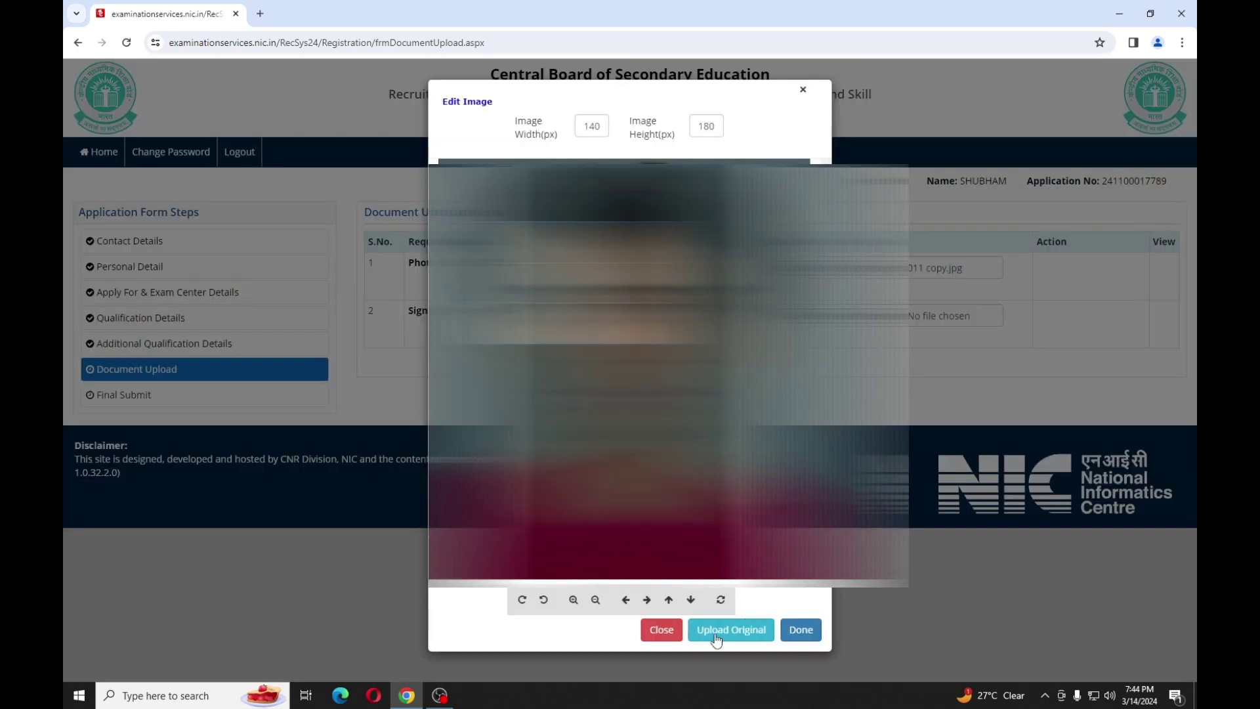
click(716, 632)
click(1055, 268)
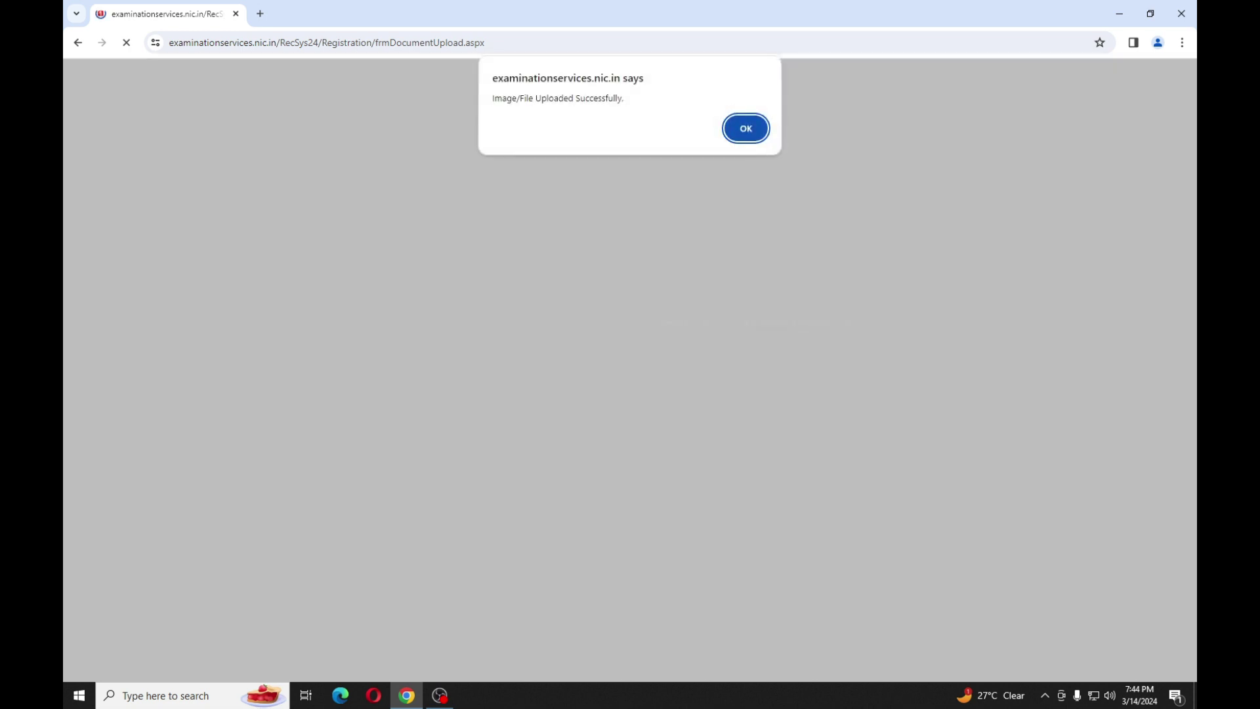
click(753, 129)
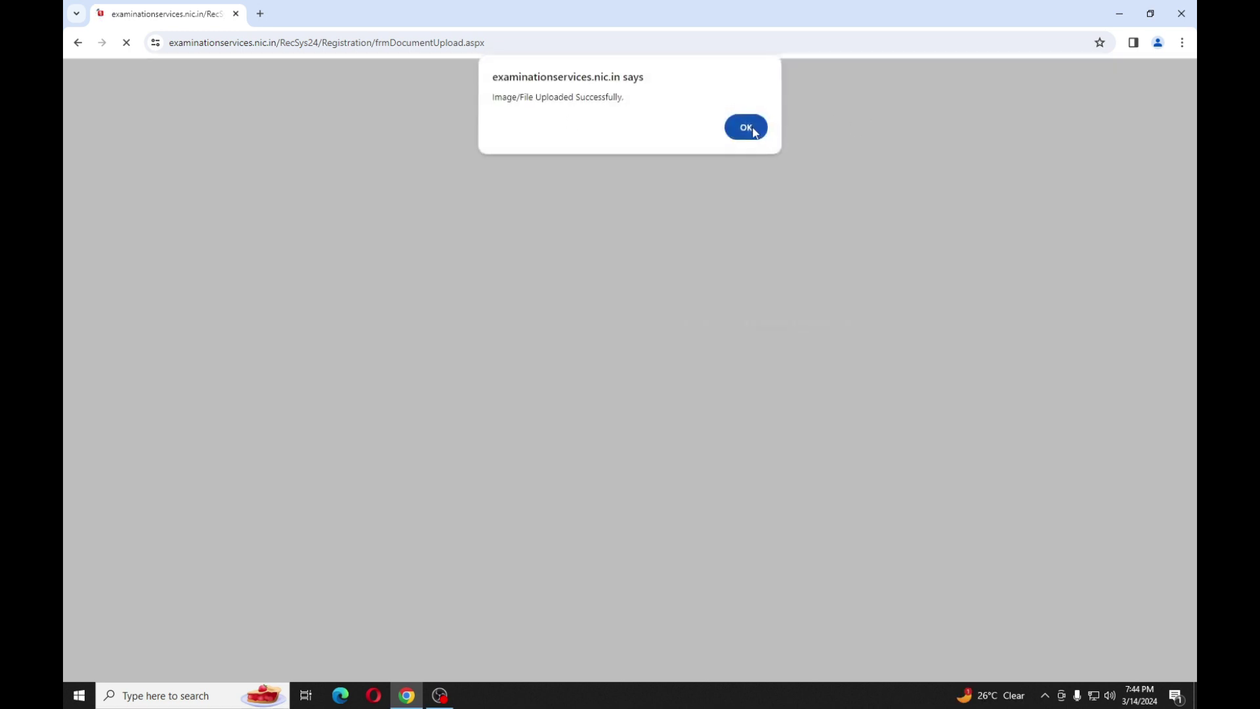
click(816, 317)
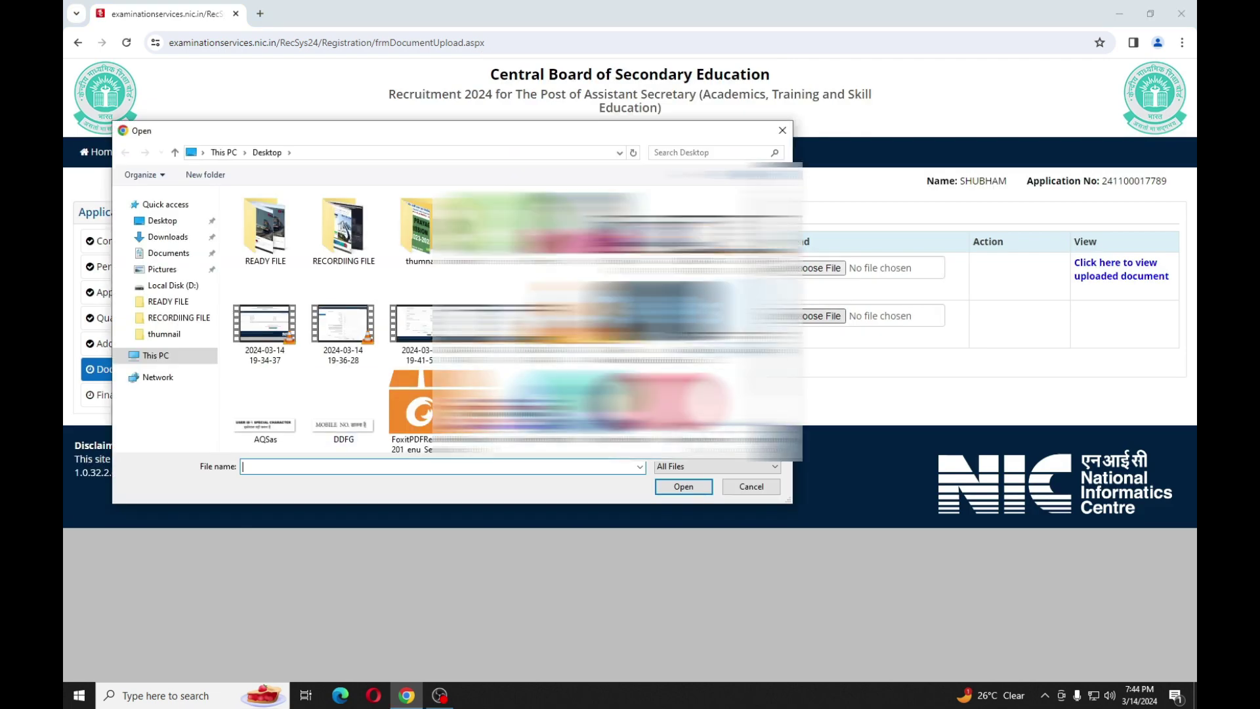
Upload the signature image unedited and dismiss the success alert
double_click(728, 397)
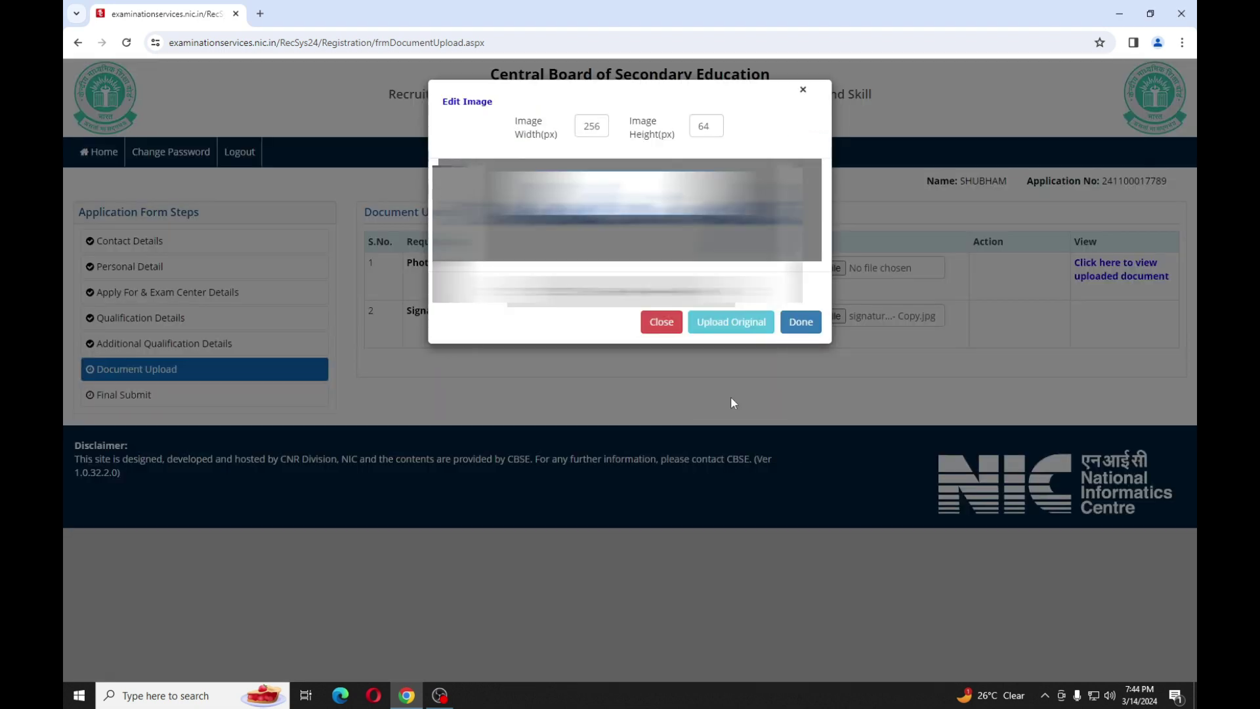
click(736, 321)
click(1003, 315)
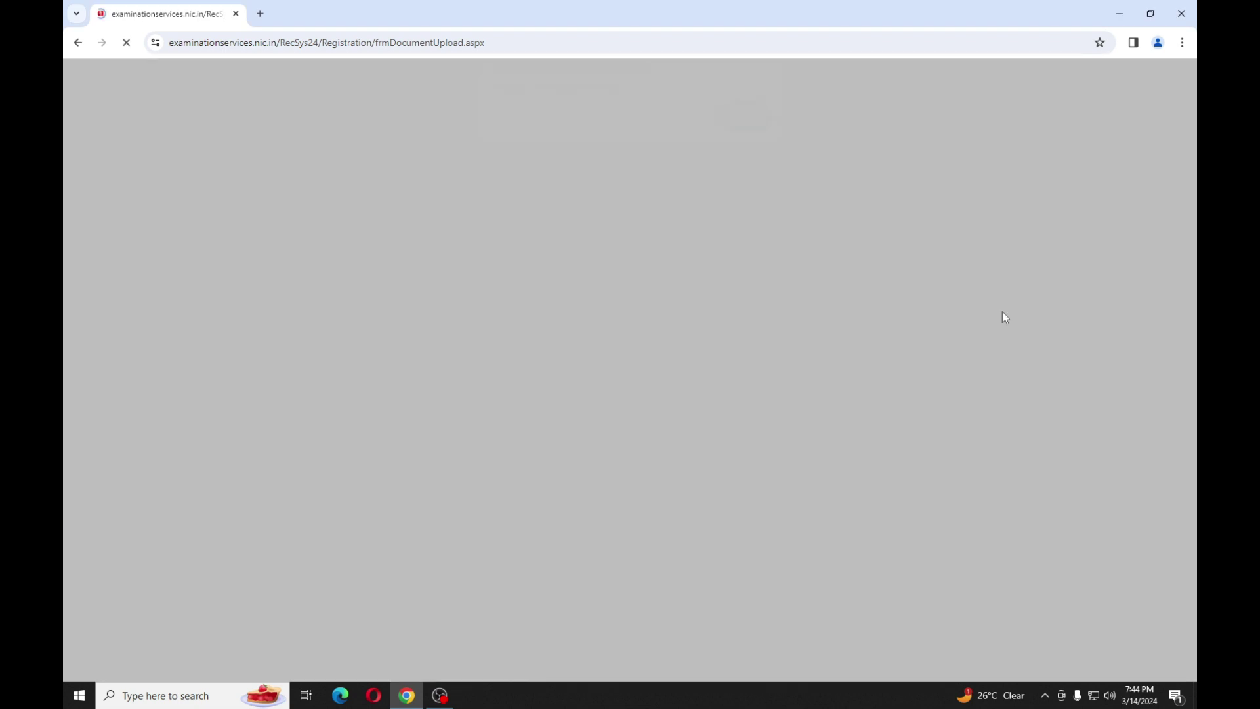
click(748, 130)
Enter the security pin, then submit and confirm the document upload section
click(791, 392)
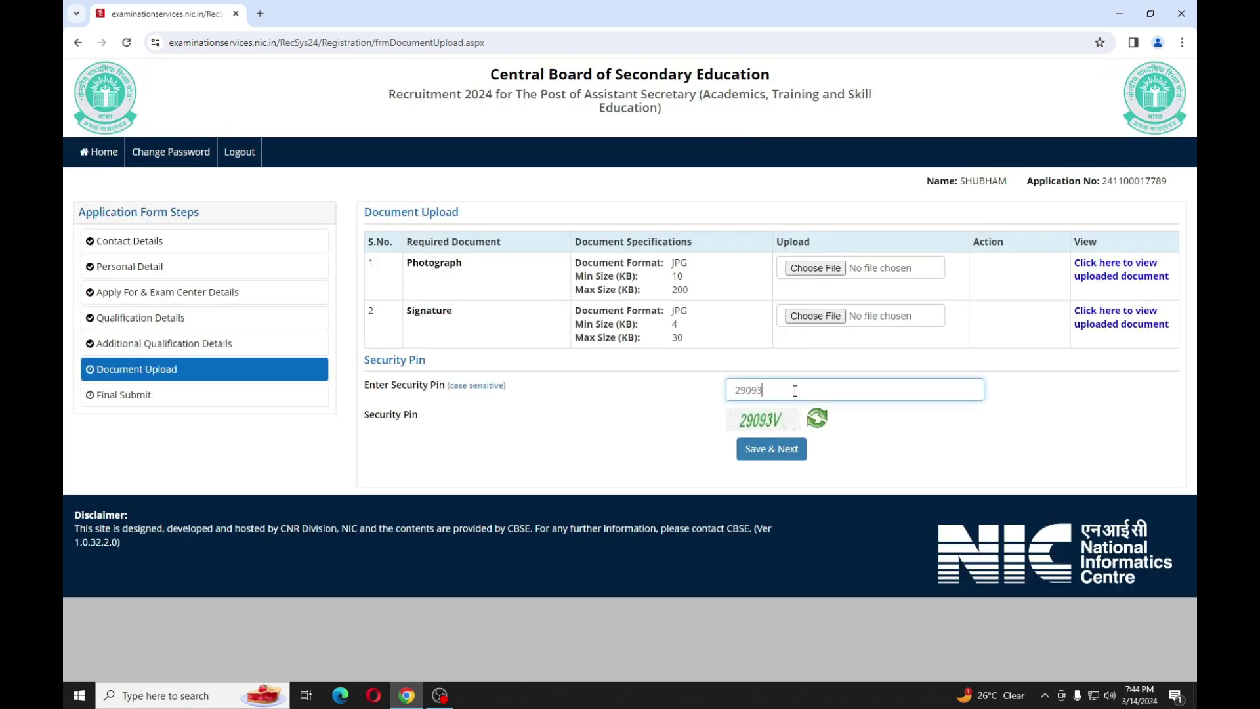
click(780, 449)
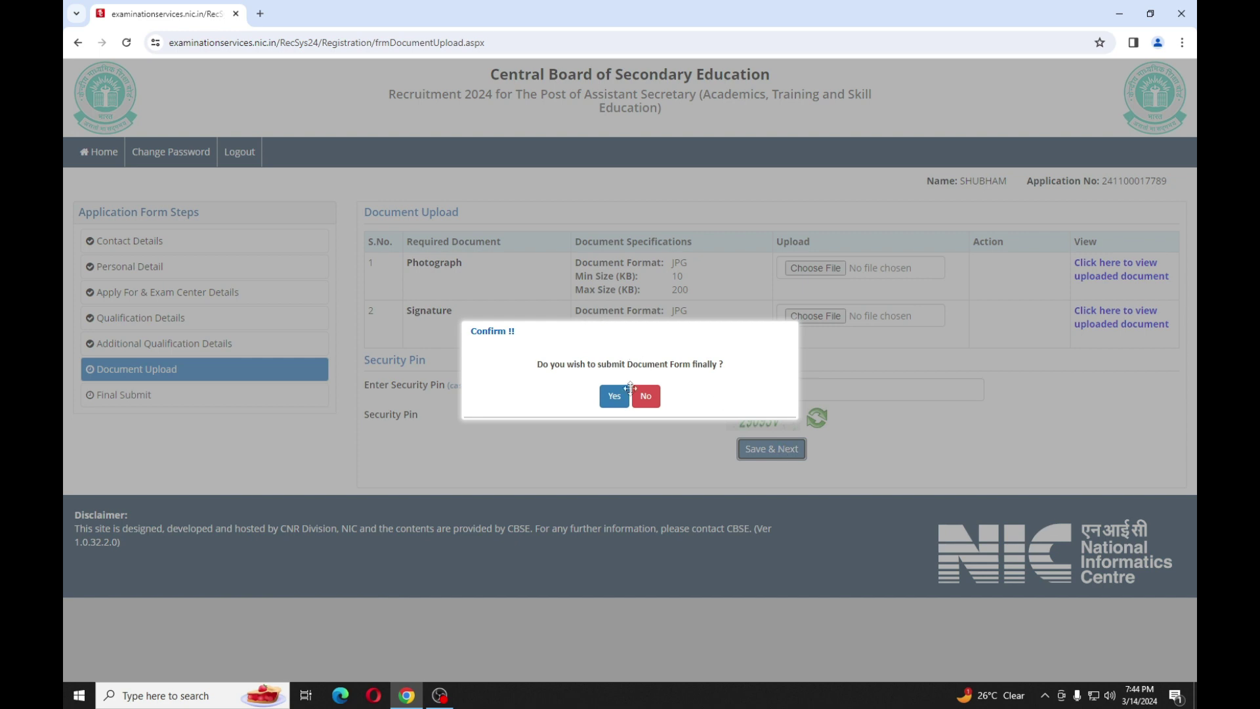
click(622, 397)
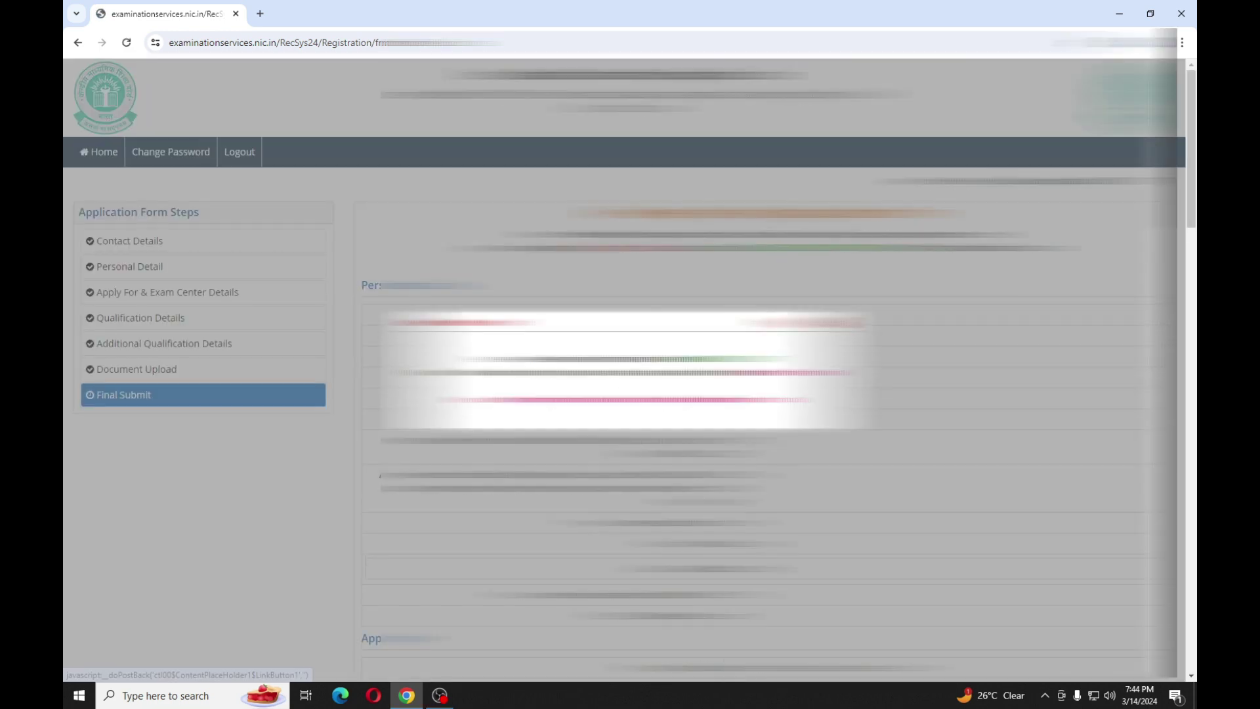
Dismiss the review notice and tick My Name, Date of Birth, PwD and Educational Details
click(806, 323)
drag(1192, 216, 1195, 657)
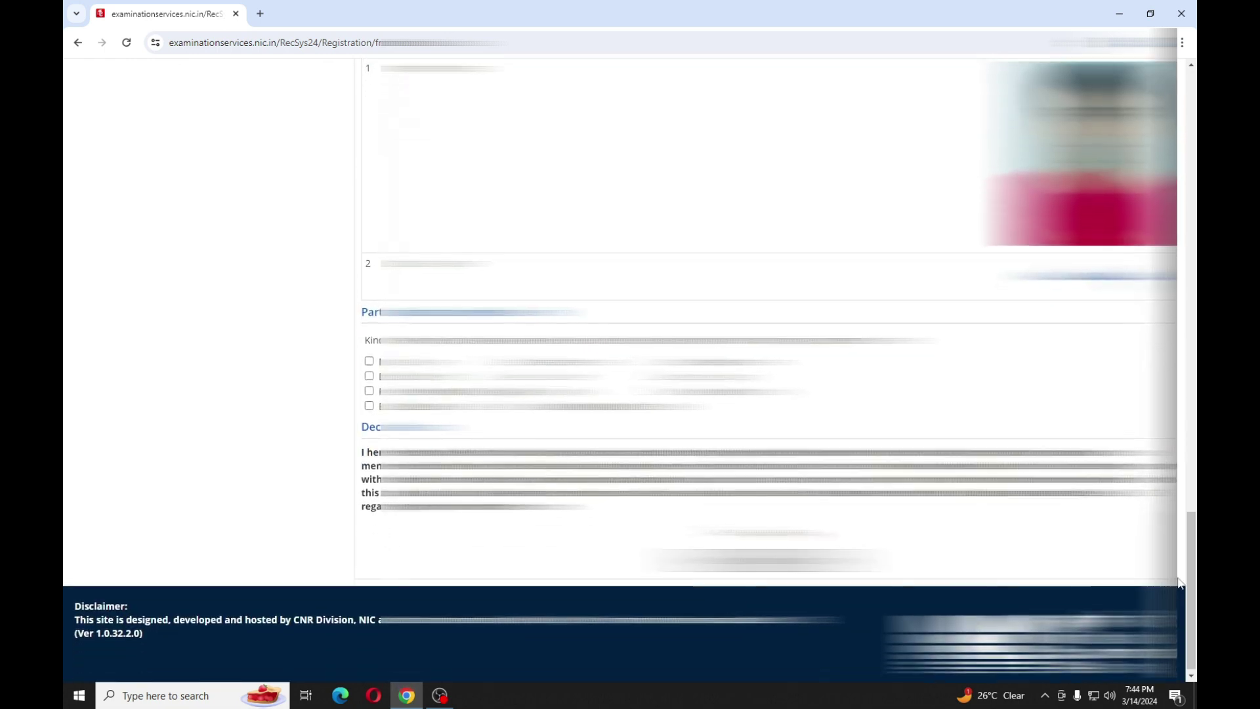
click(368, 361)
click(369, 377)
click(369, 391)
click(378, 407)
Tick Father's Name, Gender, Apply For, Additional Qualification, Mother's Name, Category and Examination City
click(534, 362)
click(537, 377)
click(539, 392)
click(557, 407)
click(675, 361)
click(676, 377)
click(676, 391)
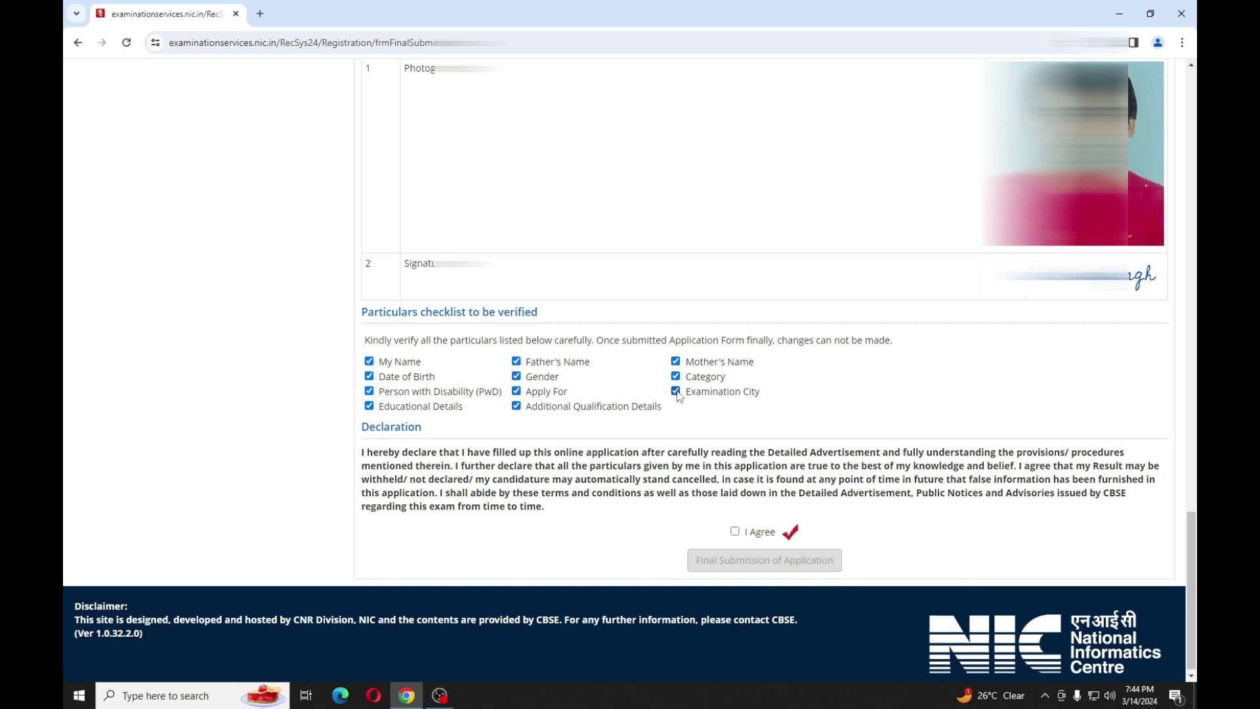
Accept the I Agree declaration and confirm Final Submission of Application with Yes
click(734, 531)
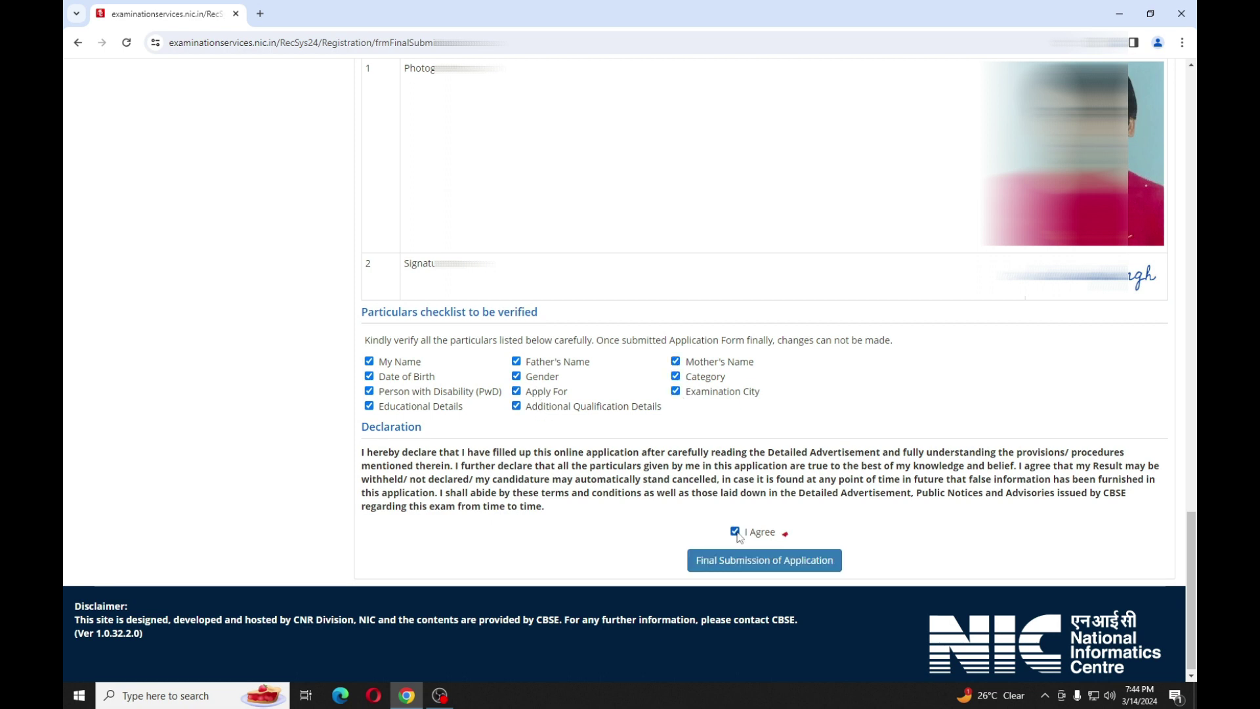
click(735, 571)
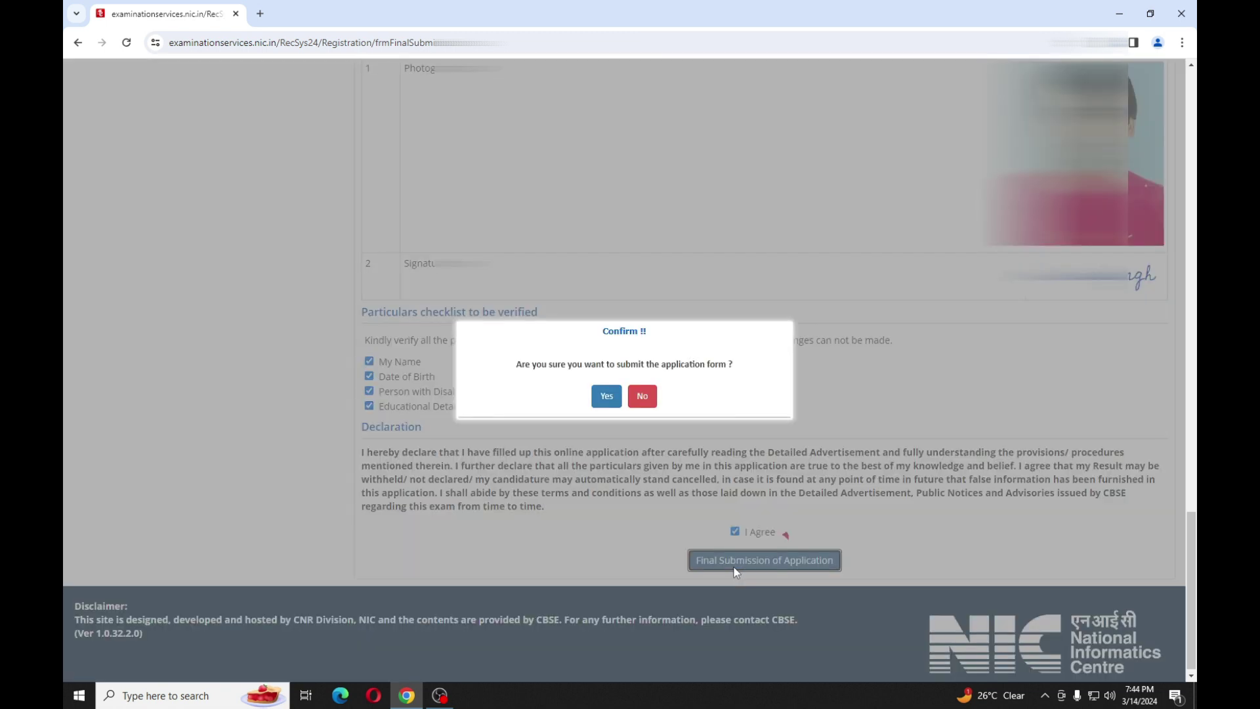
click(603, 396)
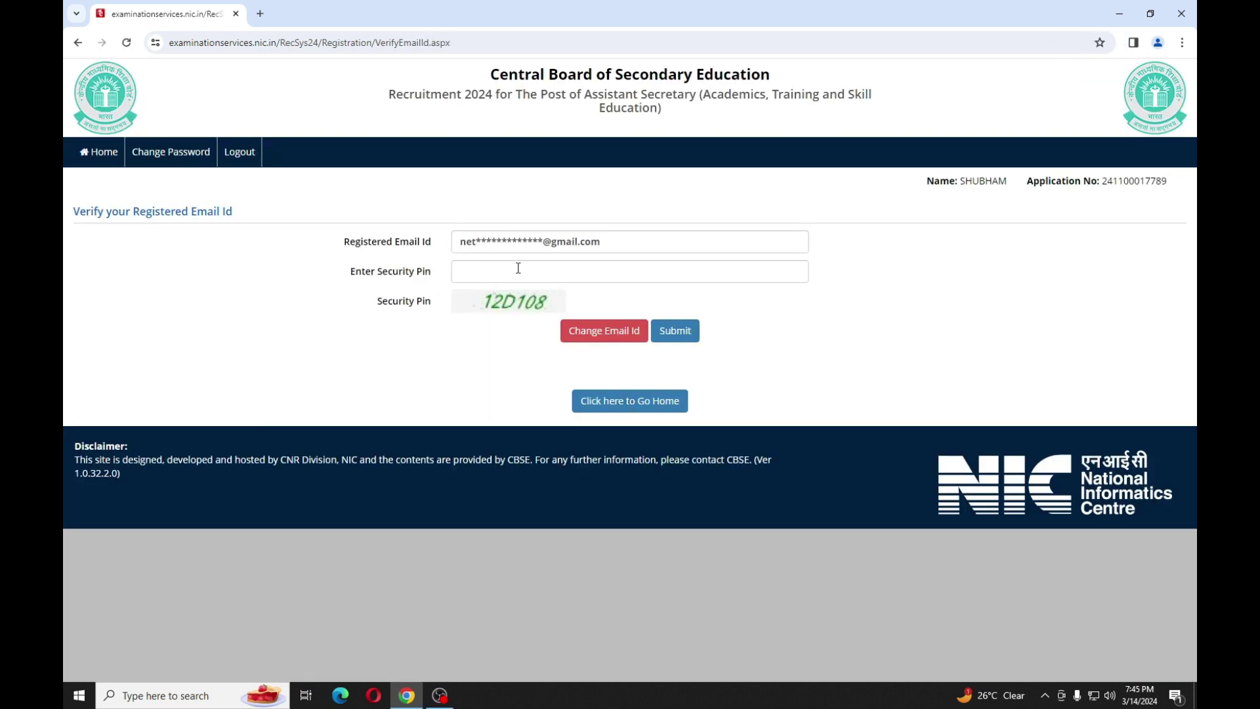
Enter the security pin to get an e-mailed OTP, then enter the OTP to verify the e-mail
click(518, 269)
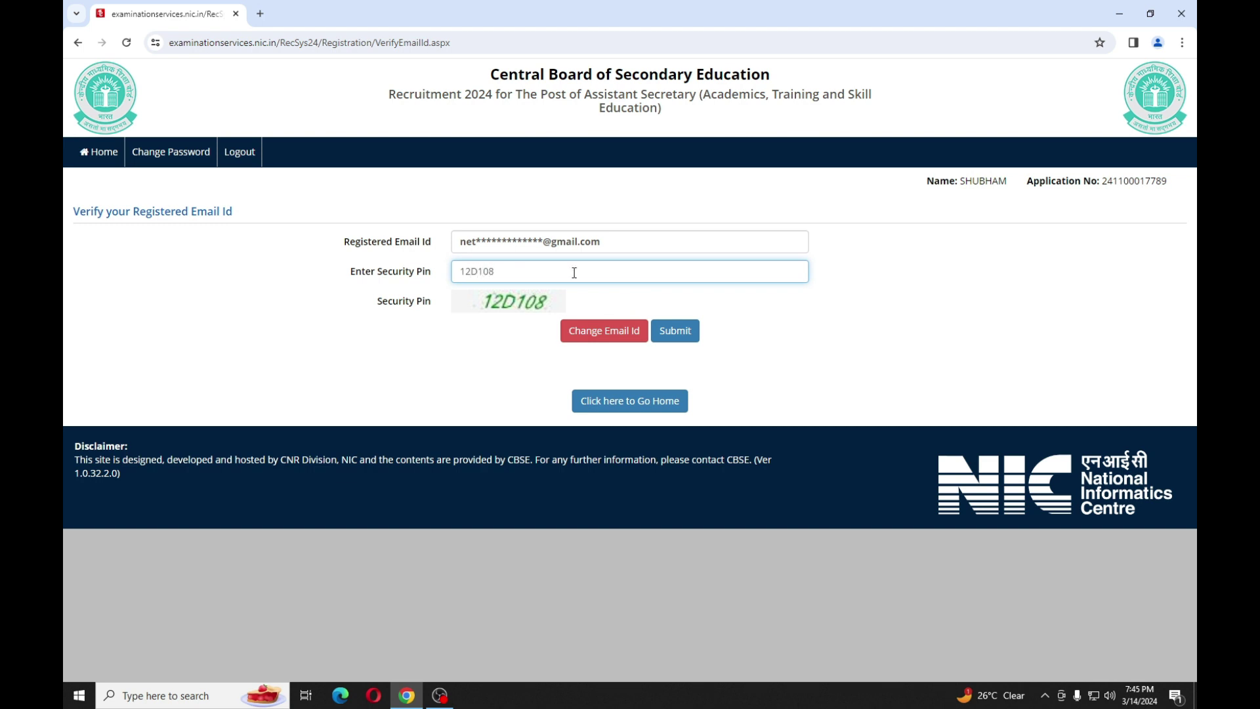
click(688, 336)
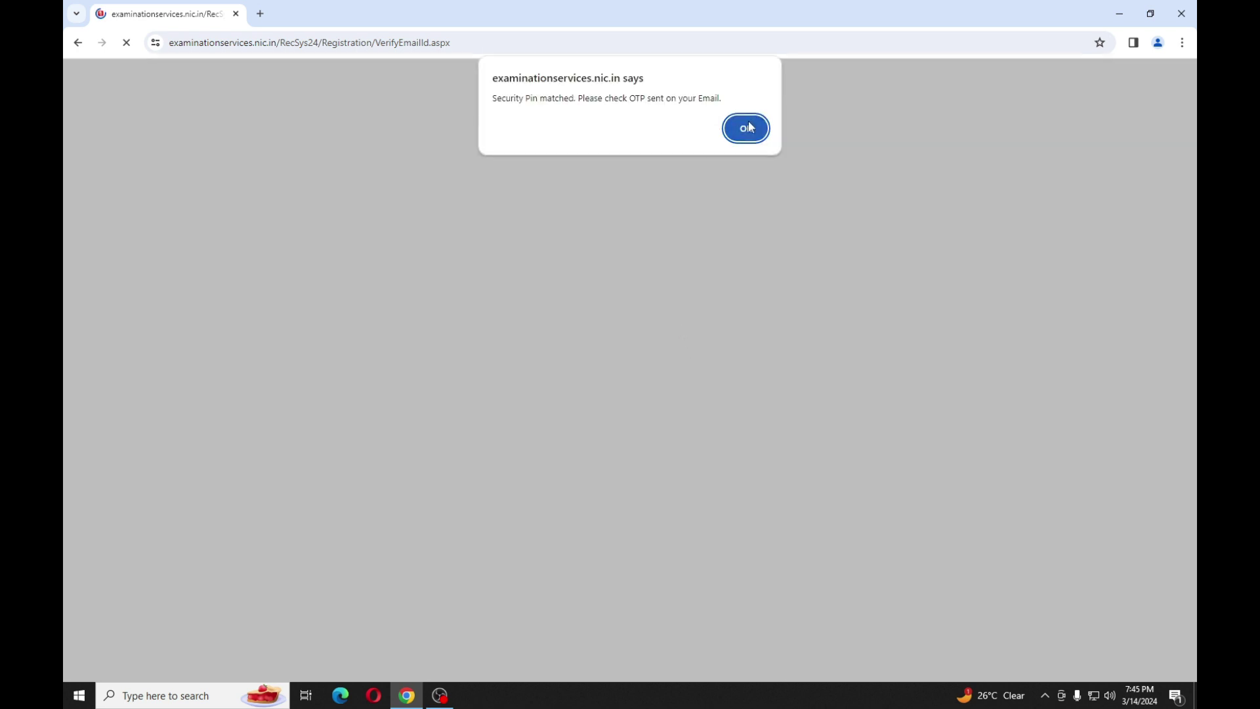
click(747, 126)
click(594, 261)
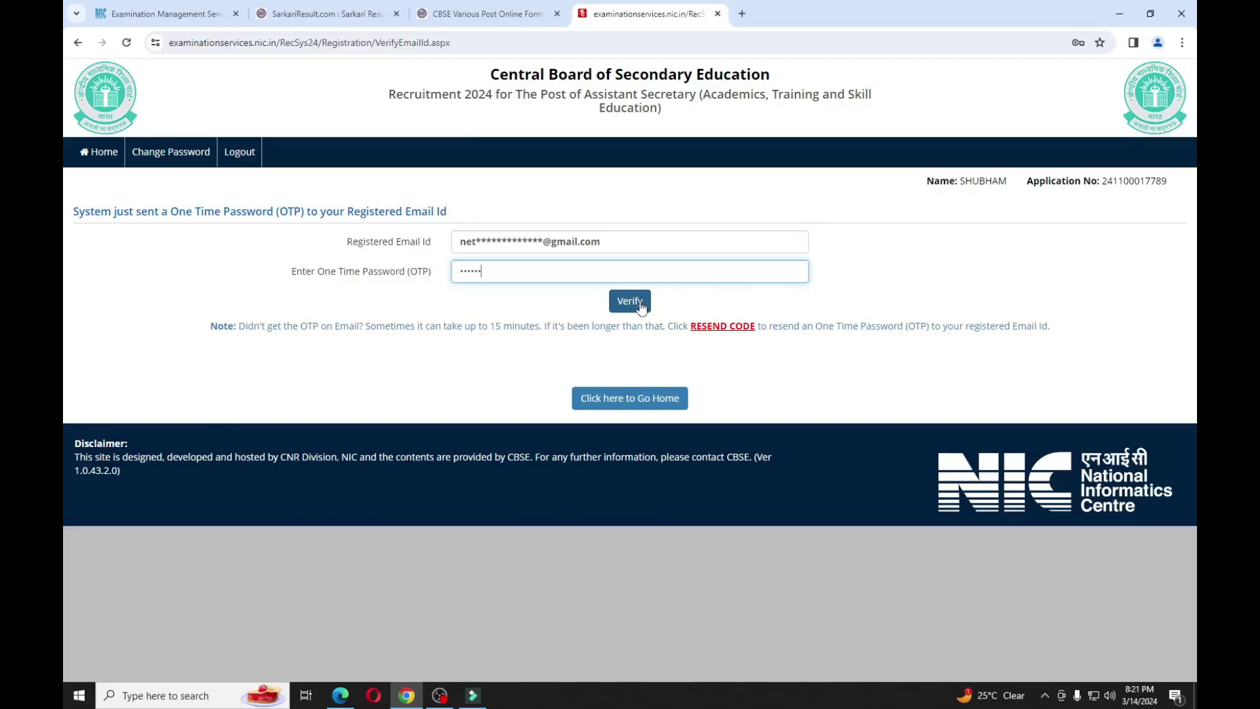
click(642, 307)
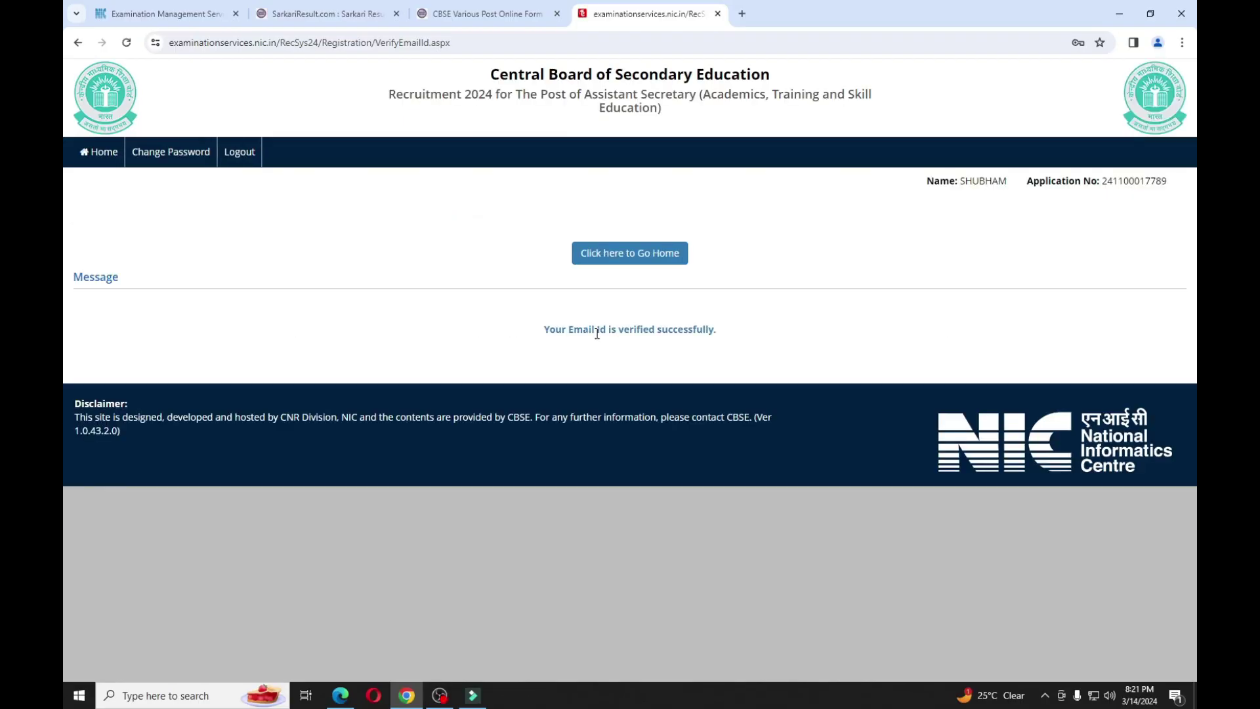
Return to the candidate home page and start the application's Final Submit review
click(643, 255)
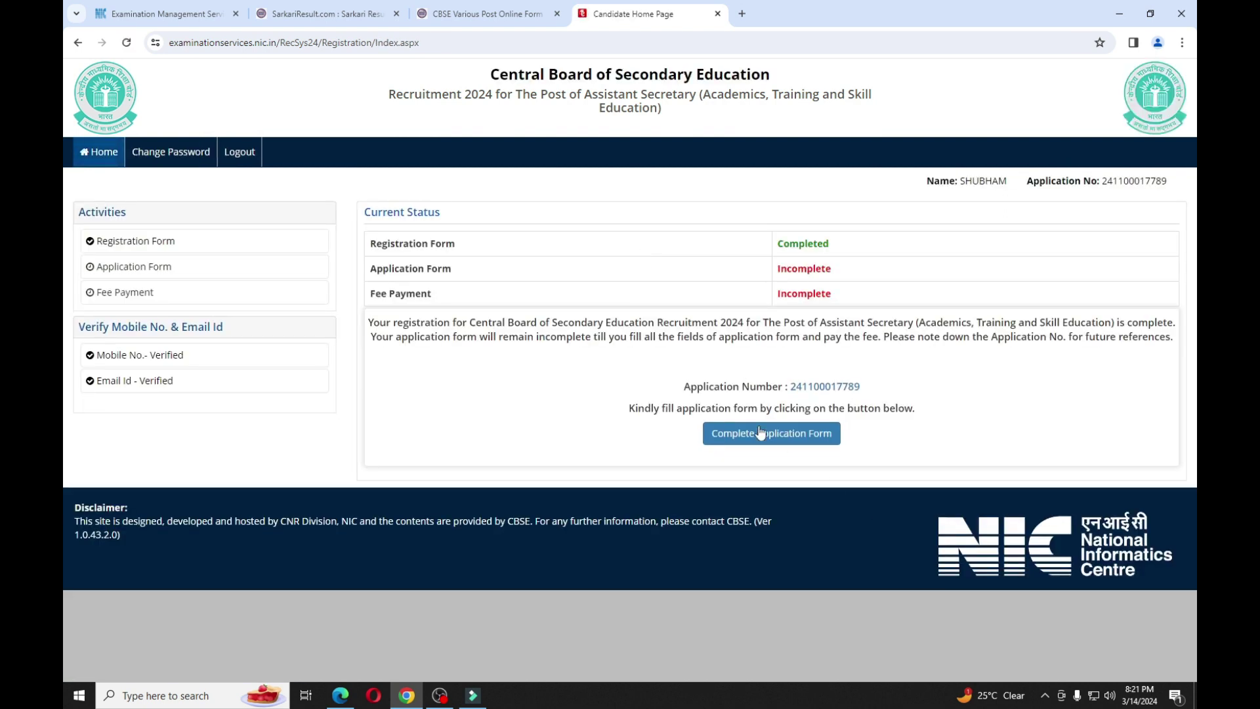
click(770, 441)
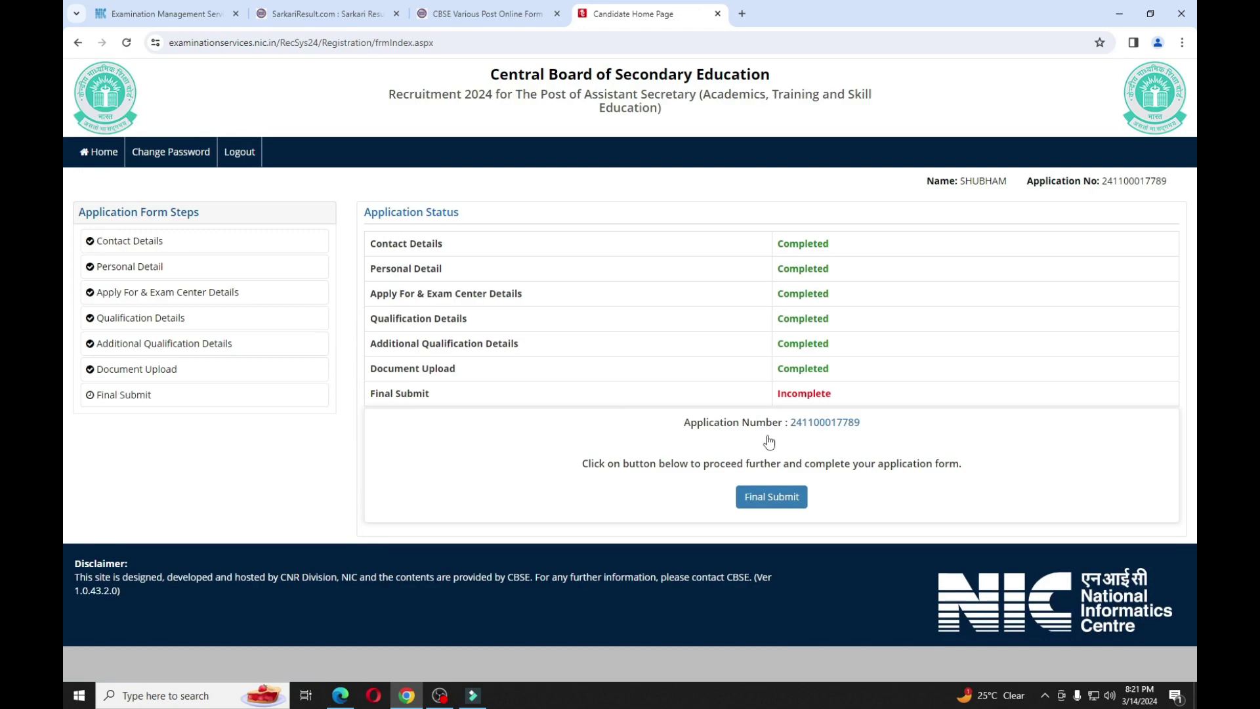
click(778, 498)
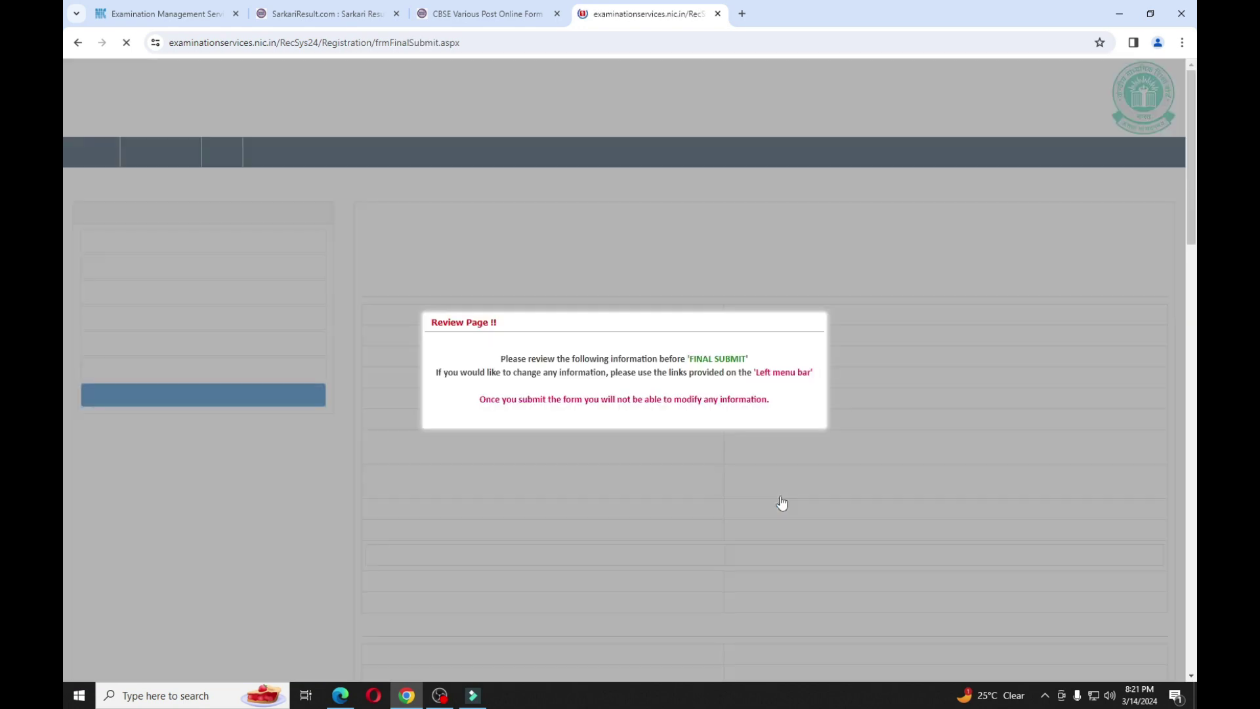
Dismiss the review notice and tick all nine particulars in the checklist, Father's Name through Additional Qualification
click(804, 323)
scroll(804, 323, down, 20)
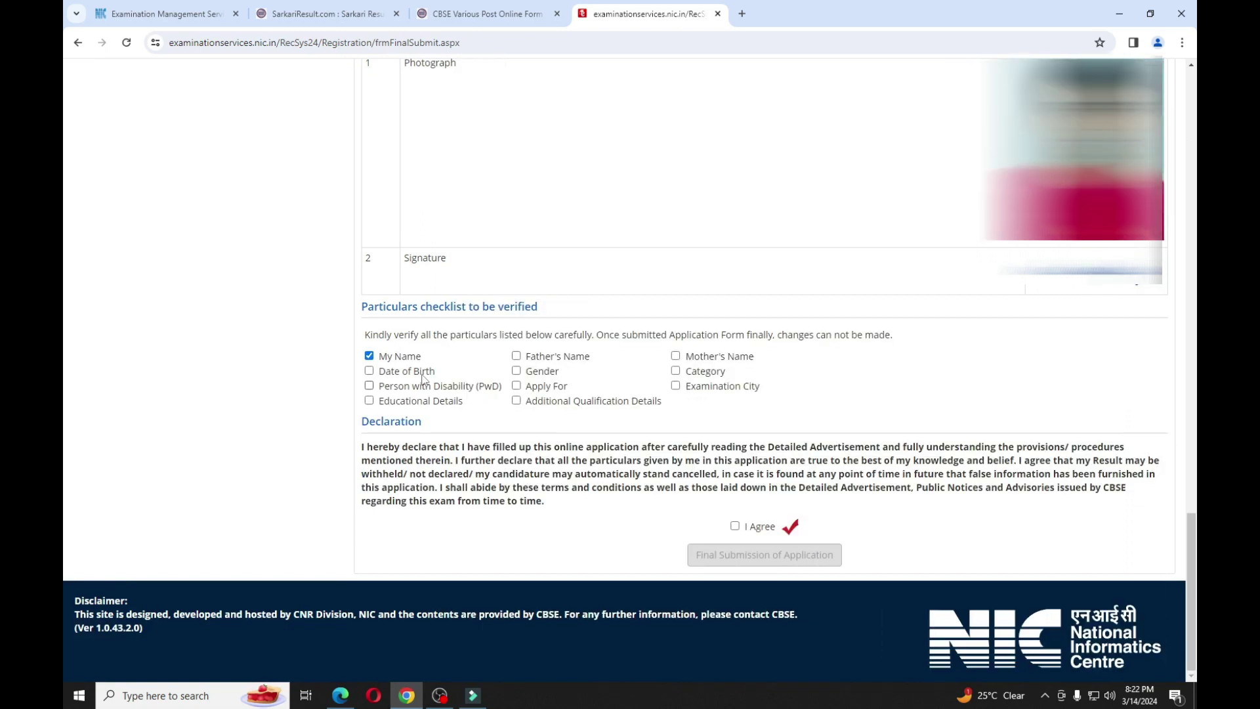
click(516, 356)
click(692, 372)
click(690, 359)
click(534, 372)
click(424, 387)
click(424, 372)
click(427, 401)
click(517, 387)
click(517, 401)
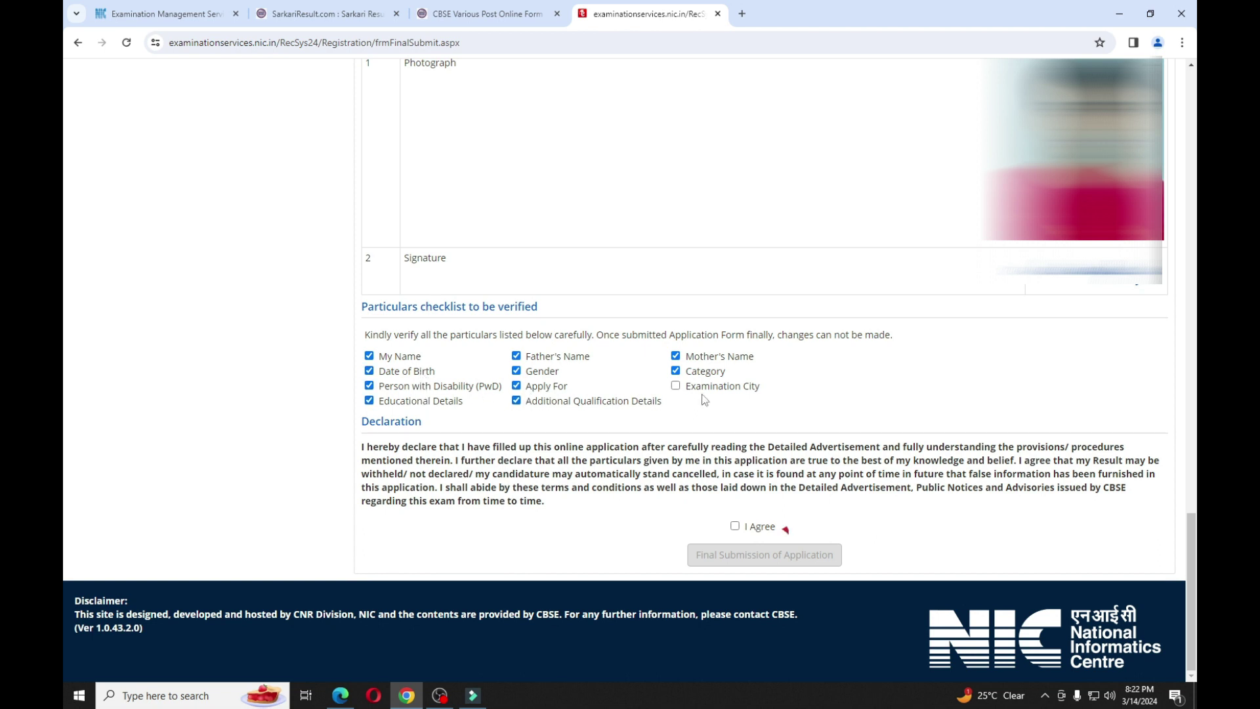
Accept the declaration and confirm Final Submission of Application with Yes
click(735, 526)
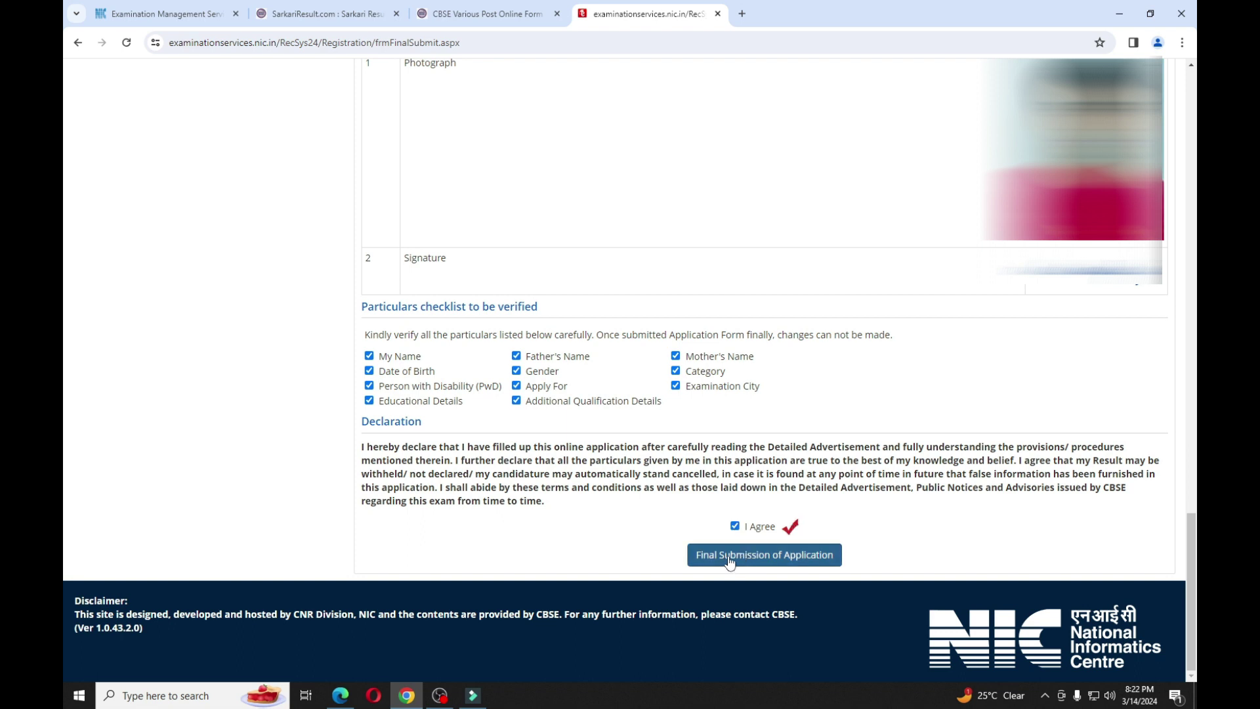
click(729, 559)
click(607, 398)
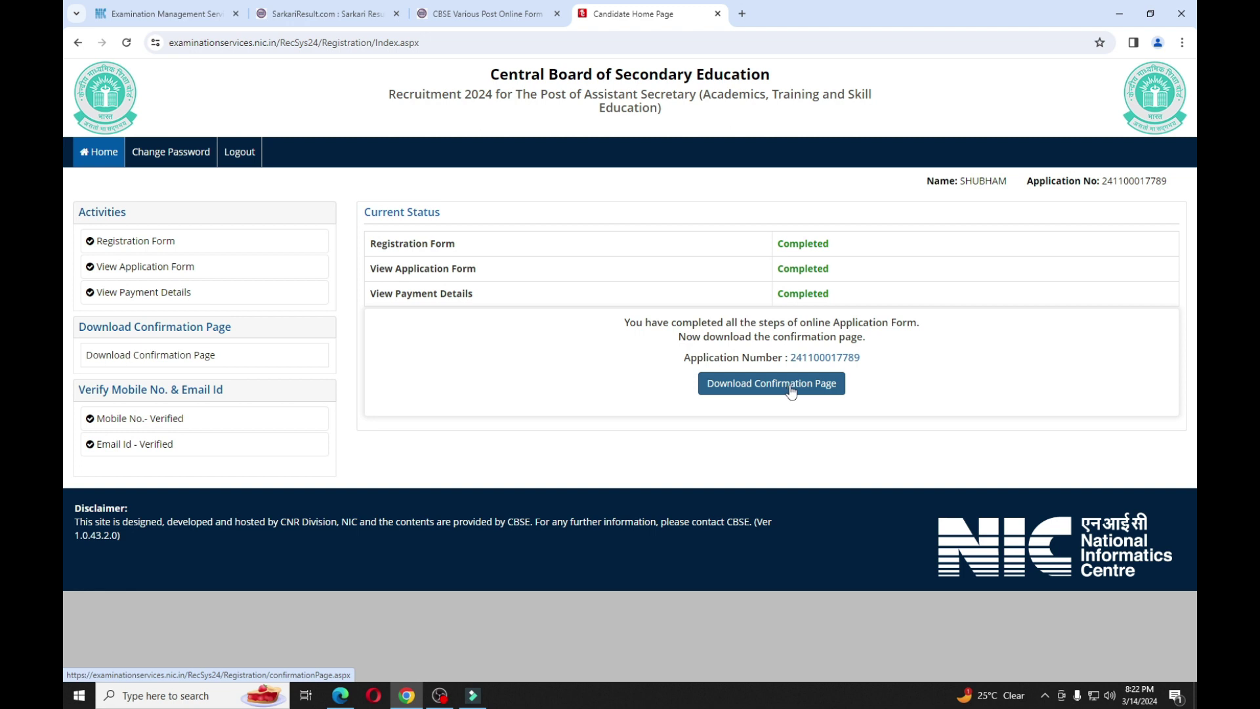
click(791, 391)
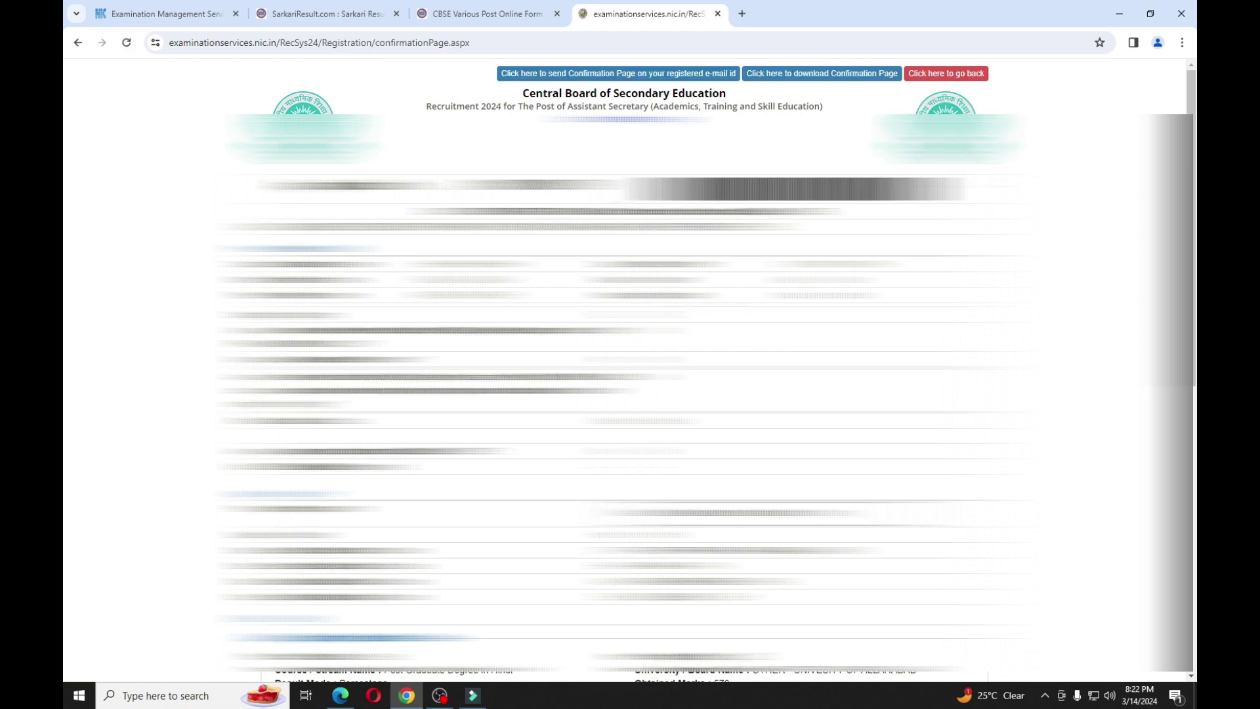
scroll(870, 361, down, 7)
scroll(869, 361, up, 7)
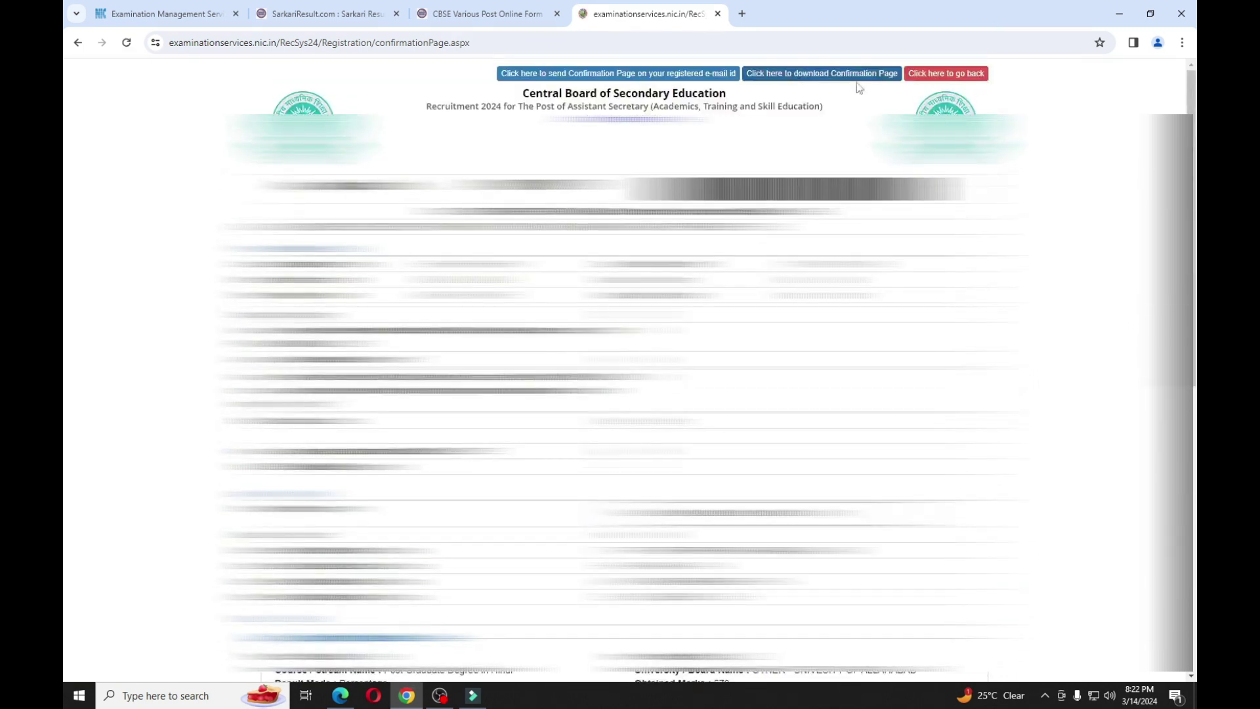
click(960, 75)
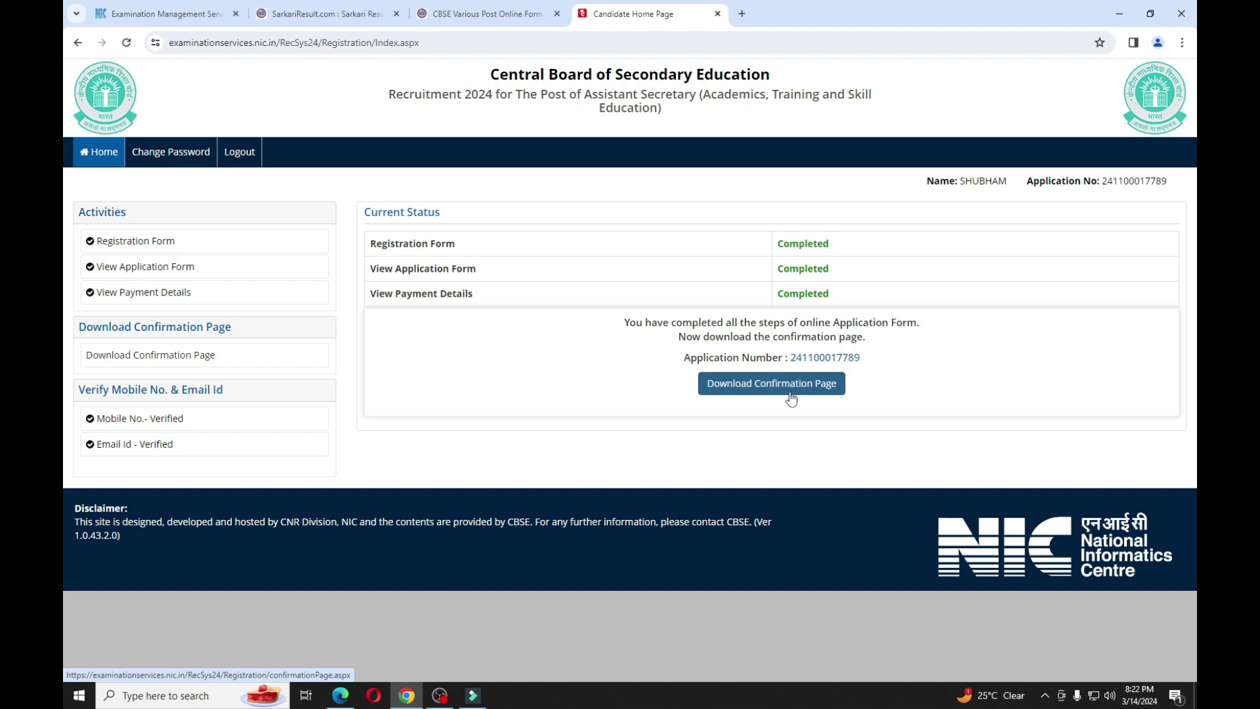
Log out of the candidate account and close the CBSE notice and SarkariResult tabs
click(239, 156)
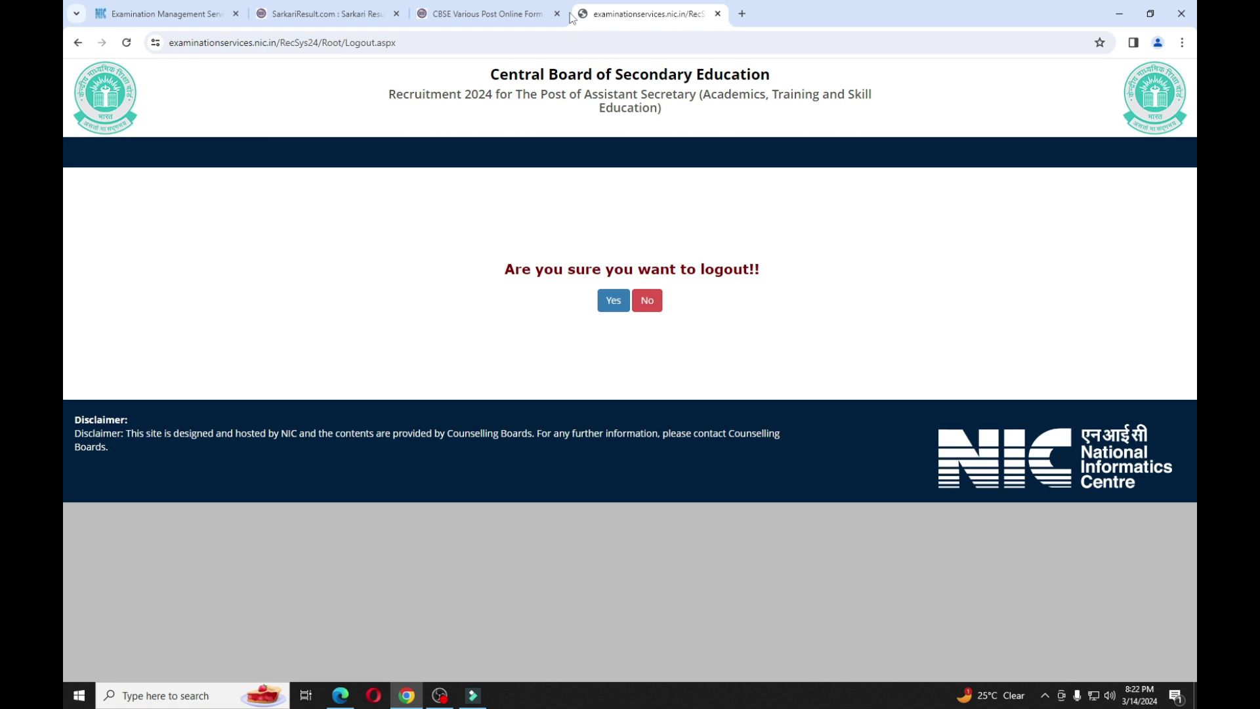
click(560, 15)
click(396, 14)
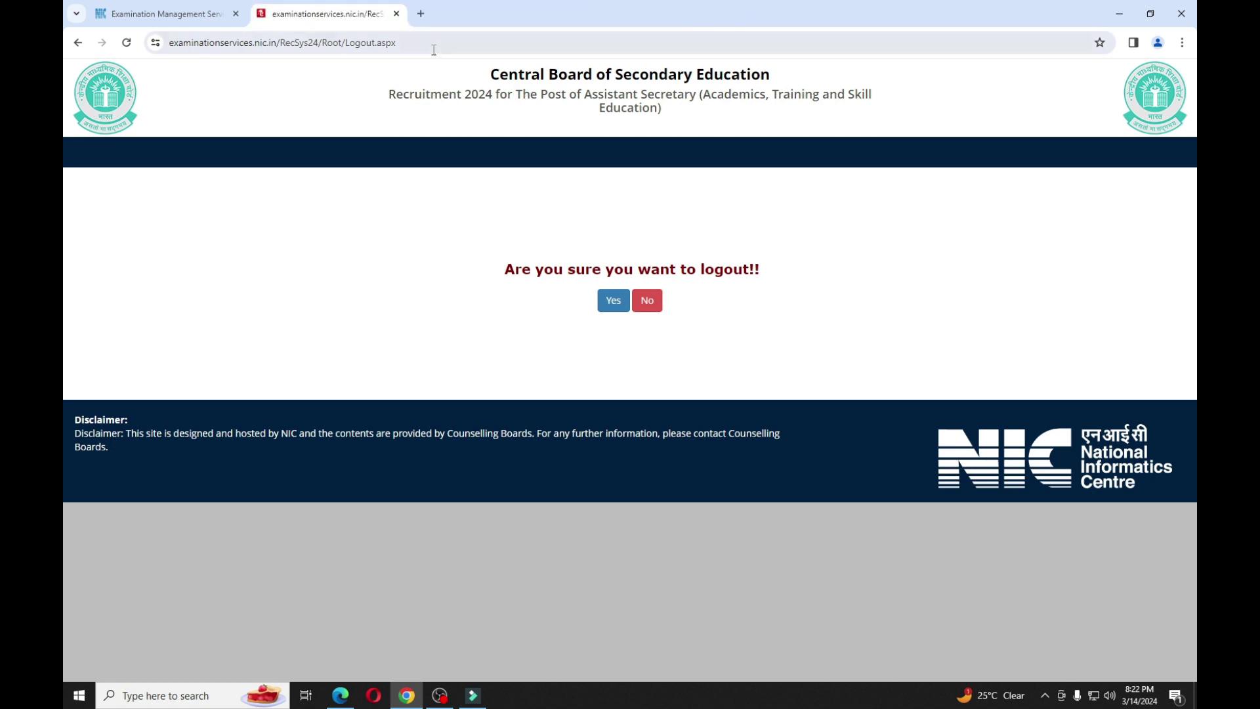
Go to google.com, search 'CBSE BOARD' and open the official cbse.gov.in result
click(436, 42)
click(420, 41)
text(google.com)
key(Return)
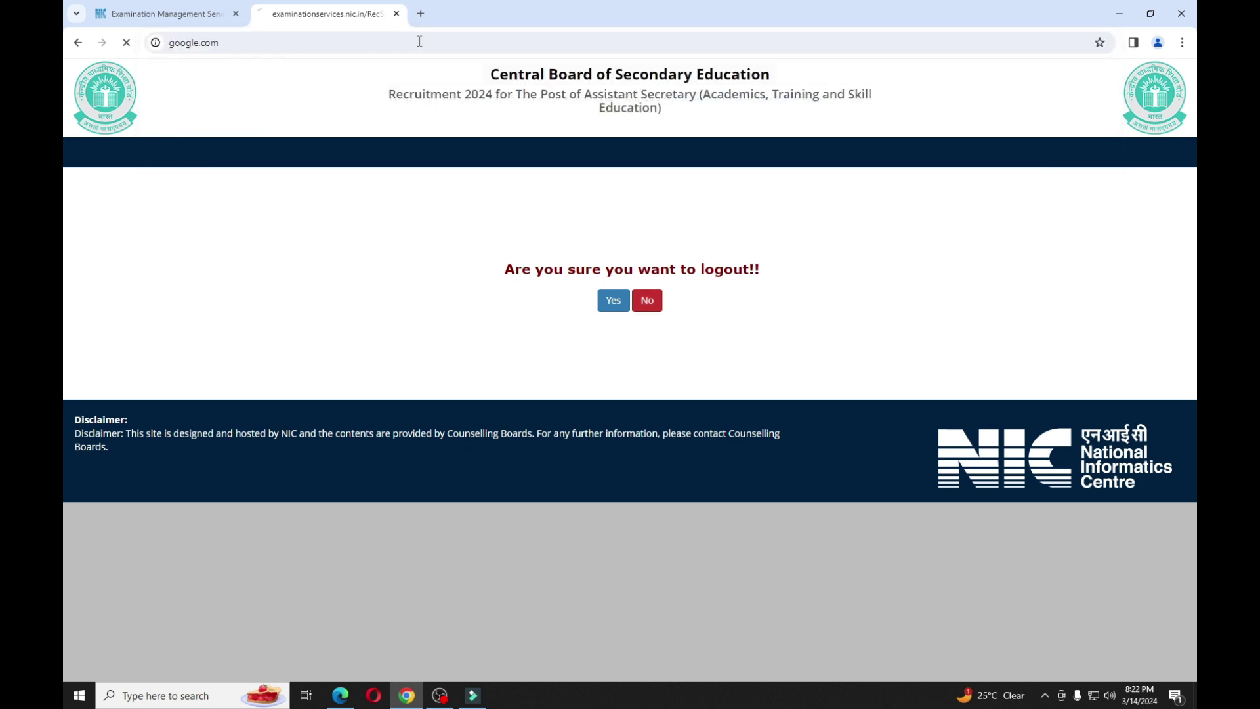
text(CBSE )
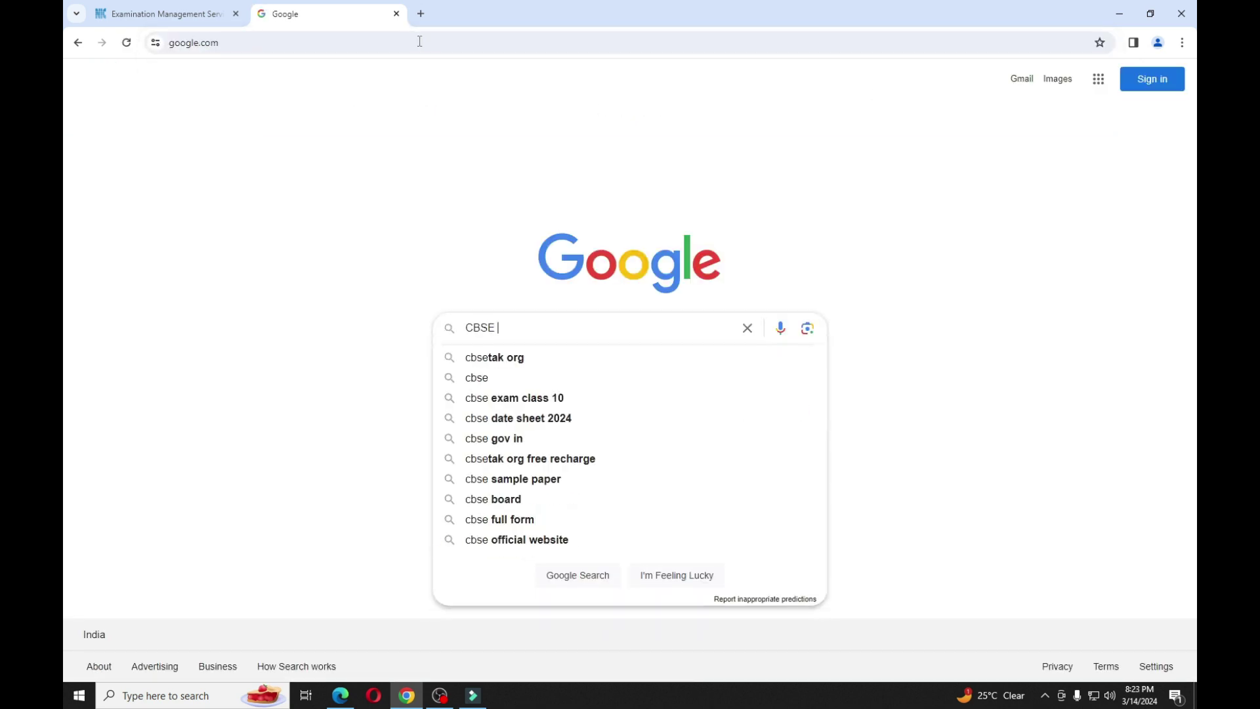
text(BOARD)
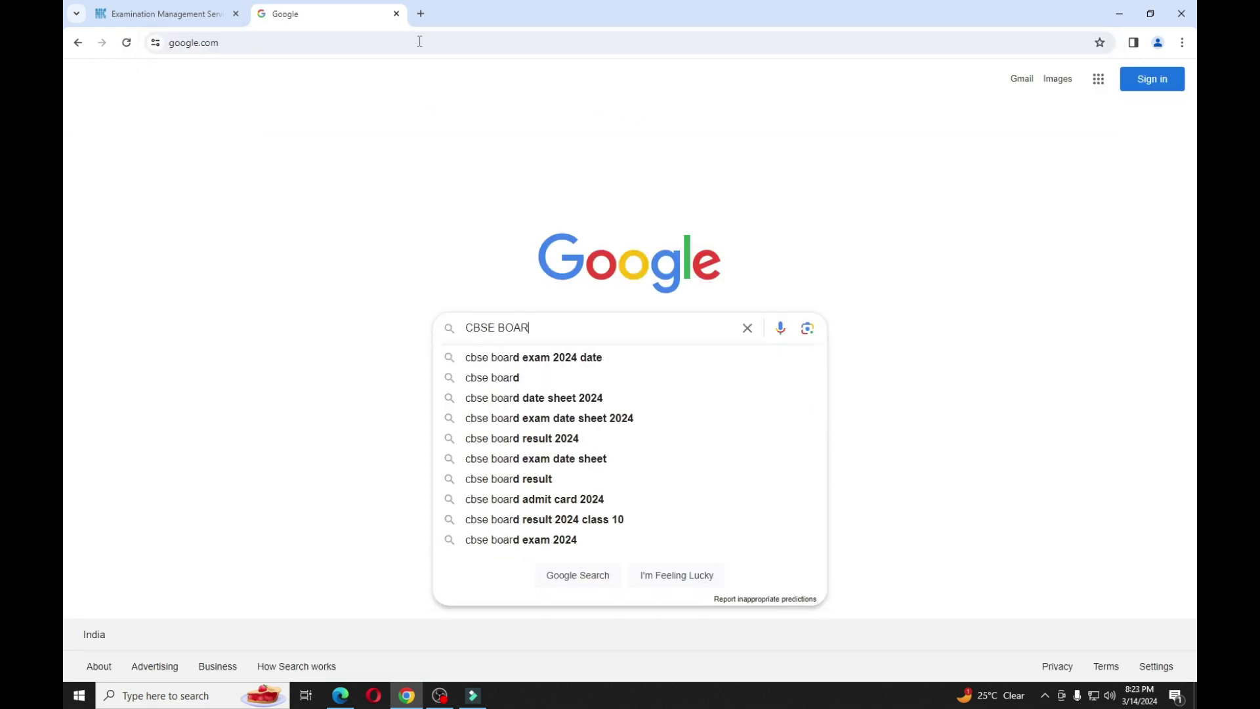
key(Return)
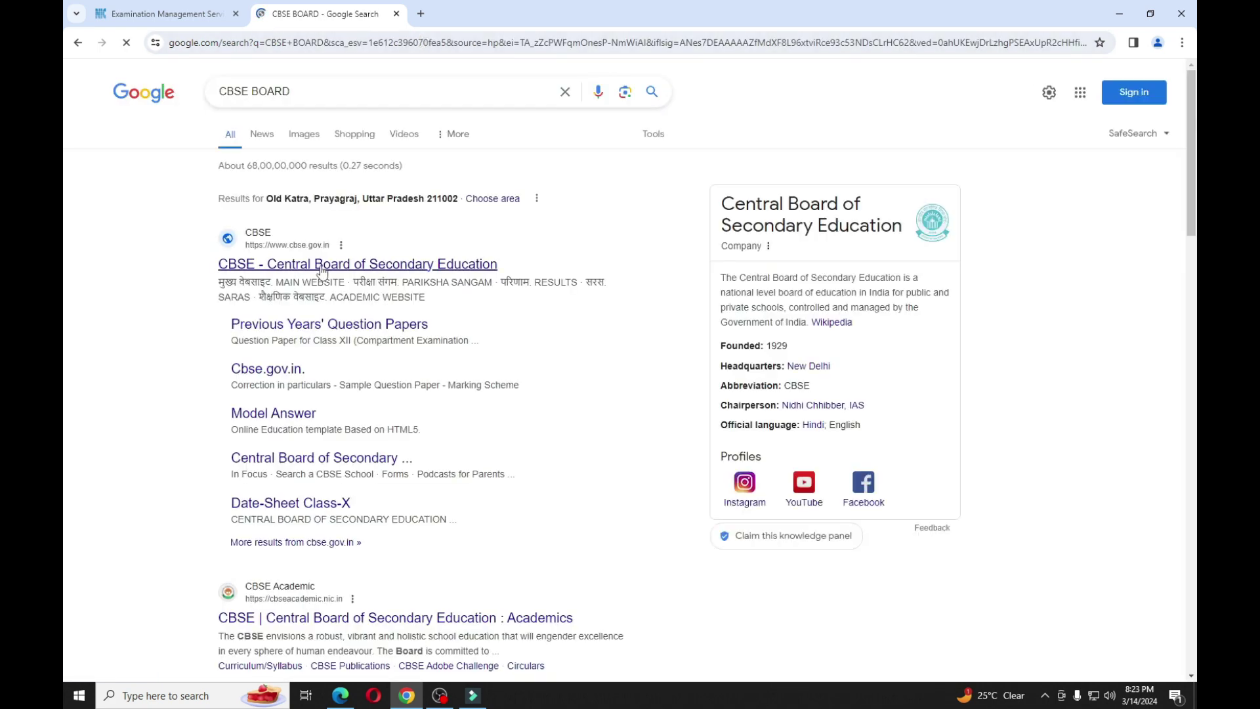
click(319, 266)
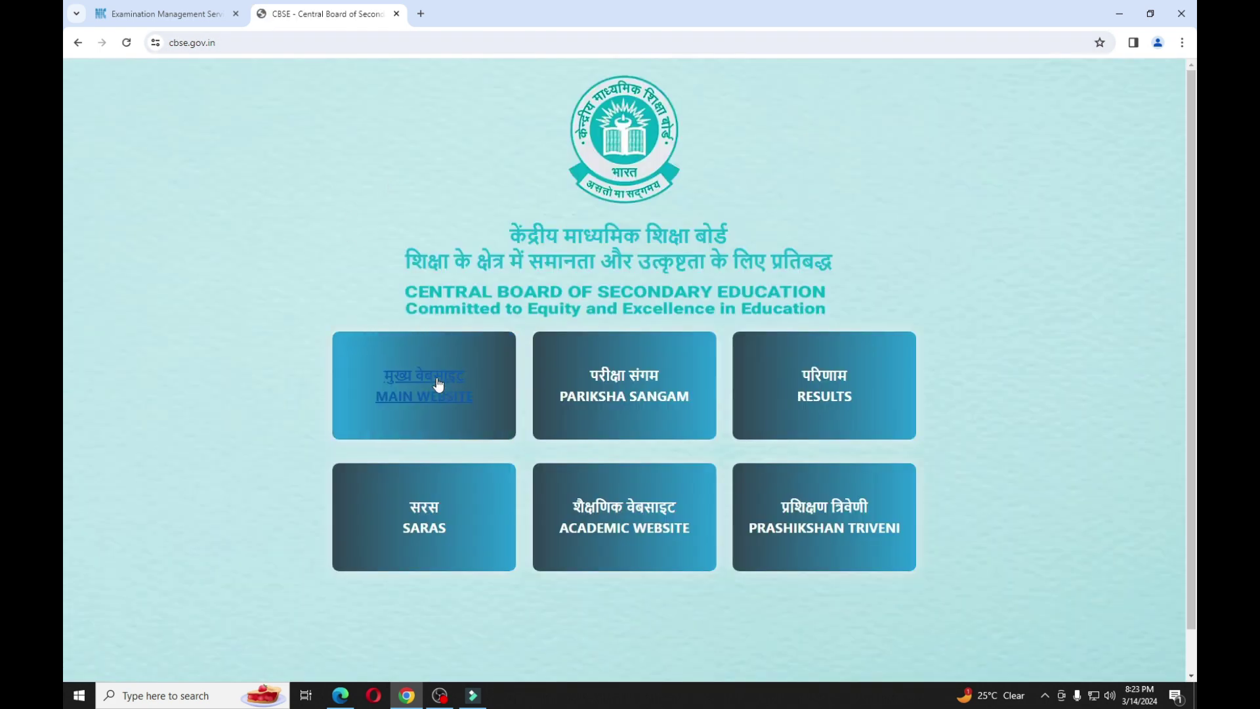
Open the CBSE MAIN WEBSITE and the Assistant Secretary apply link, then close the Invalid Session tab
click(436, 382)
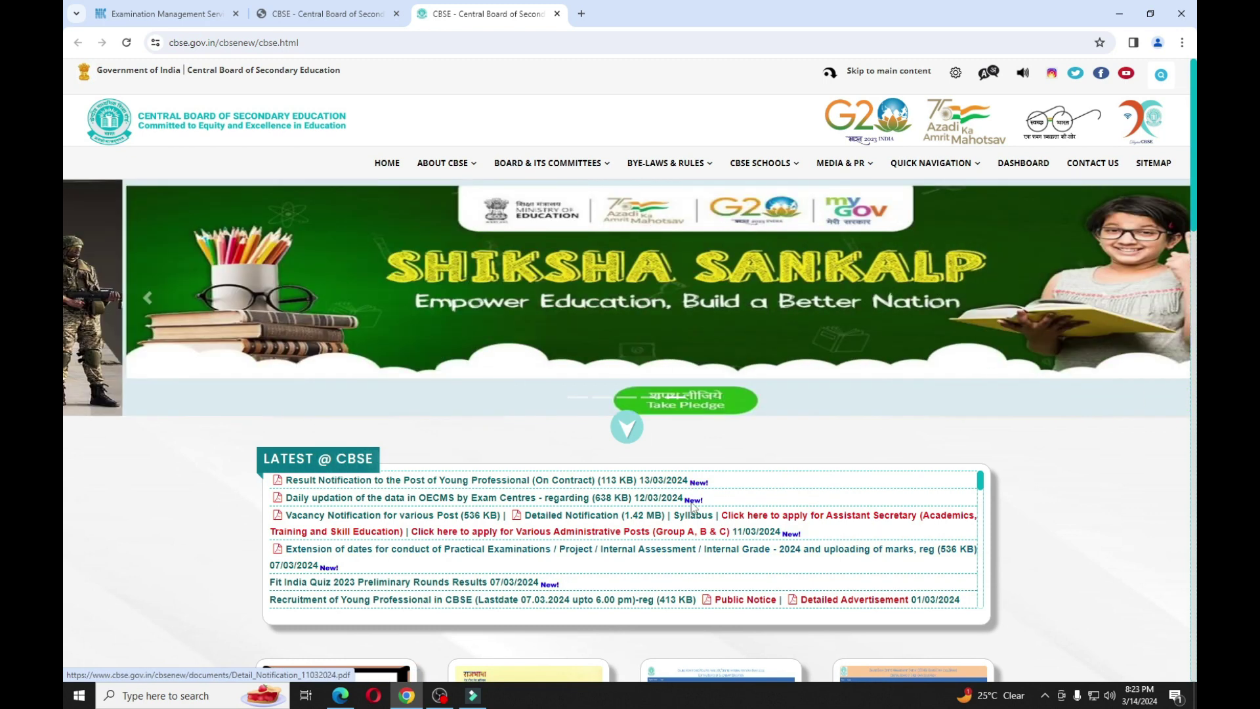
click(729, 516)
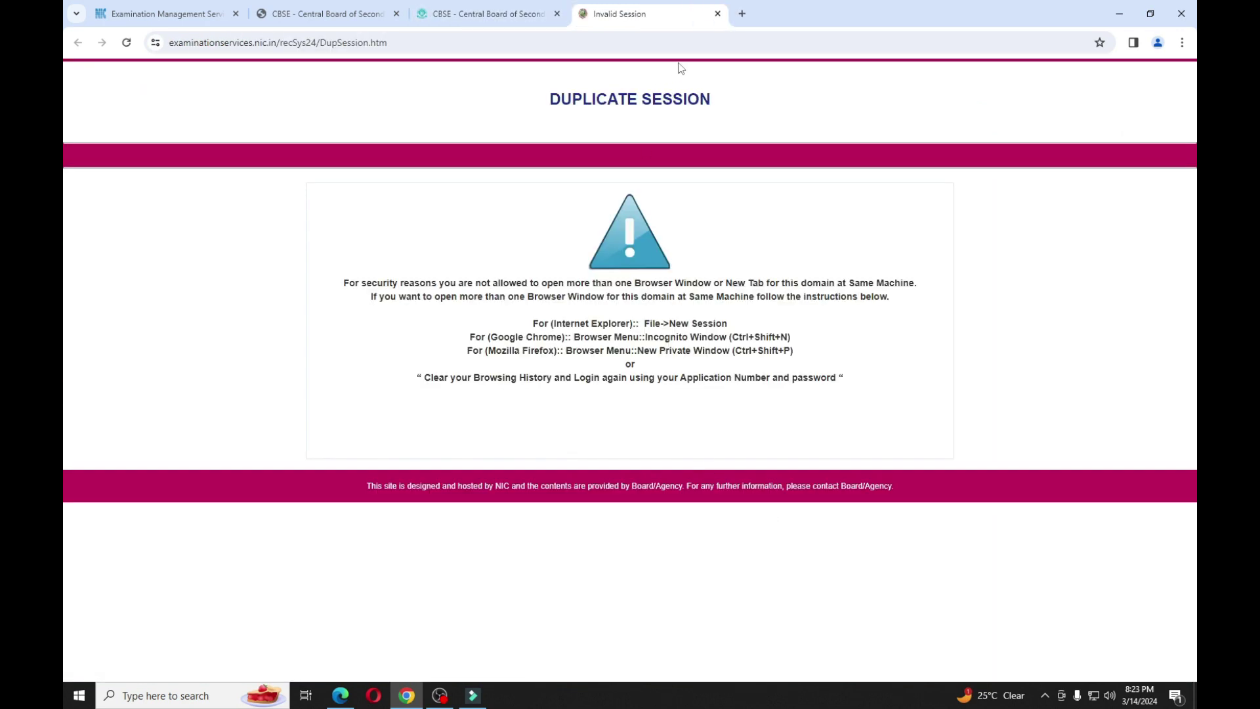
click(717, 13)
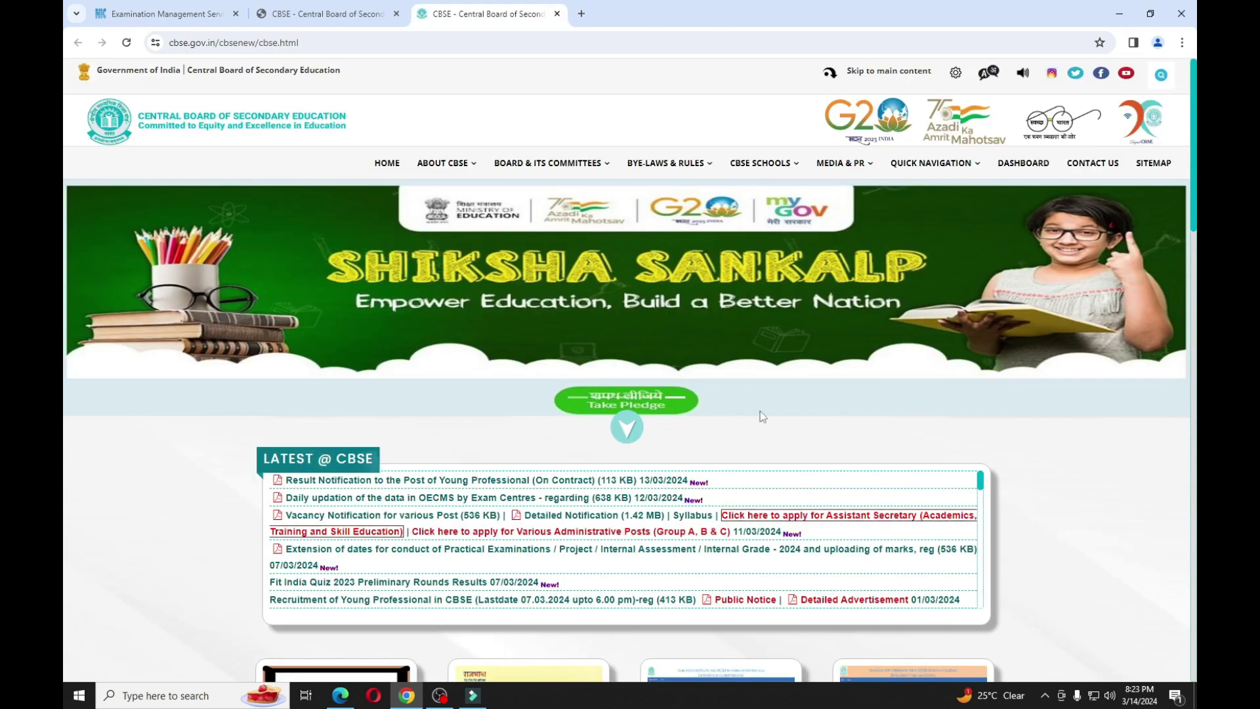
Copy the cbse.gov.in homepage address from Chrome and switch to Edge
click(440, 40)
key(ctrl+c)
right_click(440, 41)
click(504, 163)
click(340, 695)
Paste and go to the cbse.gov.in address in Edge, closing the duplicate tab
right_click(416, 42)
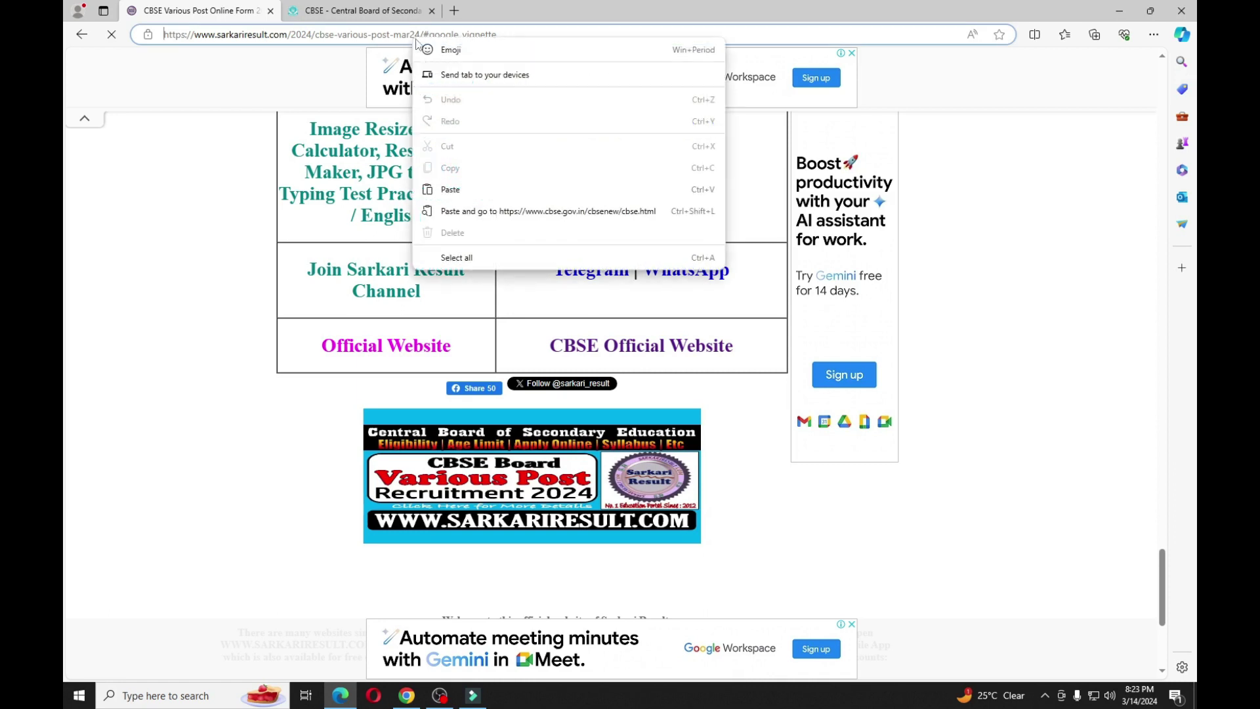
click(497, 211)
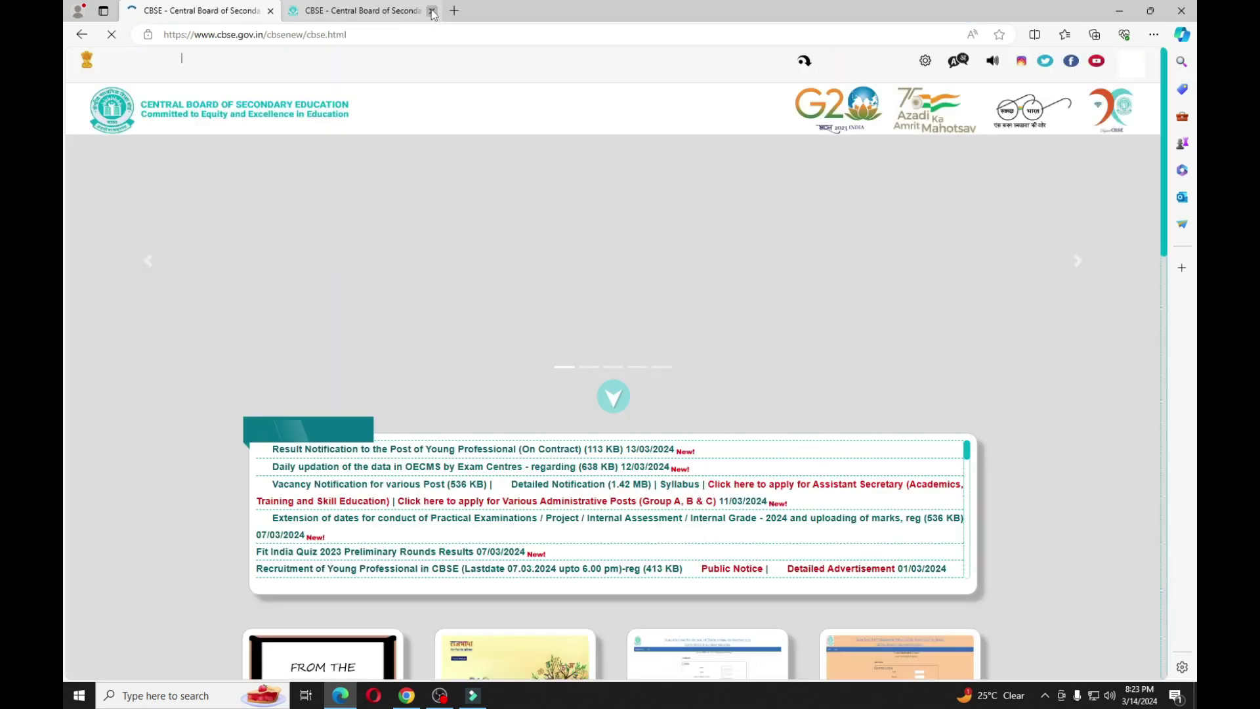
click(432, 11)
Open the Various Administrative Posts (Group A, B & C) recruitment sign-in page from LATEST @ CBSE
click(760, 523)
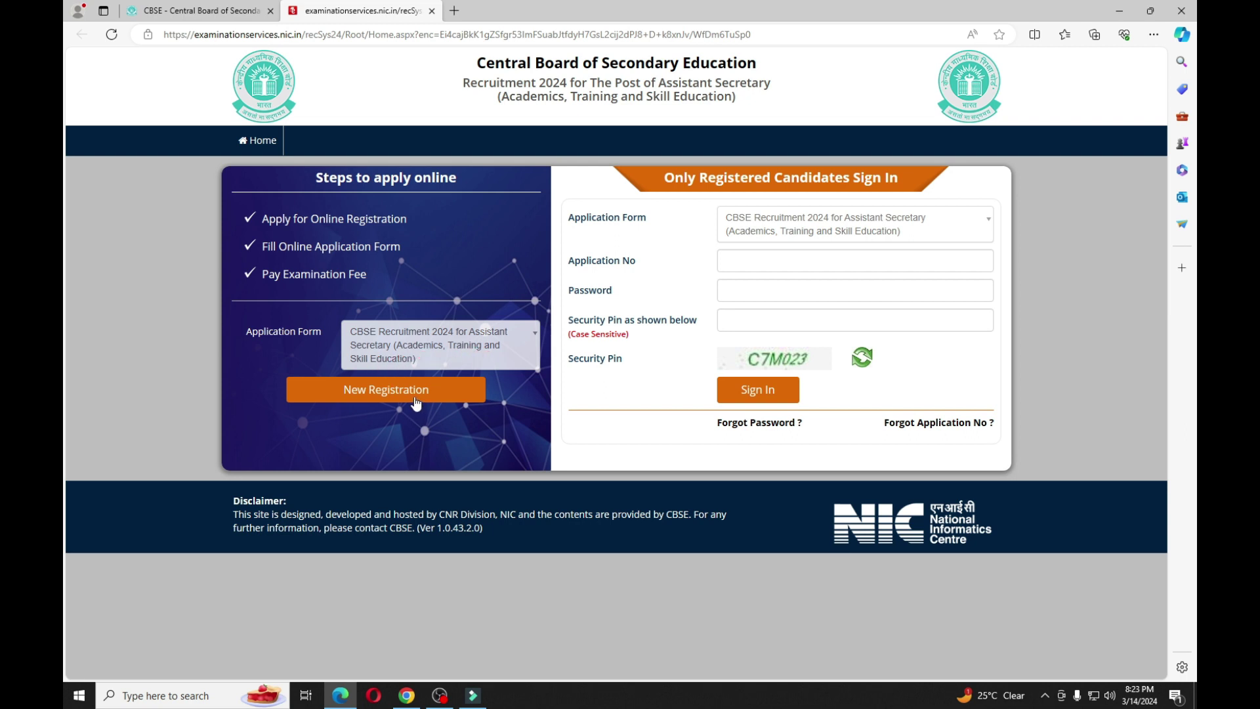
click(431, 10)
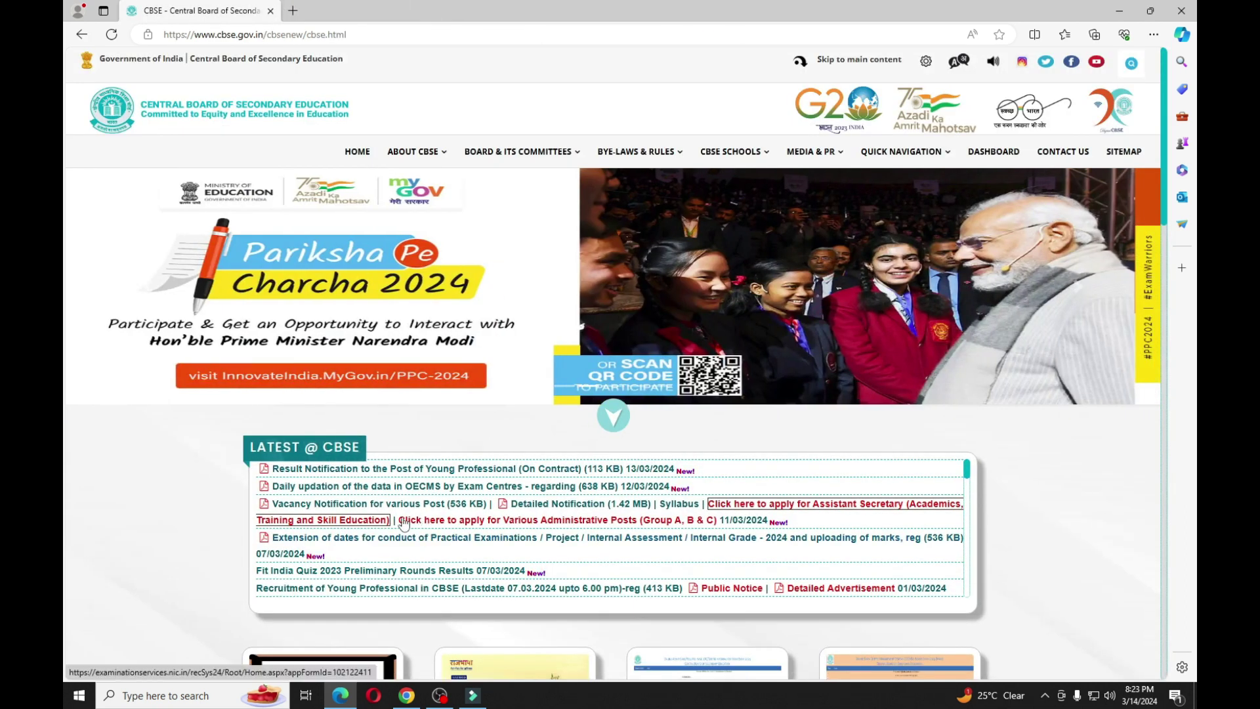
click(668, 522)
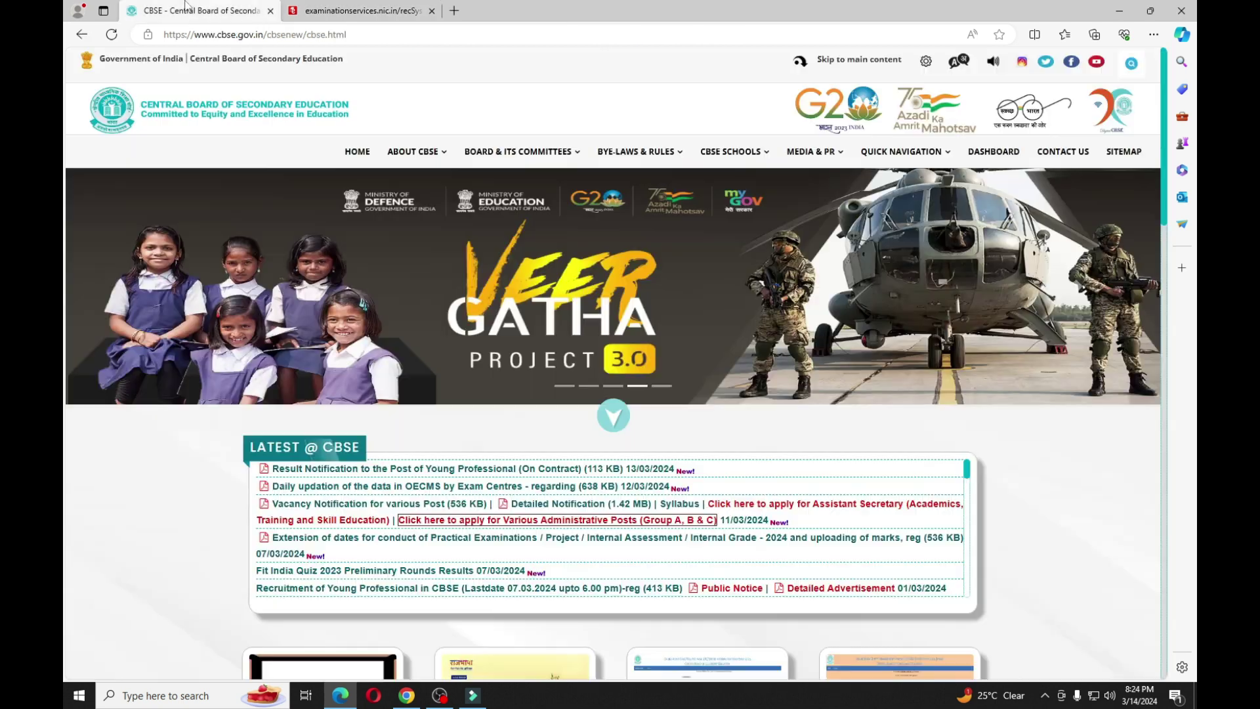
click(185, 8)
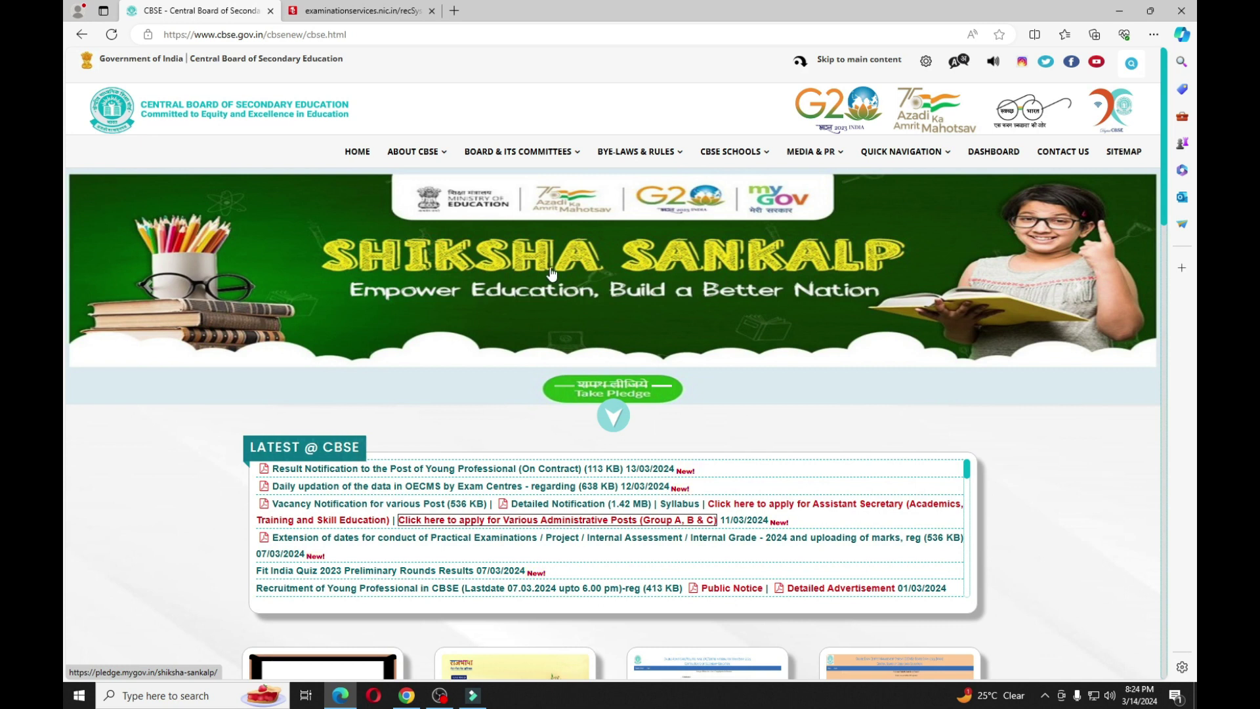
click(348, 8)
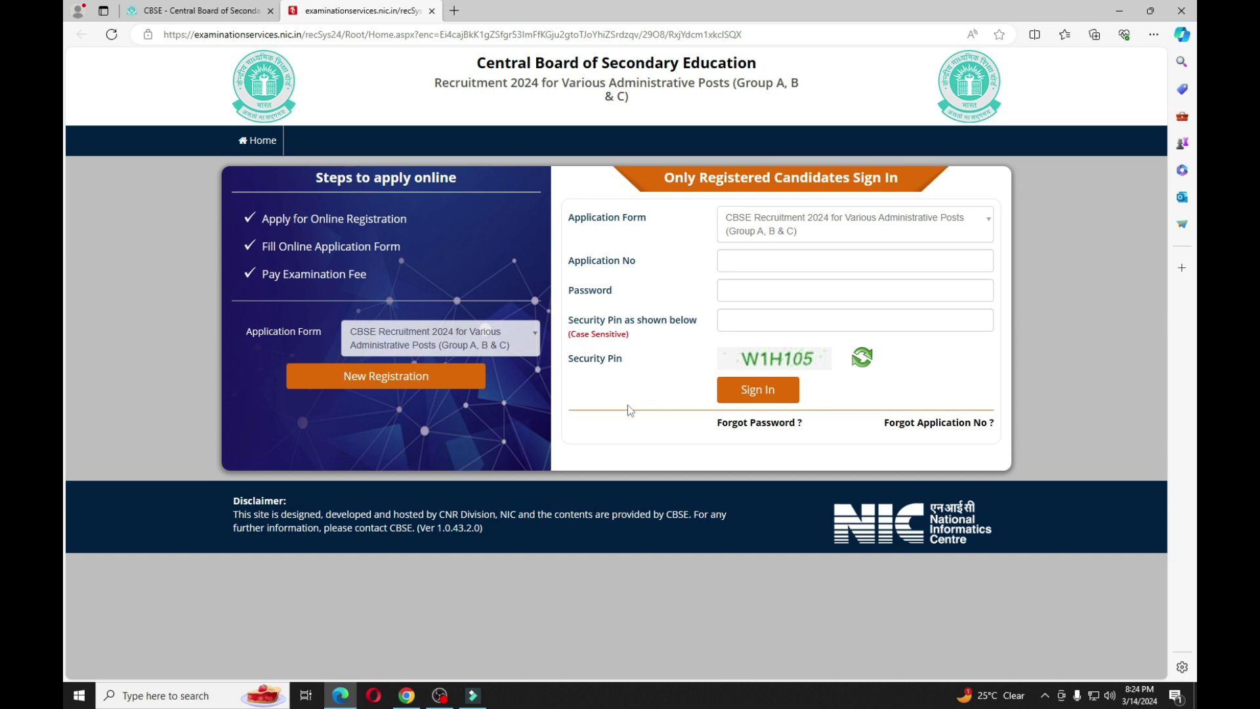